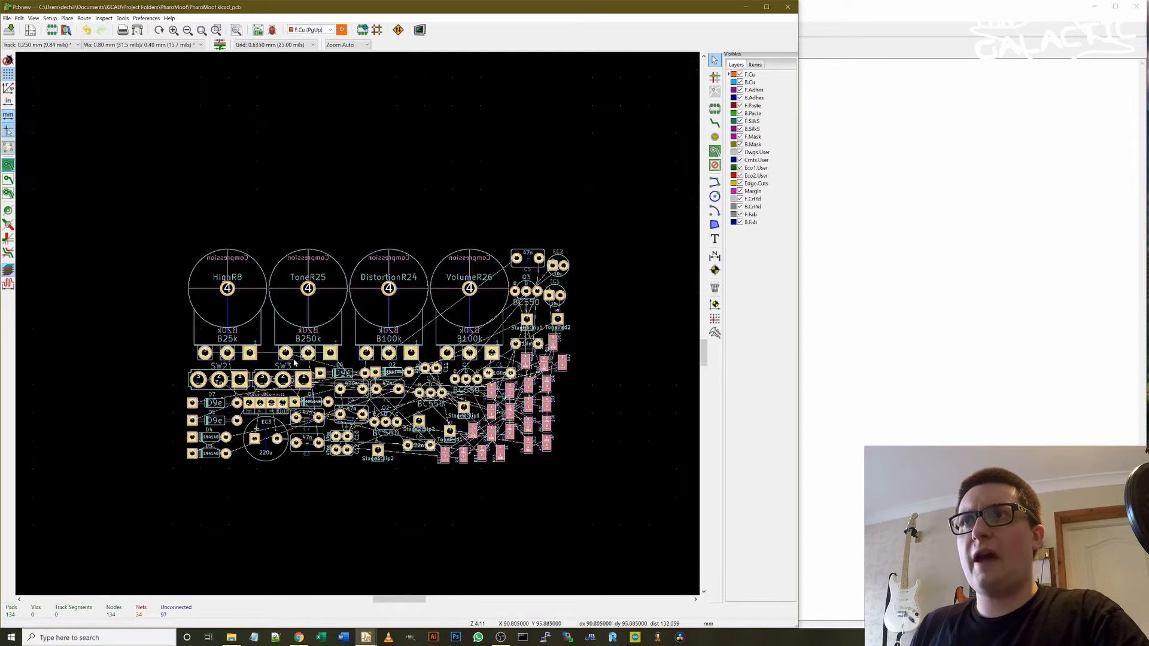
- Move the four potentiometers out of the component cluster into a two-by-two grid, with switches SW2 and SW3 beside them
scroll(137, 295, "down", 1)
scroll(469, 358, "up", 1)
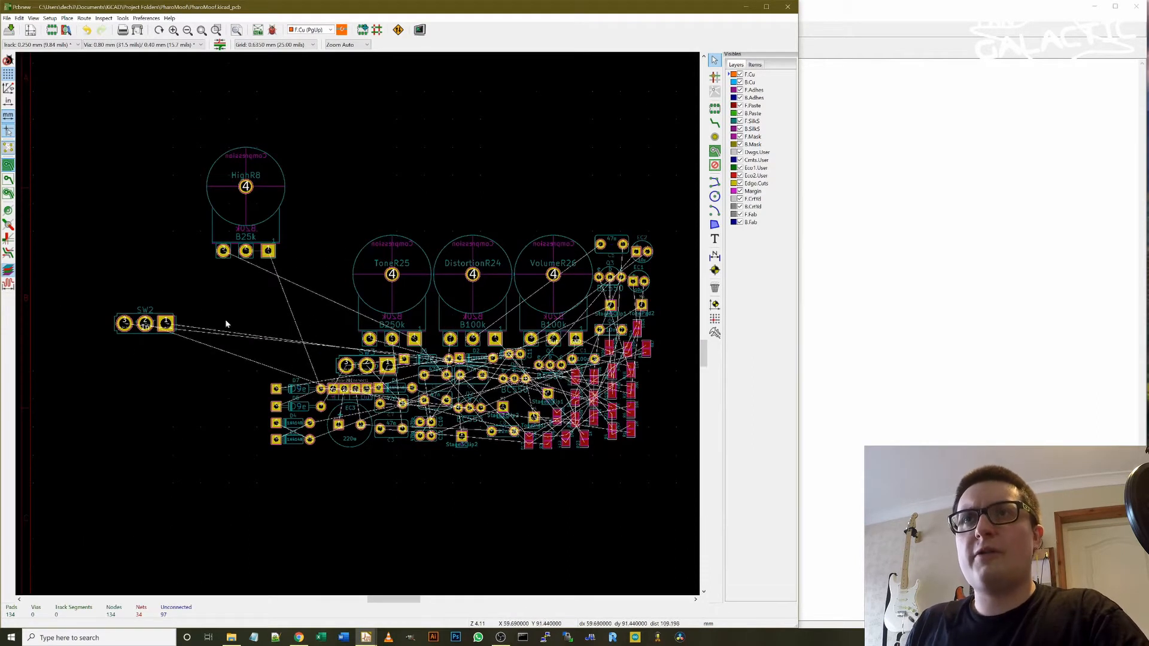
left_click_drag(393, 281, 359, 171)
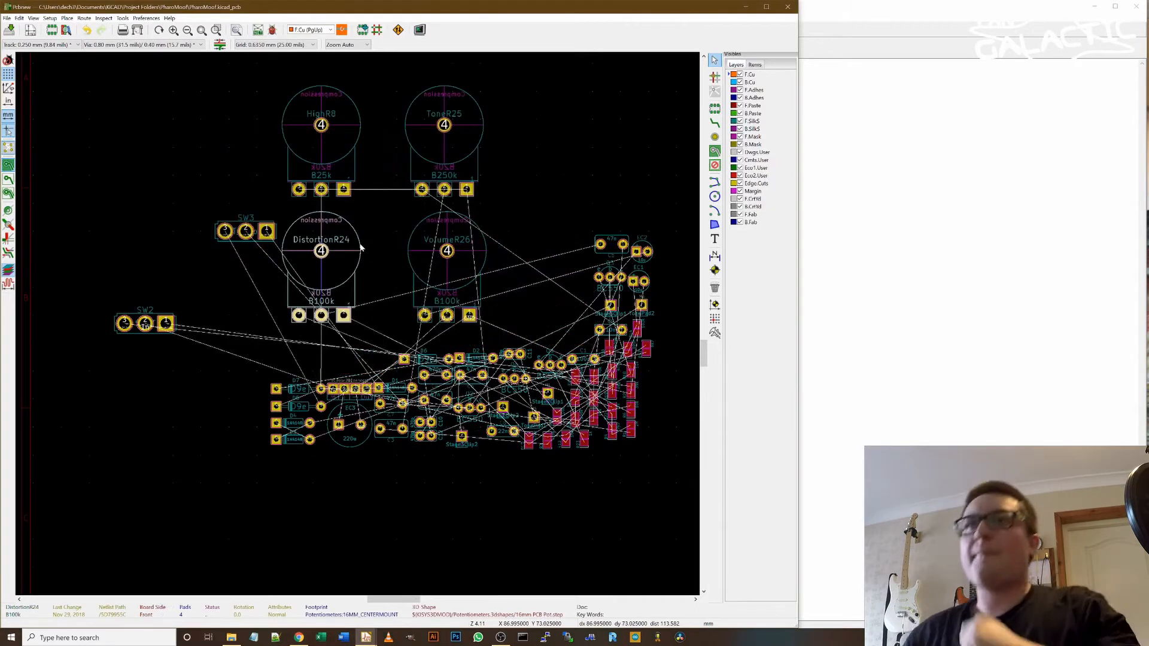
left_click_drag(251, 235, 226, 298)
- Place the DistortionR24 potentiometer beside ToneR25 in the upper row and the VolumeR26 potentiometer directly below it
left_click(321, 250)
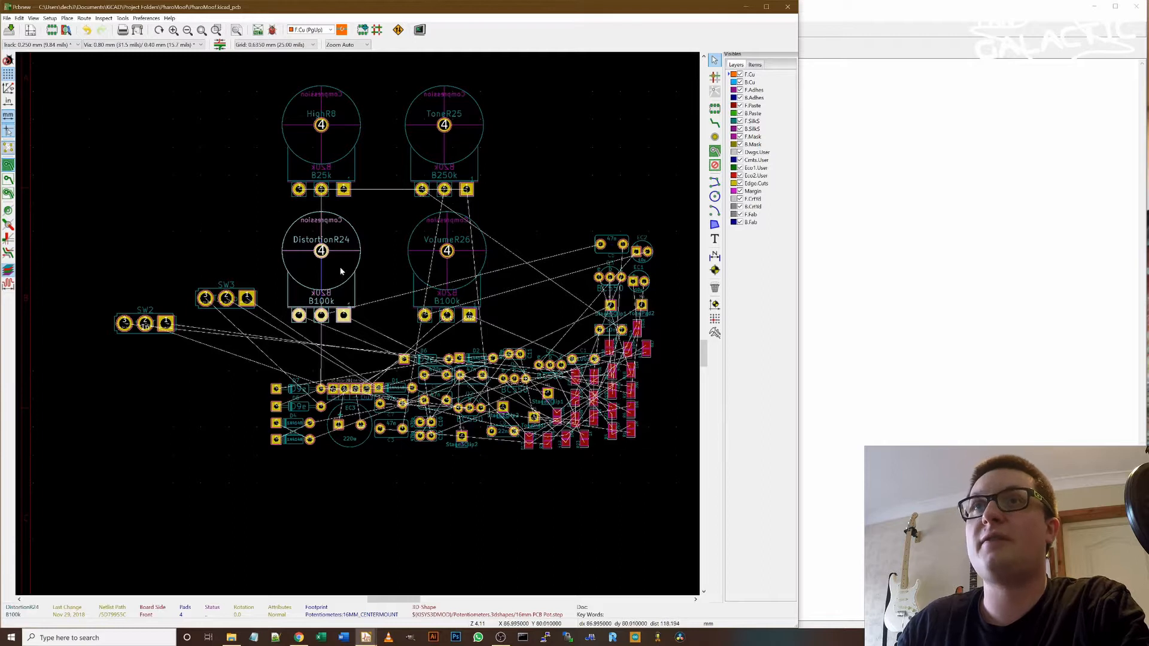
key("m")
left_click(545, 124)
left_click(446, 266)
key("m")
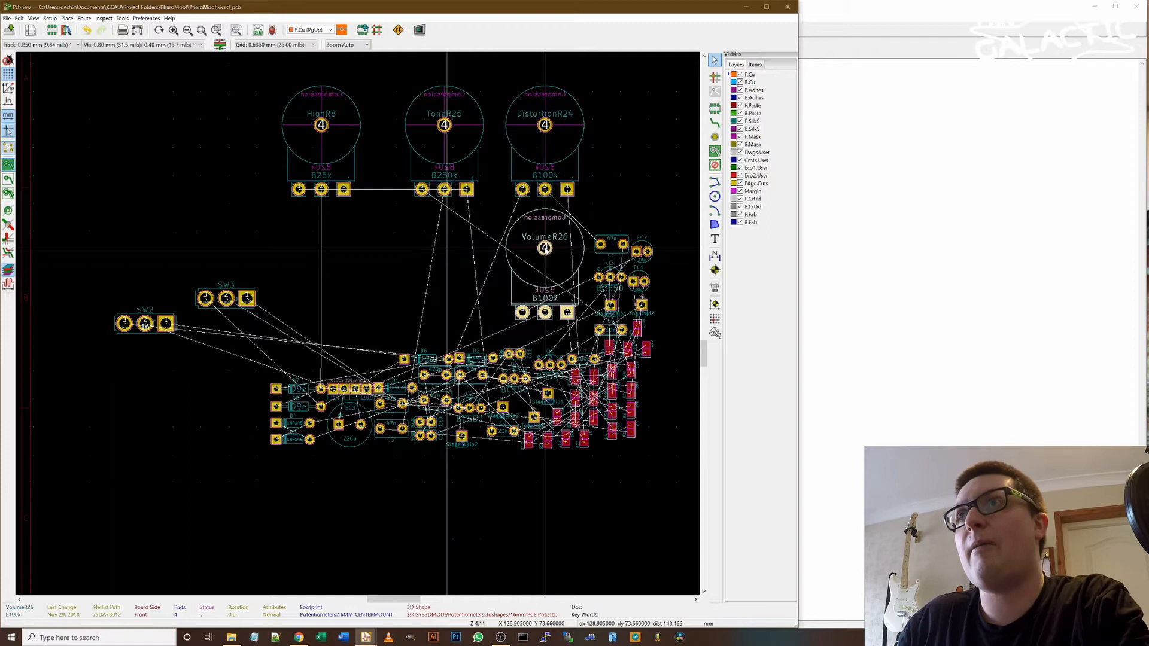
left_click(545, 248)
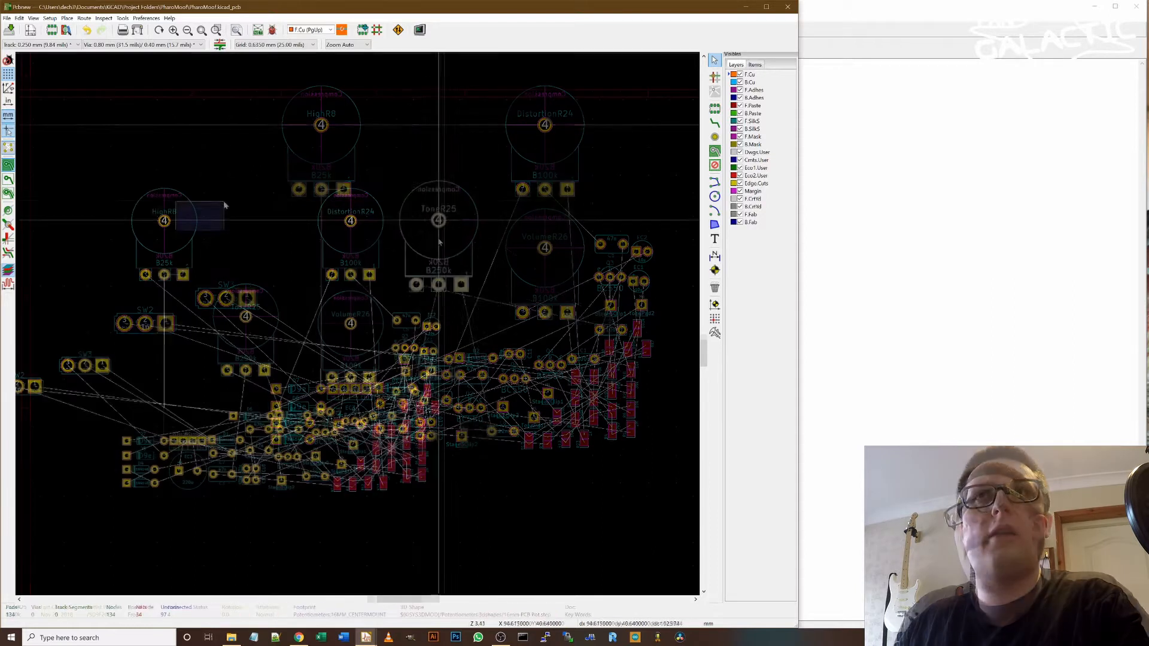
- Move the HighR8 potentiometer so that it sits above ToneR25
left_click(160, 222)
left_click_drag(159, 224, 224, 184)
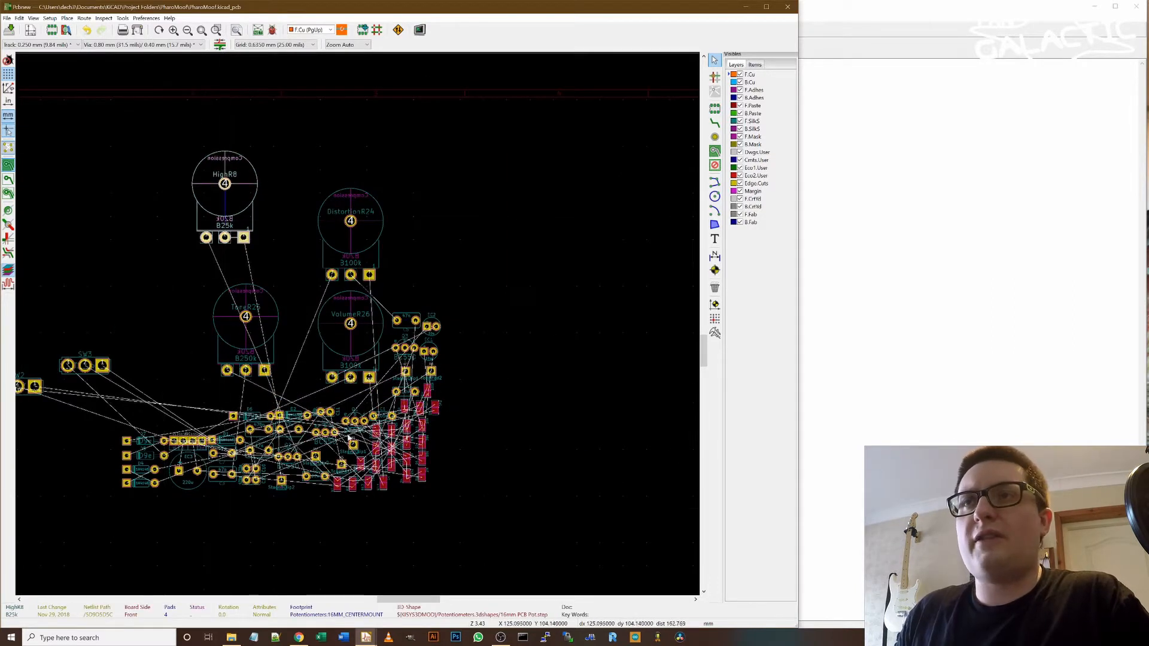
scroll(348, 436, "down", 3)
scroll(306, 315, "up", 4)
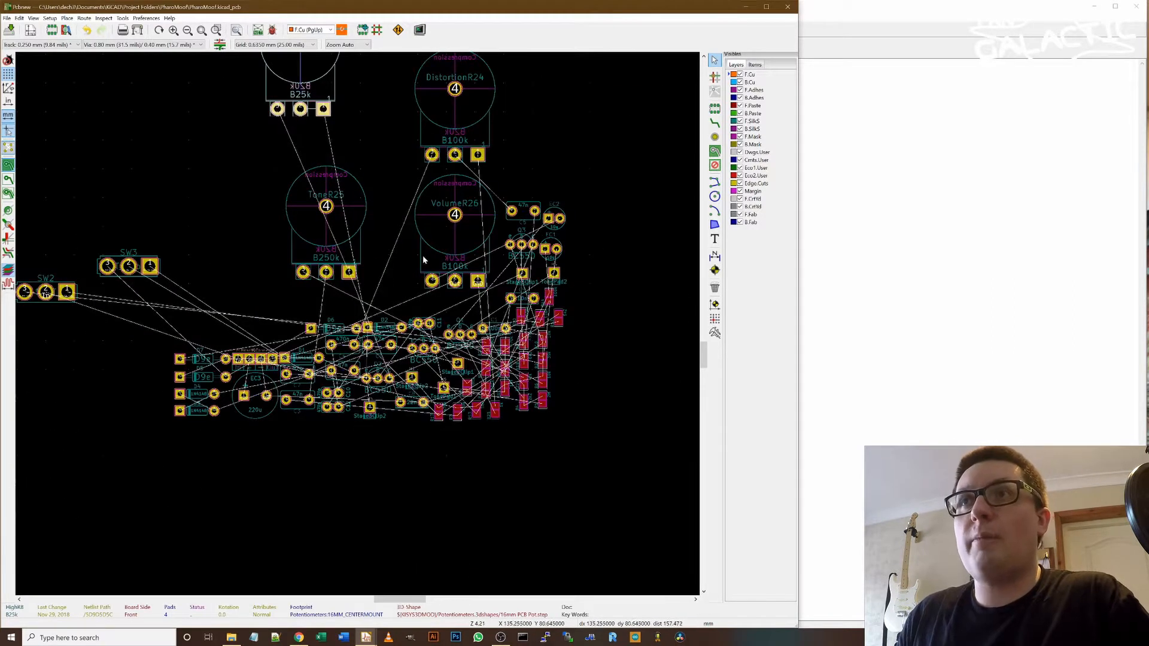
scroll(484, 250, "down", 3)
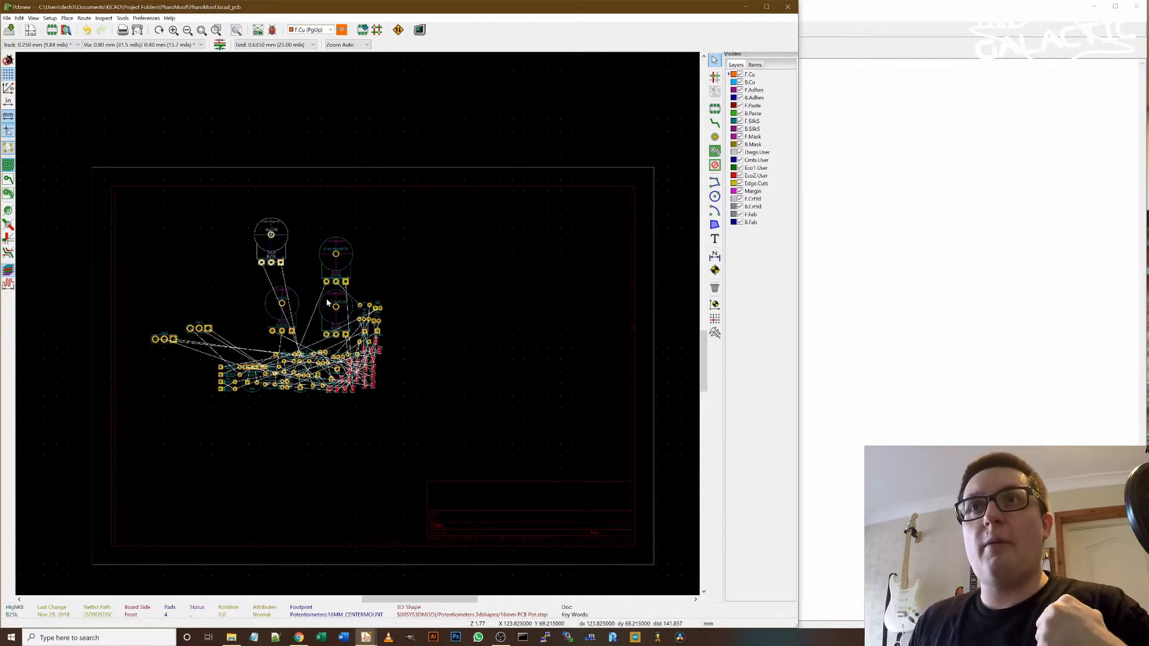
- Flip the board view so the layout is seen from the other side
left_click(34, 18)
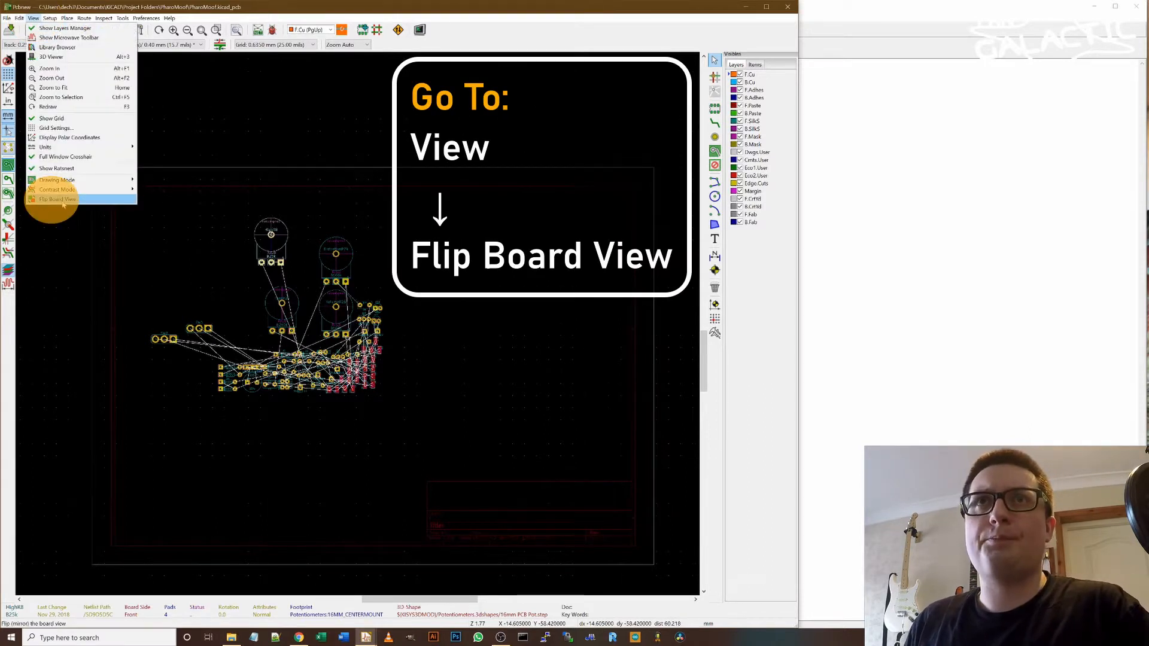
left_click(60, 199)
scroll(440, 355, "up", 5)
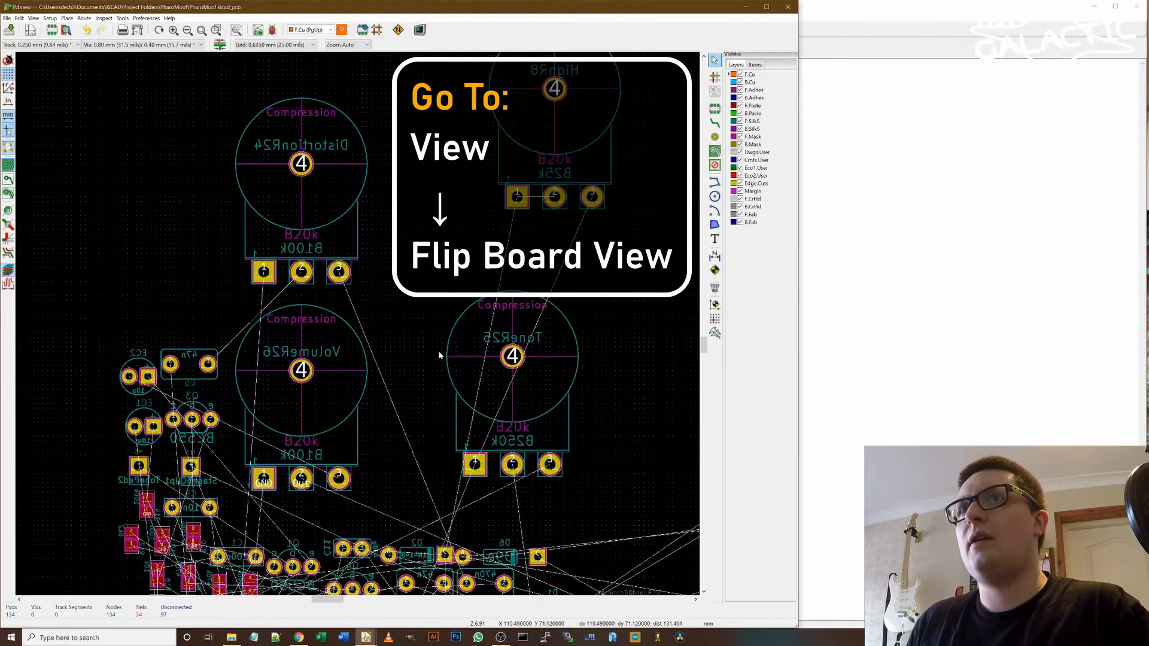
scroll(359, 326, "down", 1)
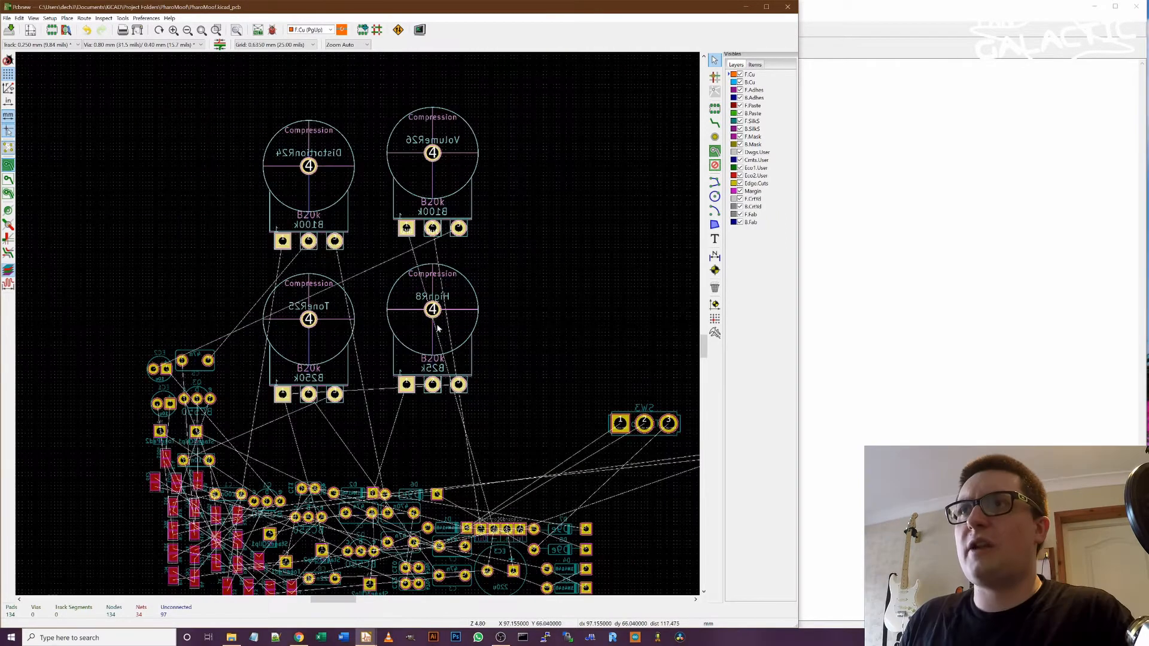
- Position switches SW2 and SW3 on opposite sides of the two-by-two potentiometer grid
left_click_drag(279, 334, 272, 255)
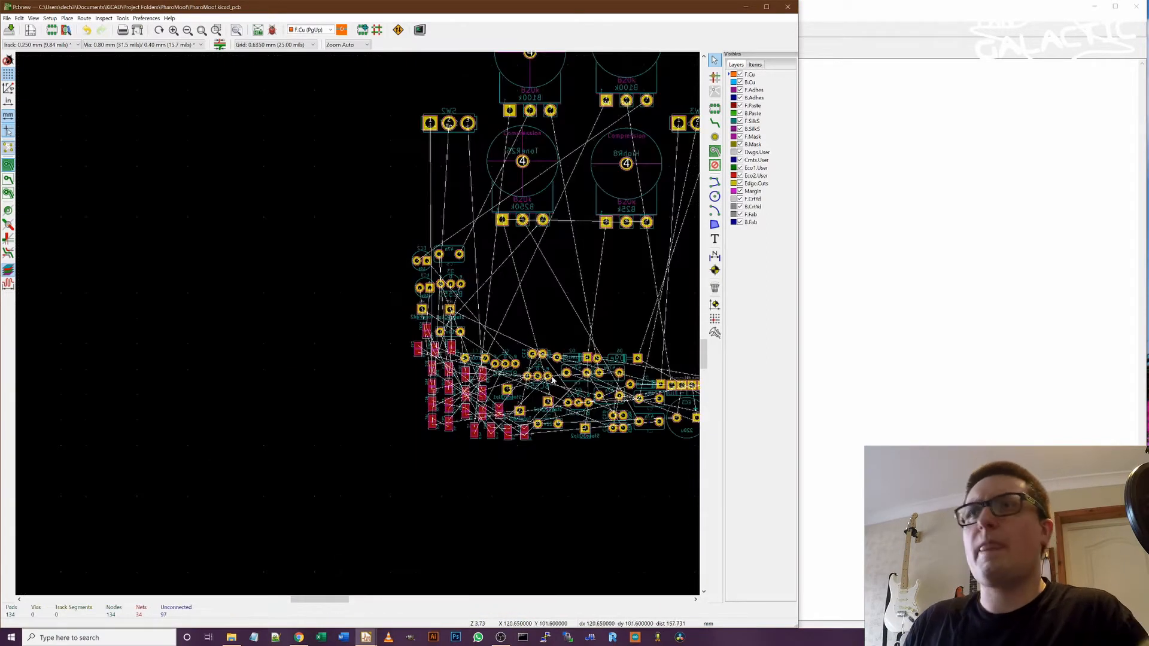
scroll(480, 395, "down", 1)
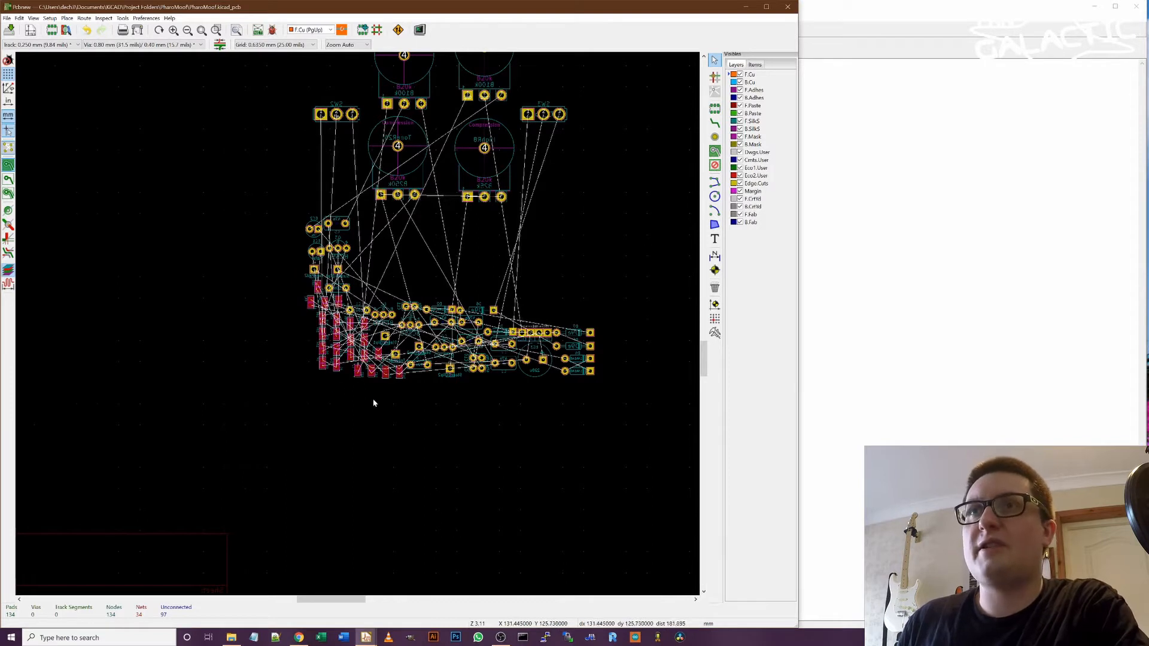
left_click_drag(410, 420, 378, 467)
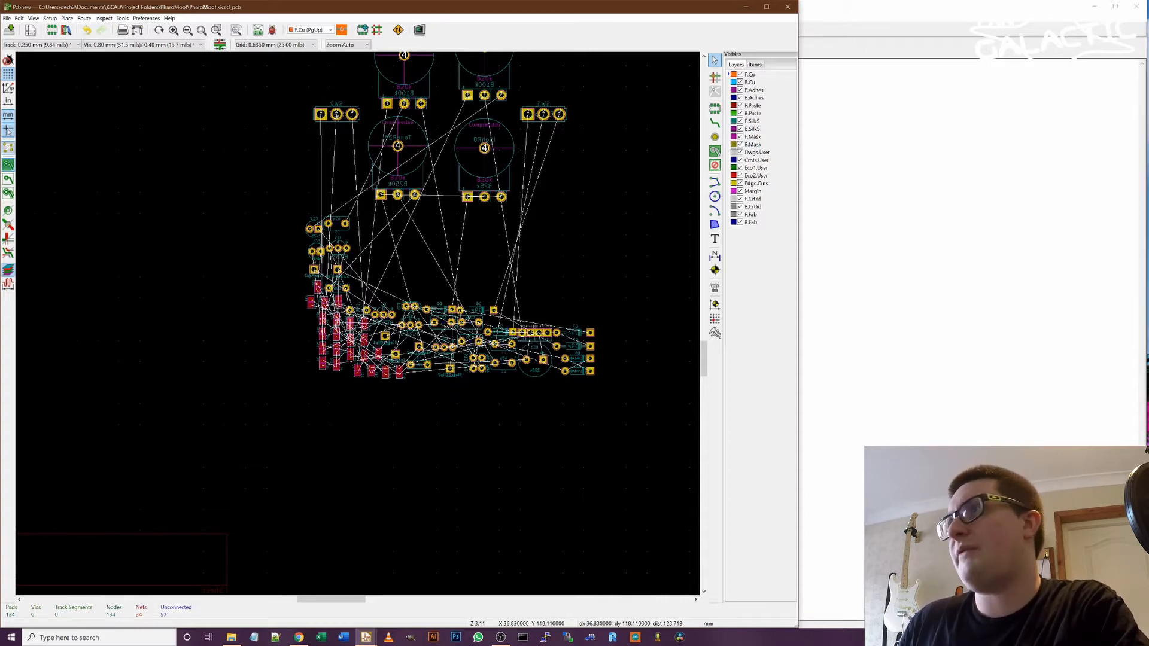
- Switch to the schematic editor and show the SW3 clipping section with its diodes close up
left_click(885, 323)
double_click(36, 68)
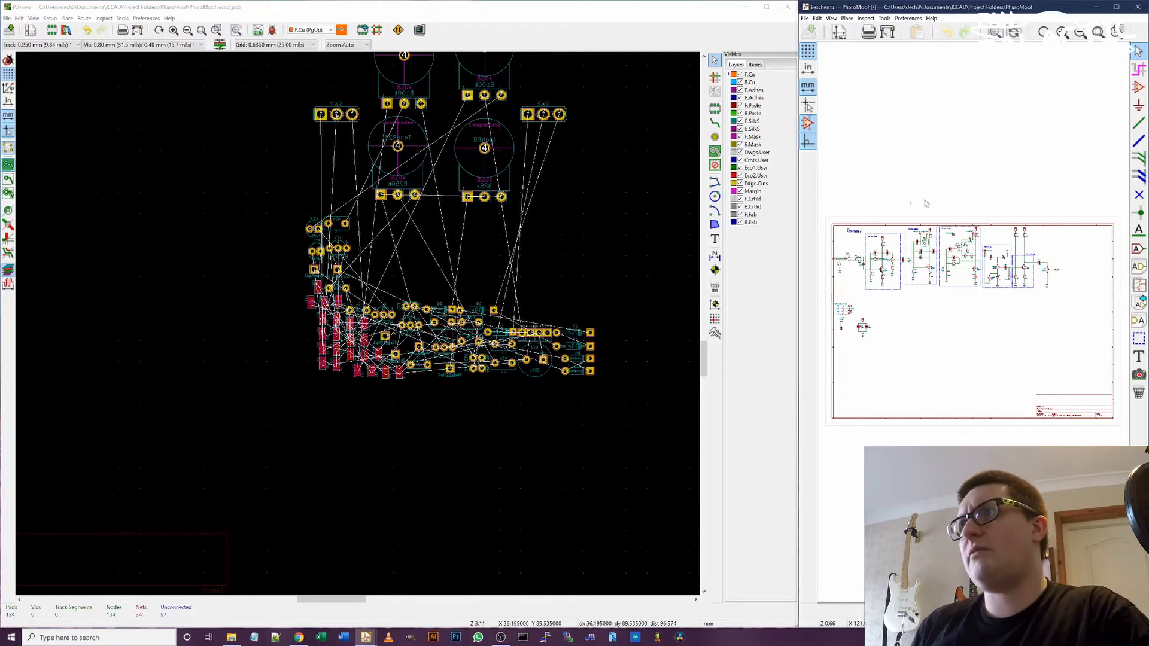
scroll(963, 239, "up", 6)
scroll(1002, 261, "down", 2)
middle_click_drag(959, 275, 928, 315)
middle_click_drag(1071, 266, 1002, 359)
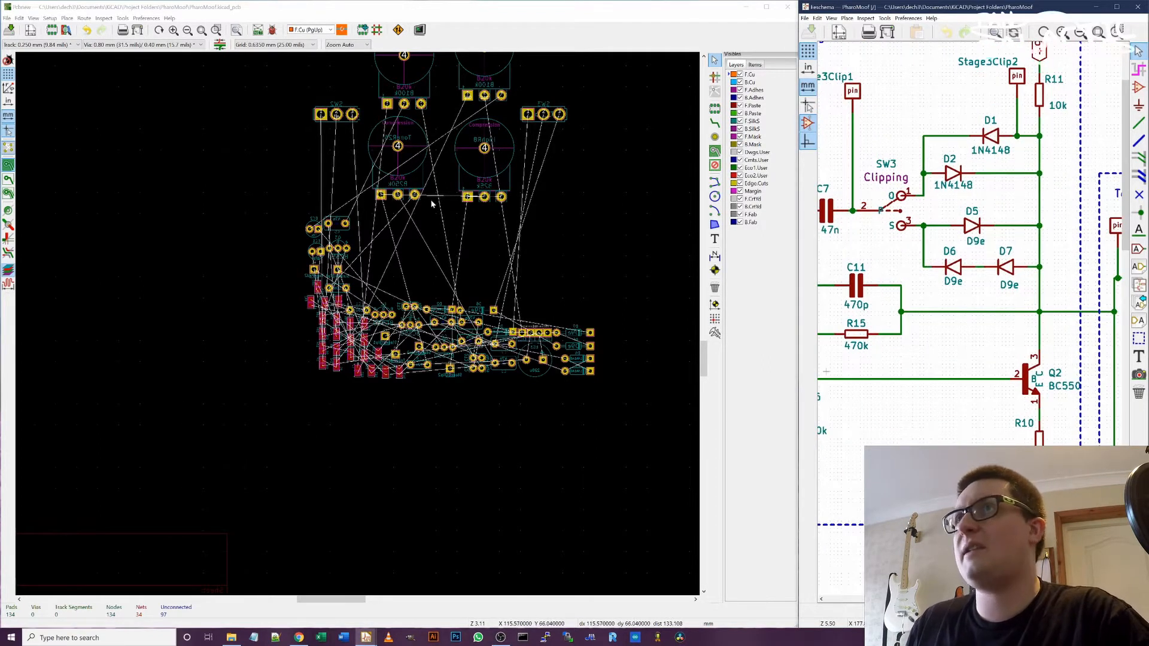
- Select the centre pad of the ToneR25 potentiometer on the board to locate the part in the schematic
scroll(431, 204, "down", 1)
scroll(320, 443, "up", 3)
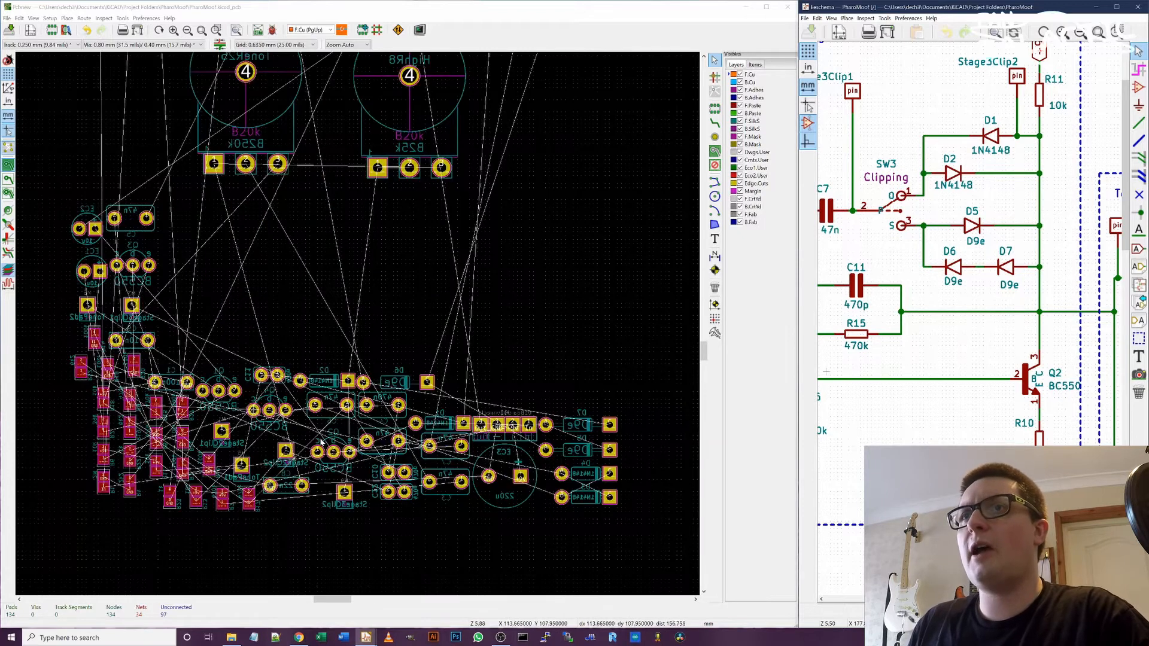
scroll(341, 359, "up", 2)
scroll(333, 303, "down", 2)
scroll(356, 329, "up", 4)
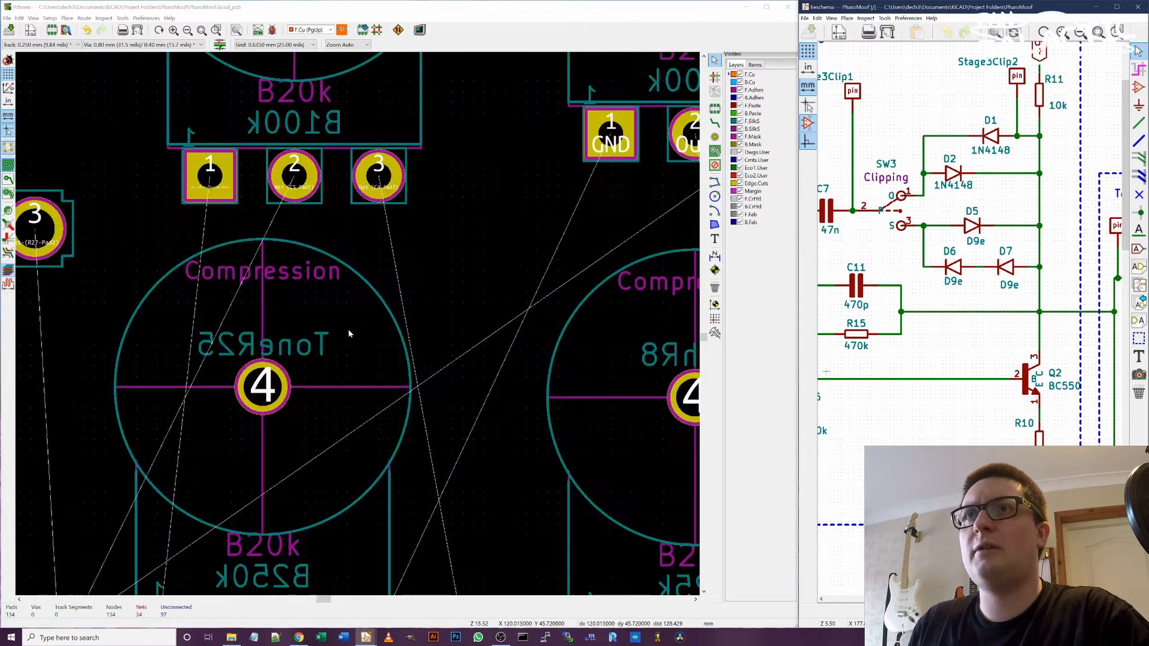
left_click(272, 377)
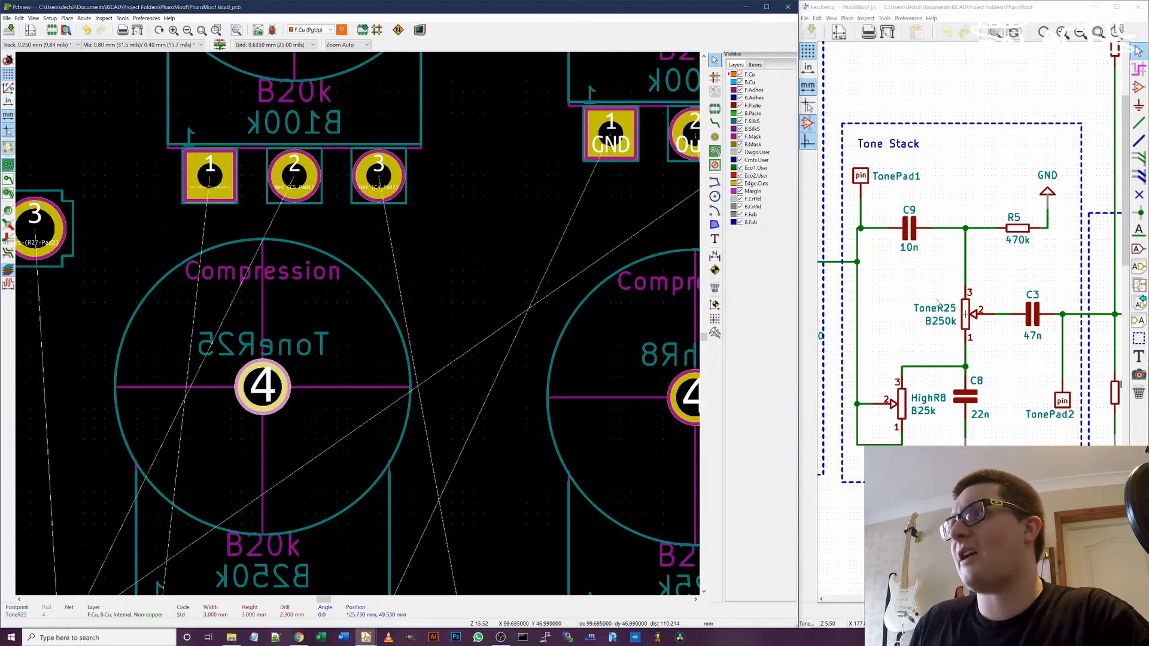
- Select switch SW2 and capacitor EC2 on the board to locate each in the schematic
scroll(359, 326, "down", 6)
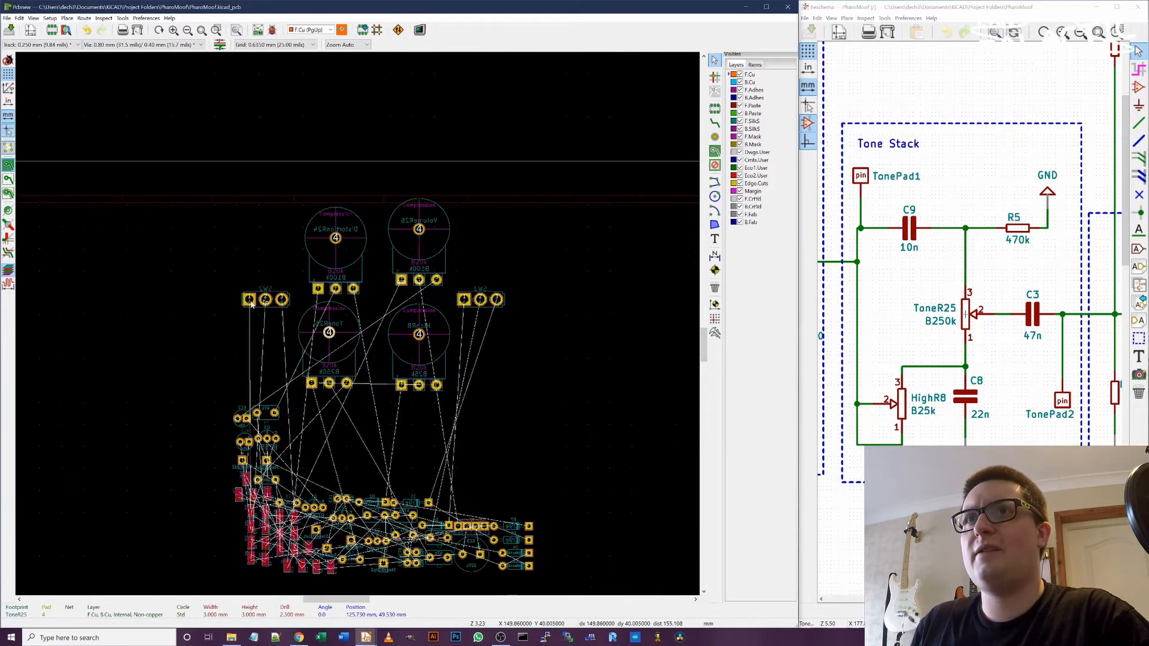
left_click(272, 304)
left_click(281, 314)
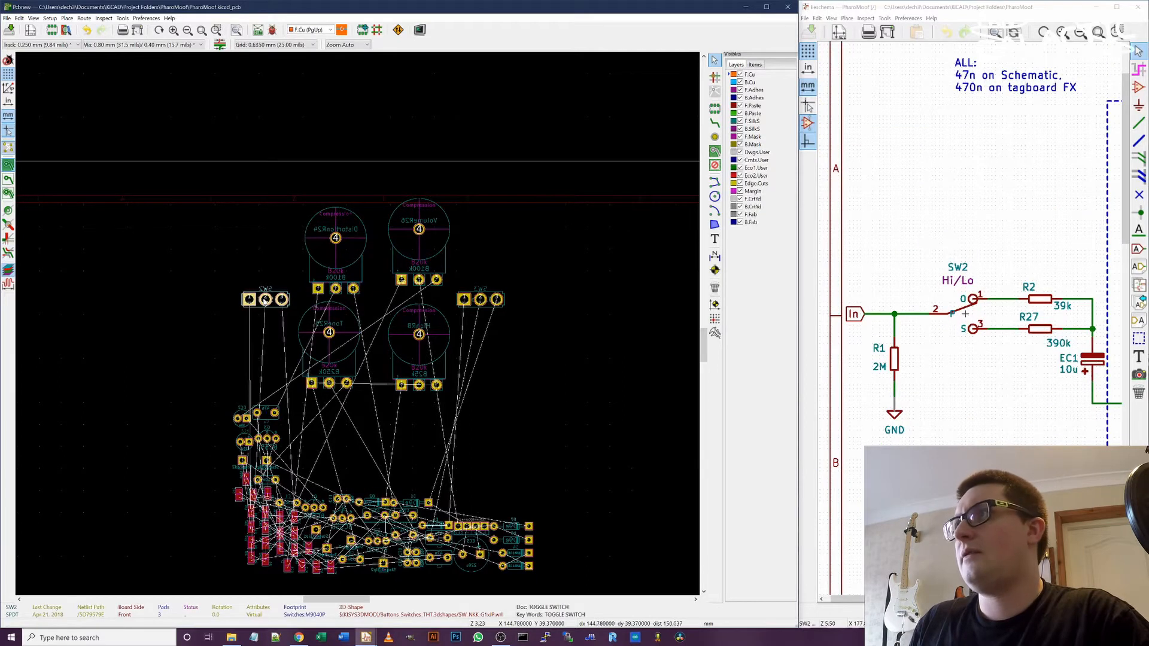
left_click(248, 419)
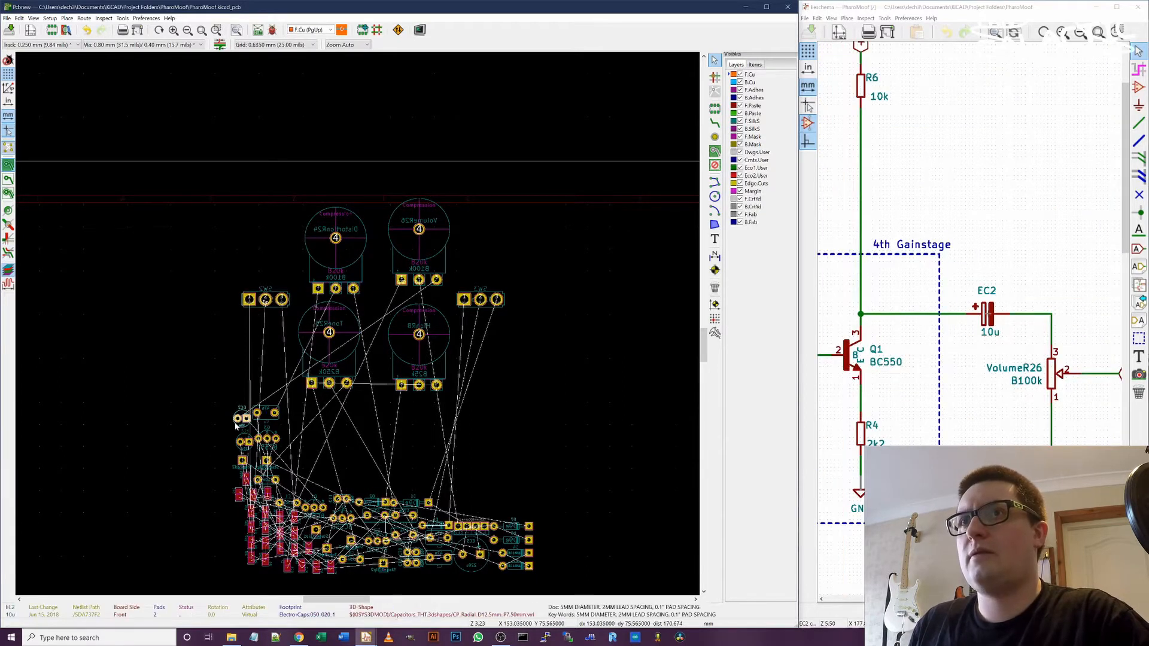
- Select the 470k resistor R5 in the schematic to locate its footprint on the board
scroll(973, 335, "down", 1)
scroll(888, 308, "up", 4)
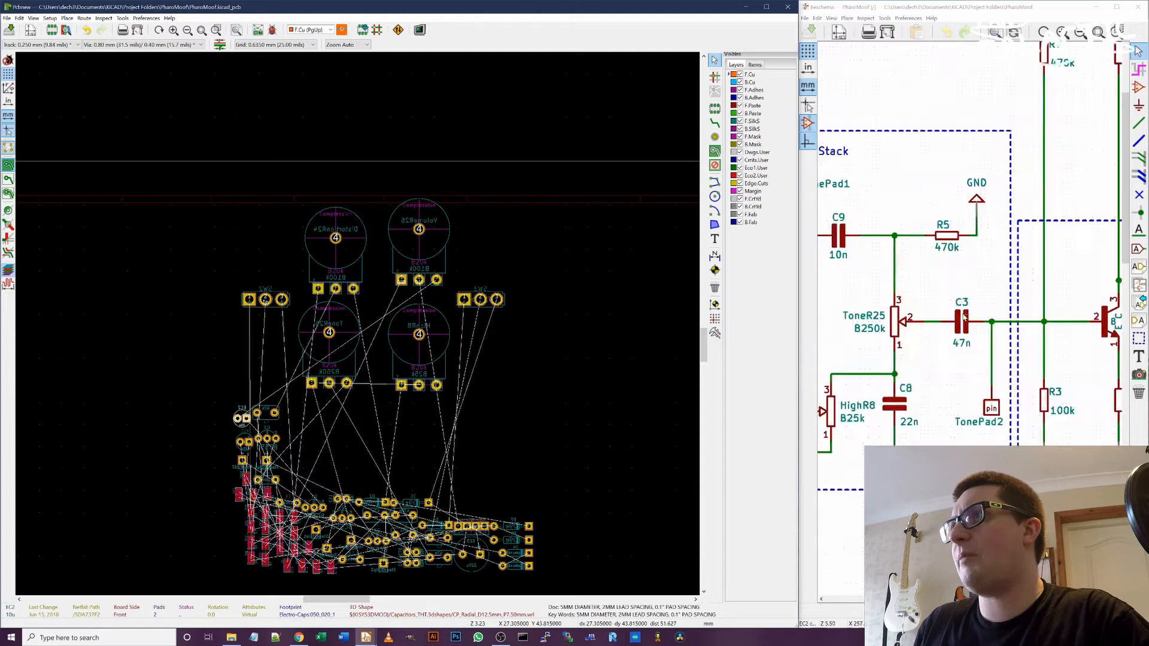
left_click(965, 214)
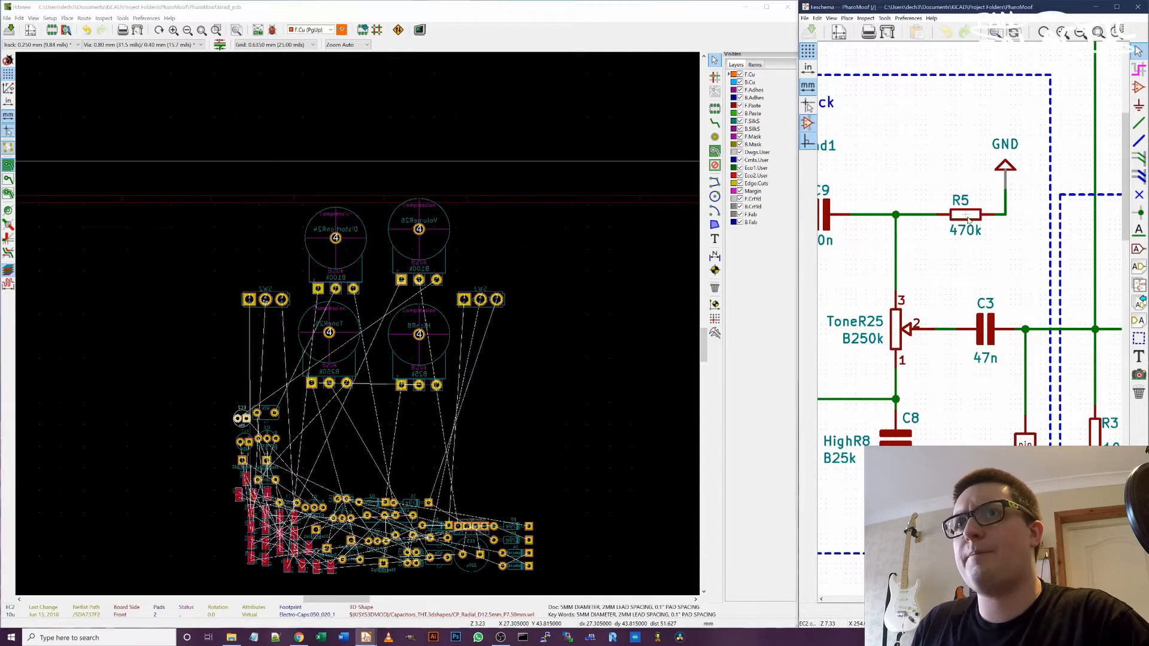
scroll(342, 338, "up", 5)
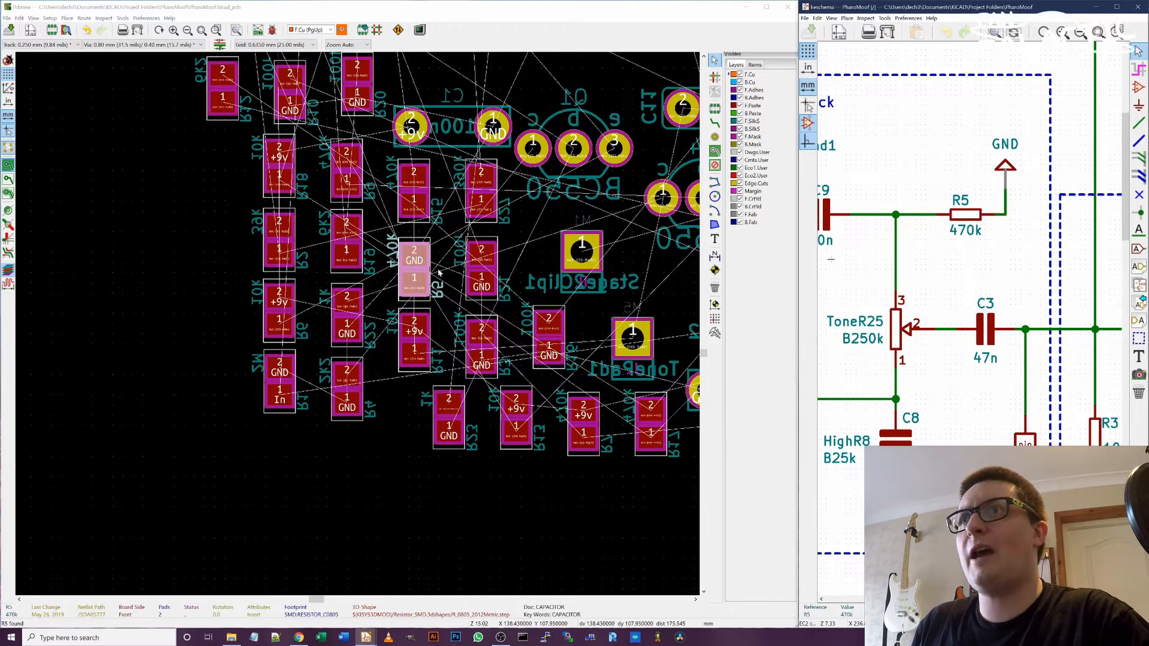
- Flip the board view back to its original, unmirrored orientation
scroll(390, 263, "down", 5)
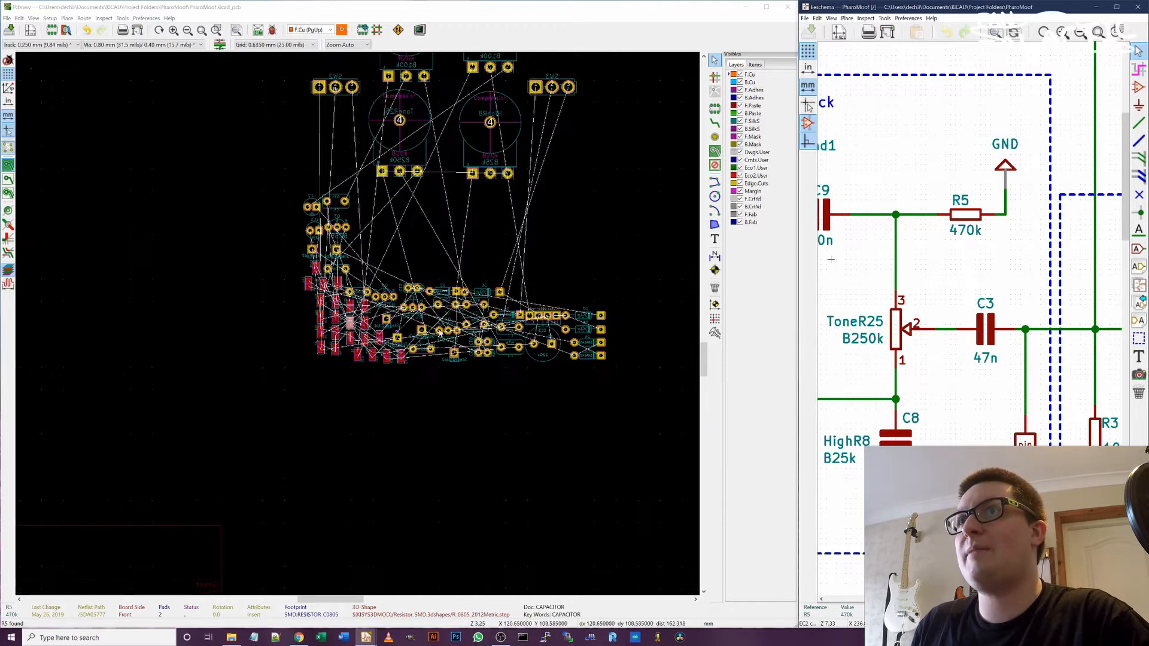
left_click(34, 21)
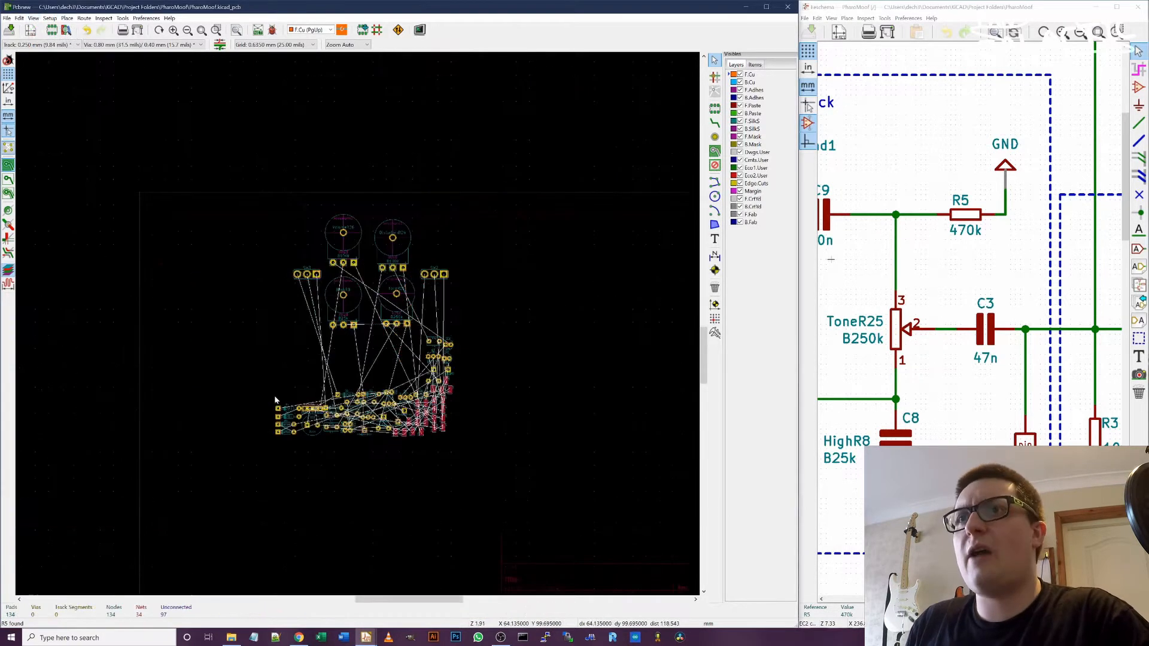
scroll(275, 400, "up", 3)
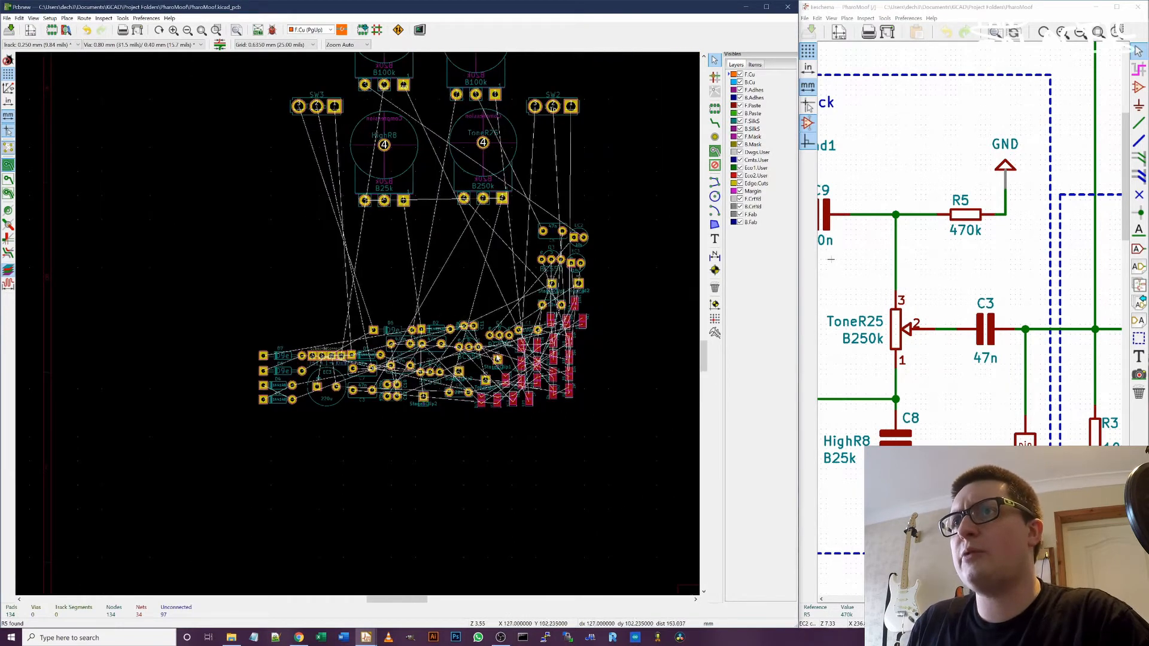
- Examine the schematic's gain stages, tone stack and output section to see how the circuit divides into blocks
scroll(975, 387, "down", 6)
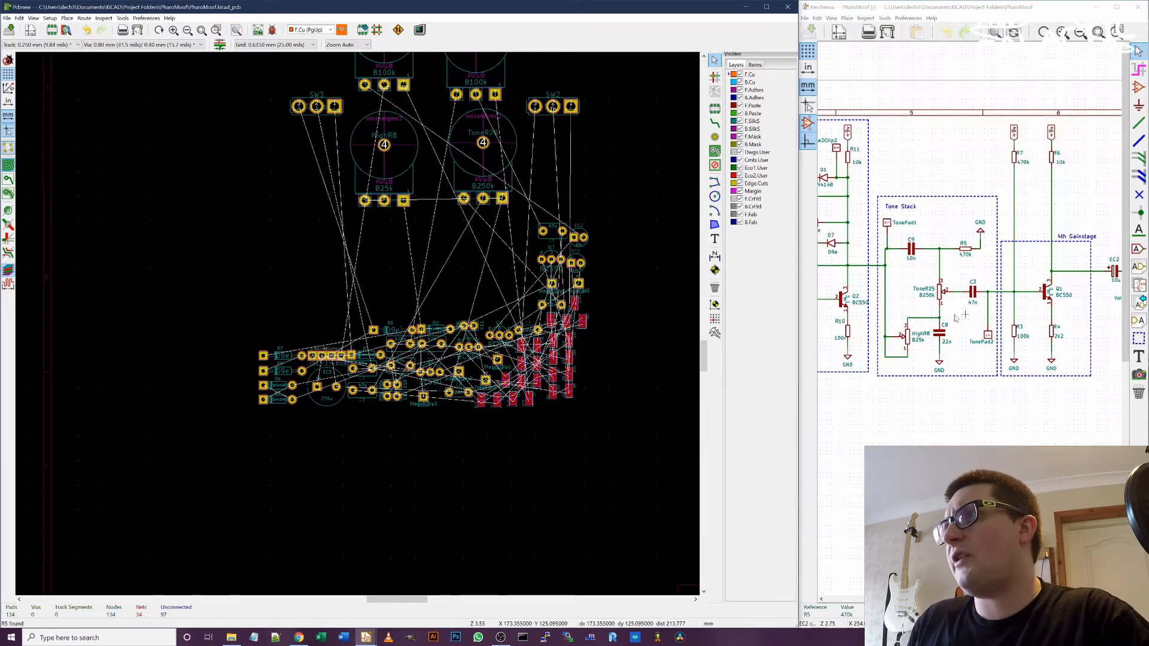
scroll(882, 301, "up", 5)
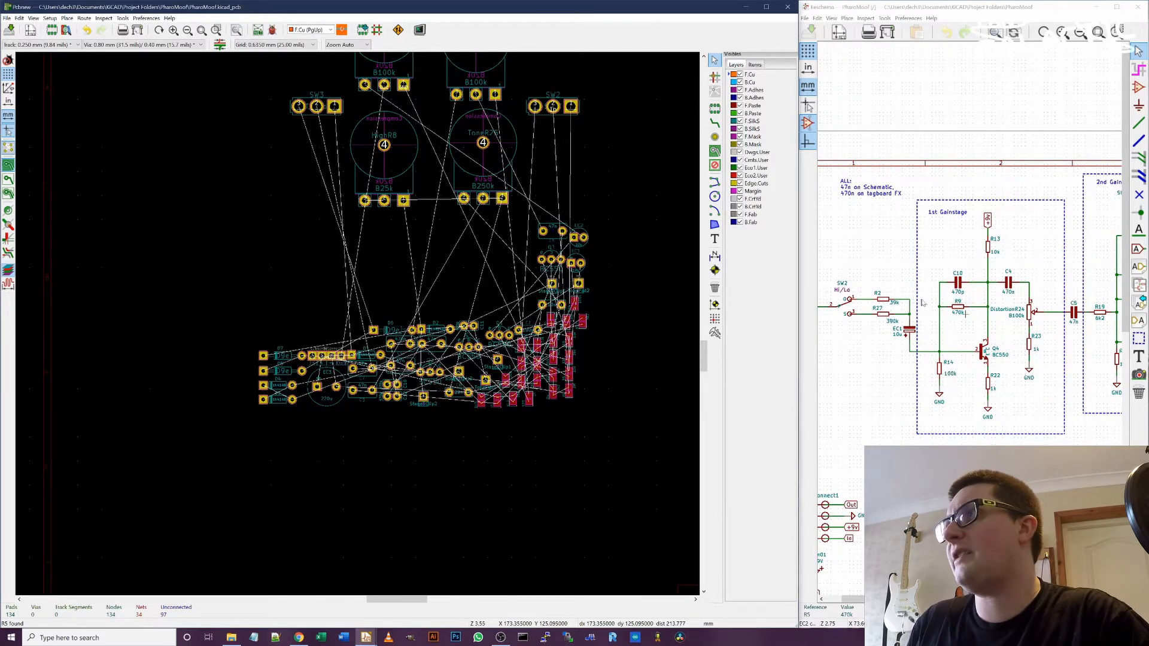
scroll(969, 314, "down", 3)
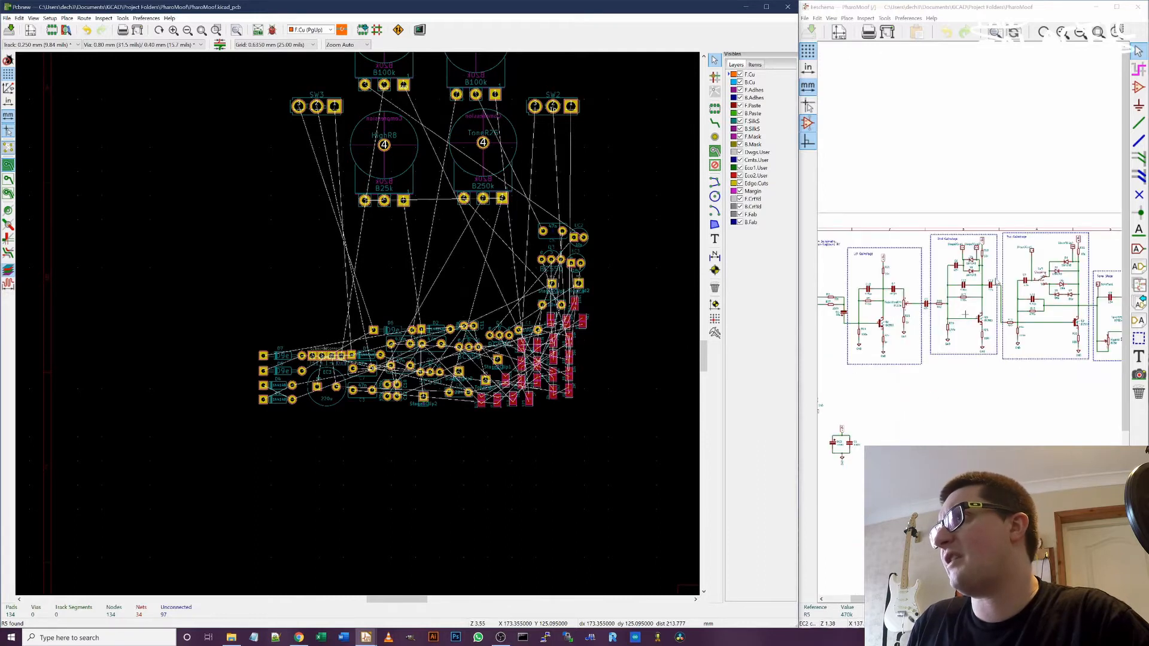
scroll(995, 261, "up", 4)
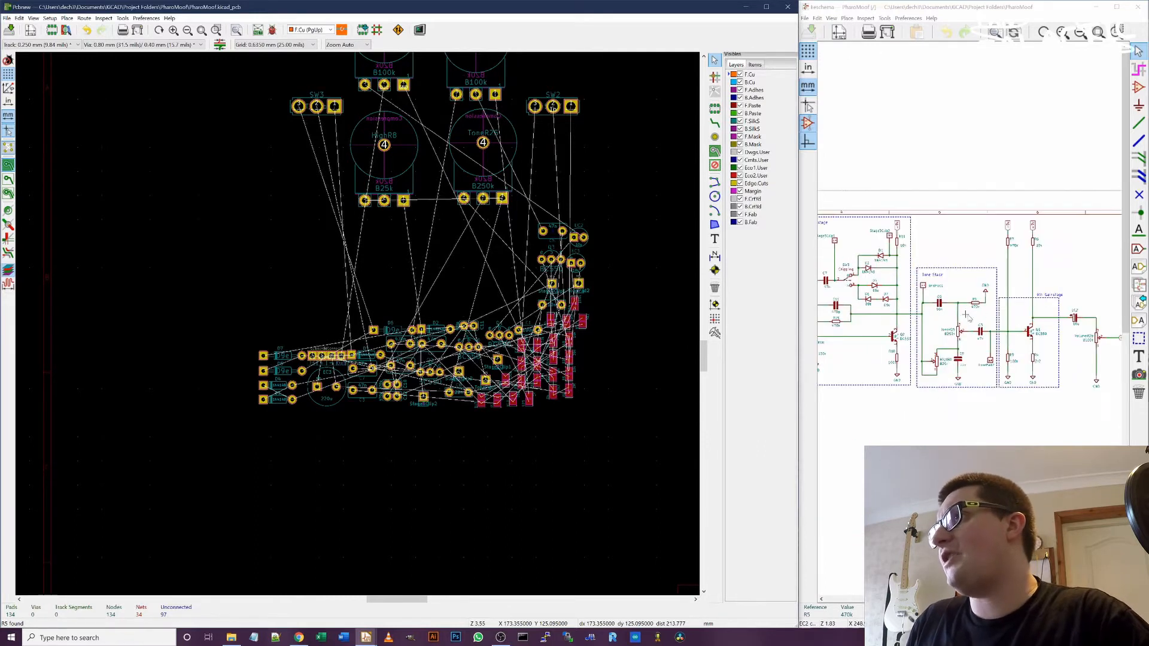
scroll(974, 315, "down", 3)
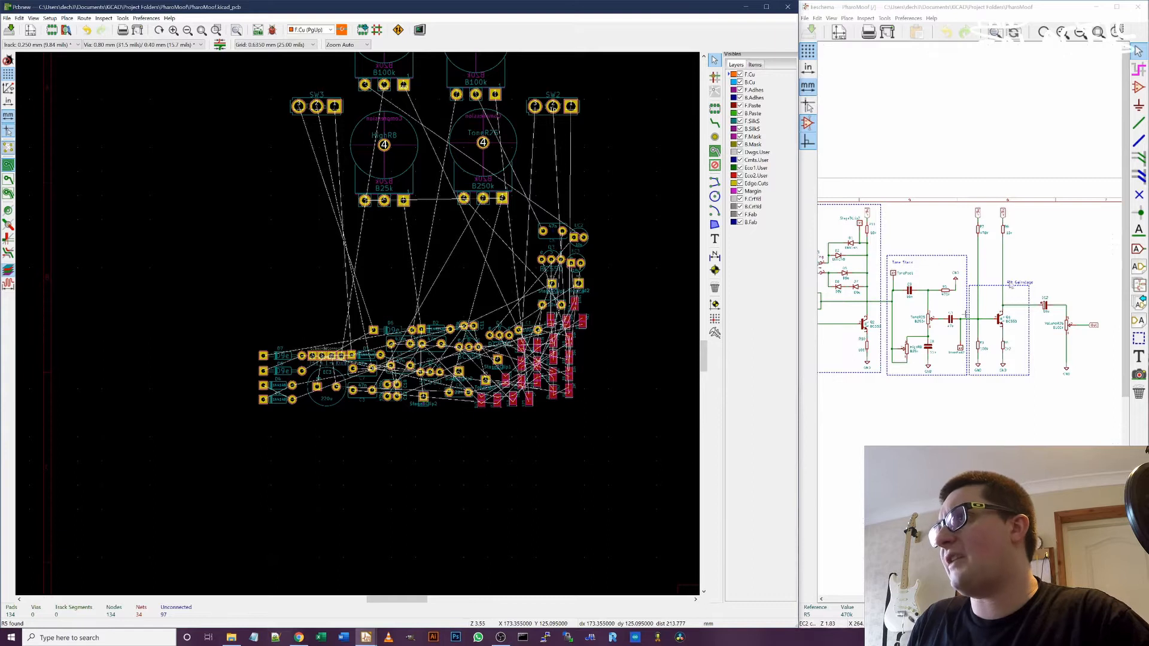
scroll(1029, 290, "down", 1)
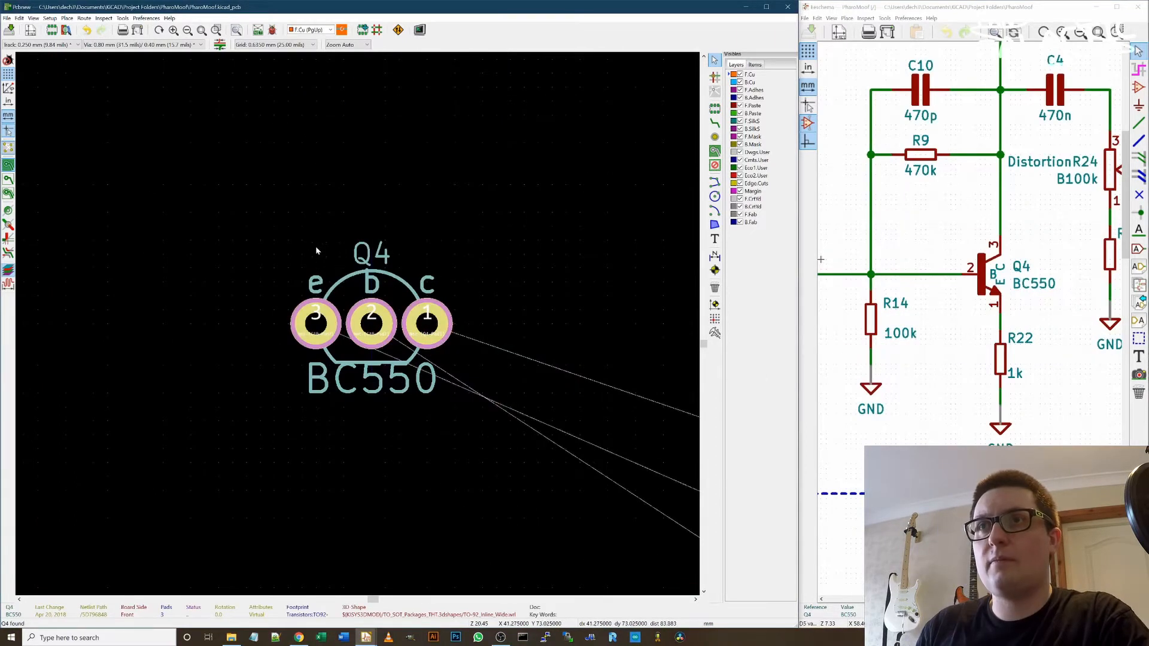
- Reposition transistor Q4 in the open board area and rotate it so its three pins run vertically, emitter uppermost
left_click(225, 237)
left_click(368, 307)
left_click(348, 293)
left_click(328, 208)
key("m")
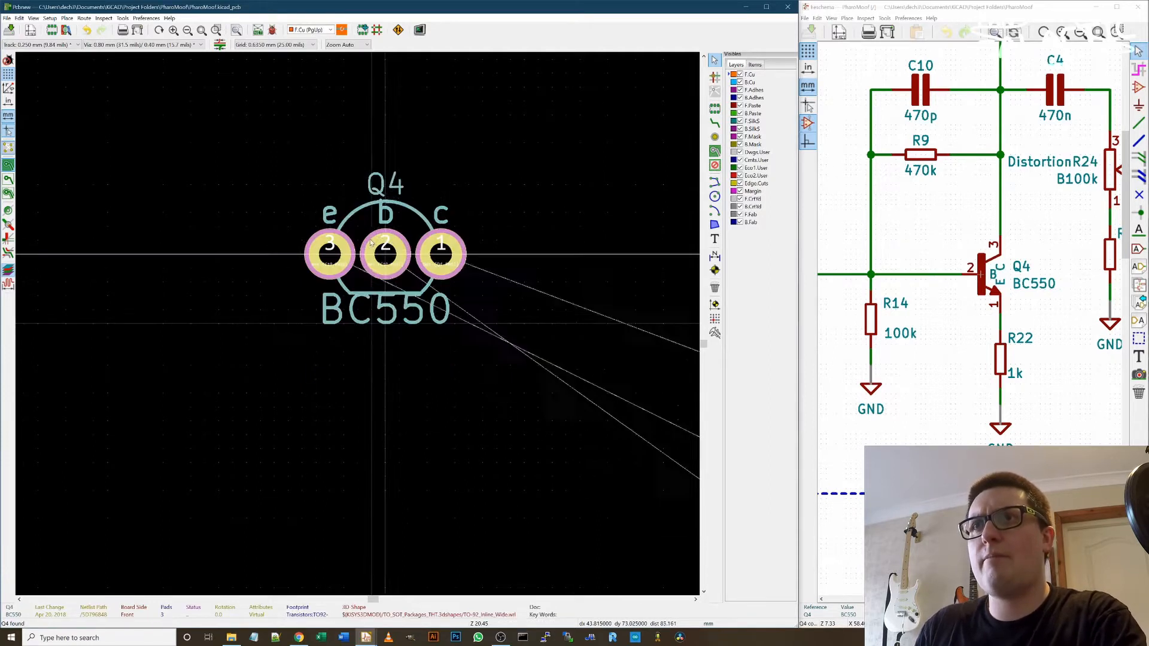
left_click(342, 286)
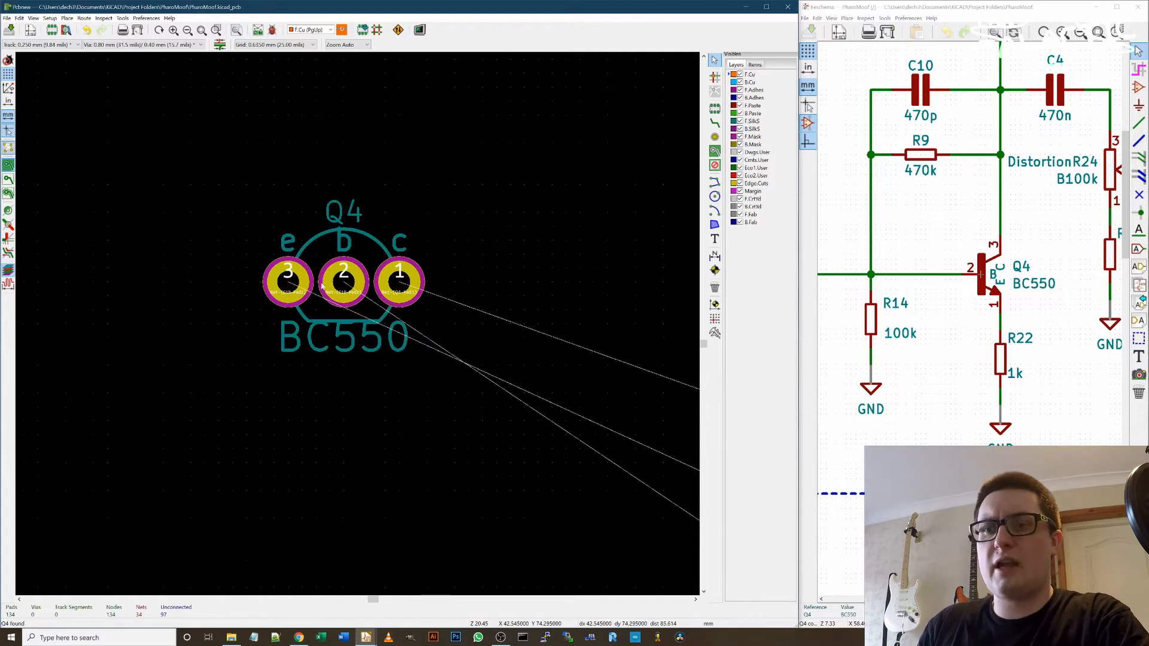
key("r")
key("r")
key("r")
key("r")
key("r")
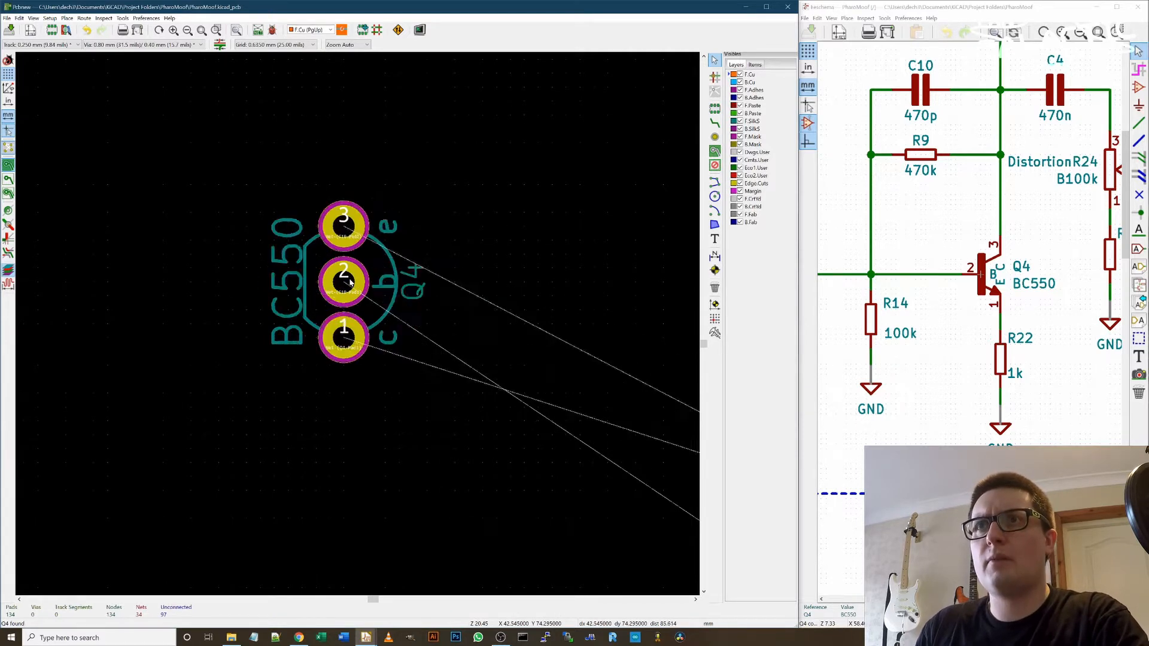
- Hide the board ratsnest so the component footprints are easier to see
scroll(350, 283, "down", 8)
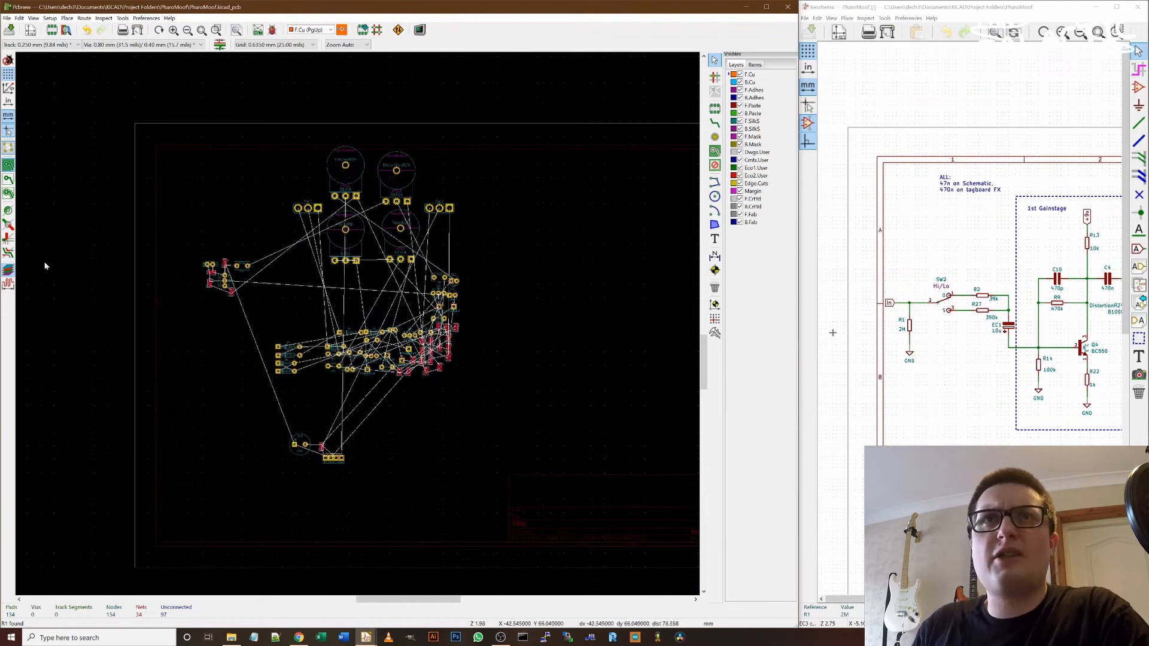
left_click(9, 149)
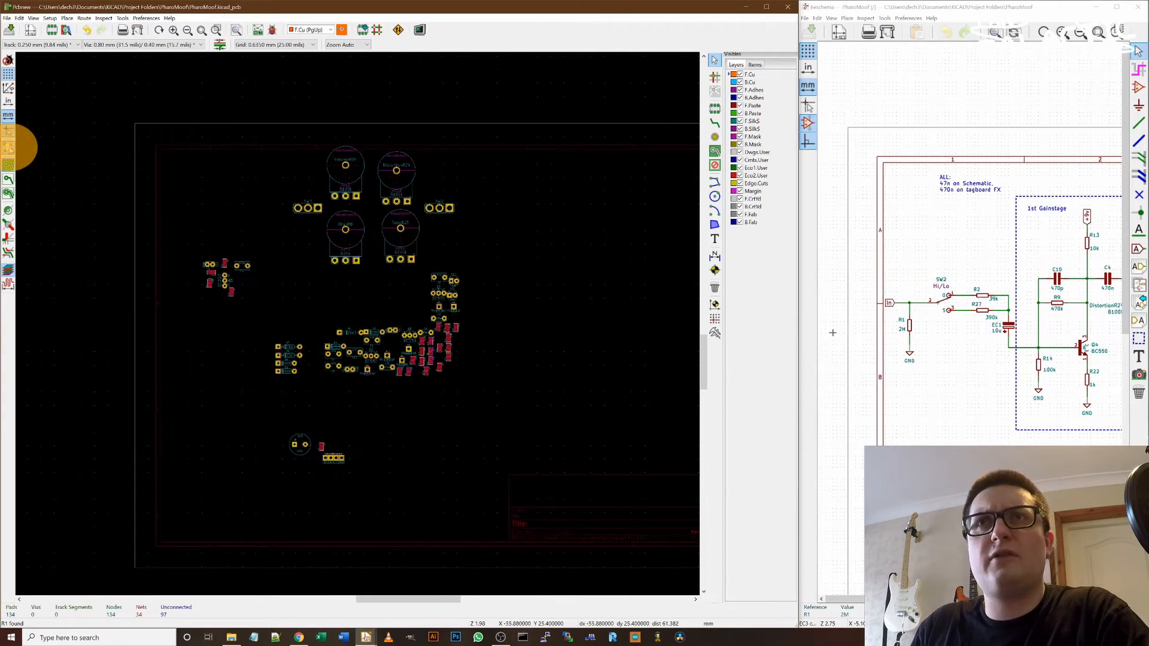
left_click(9, 149)
left_click(9, 149)
left_click(9, 149)
left_click(9, 149)
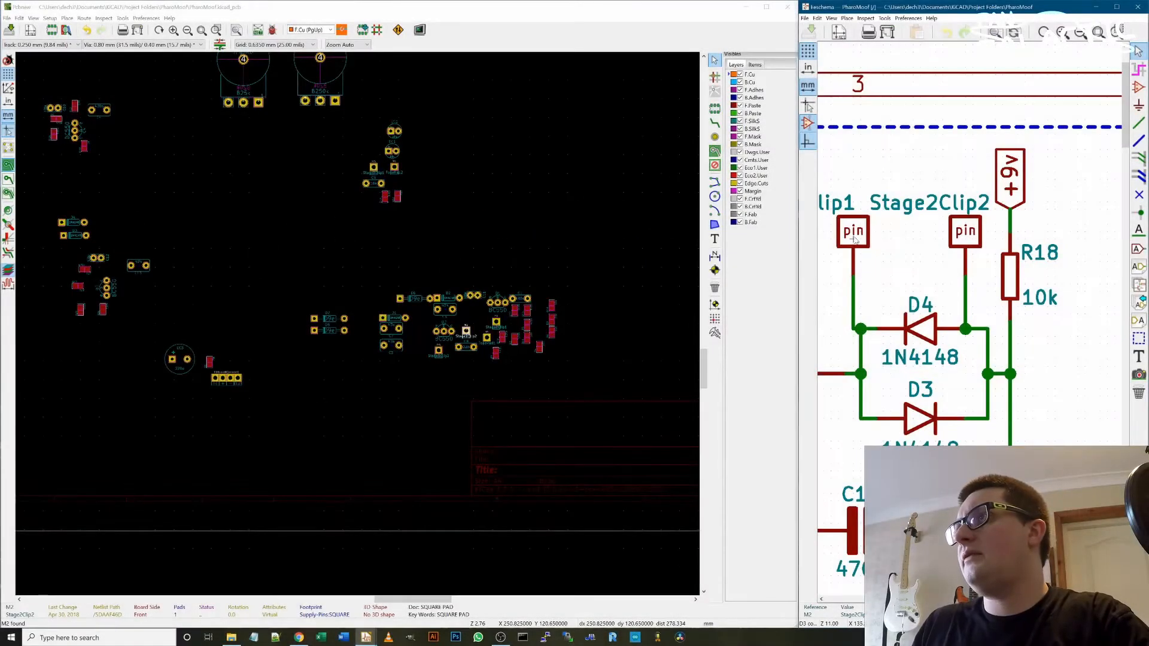
- Examine the schematic's 2nd and 3rd gain stages and the tone stack to see which components belong to each
scroll(855, 304, "down", 1)
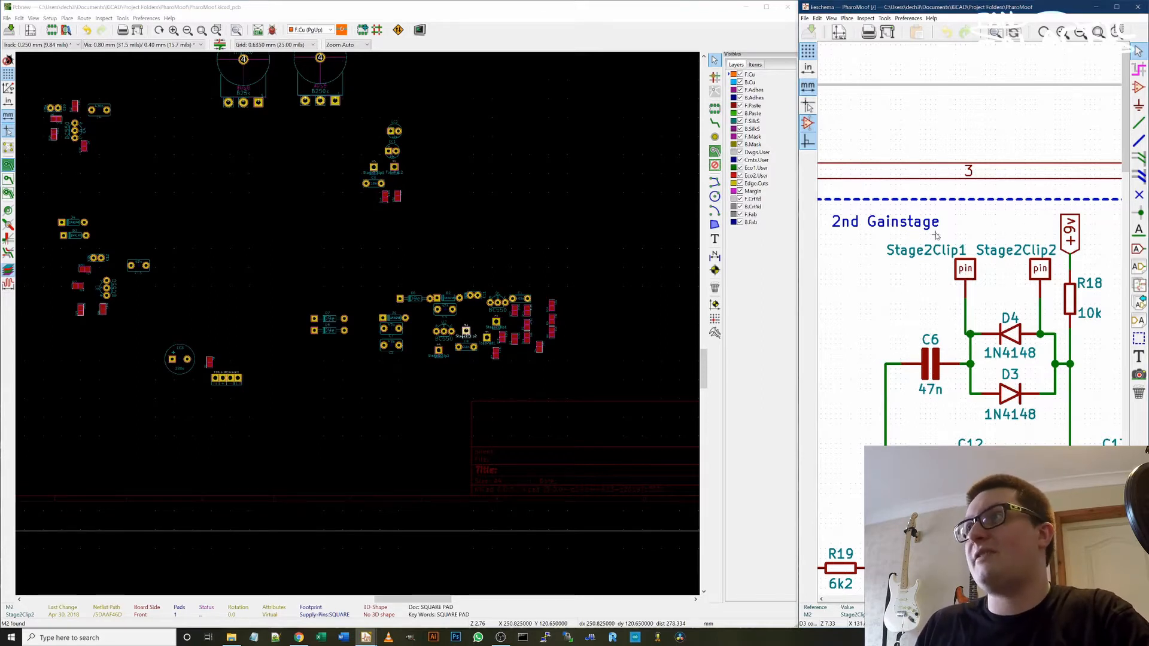
scroll(1042, 273, "down", 2)
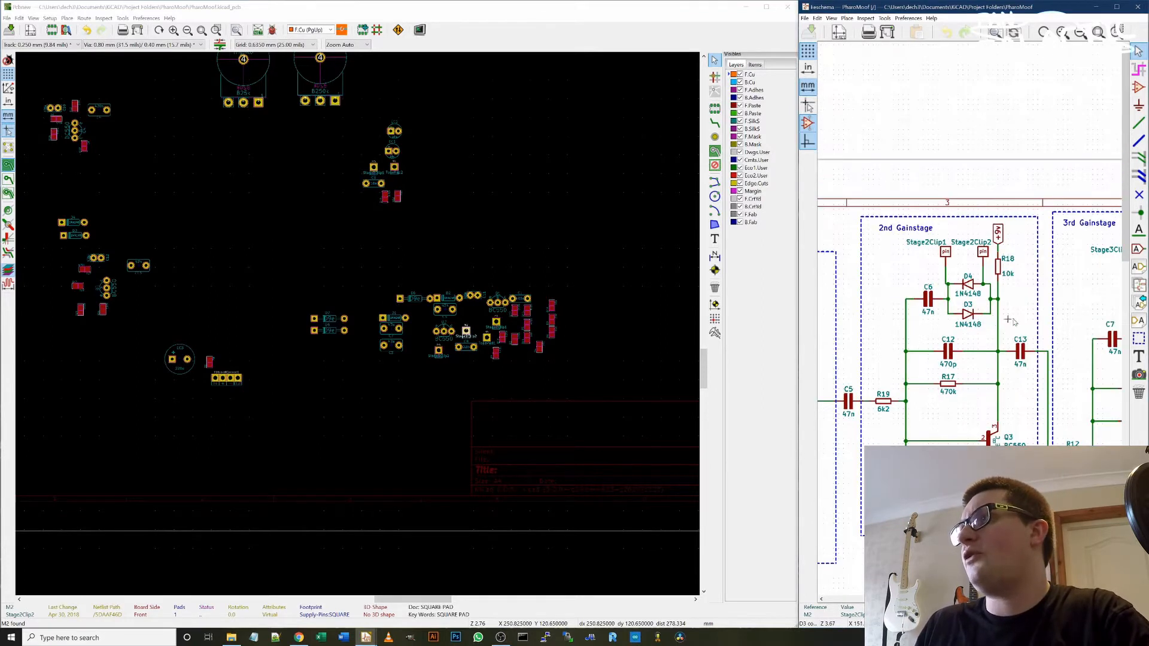
scroll(1105, 313, "up", 2)
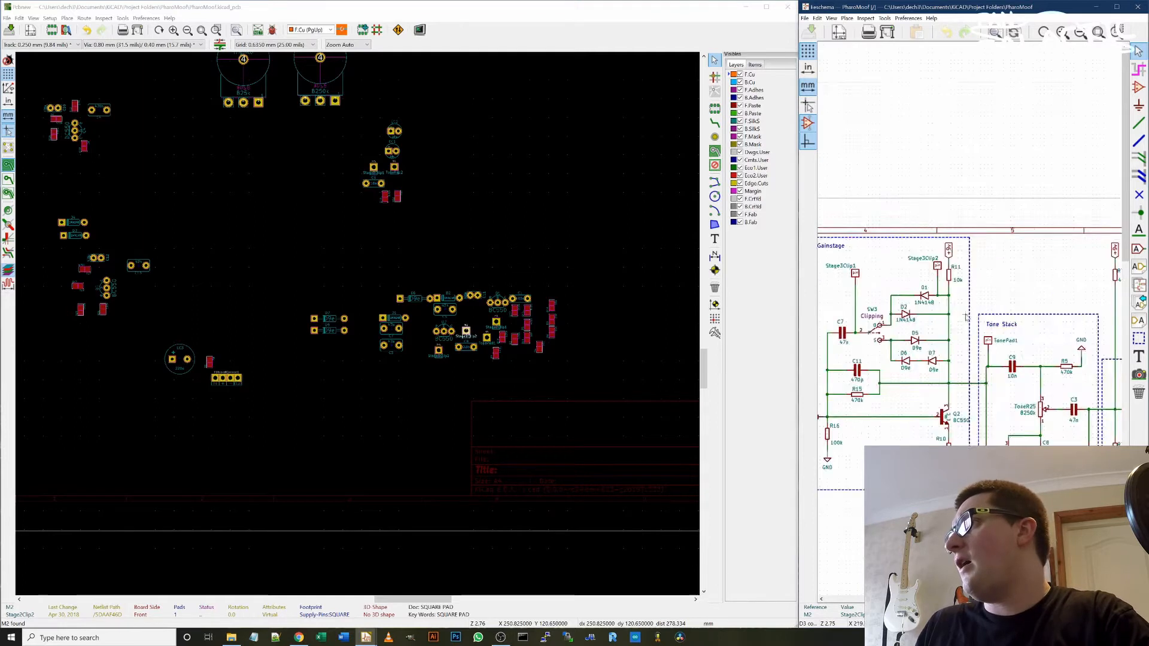
scroll(951, 310, "down", 2)
scroll(959, 316, "up", 2)
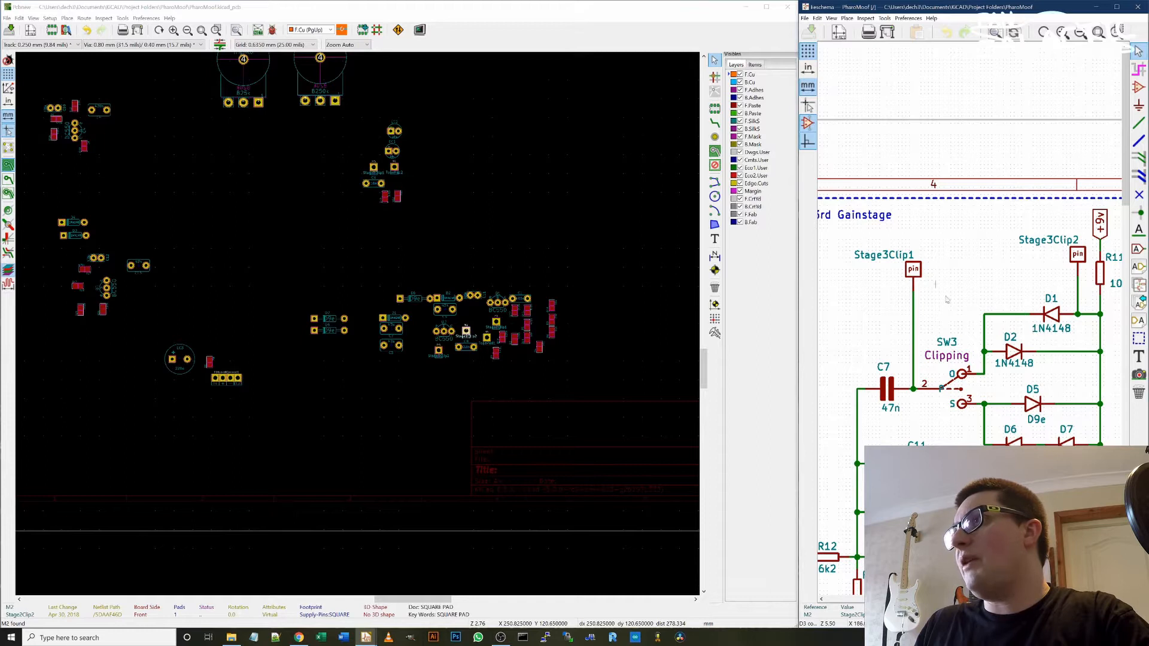
scroll(944, 293, "down", 3)
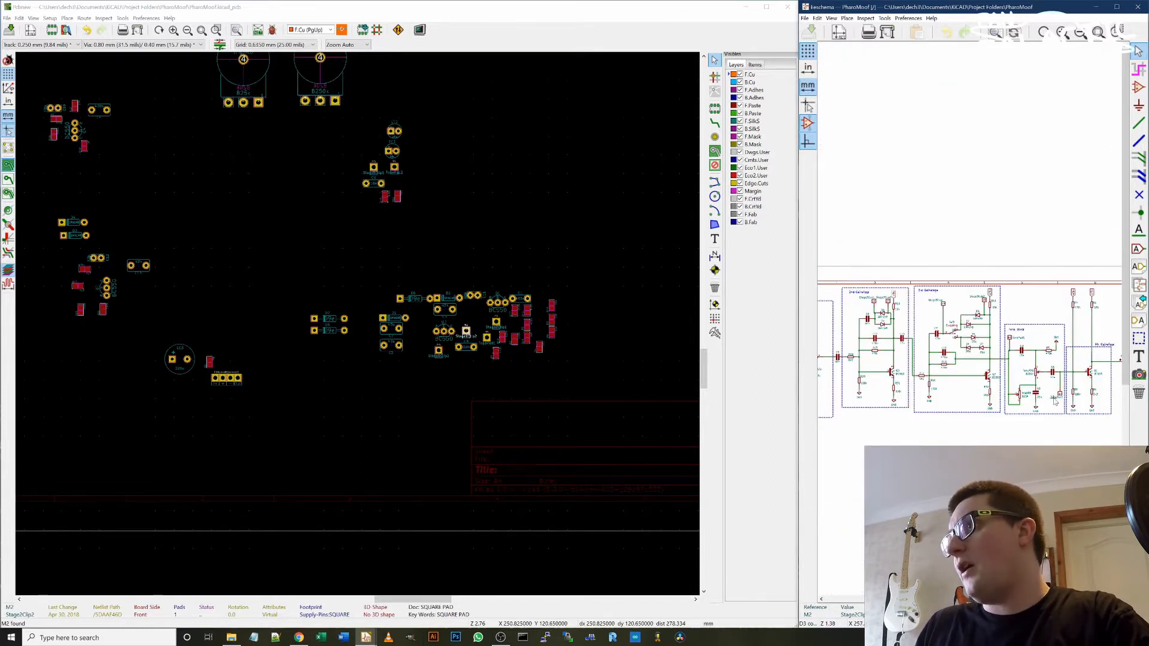
scroll(1053, 401, "up", 2)
scroll(966, 316, "up", 3)
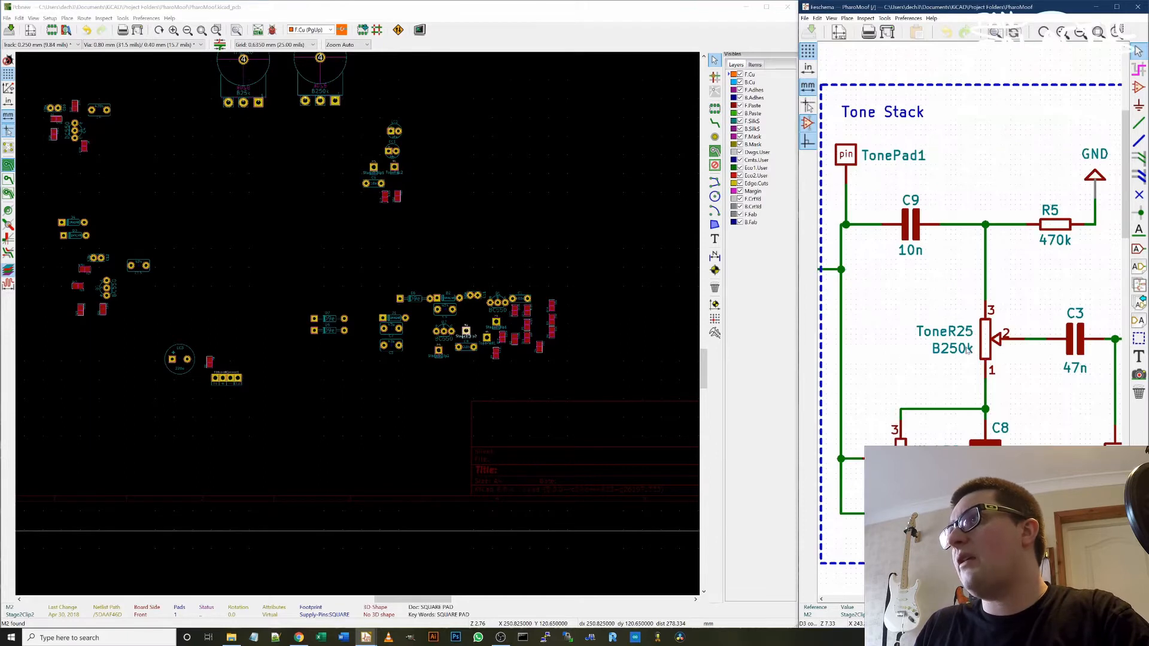
scroll(940, 241, "down", 1)
scroll(939, 241, "down", 3)
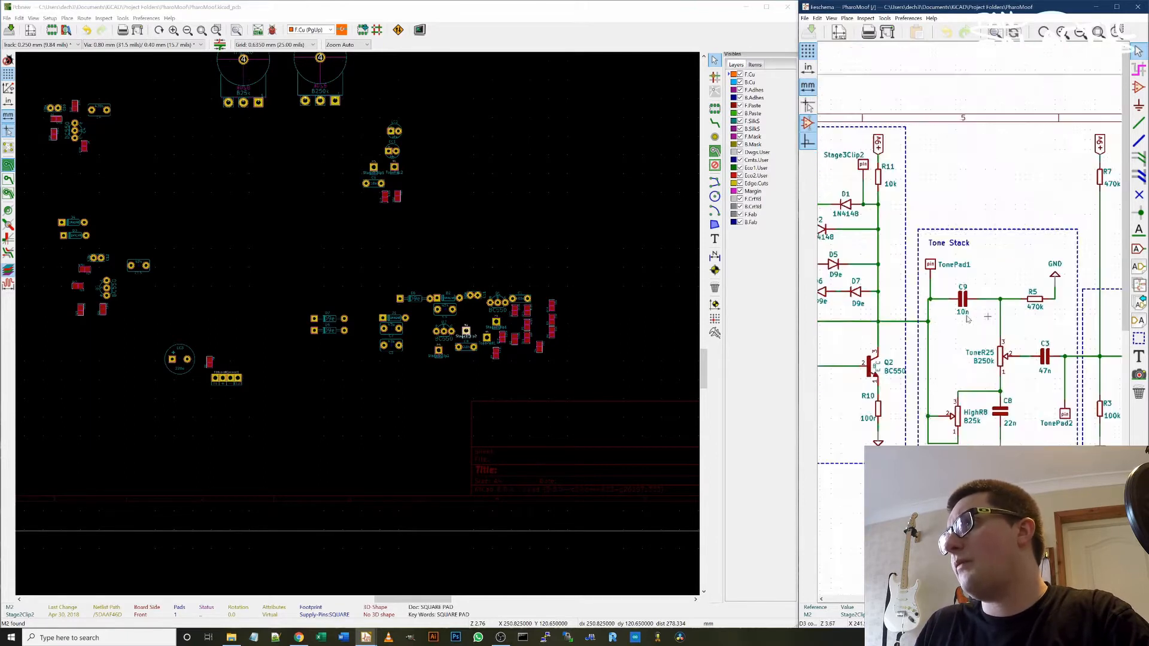
scroll(966, 317, "up", 3)
scroll(966, 318, "down", 1)
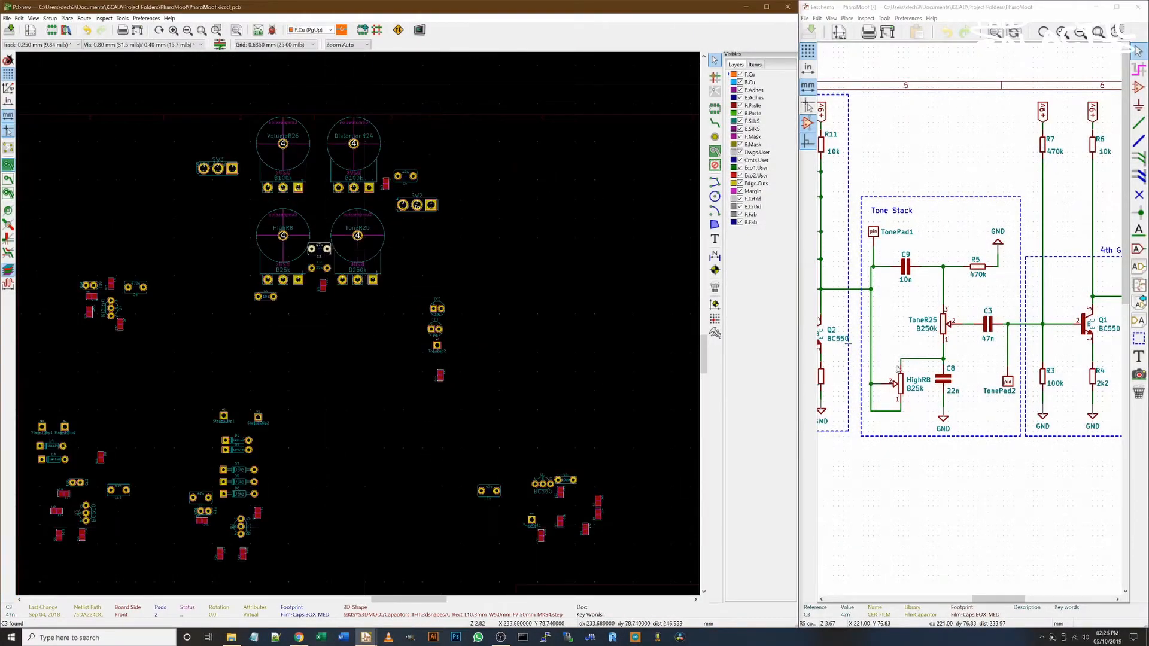
- Locate TonePad2 from the schematic and place it on the board beside pot ToneR25
left_click(1008, 381)
key("m")
left_click(310, 234)
scroll(871, 248, "down", 3)
scroll(1056, 274, "up", 3)
- Rotate resistor R12 and place it with the 3rd gain stage components on the board
left_click(361, 352)
scroll(843, 312, "down", 1)
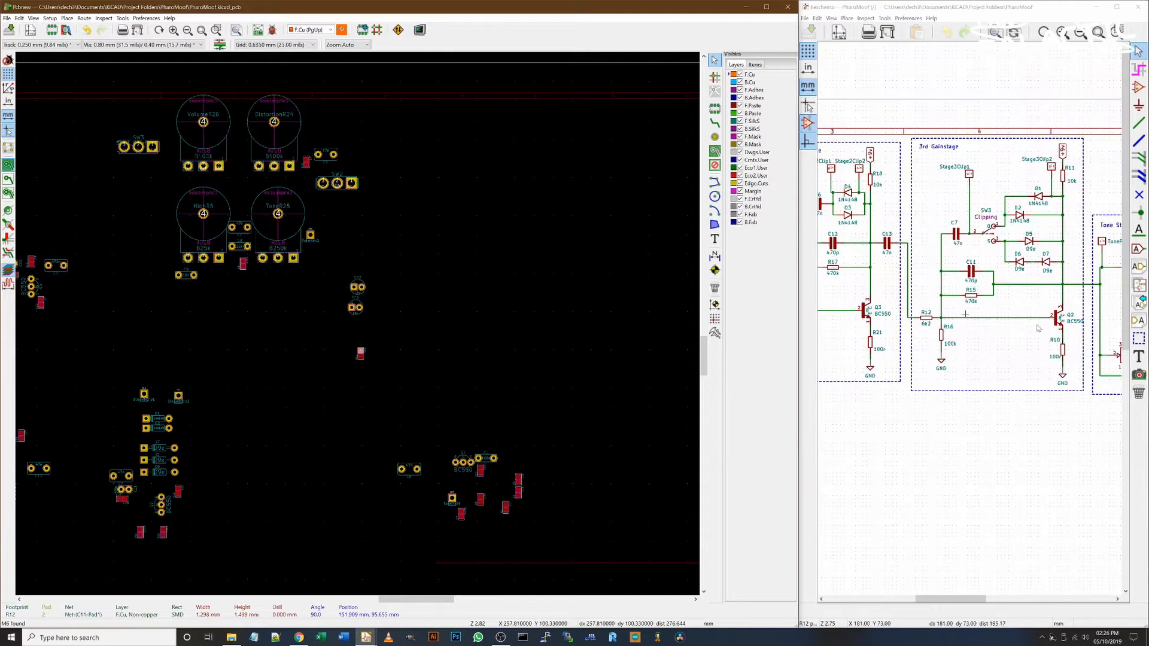
key("m")
key("r")
scroll(102, 524, "up", 5)
left_click(275, 387)
- Group transistor Q1, resistors R3 and R4 and capacitor EC2 in open board space as the 4th gain stage
scroll(283, 327, "down", 6)
scroll(1077, 287, "down", 1)
scroll(1029, 299, "up", 2)
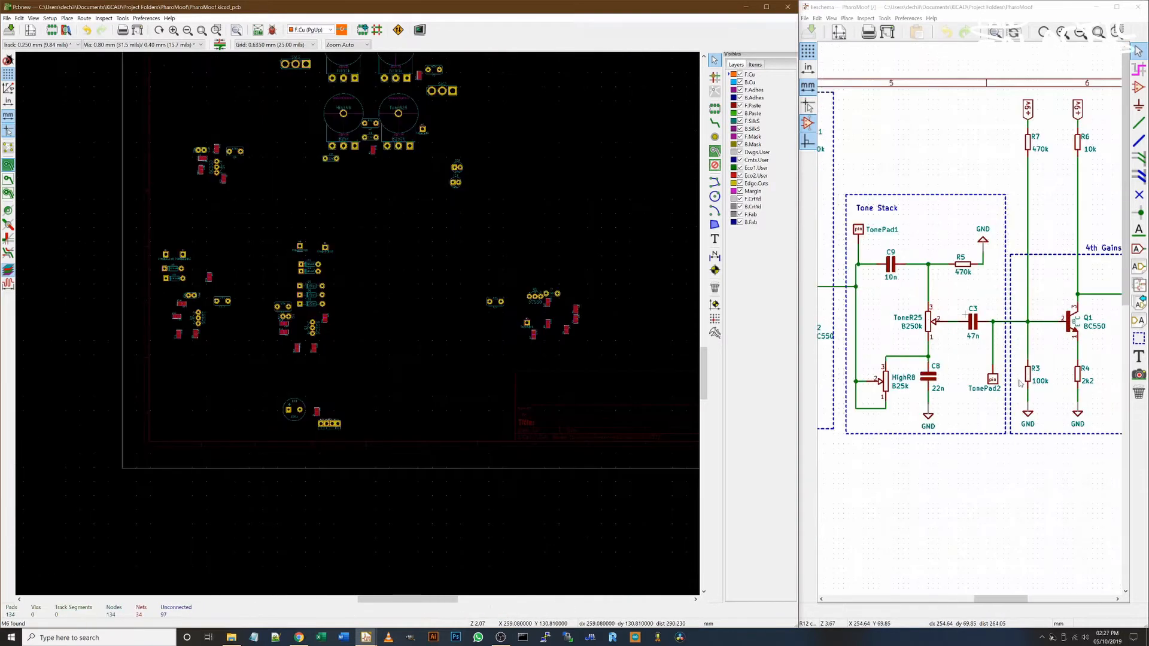
left_click(993, 379)
left_click(952, 293)
left_click(897, 338)
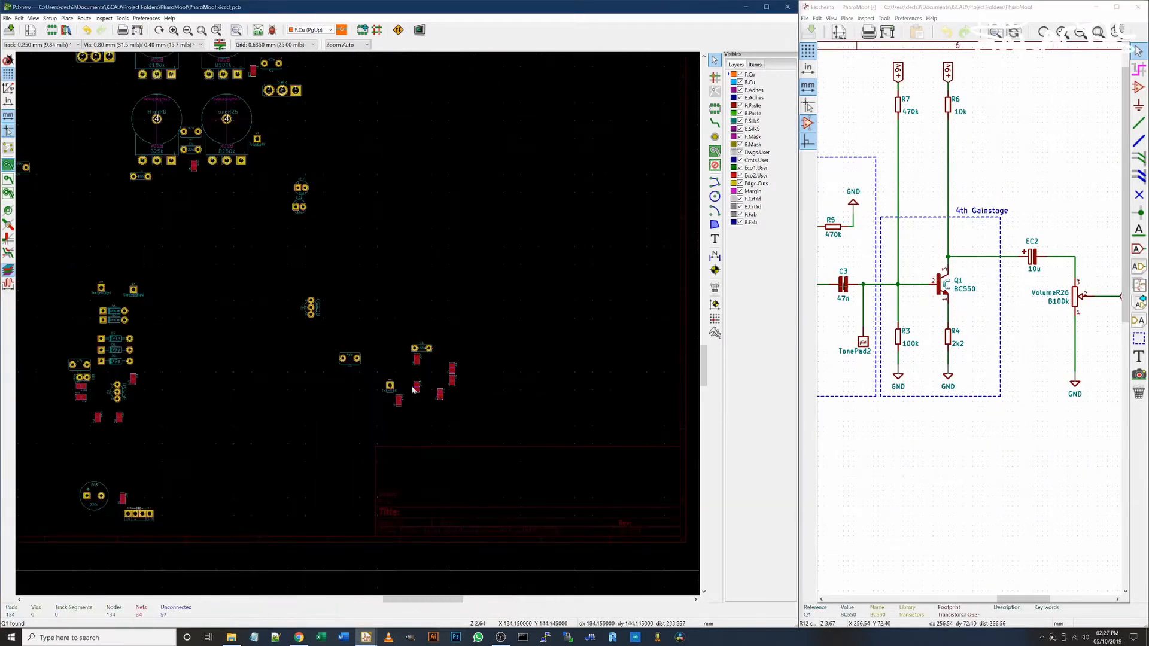
left_click(948, 105)
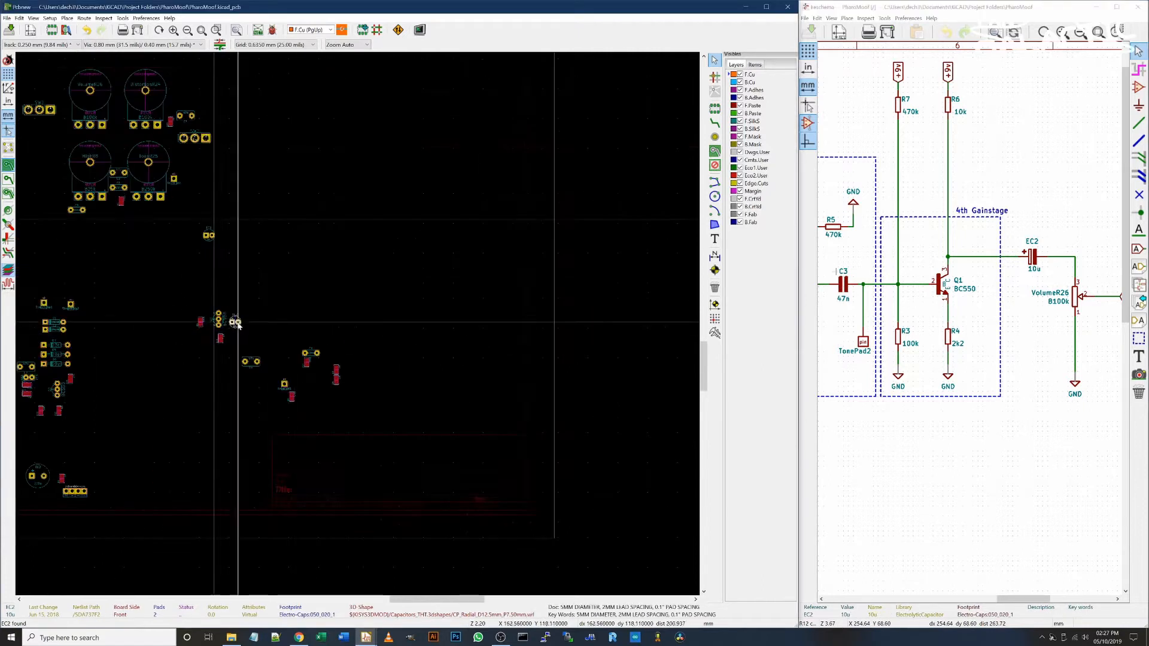
left_click(241, 243)
- Add resistors R7 and R6 to the 4th gain stage group around transistor Q1
left_click(897, 105)
key("m")
left_click(267, 225)
key("m")
scroll(293, 299, "down", 2)
scroll(239, 303, "up", 4)
left_click(180, 324)
- Place capacitor C6 with the 2nd gain stage diodes and supply capacitor C1 upright beside EC3
scroll(239, 304, "down", 3)
scroll(574, 299, "up", 3)
left_click(275, 431)
scroll(239, 413, "down", 2)
left_click(82, 403)
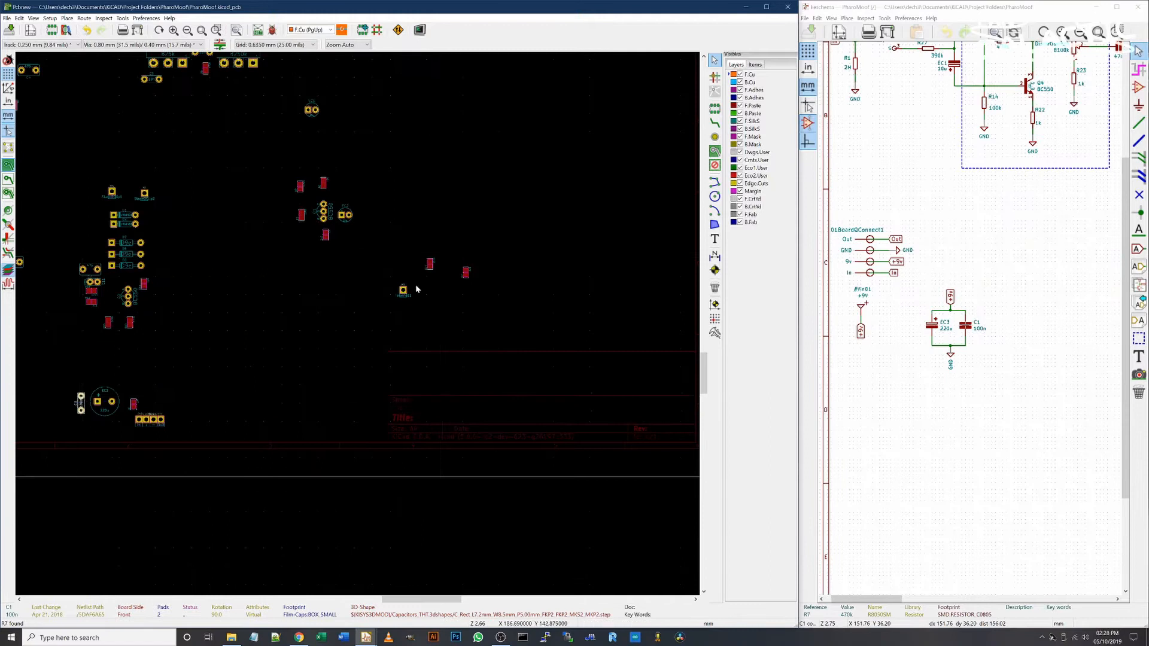
- Place TonePad1 directly below TonePad2 beside pot ToneR25
scroll(359, 240, "up", 2)
left_click(505, 529)
key("m")
left_click(329, 218)
scroll(969, 318, "down", 3)
scroll(1021, 333, "up", 3)
scroll(981, 323, "down", 3)
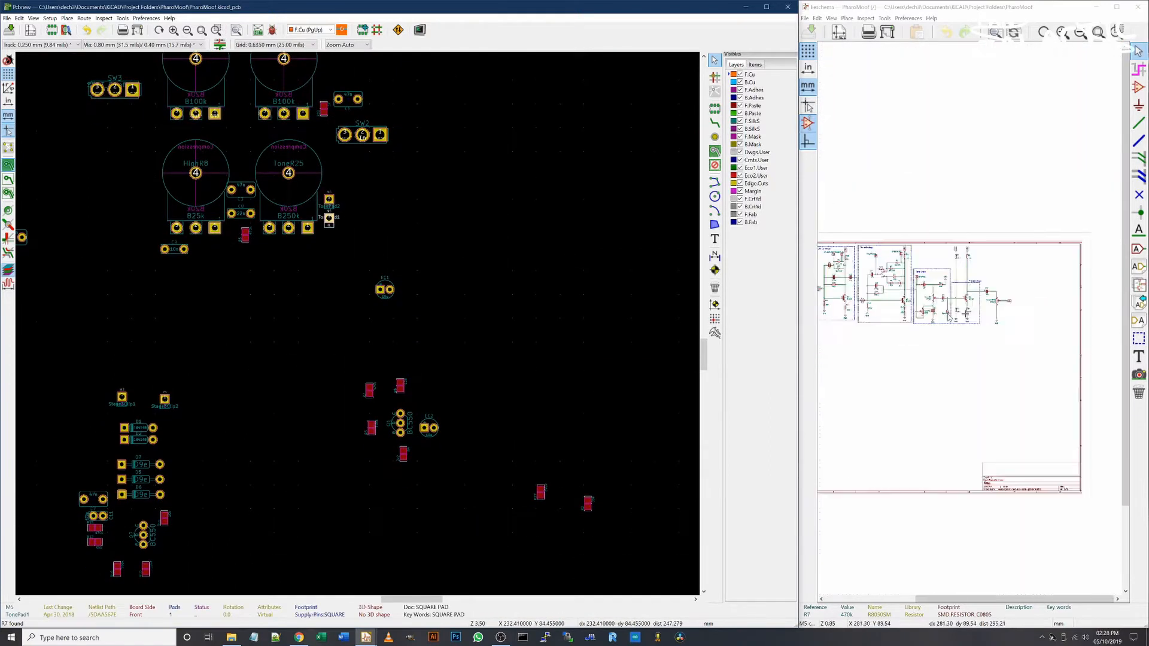
- Place input resistors R2 and R27 side by side just below switch SW2
scroll(579, 517, "up", 4)
left_click(394, 267)
scroll(966, 318, "up", 2)
left_click(394, 295)
key("m")
scroll(394, 295, "down", 5)
left_click(311, 209)
left_click(385, 330)
key("m")
scroll(359, 323, "up", 3)
left_click(355, 328)
- Select the whole 1st gain stage group around Q4 and move it toward the drawing sheet's left edge
scroll(435, 328, "down", 5)
scroll(359, 357, "up", 2)
scroll(359, 357, "down", 2)
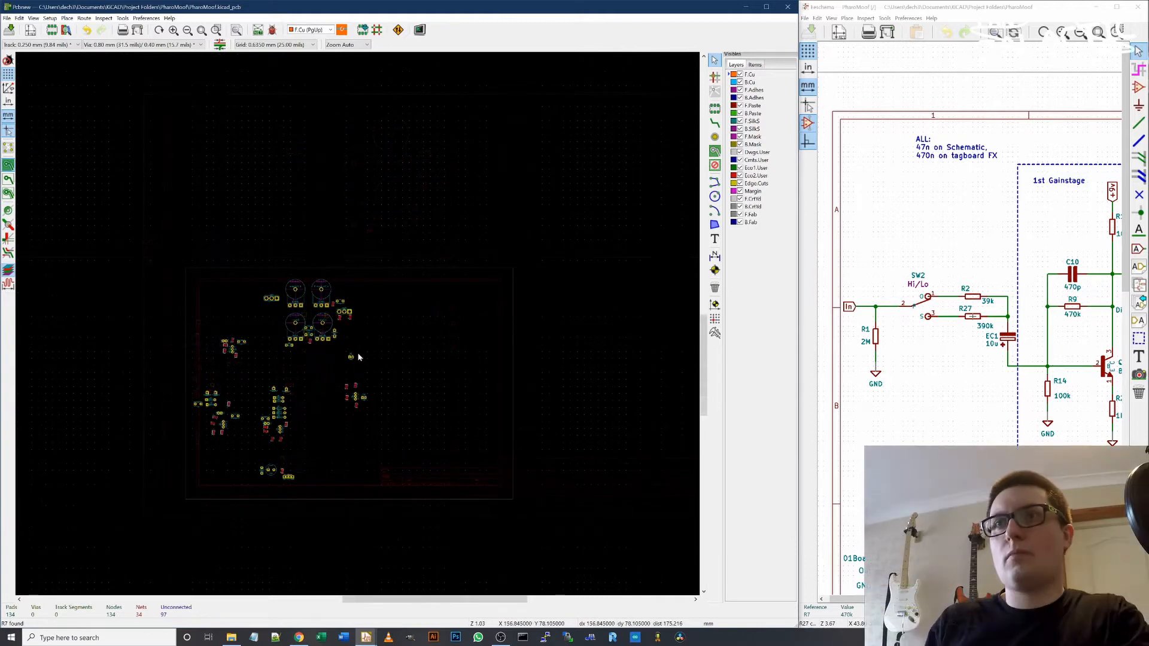
scroll(353, 338, "up", 3)
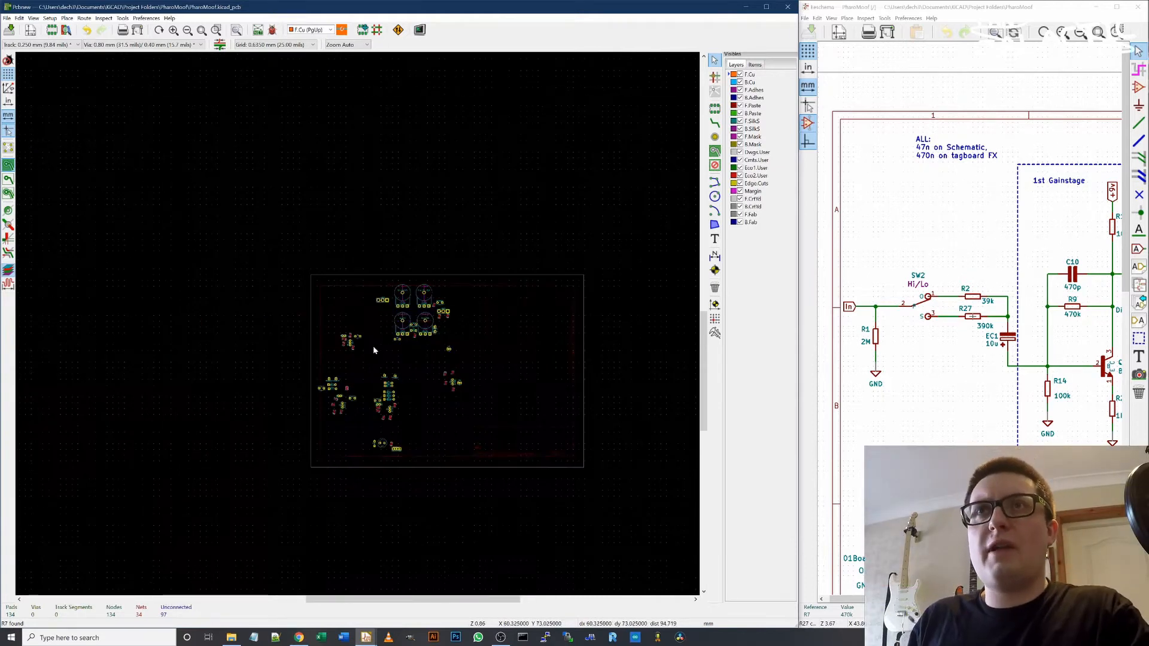
left_click_drag(173, 208, 282, 264)
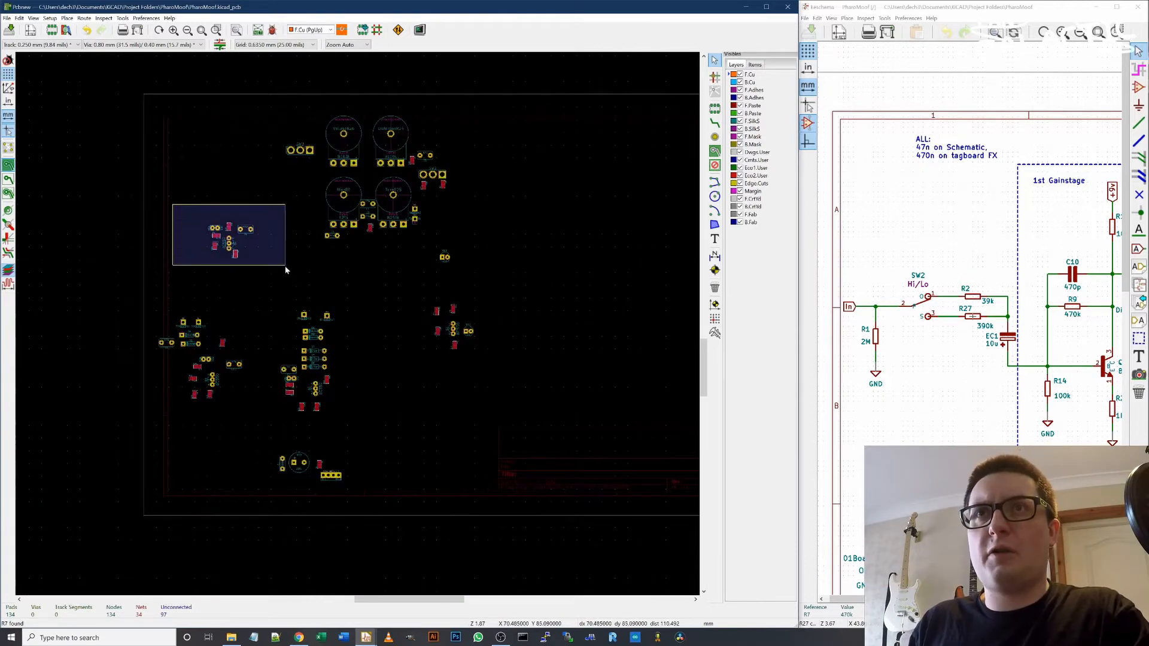
key("m")
left_click(163, 256)
- Select the whole 2nd gain stage group and shift it up and to the right on the board
left_click_drag(133, 315, 256, 409)
left_click_drag(186, 353, 215, 301)
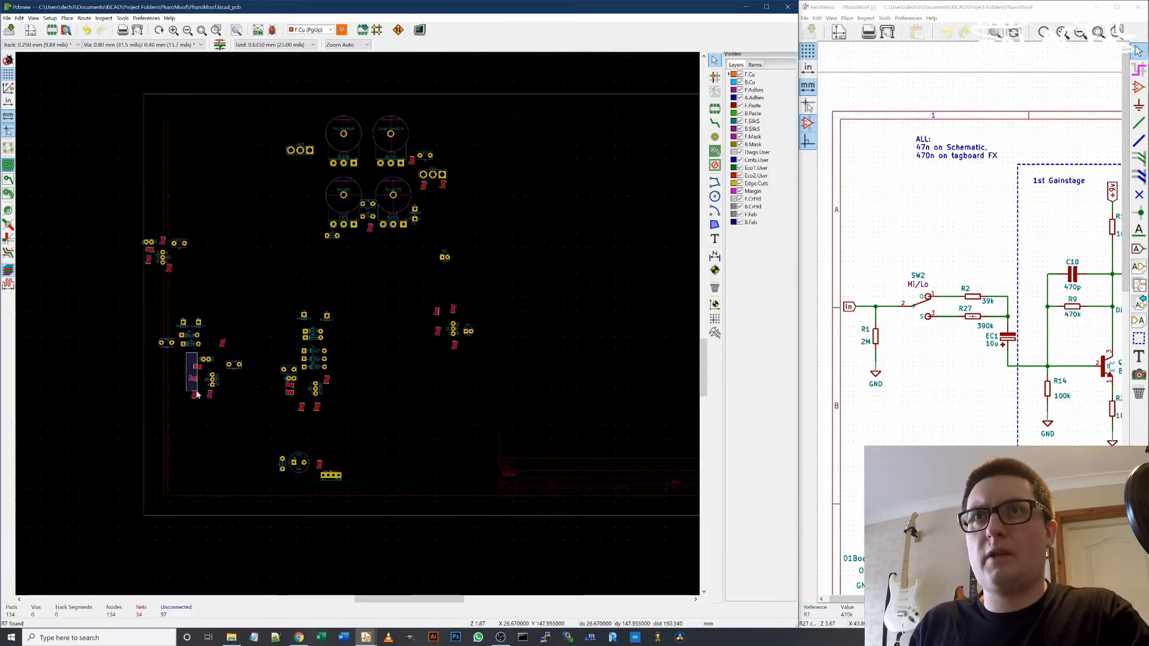
left_click_drag(120, 300, 266, 426)
key("m")
left_click(227, 301)
- Shift the 3rd and 4th gain stage groups to the right so the stages run in schematic order
left_click_drag(288, 301, 370, 427)
key("m")
left_click_drag(261, 362, 327, 362)
left_click_drag(515, 374, 477, 353)
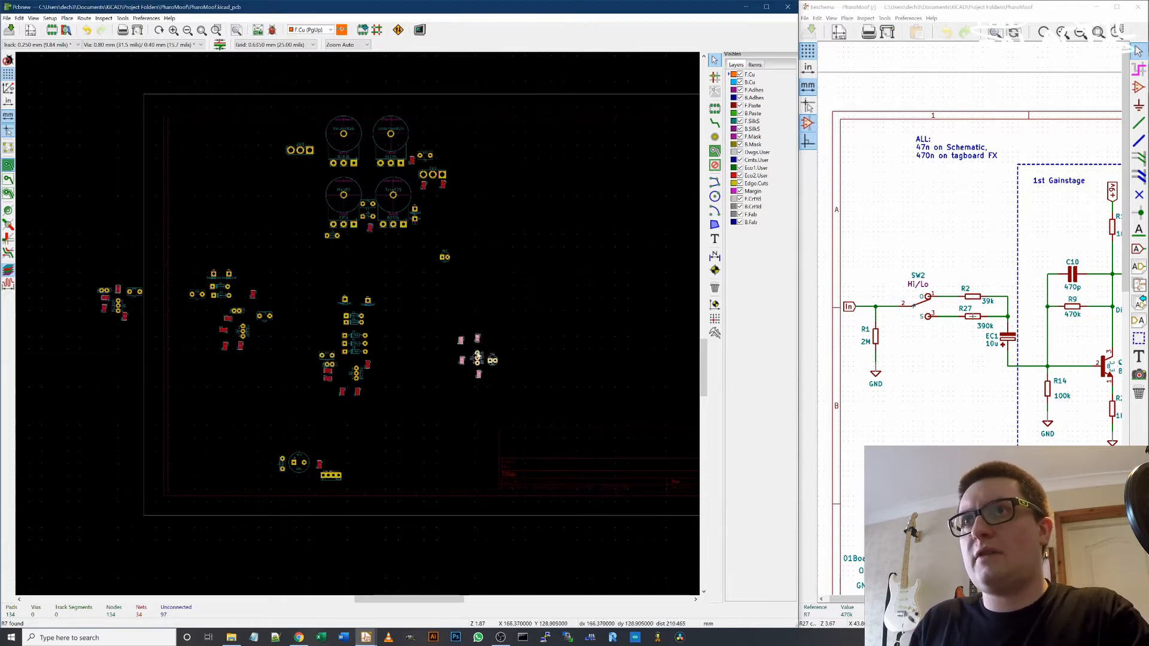
- Move capacitor EC1 from below the pots to just above the 1st gain stage group
left_click(444, 257)
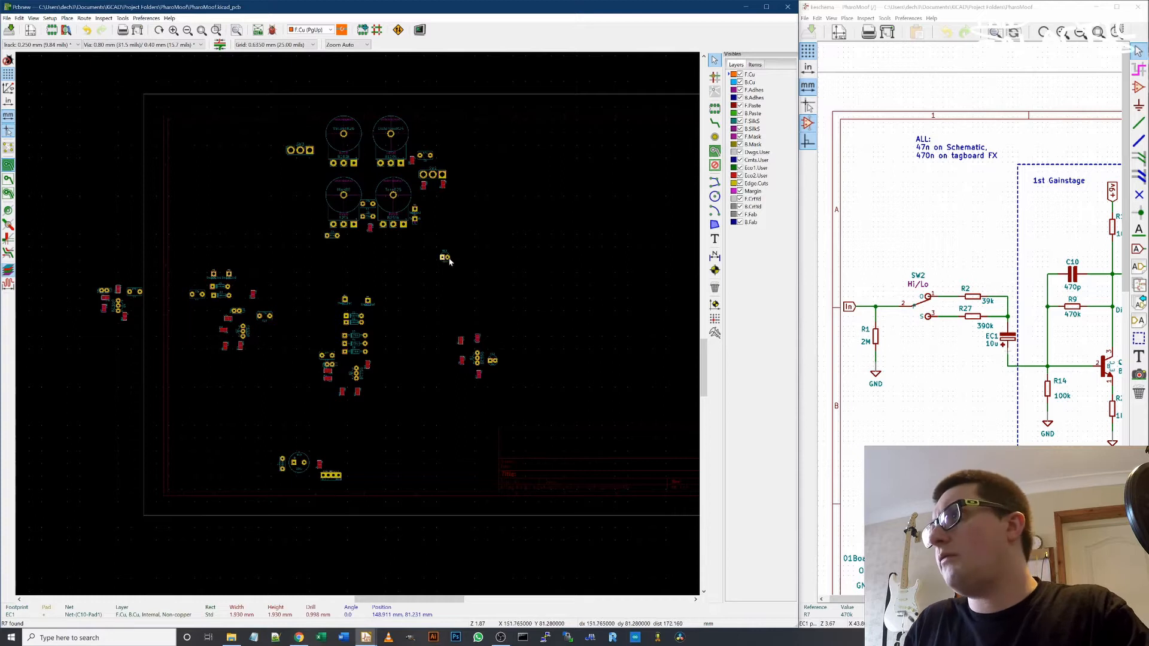
left_click(474, 277)
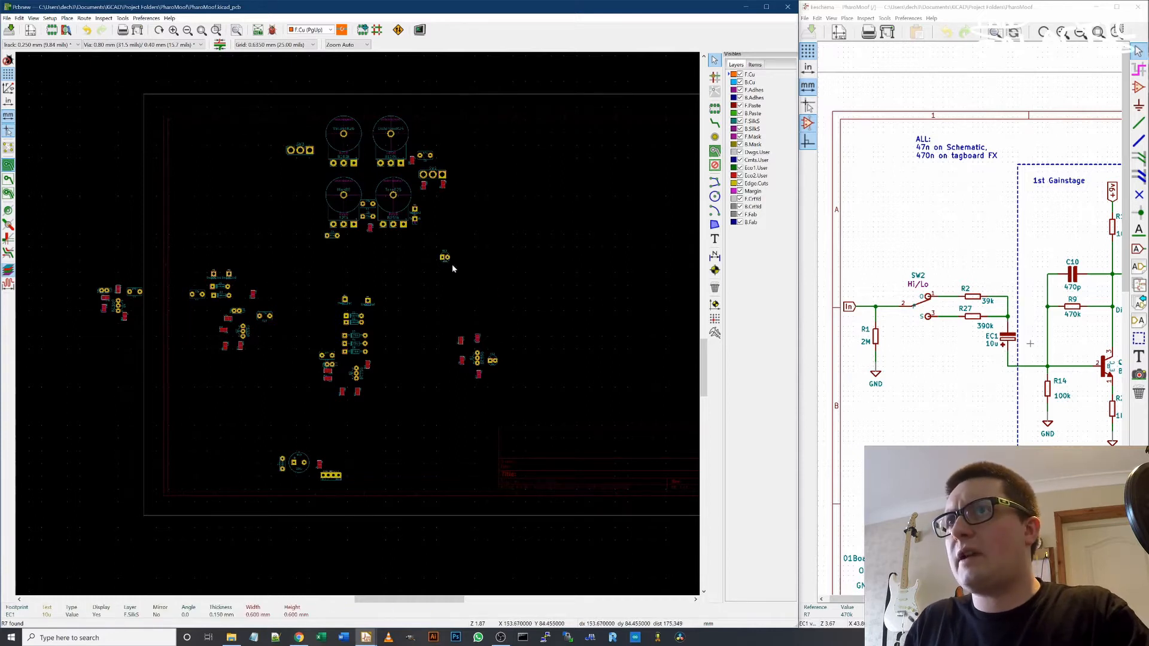
scroll(451, 263, "up", 5)
left_click(301, 307)
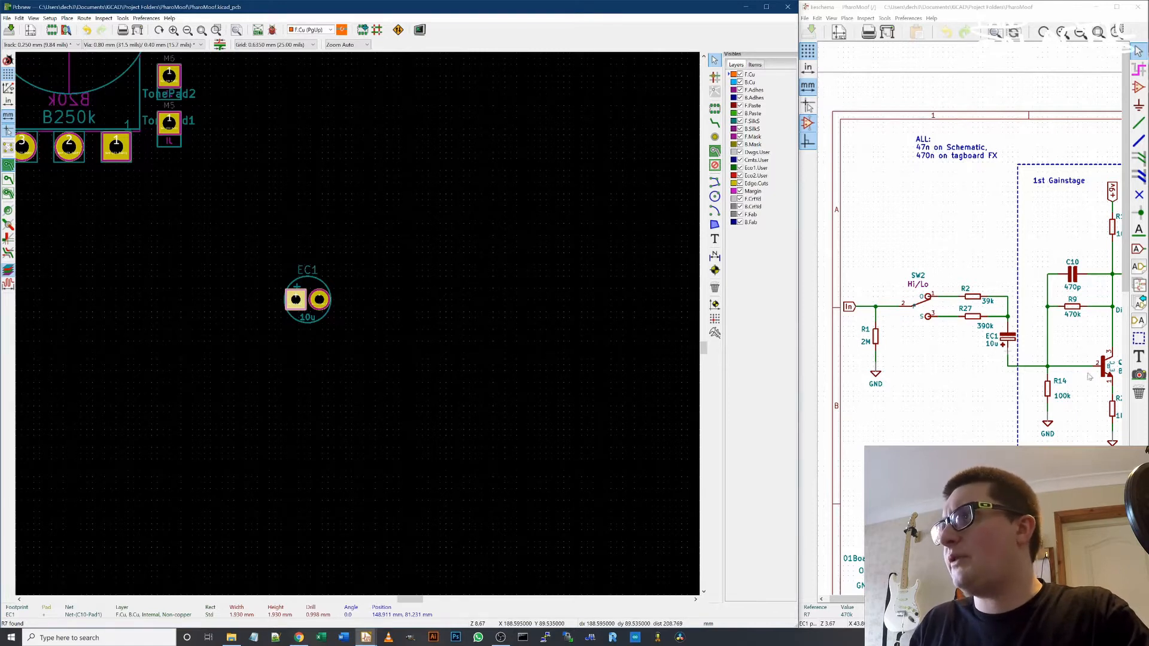
scroll(370, 378, "down", 6)
left_click(326, 312)
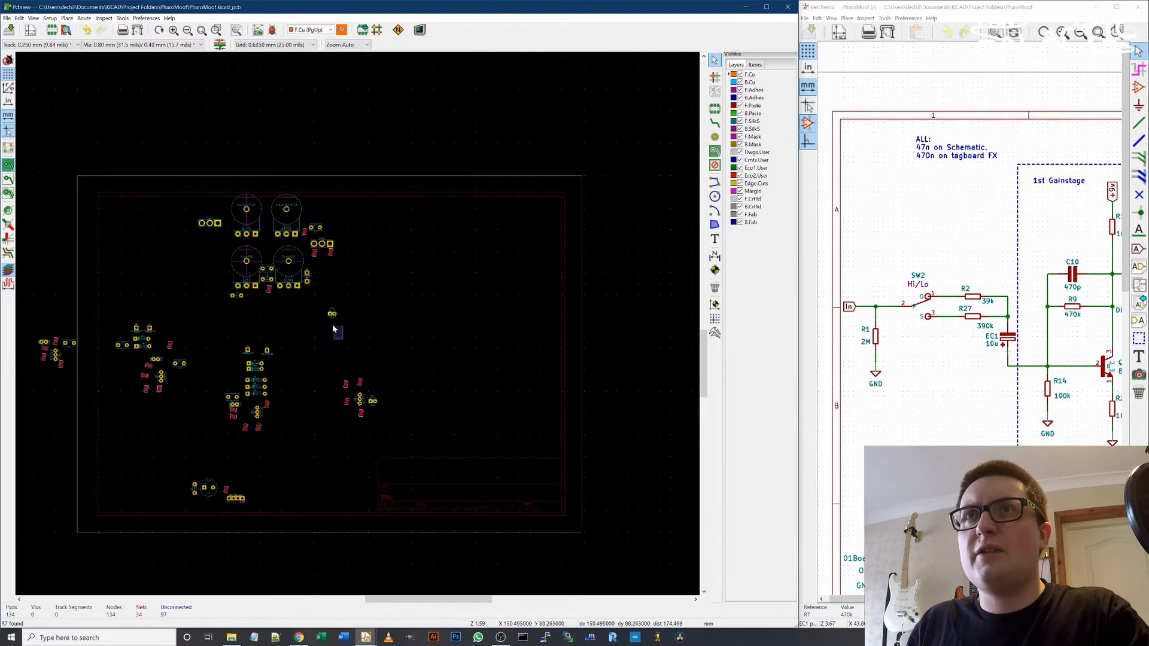
left_click_drag(330, 315, 90, 320)
- Move switch SW2 with resistors R2 and R27 beside the 1st gain stage group and shift EC1 closer to them
left_click(368, 245)
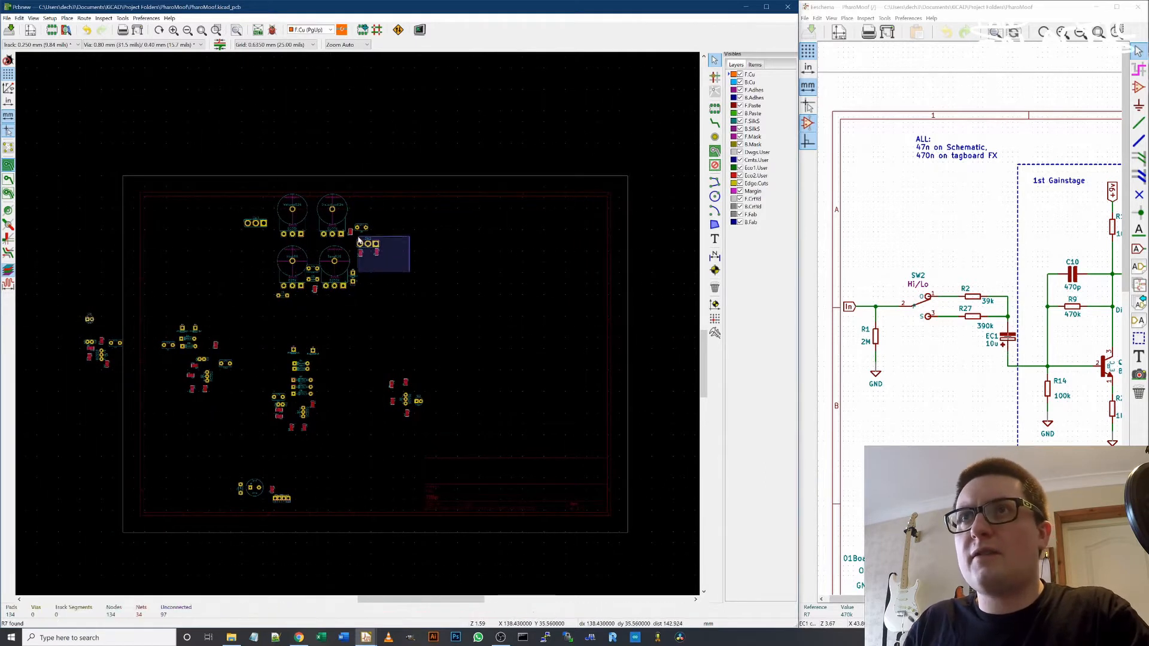
left_click_drag(368, 245, 67, 308)
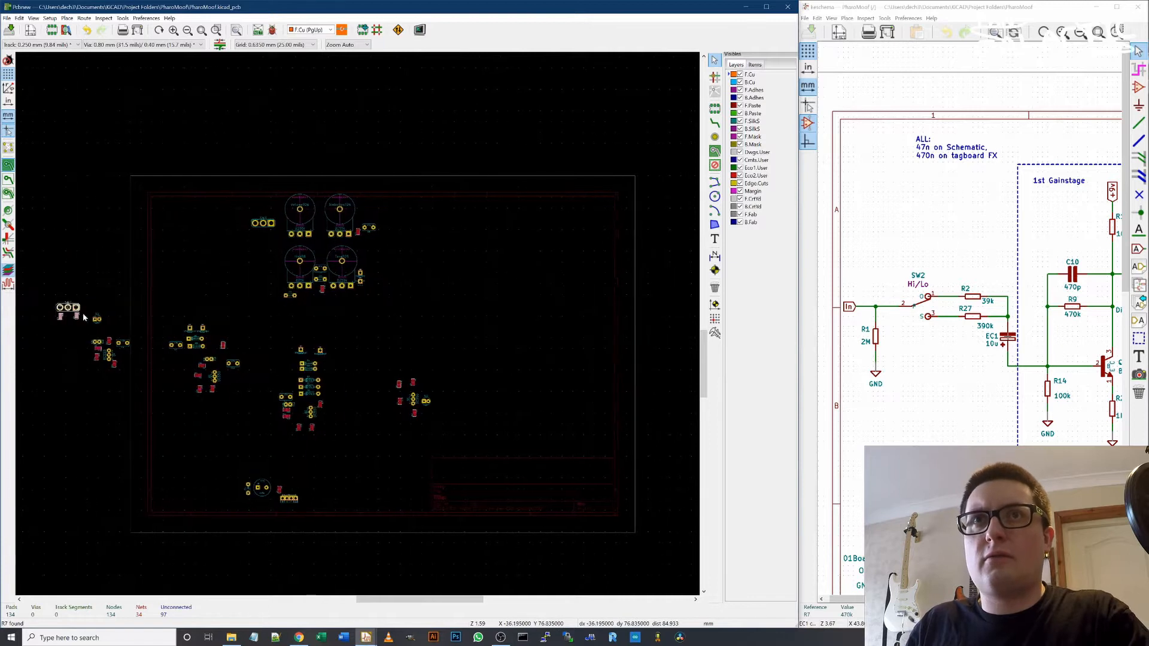
left_click(96, 321)
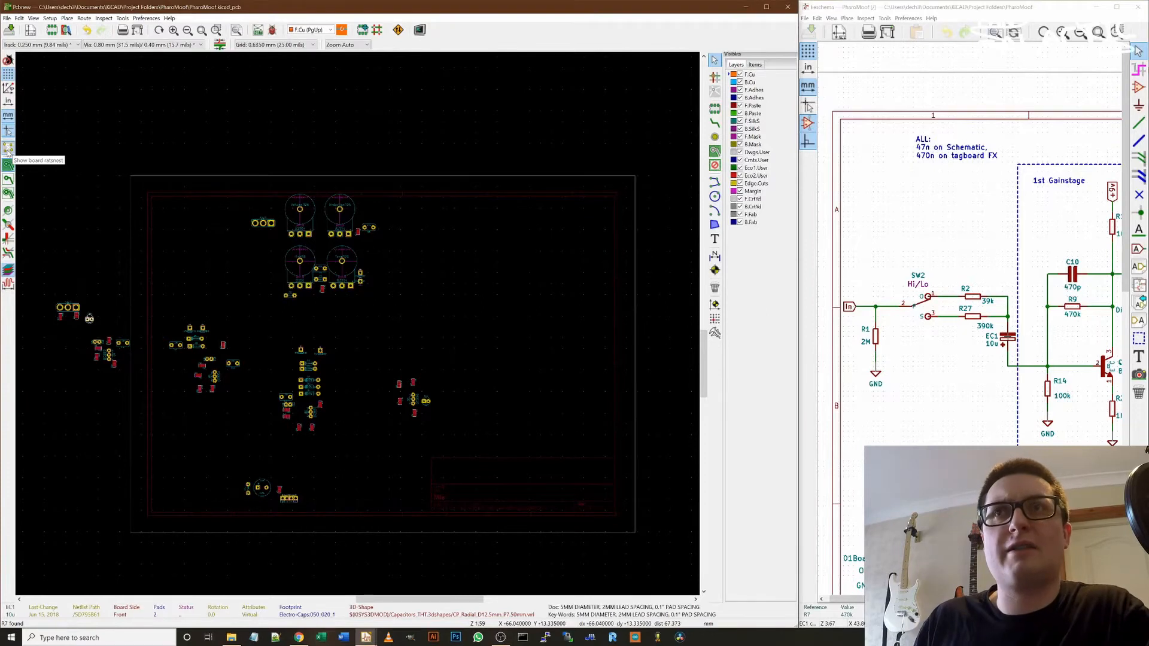
- Show the board ratsnest and examine the connections around Q4 in the 1st gain stage group
left_click(8, 150)
left_click_drag(357, 541, 221, 464)
left_click_drag(292, 502, 329, 473)
scroll(316, 438, "up", 2)
left_click_drag(387, 324, 300, 183)
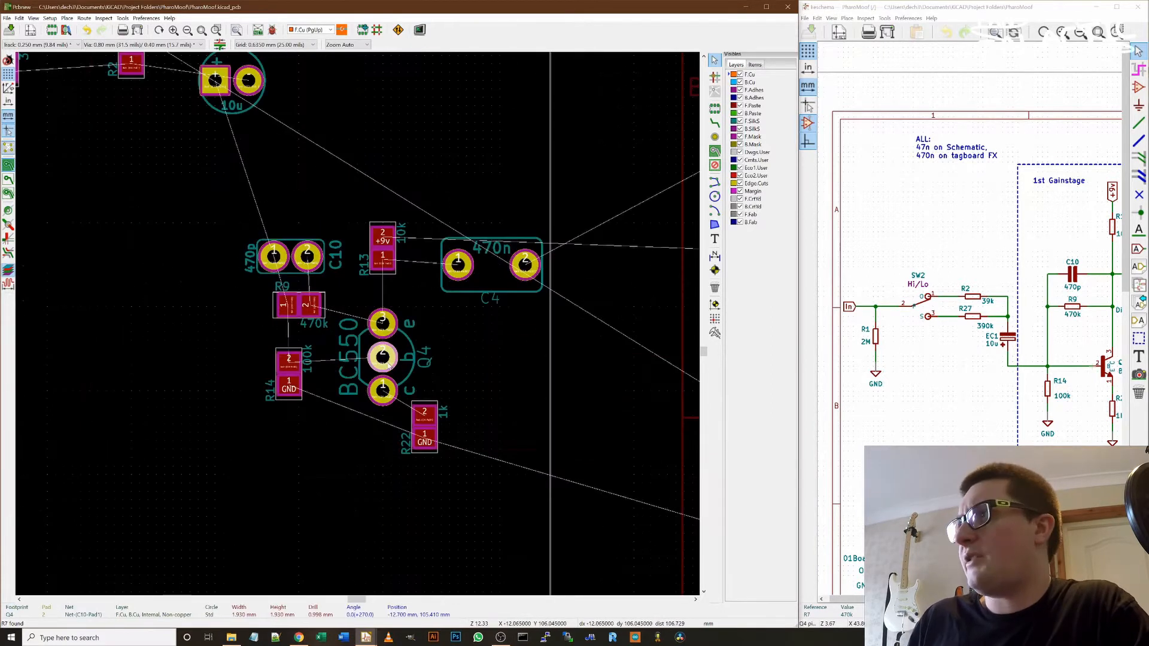
scroll(692, 433, "down", 1)
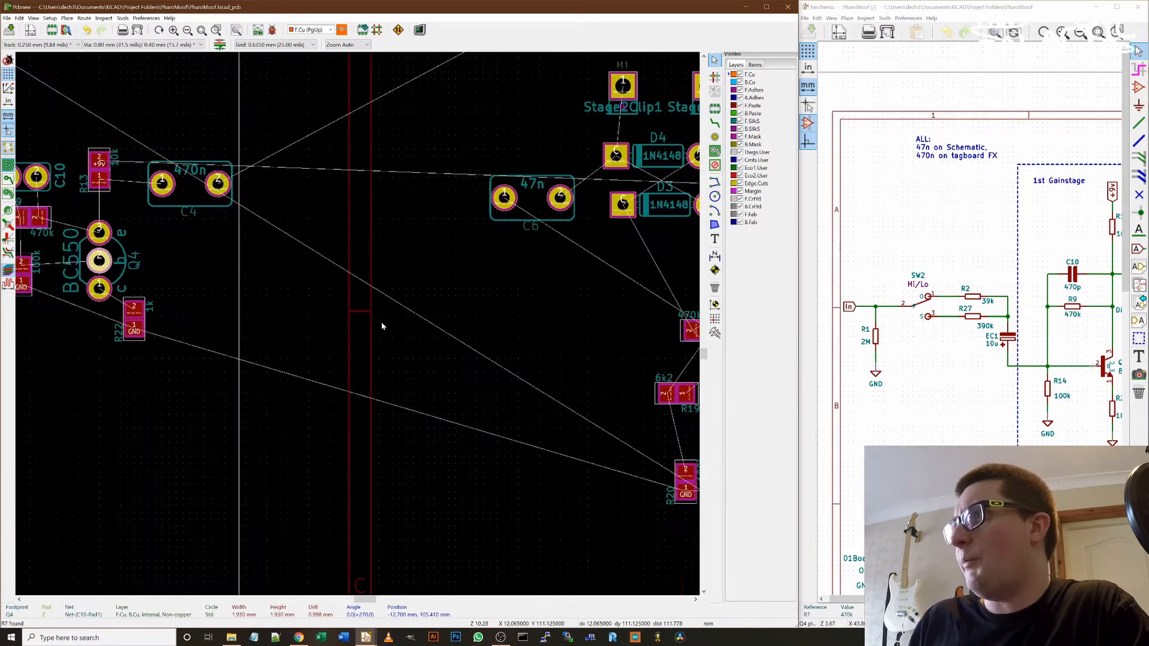
scroll(99, 261, "down", 1)
scroll(358, 328, "up", 3)
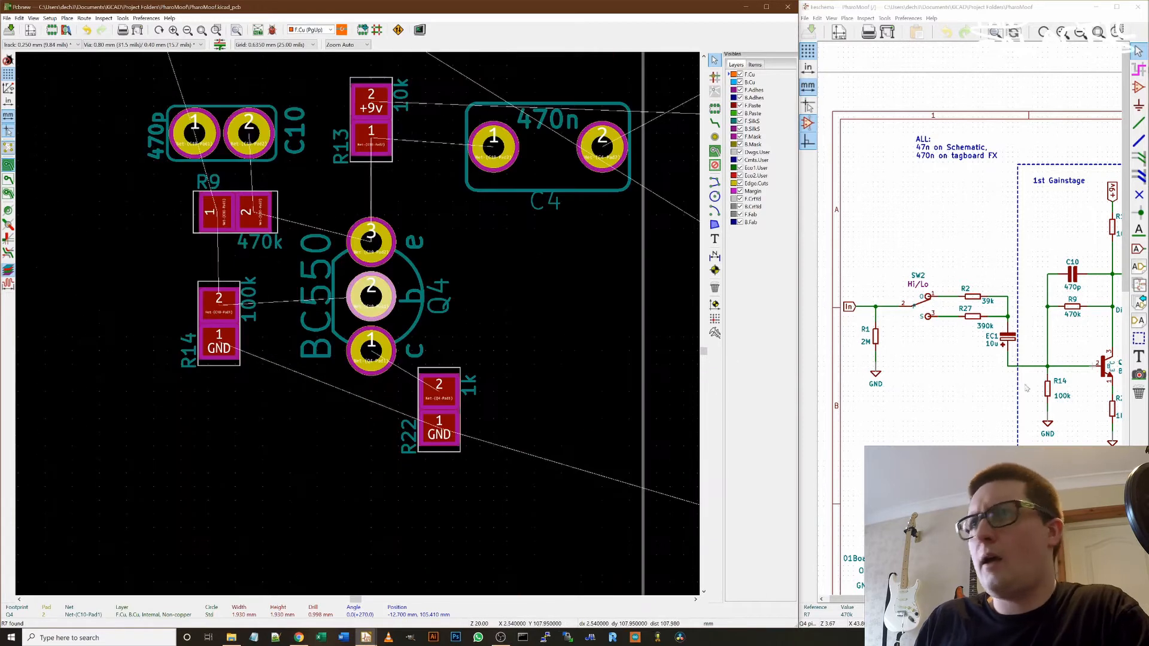
- Compare Q4's pad numbers and e, b, c labels on the board with the transistor's pins in the schematic
scroll(1026, 388, "down", 1)
scroll(913, 301, "up", 3)
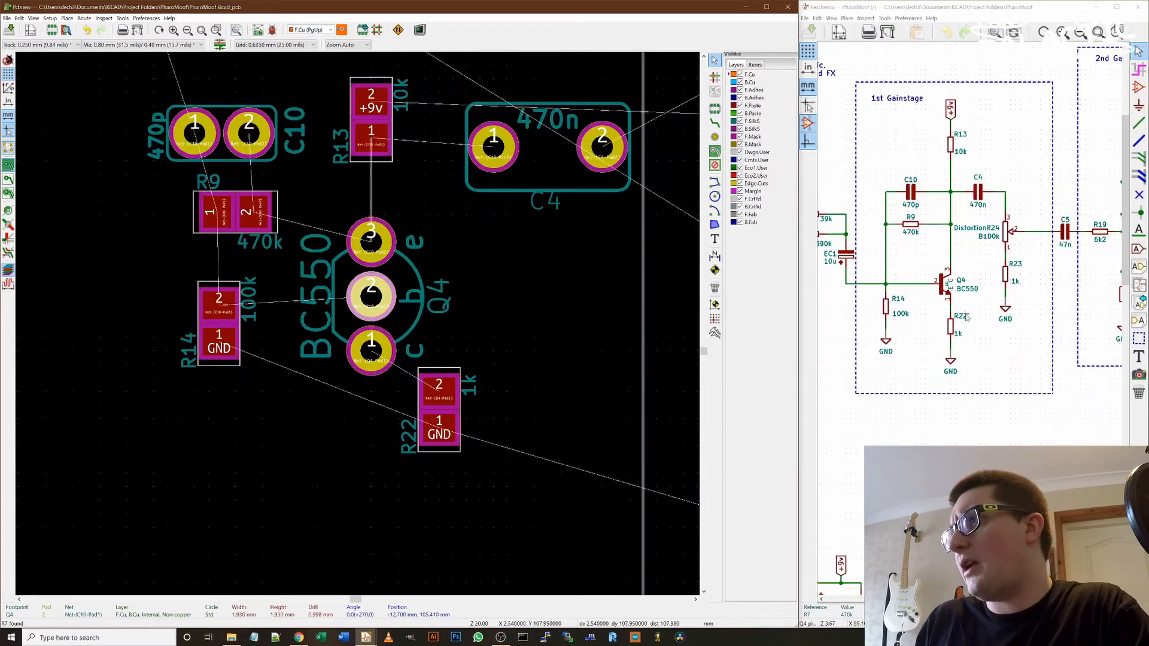
left_click(369, 238)
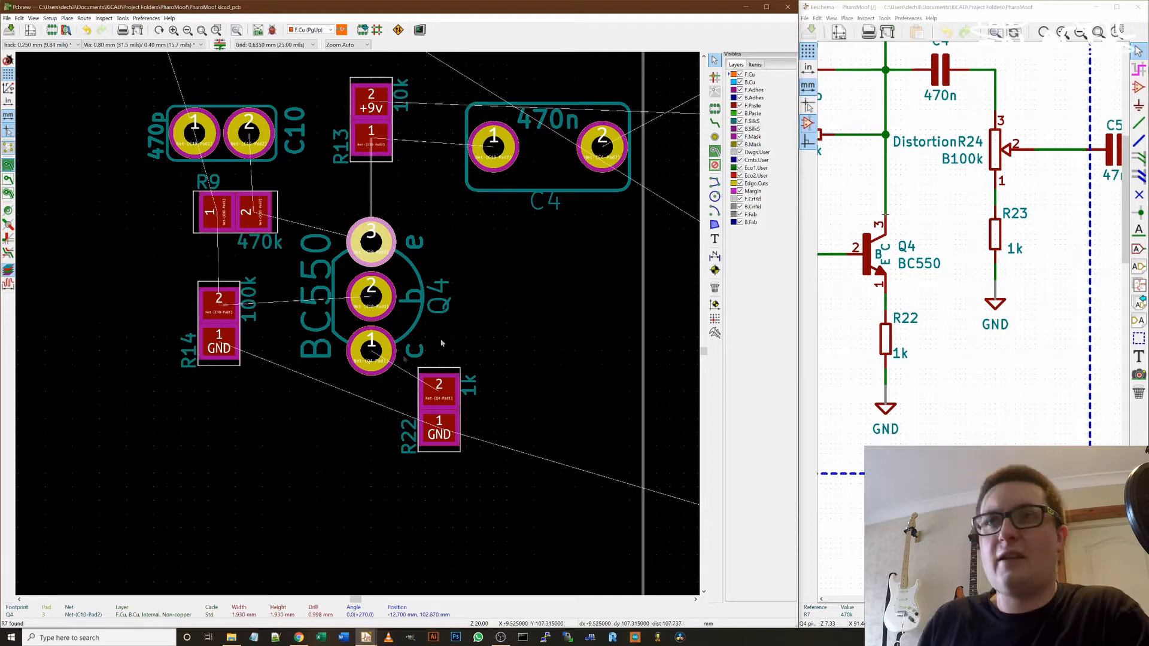
left_click(397, 312)
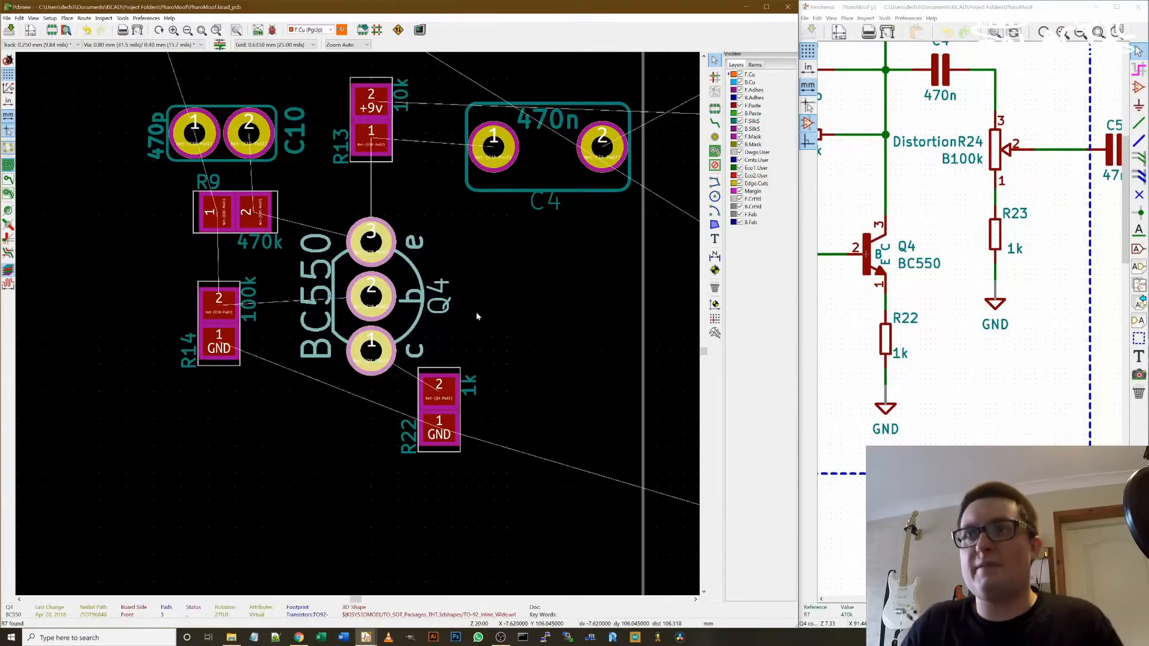
- Open Q4 in the footprint editor and swap pads 1 and 3 so pad 1 sits under e and pad 3 under c
left_click(417, 312)
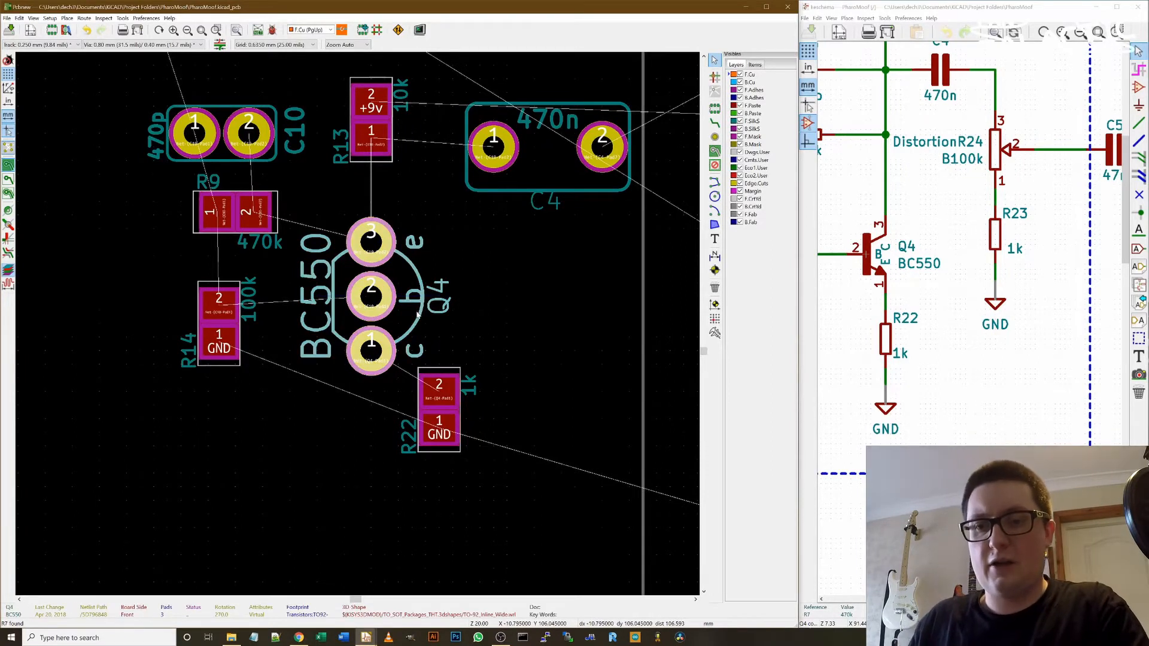
key("ctrl+e")
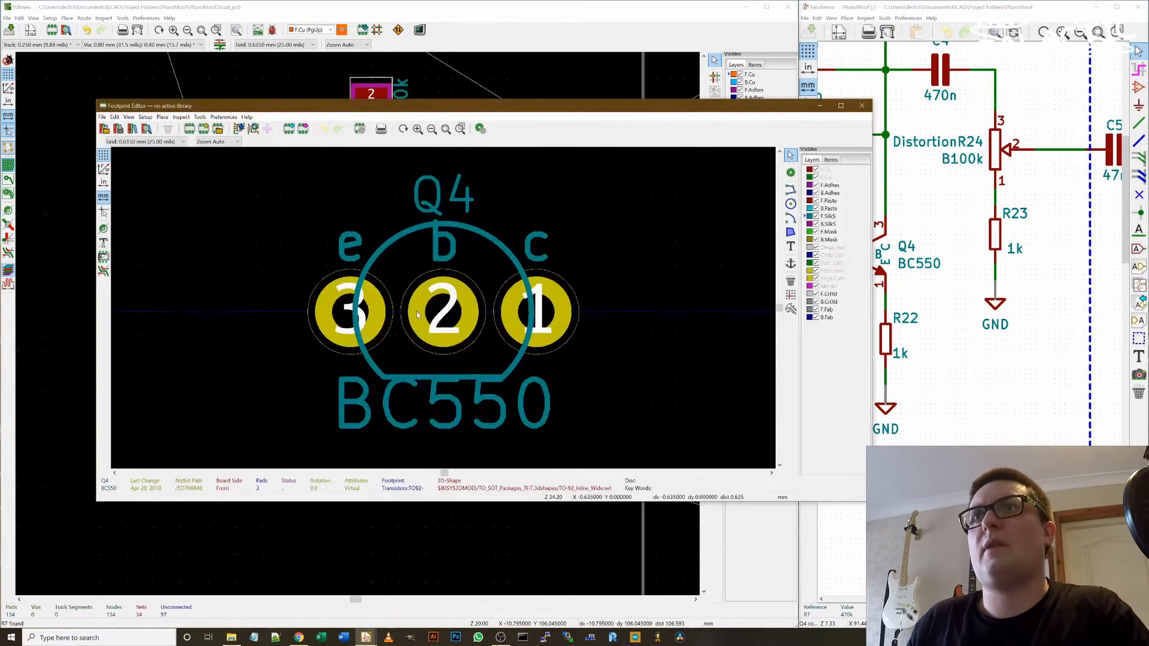
scroll(560, 352, "down", 3)
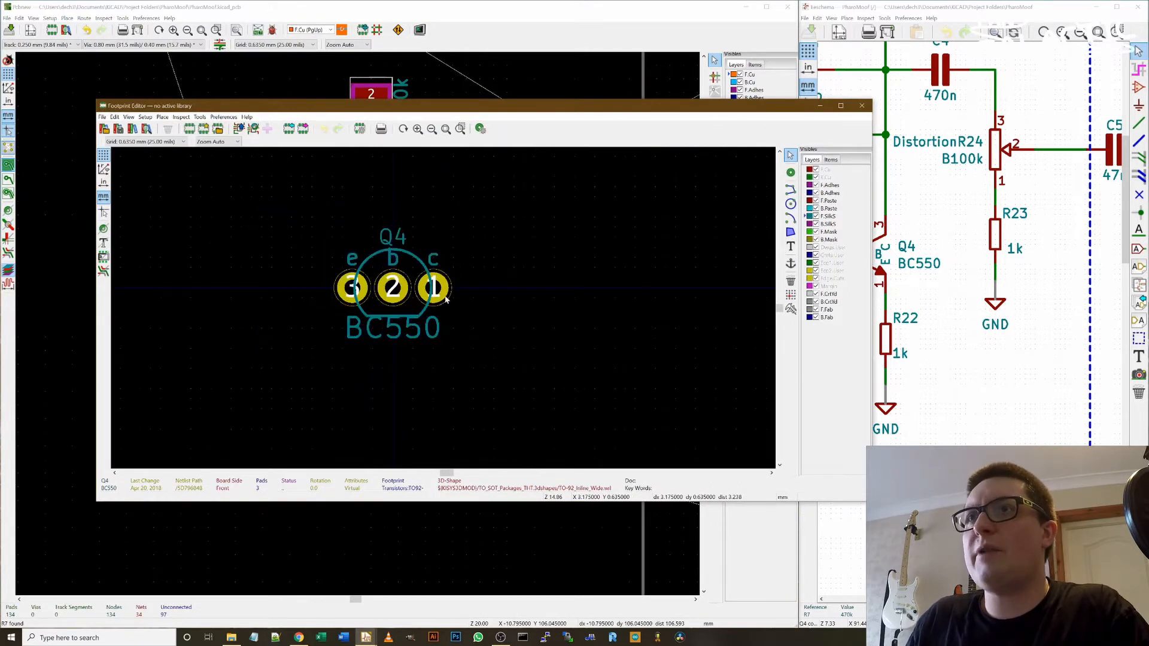
left_click(444, 297)
key("m")
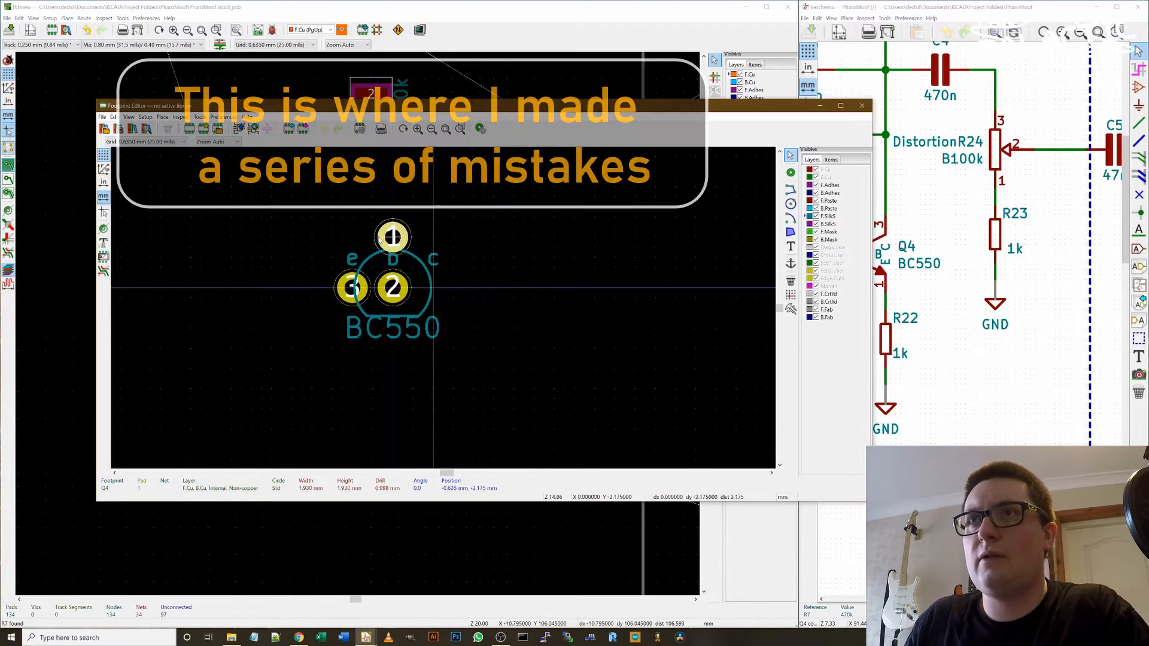
left_click(330, 239)
left_click(342, 288)
key("m")
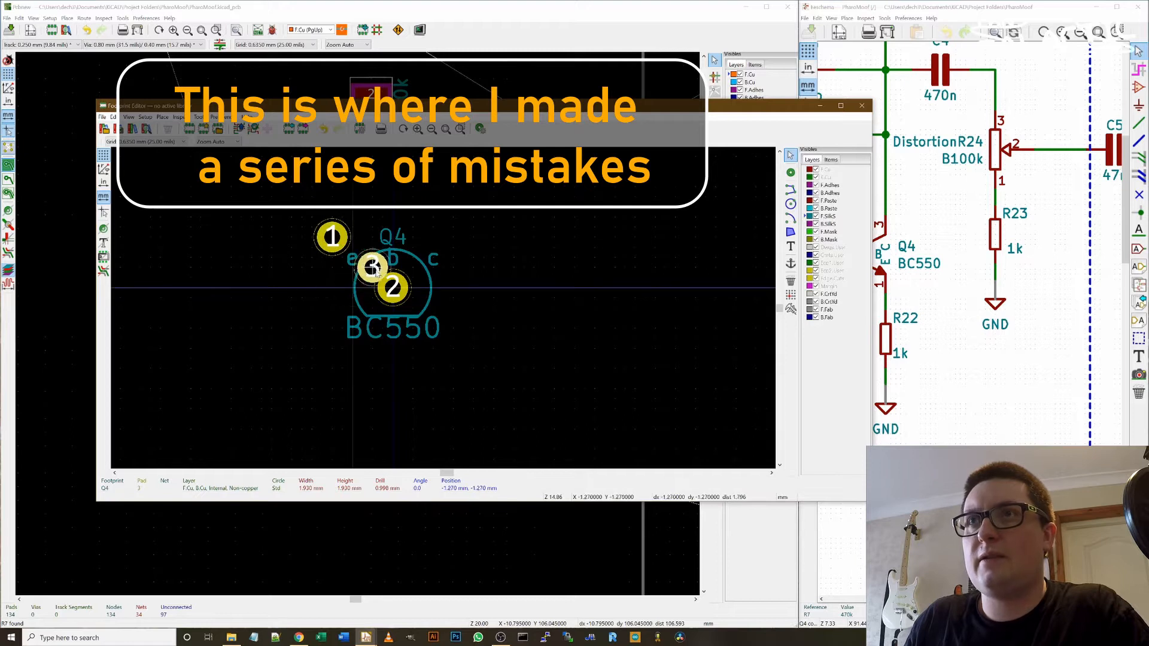
left_click(433, 290)
left_click(333, 240)
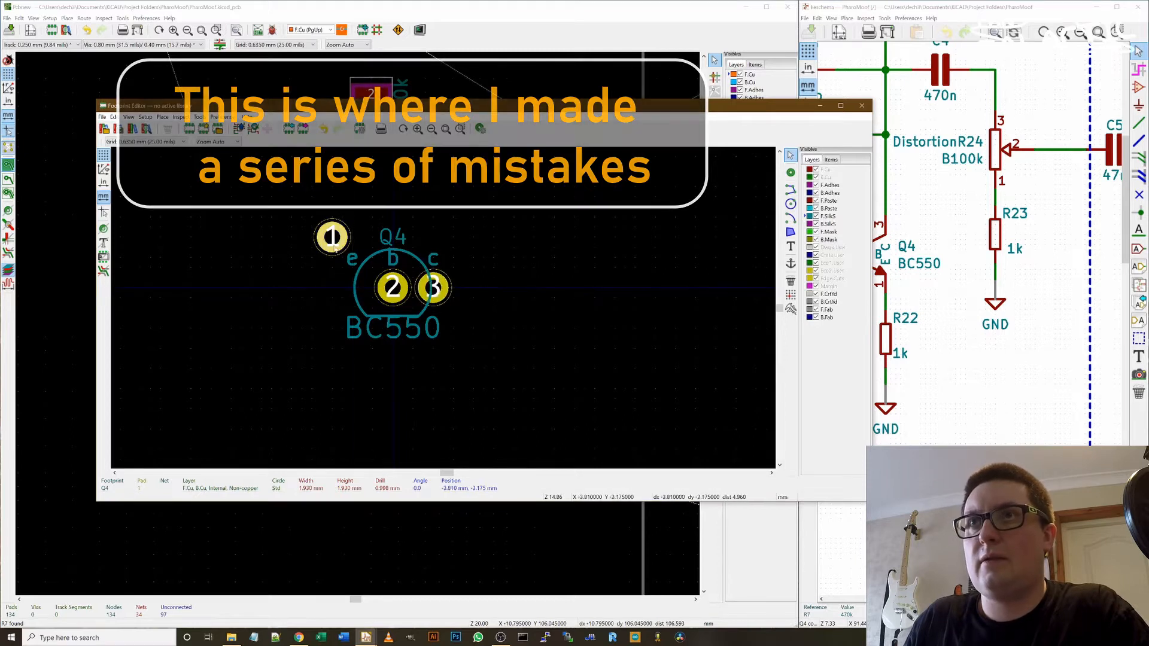
key("m")
left_click(352, 288)
left_click(502, 303)
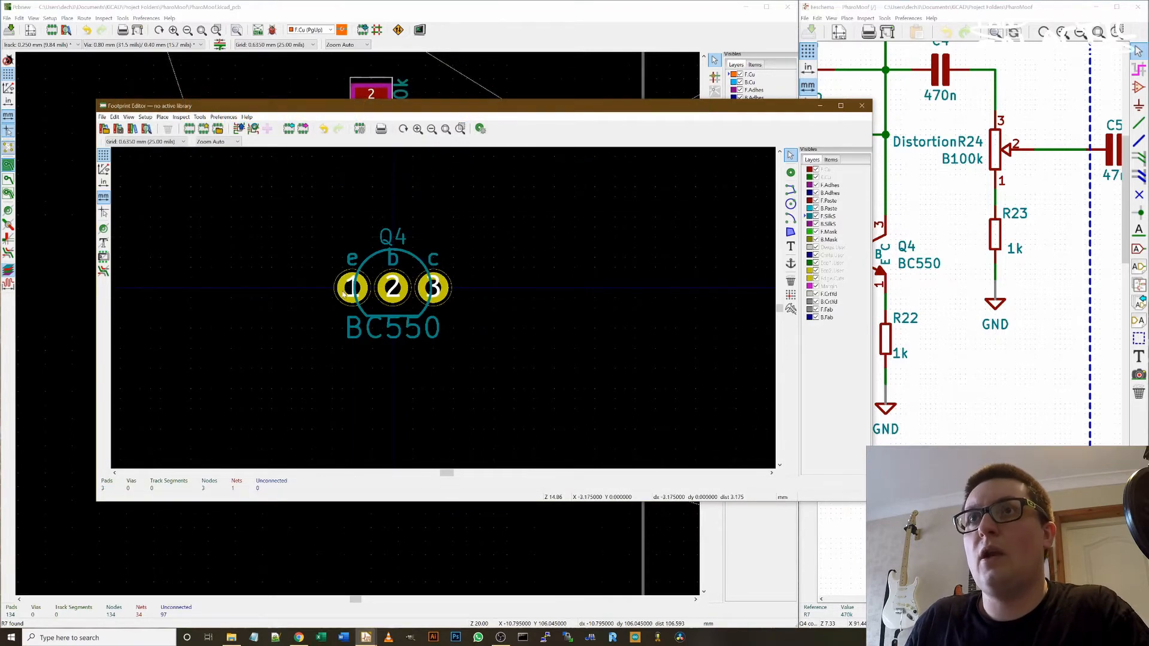
- Save the edited footprint as BC550 in the Transistors library
key("ctrl+s")
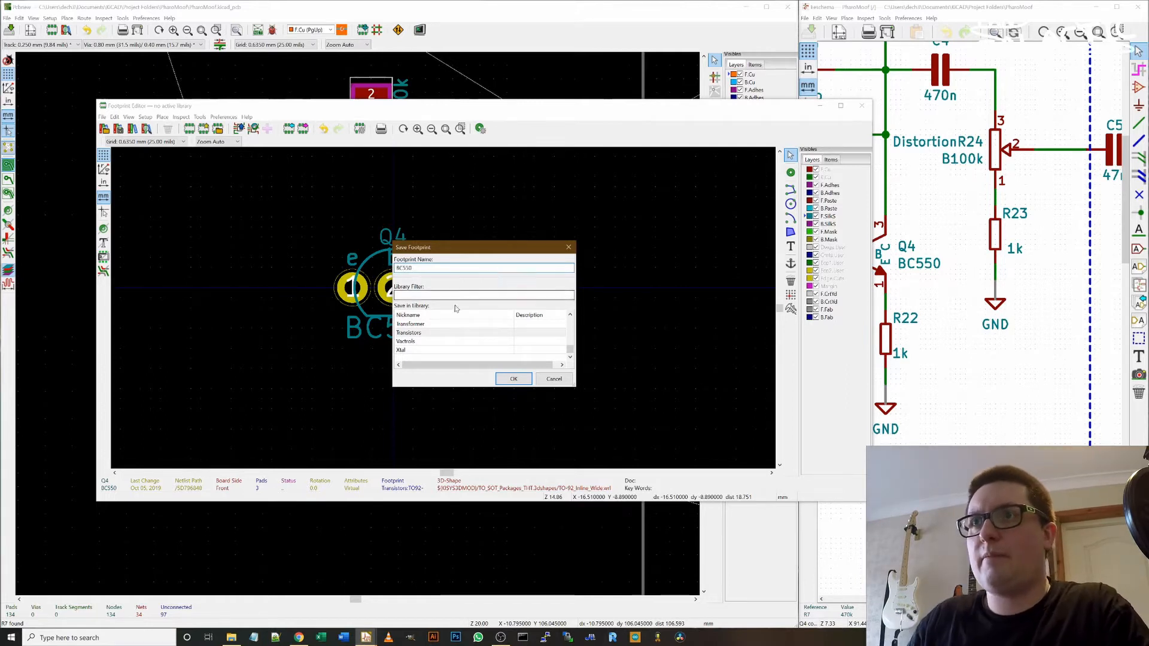
double_click(412, 334)
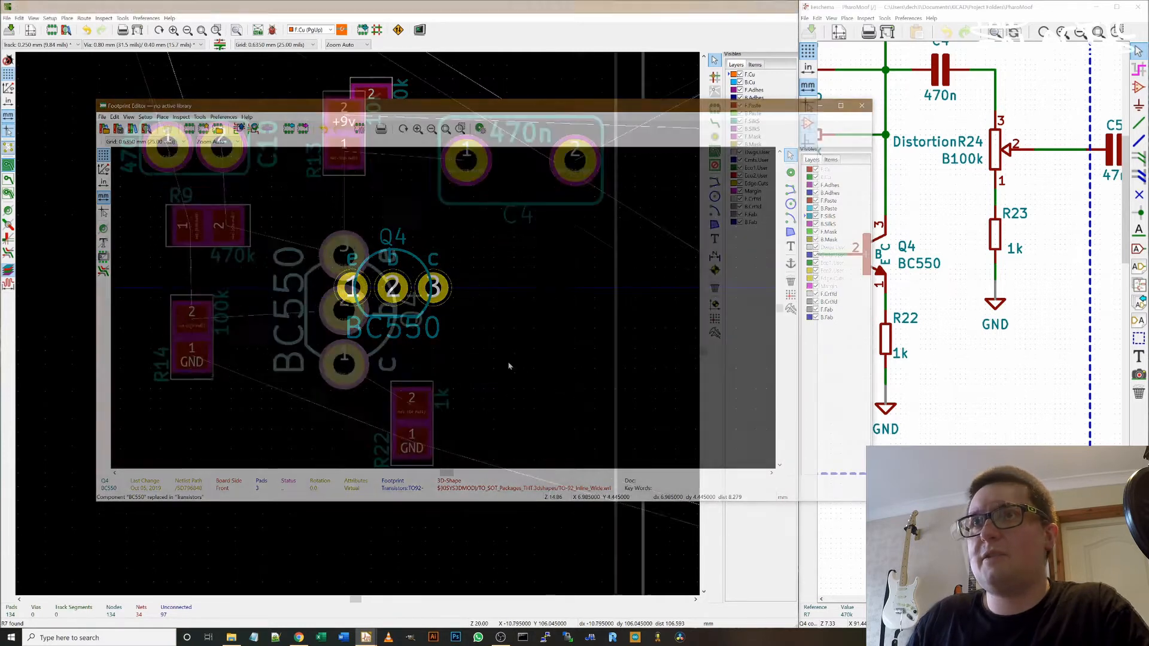
- Check Q4's pad numbering and lettering on the board against the schematic symbol
scroll(358, 323, "up", 1)
left_click(446, 345)
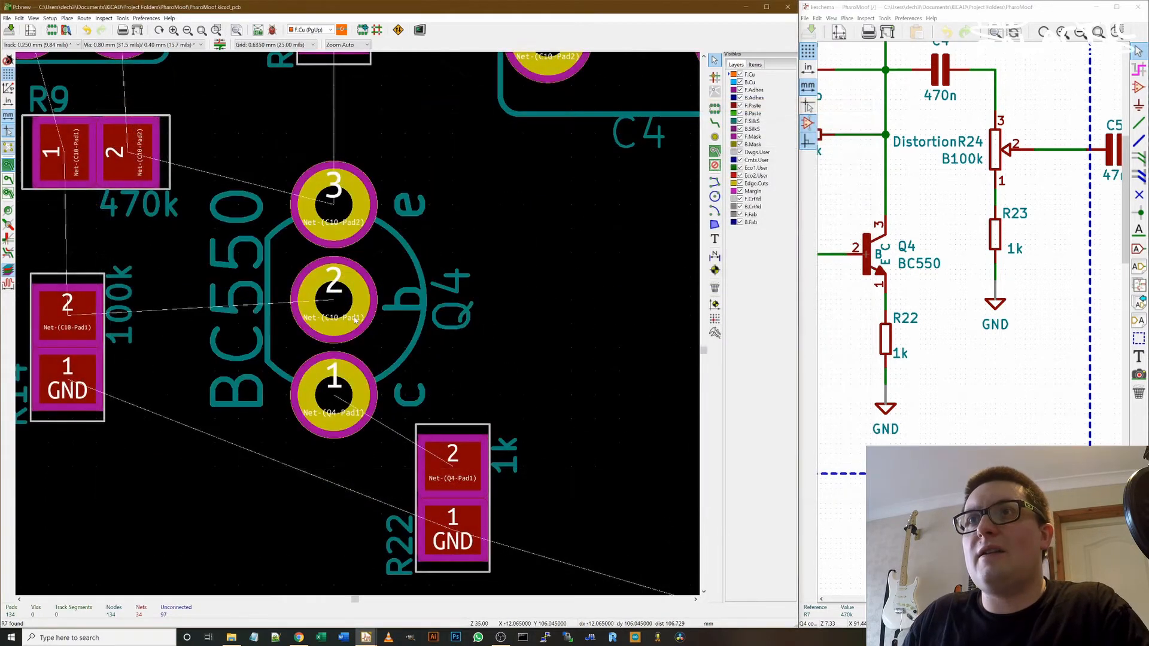
left_click(359, 308)
left_click(398, 322)
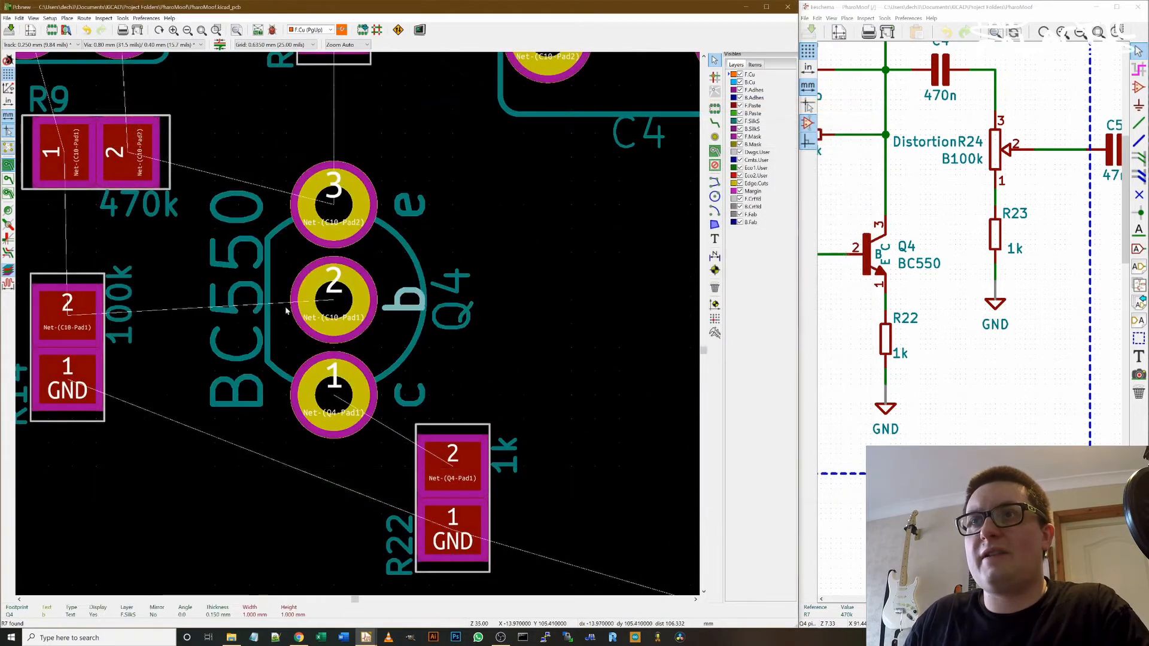
left_click_drag(230, 149, 445, 418)
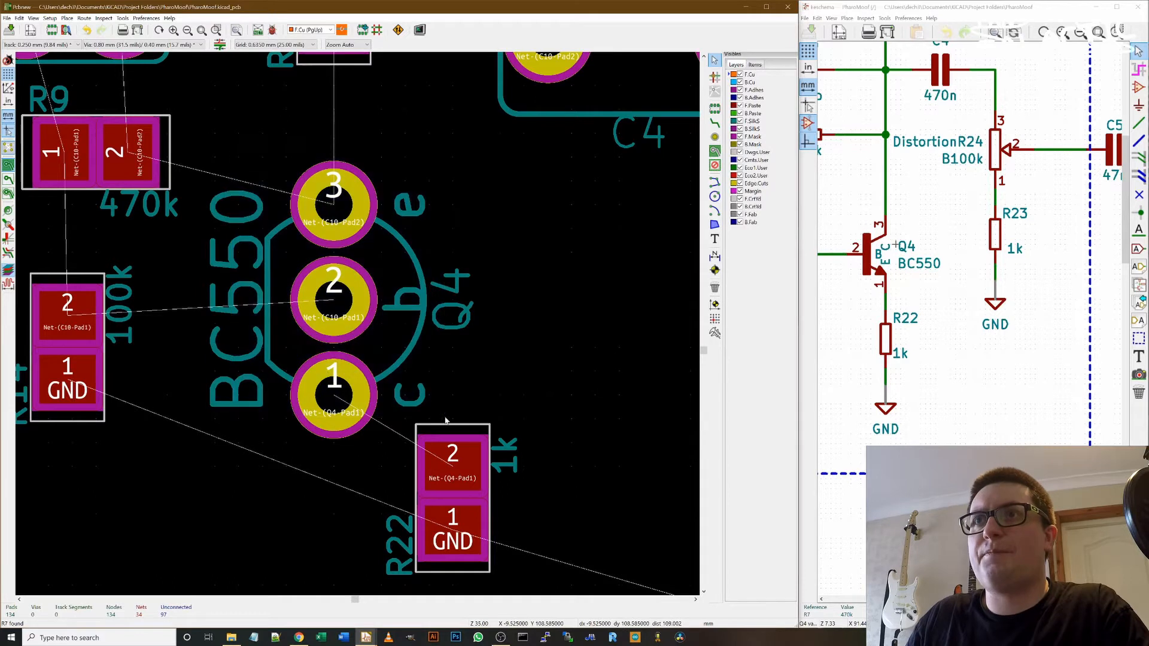
- Try to update all footprints with the matching value BC550 from the library through Q4's properties
left_click(372, 355)
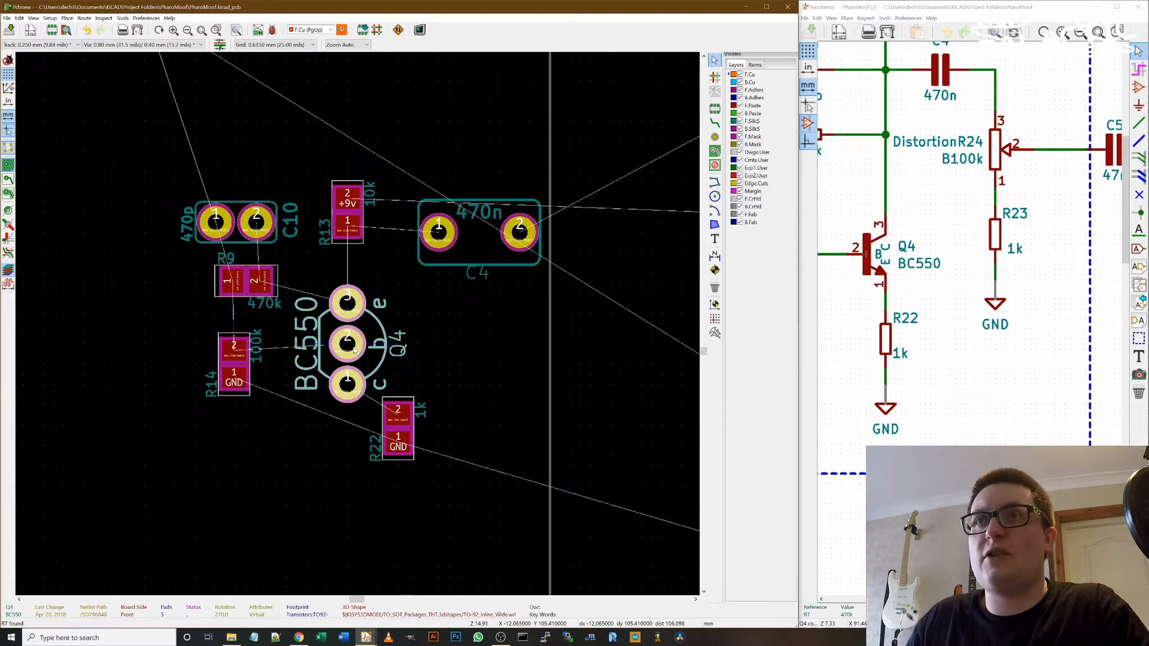
double_click(345, 337)
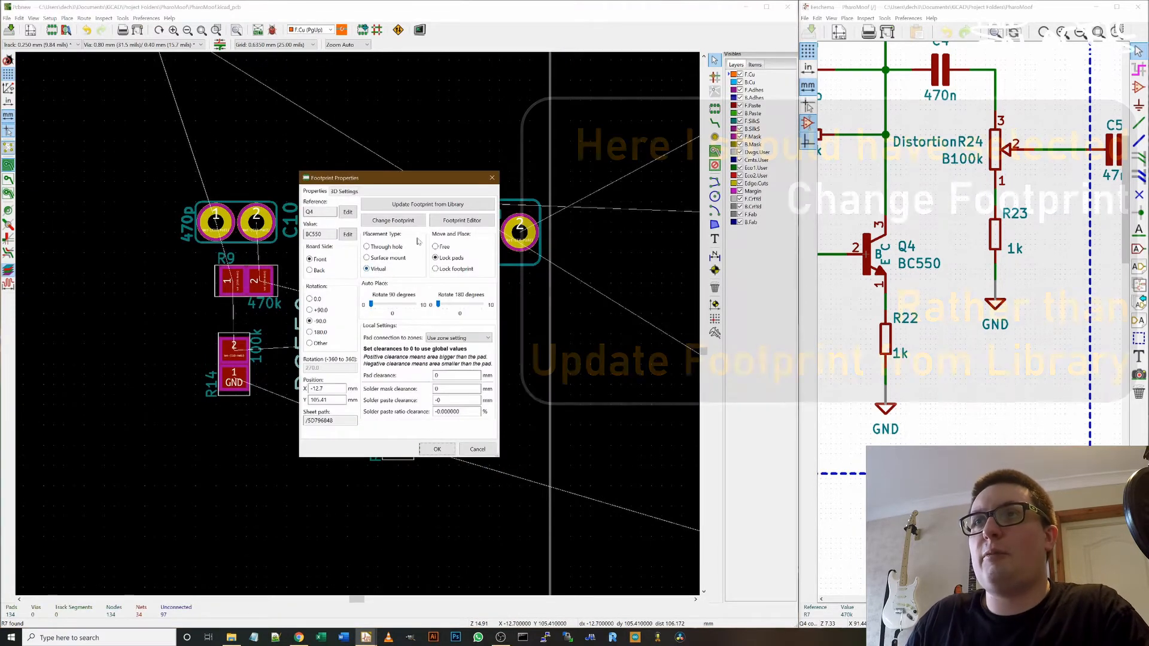
left_click(407, 206)
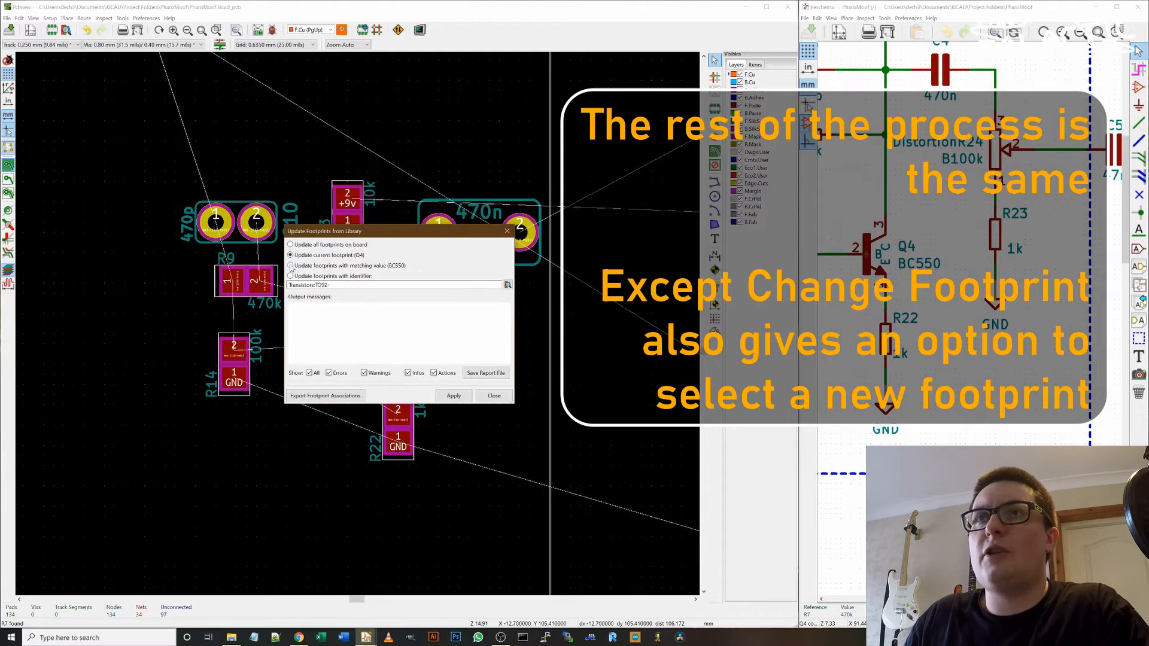
left_click(394, 265)
left_click(453, 395)
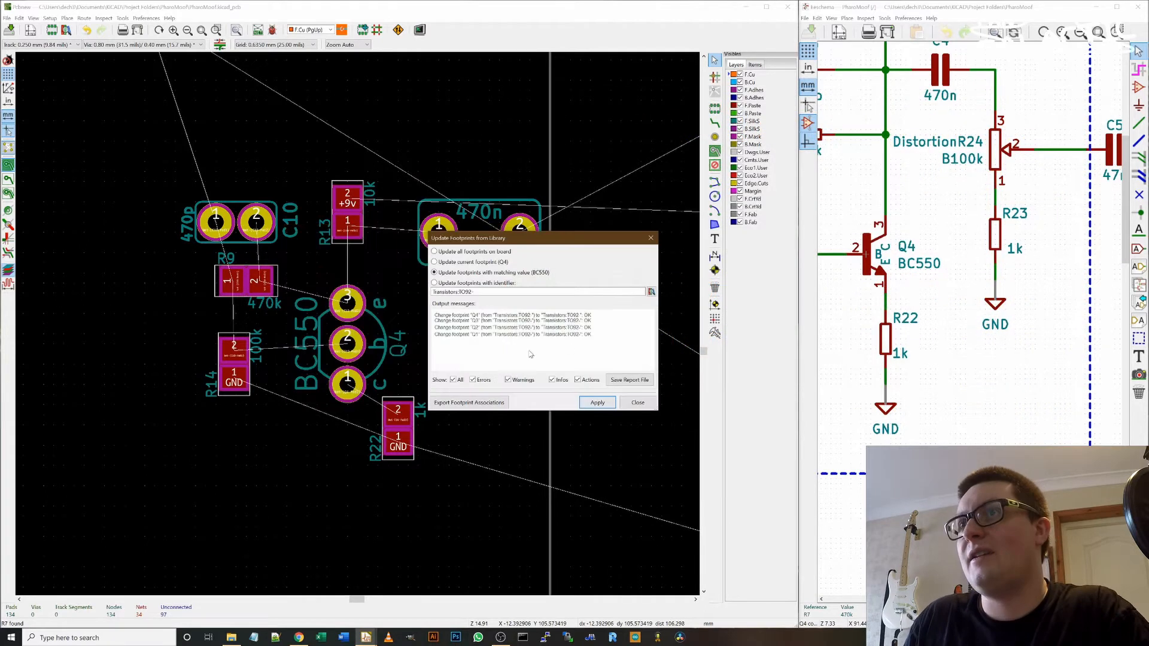
left_click_drag(598, 340, 430, 317)
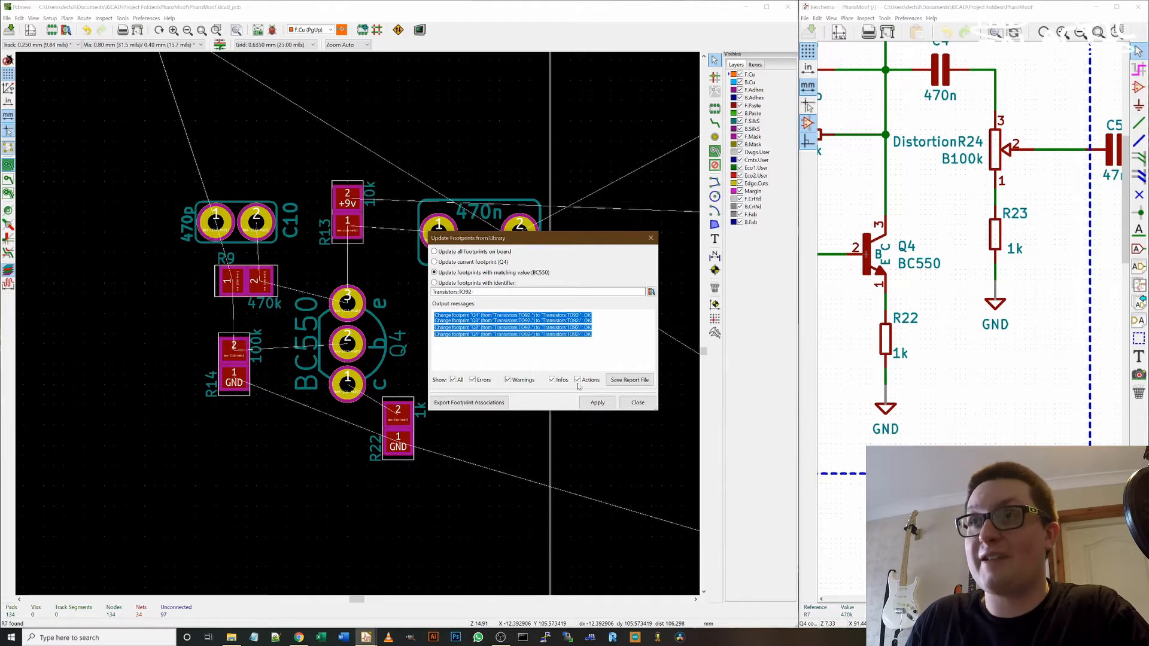
left_click(598, 403)
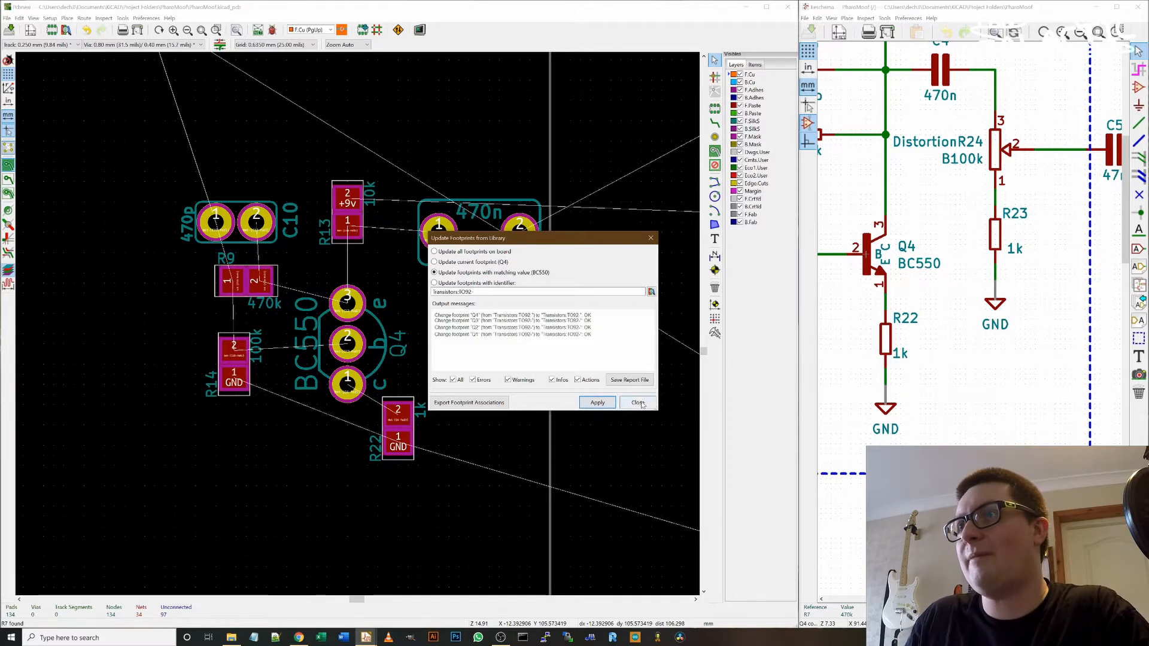
left_click(637, 403)
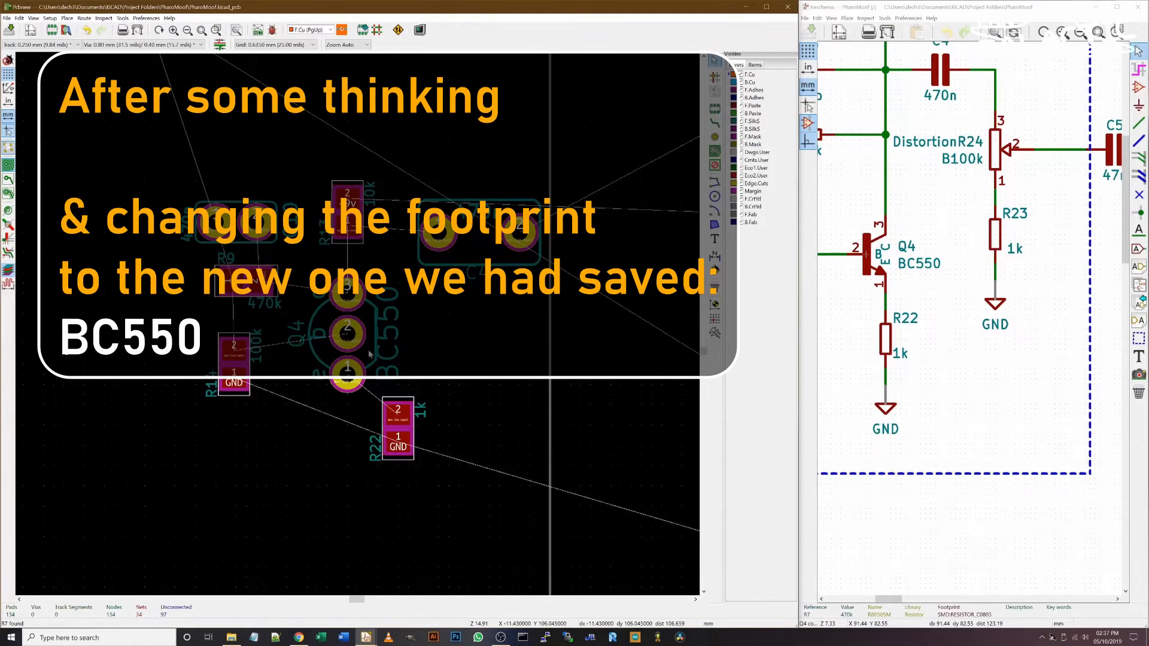
- Edit Q4's footprint so pads 3, 2, 1 run left to right with the labels c, b, e directly above them
left_click(369, 354)
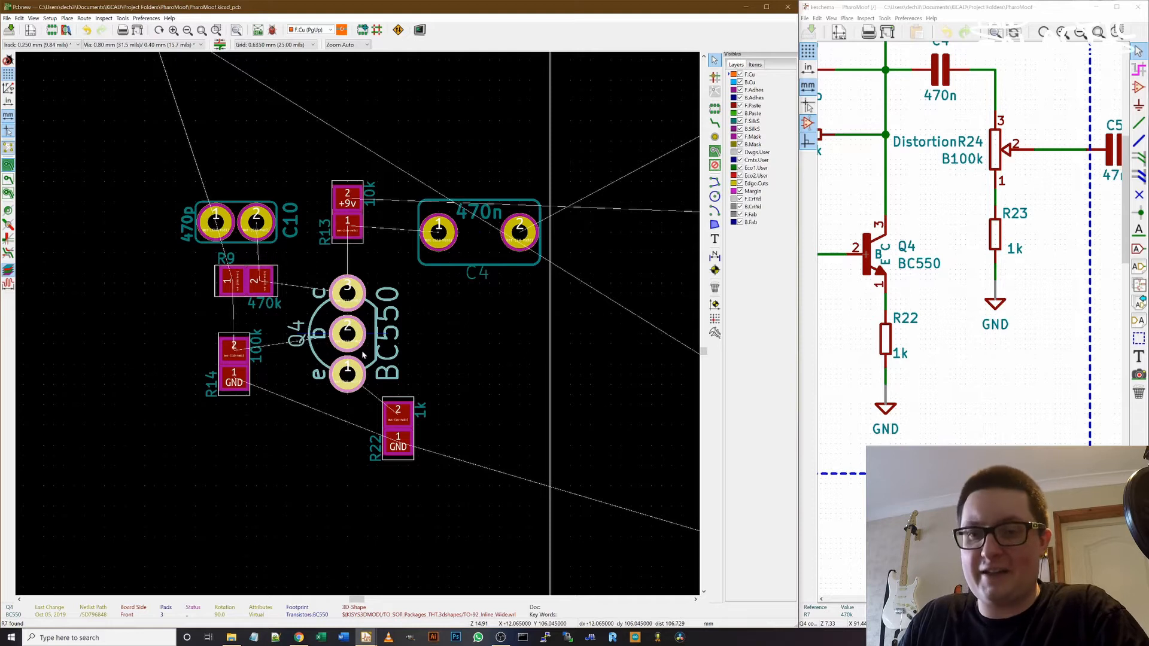
key("ctrl+e")
scroll(431, 280, "down", 3)
mouse_move(409, 287)
left_mouse_down()
mouse_move(493, 265)
mouse_move(500, 280)
mouse_move(443, 268)
mouse_move(409, 288)
left_mouse_up()
left_click_drag(499, 280, 467, 270)
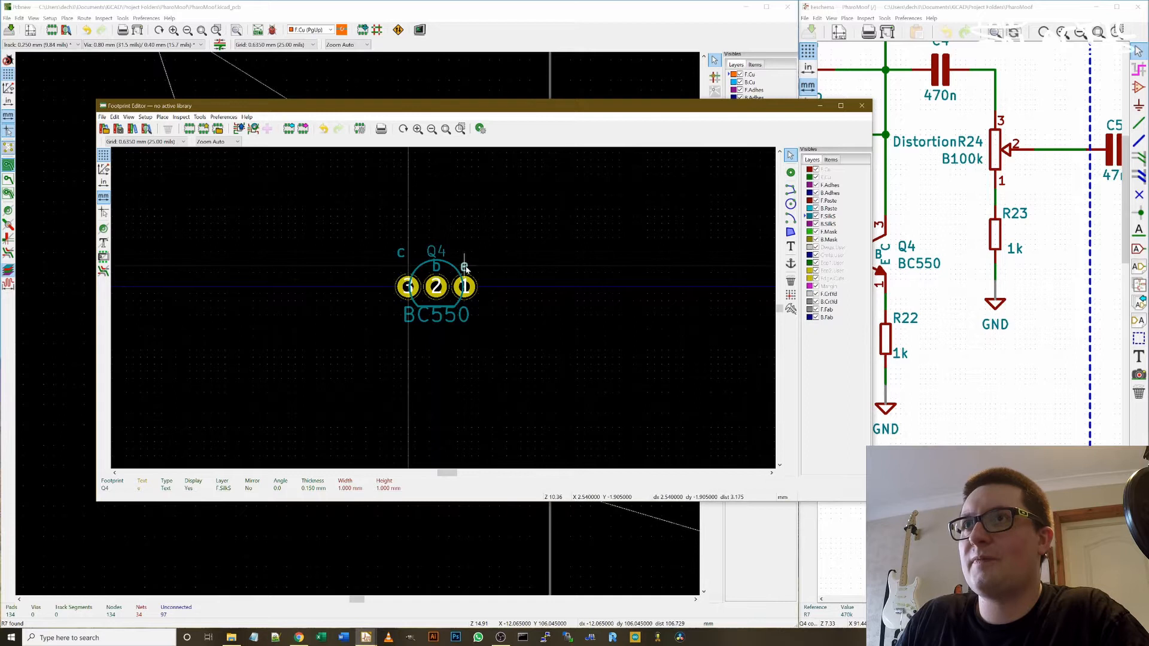
left_click_drag(399, 253, 408, 268)
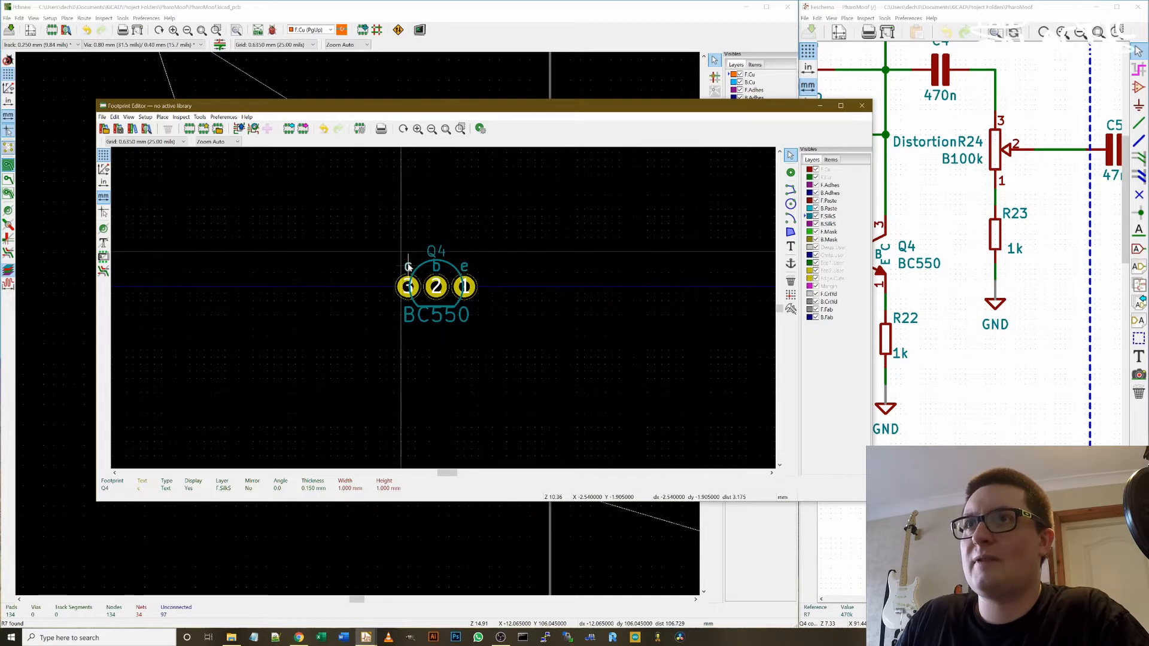
left_click(465, 286)
left_click(531, 372)
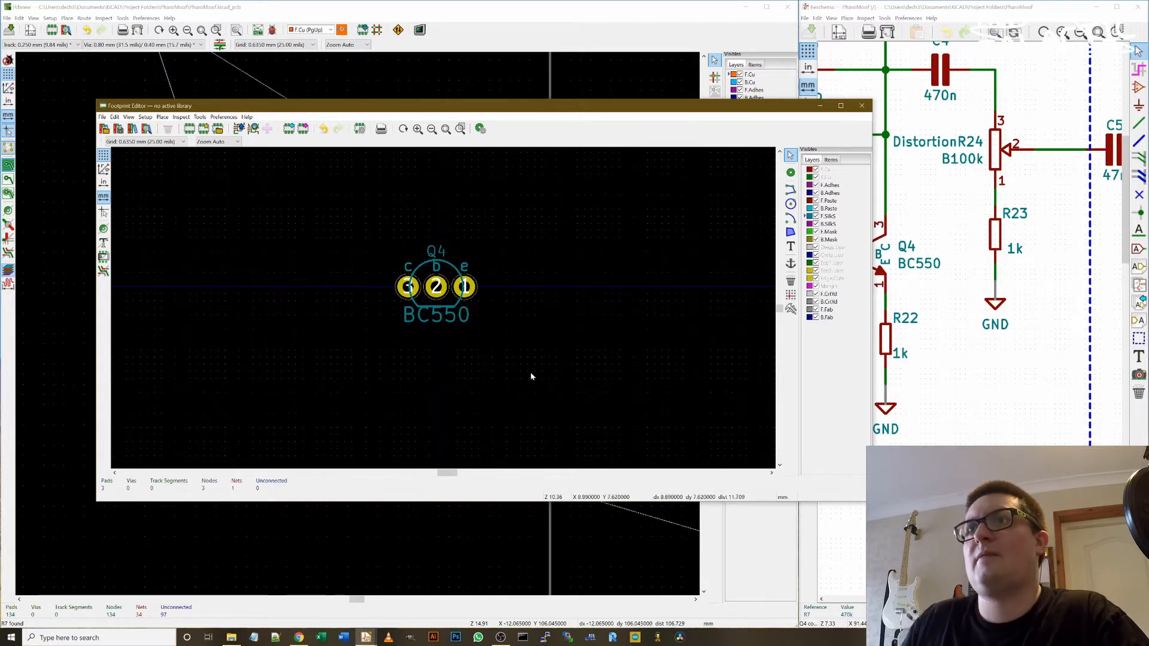
- Save the revised footprint as BC550 in the Transistors library and close the footprint editor
left_click(102, 117)
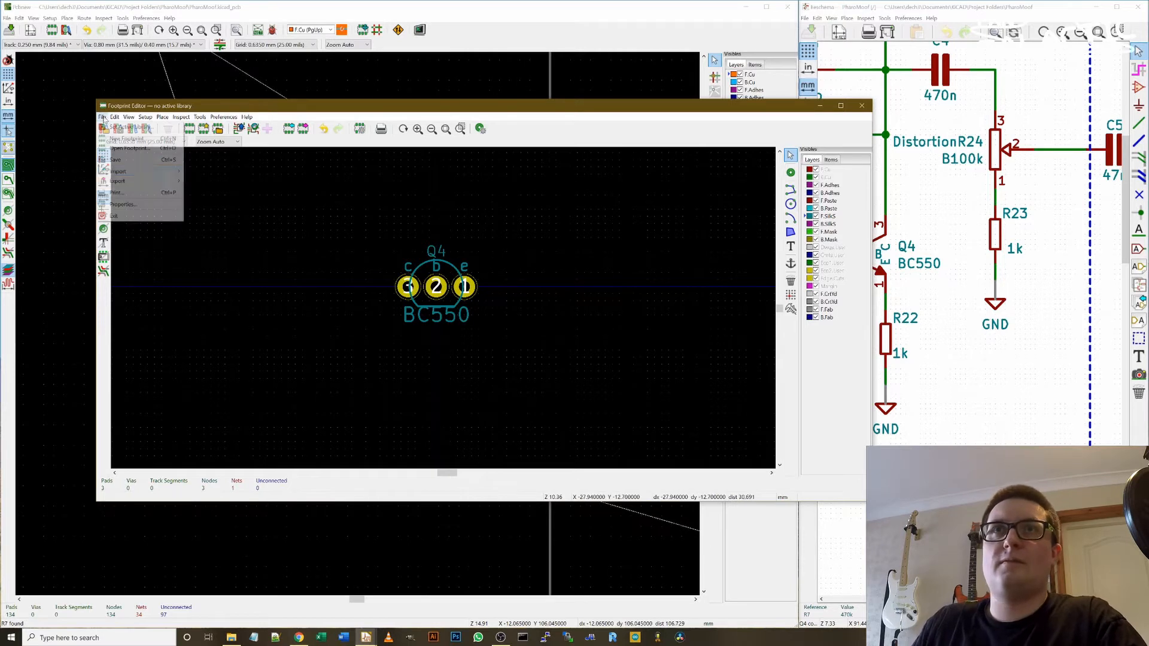
left_click(131, 159)
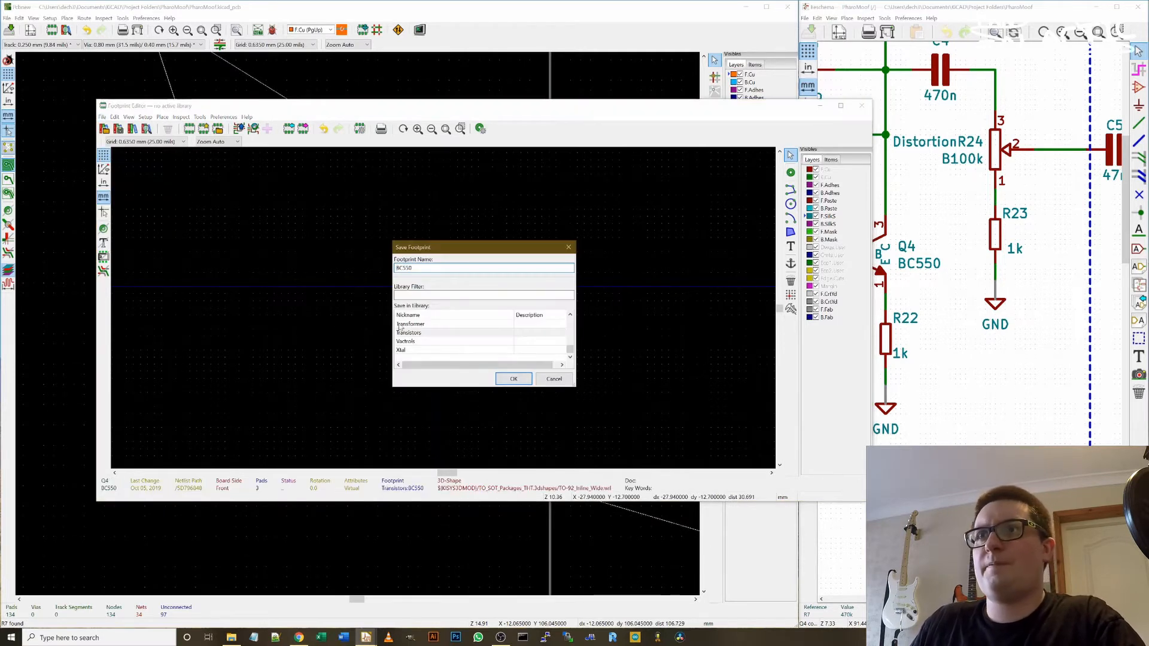
left_click(514, 379)
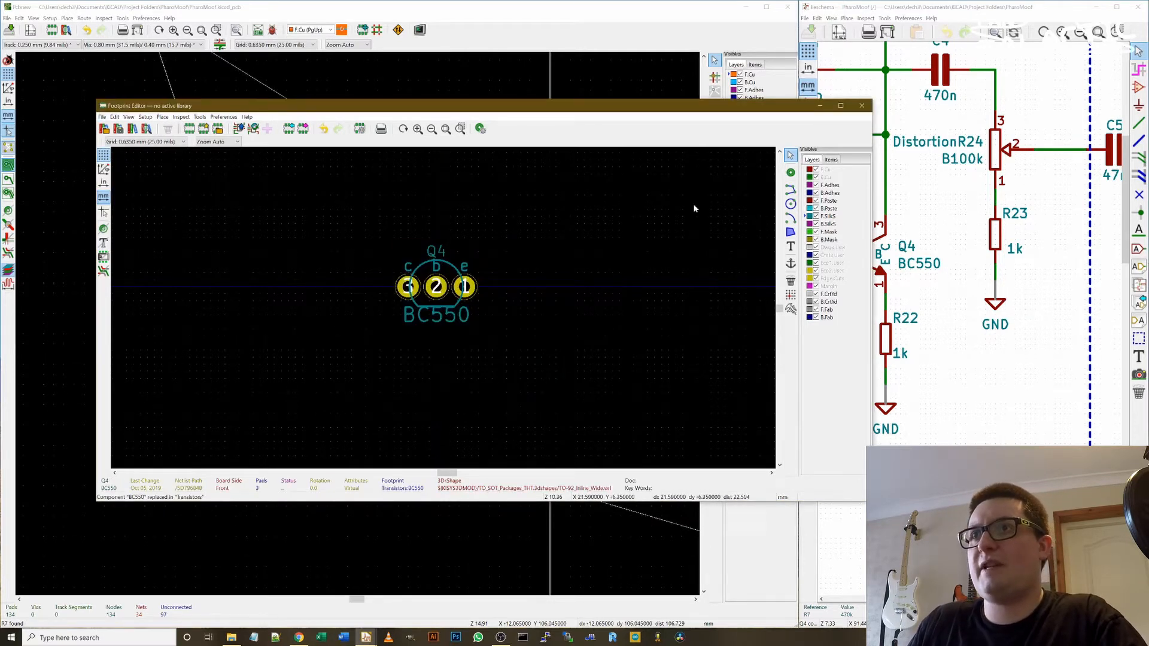
left_click(863, 107)
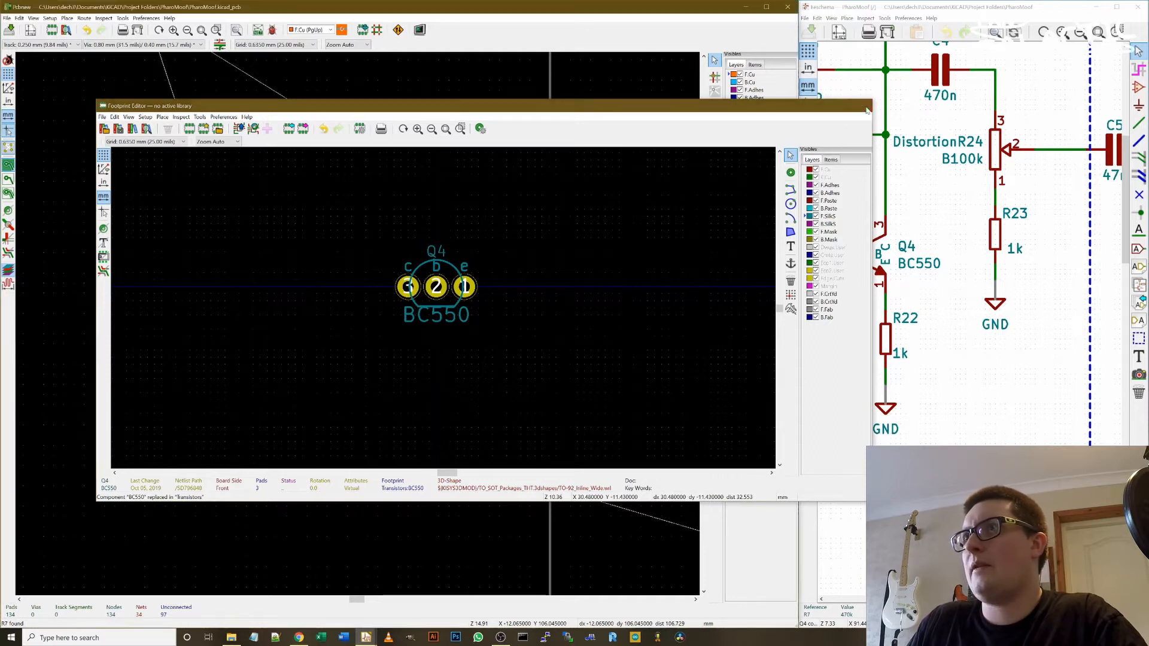
- Update all footprints with the matching value BC550 from the library through Q4's properties
left_click(369, 350)
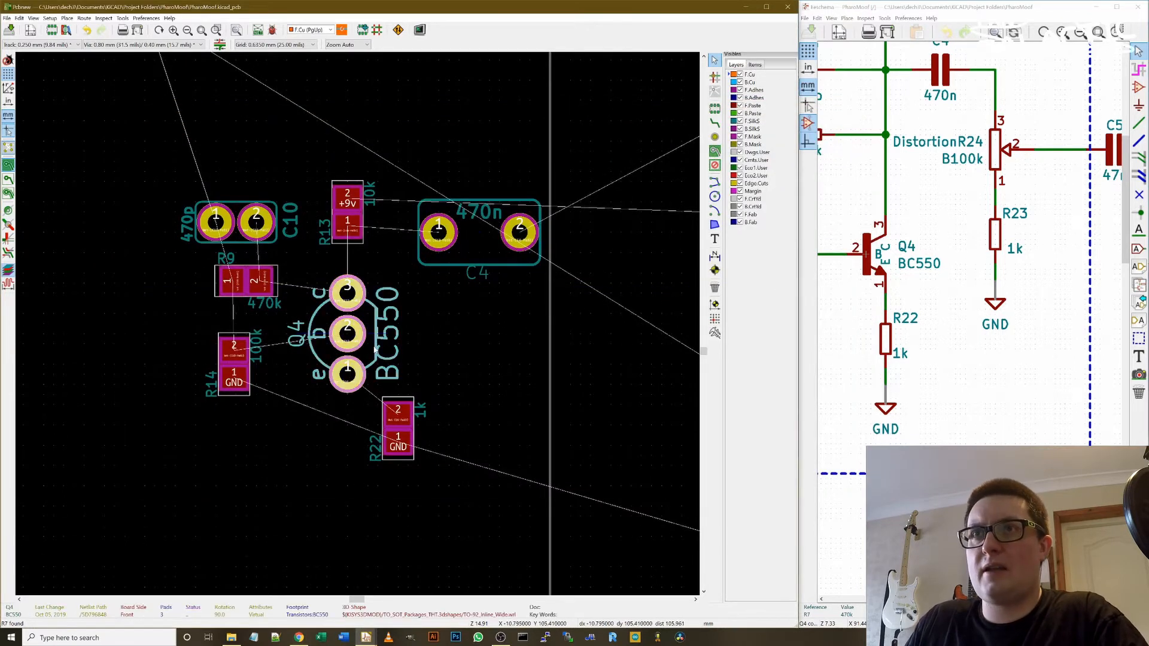
double_click(357, 342)
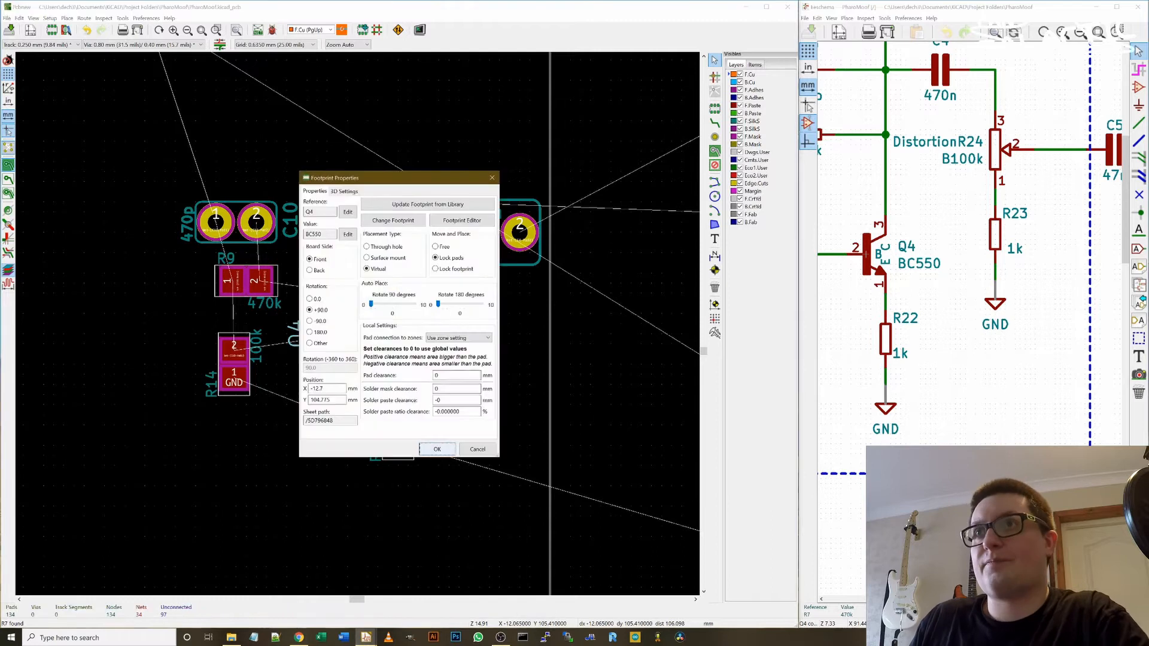
left_click(417, 204)
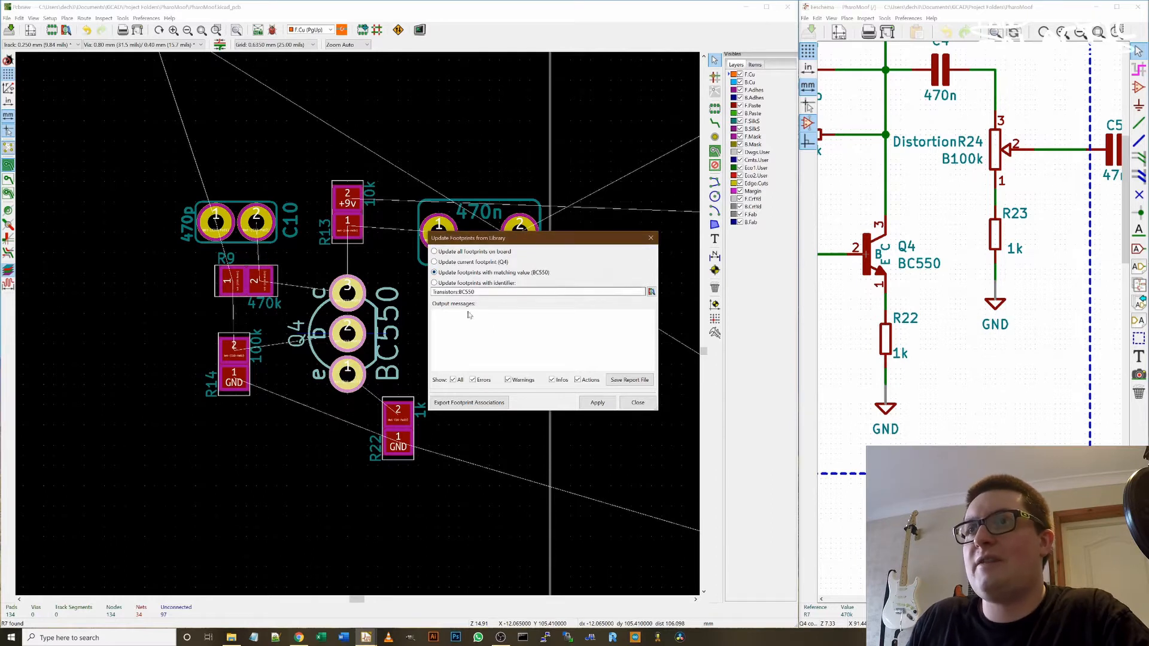
left_click(598, 403)
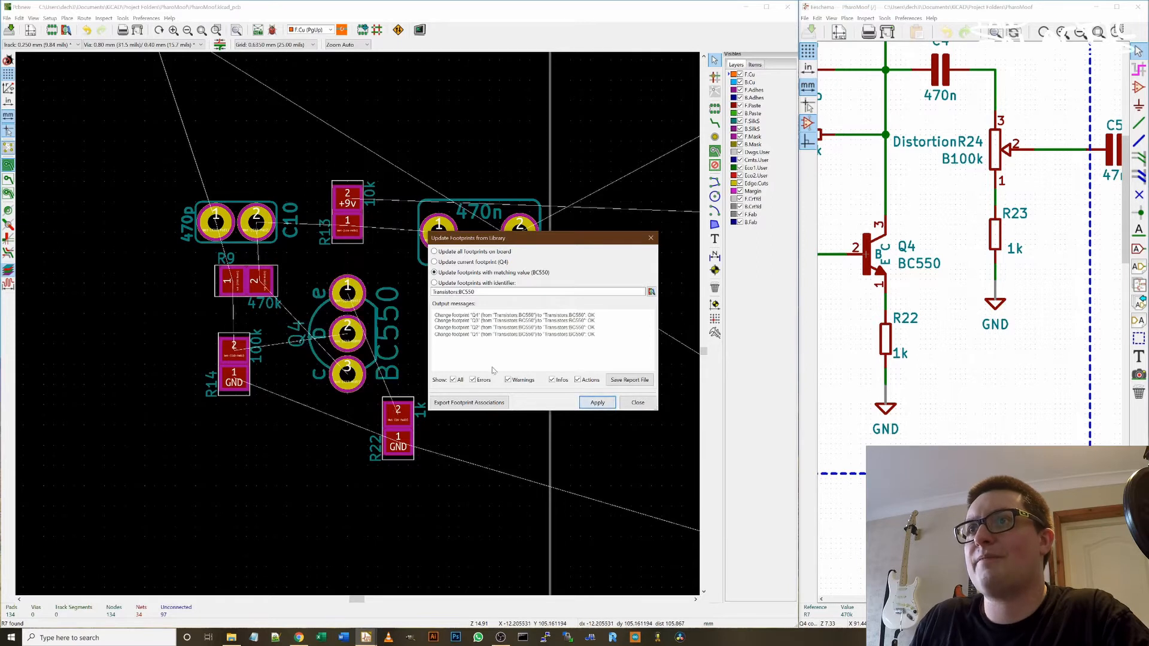
left_click(647, 405)
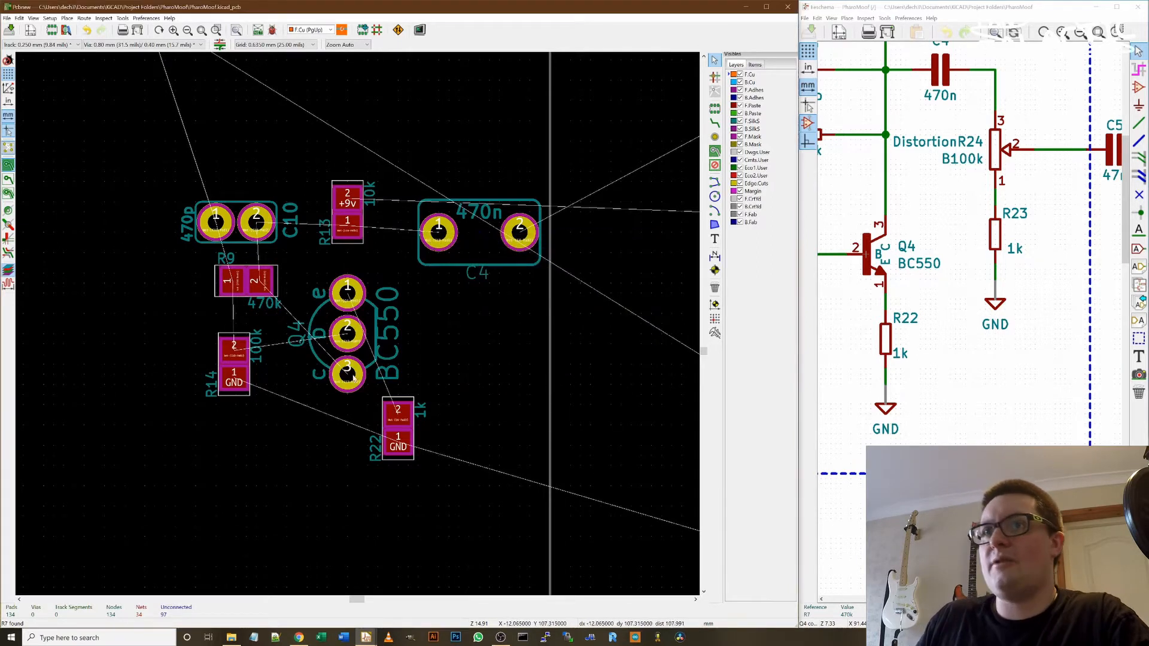
- Rotate Q4 by 180 degrees so its collector pad 3 faces R13 and its emitter pad 1 faces R22
left_click(349, 338)
left_click(353, 339)
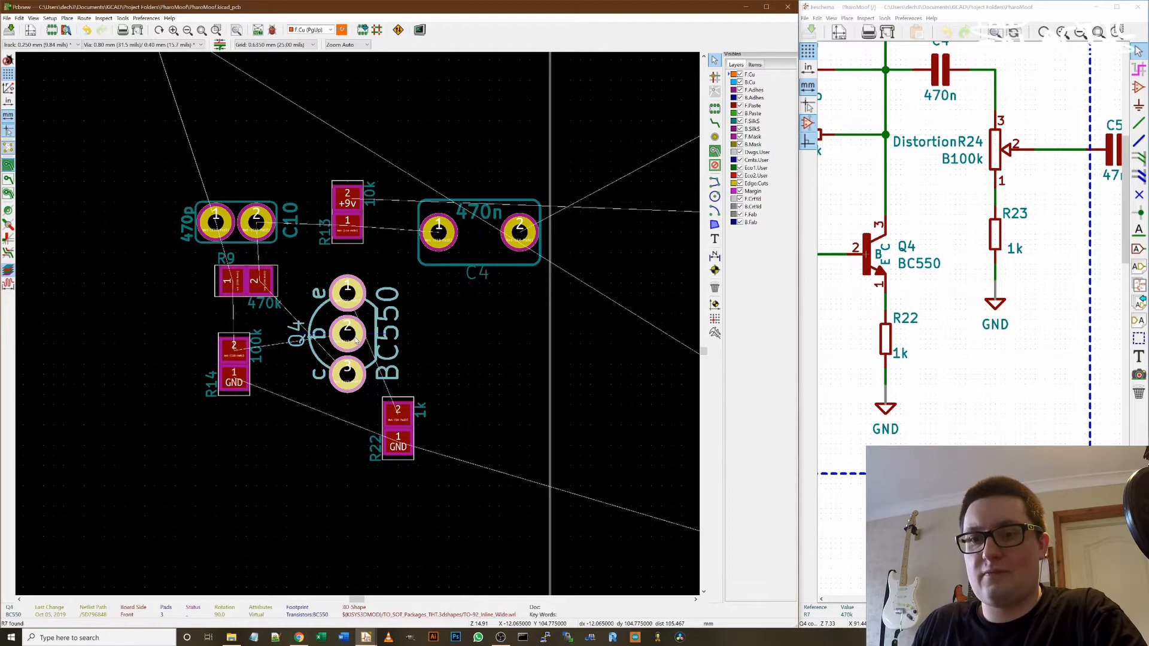
key("r")
key("r")
key("Escape")
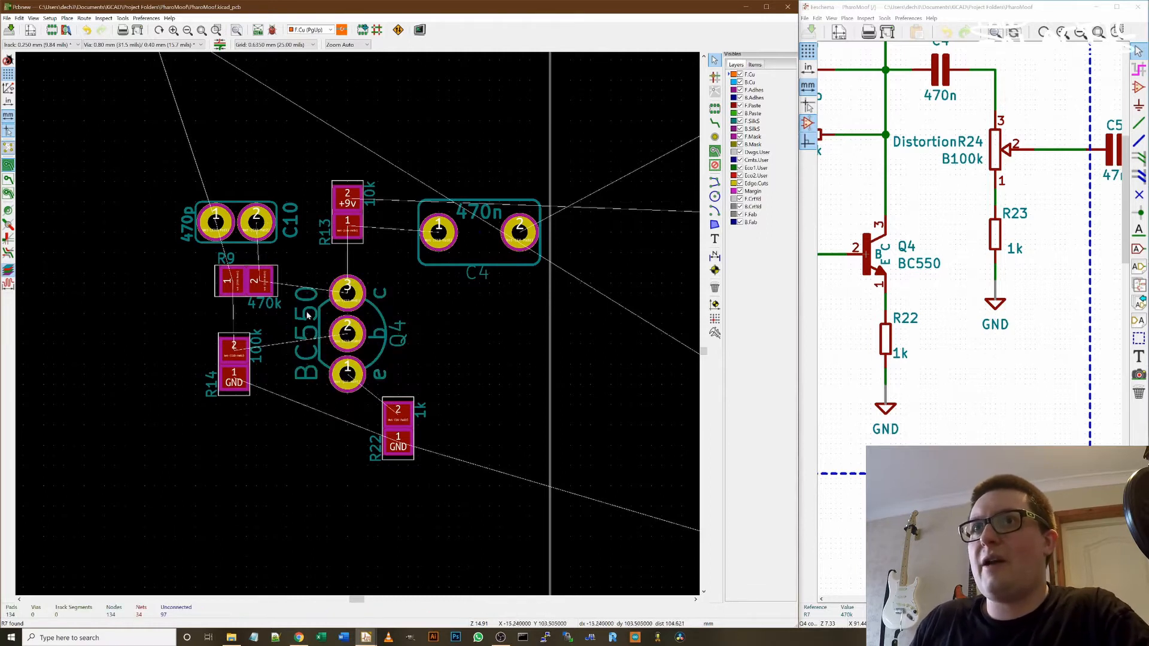
- Check Q4's collector, base and emitter pads against their ratsnest lines and the transistor in the schematic
left_click(349, 295)
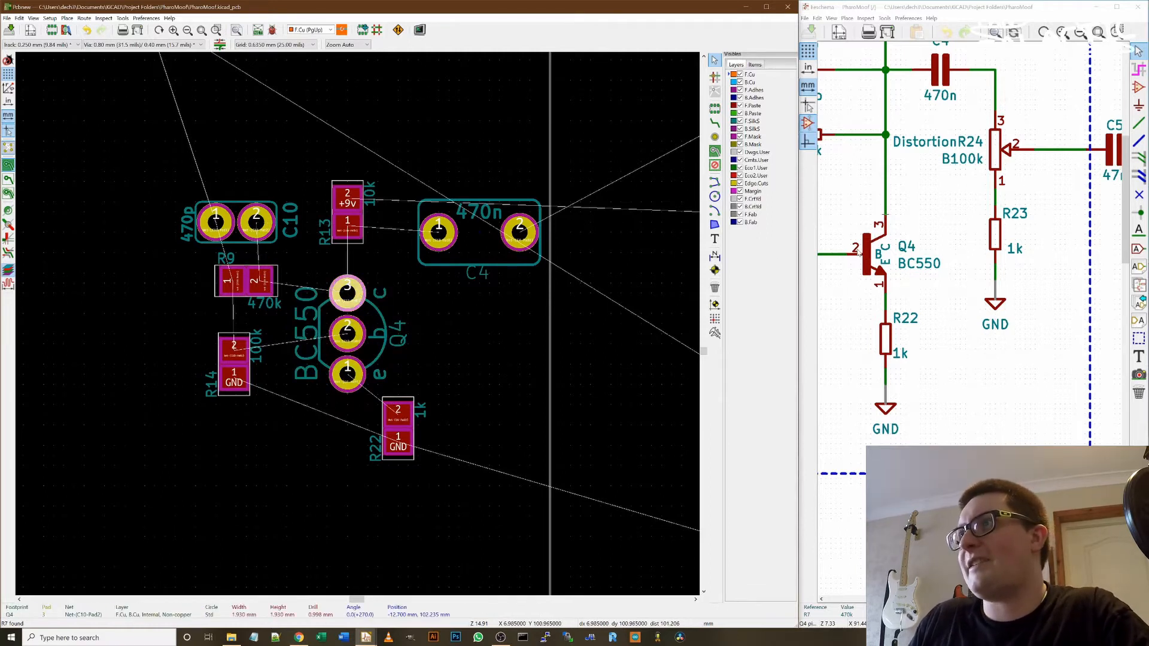
left_click(421, 363)
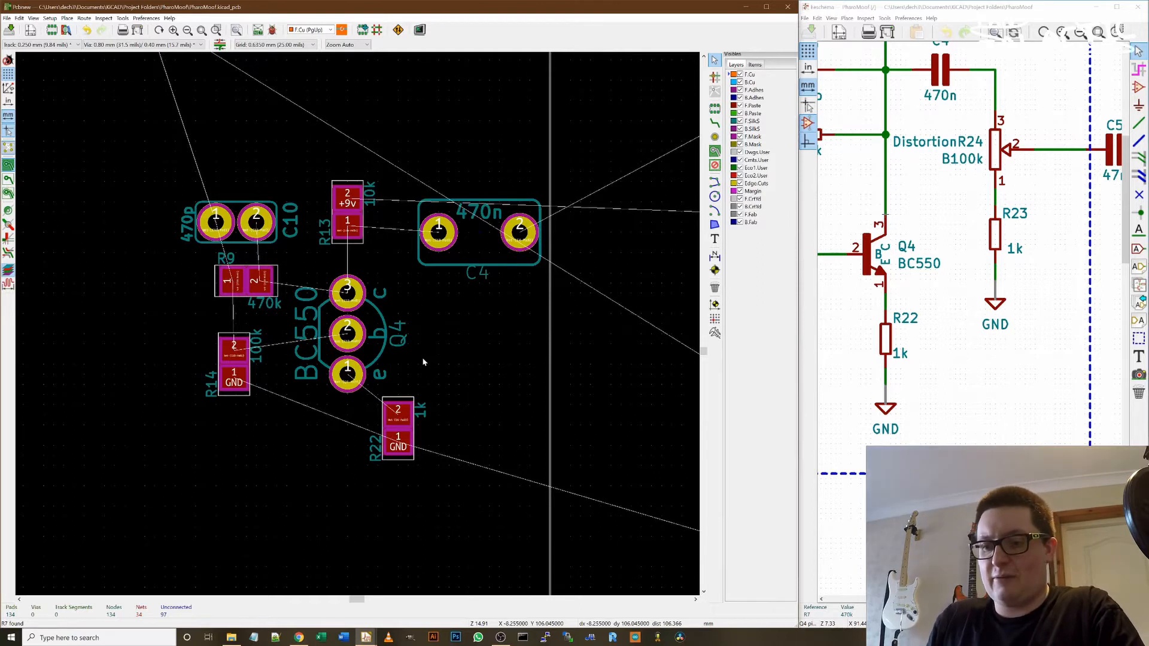
left_click(345, 338)
left_click(346, 329)
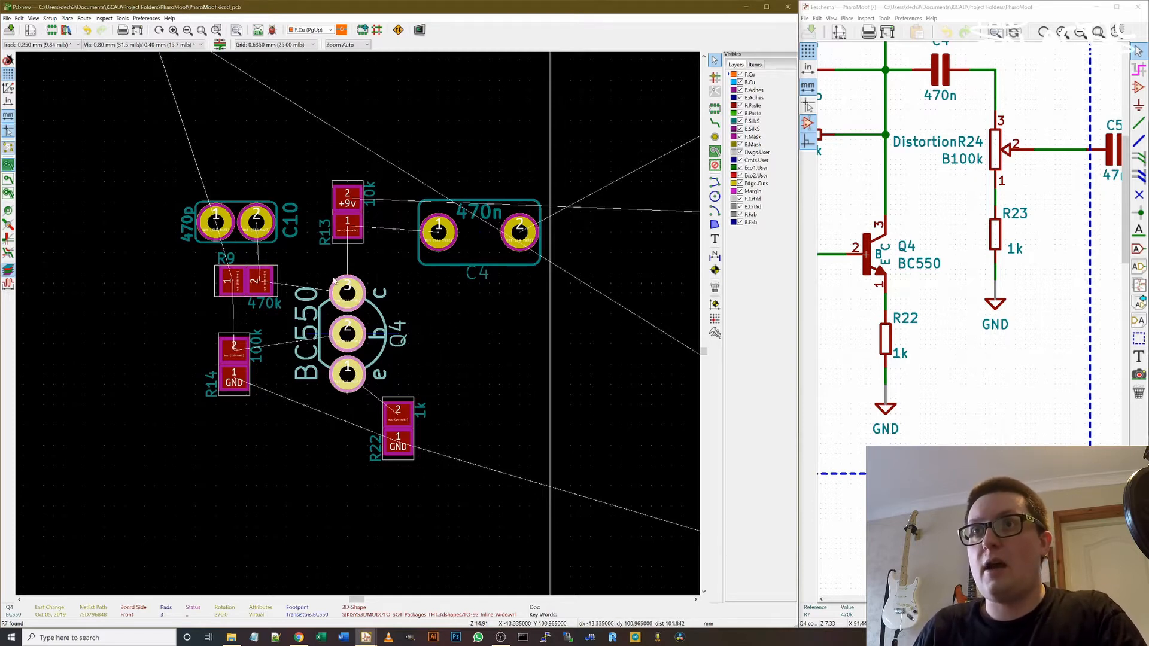
left_click(508, 331)
left_click(355, 337)
left_click(432, 346)
left_click(358, 347)
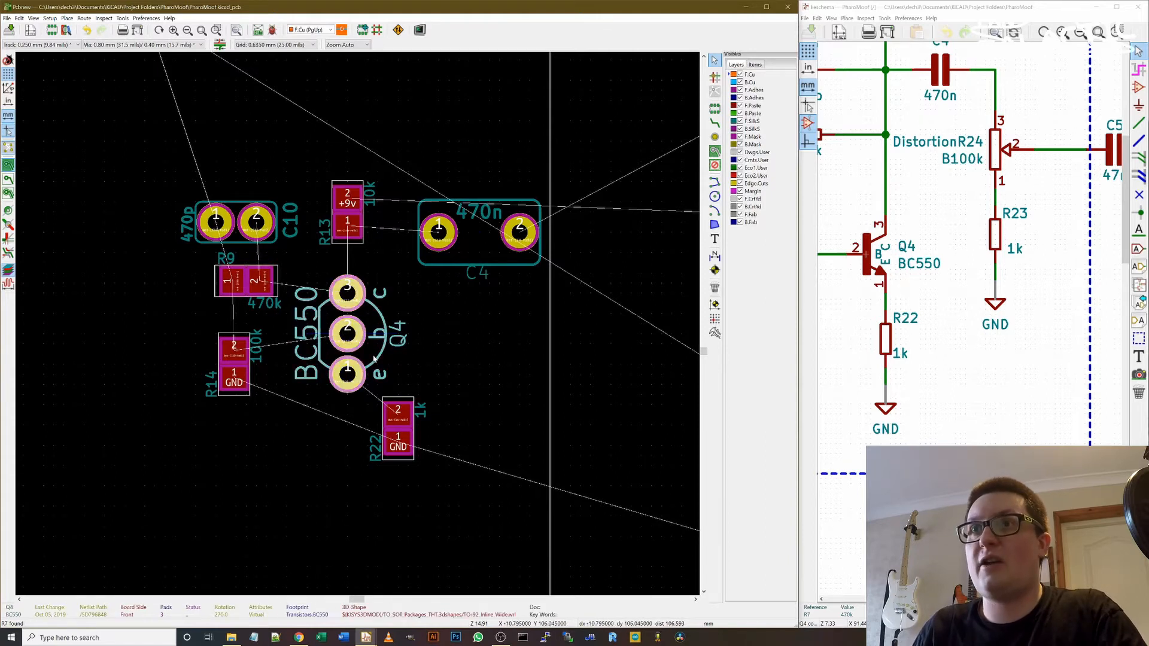
left_click(403, 340)
left_click(390, 347)
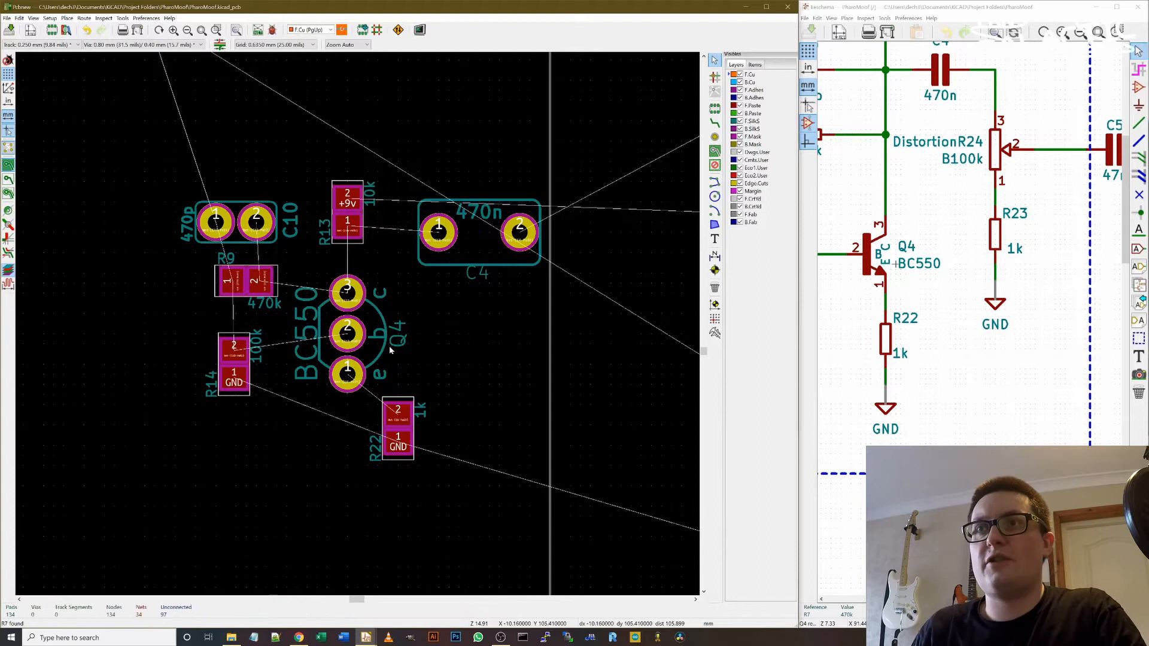
- Duplicate Q4 and place the copy beside the original, below C4
left_click(379, 357)
key("ctrl+d")
left_click(476, 349)
left_click(584, 384)
scroll(584, 384, "down", 5)
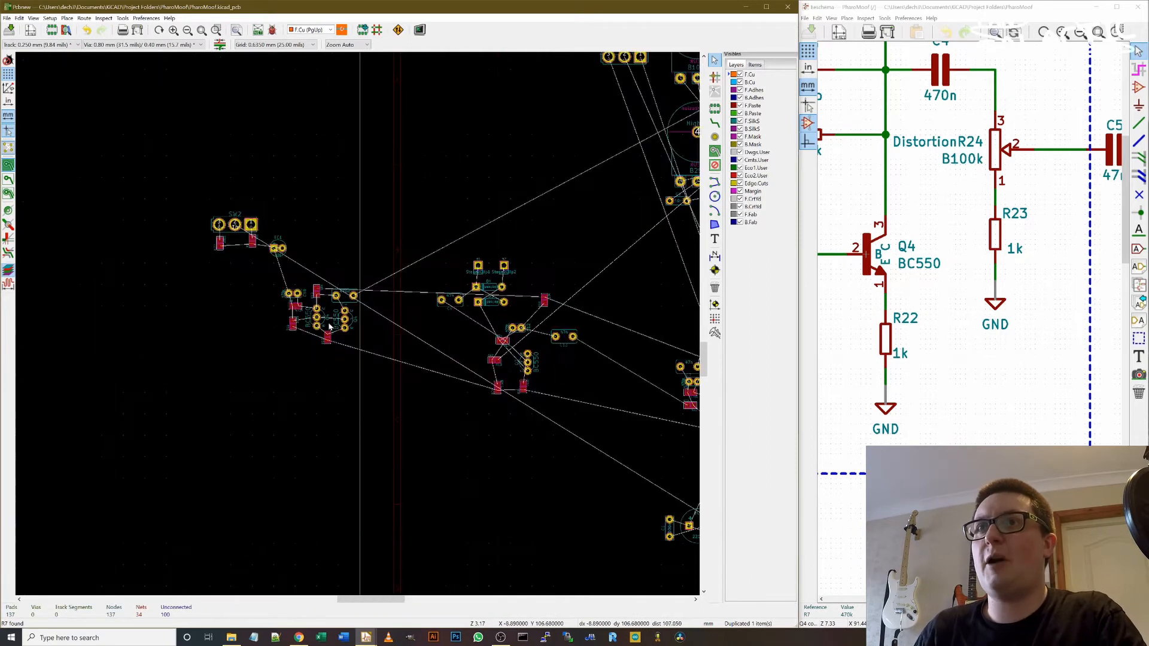
scroll(330, 327, "up", 4)
- Choose TRANSISTOR_SOT23-BEC from the Transistors library as the new footprint for the duplicate Q4
left_click(444, 330)
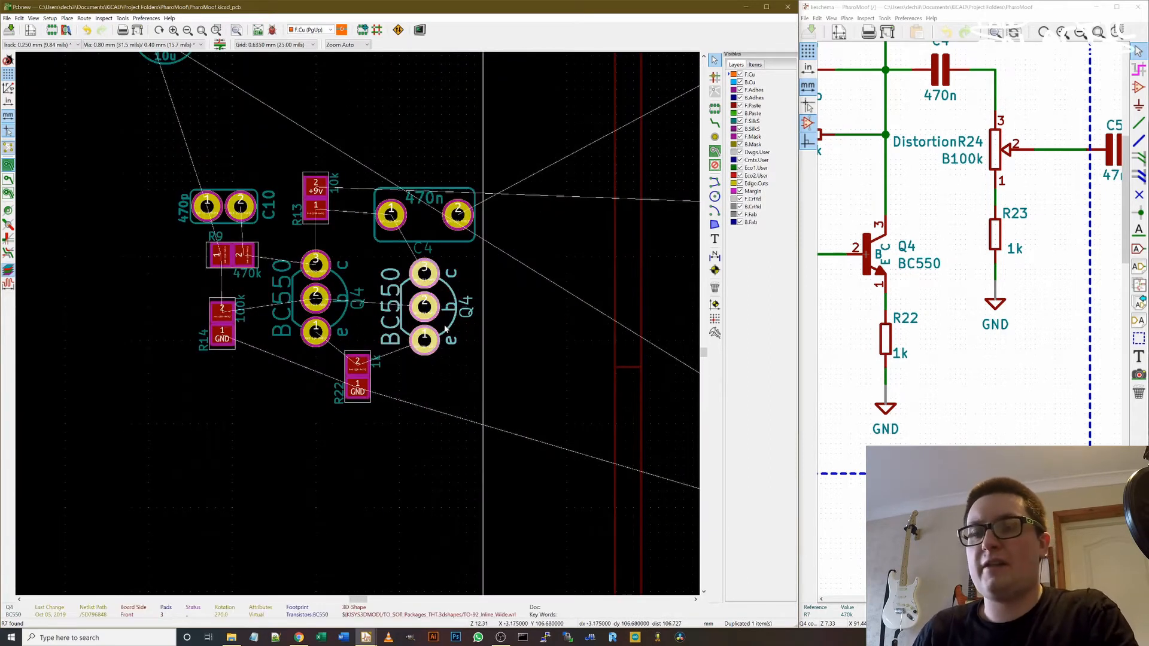
double_click(445, 328)
left_click(392, 221)
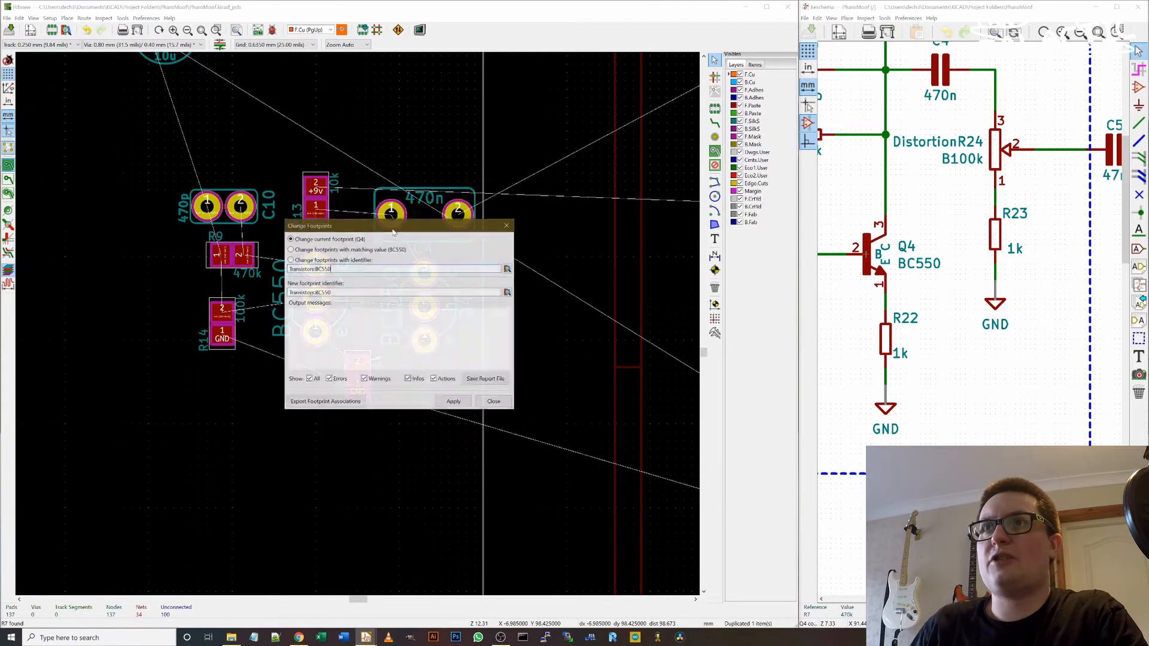
left_click(508, 292)
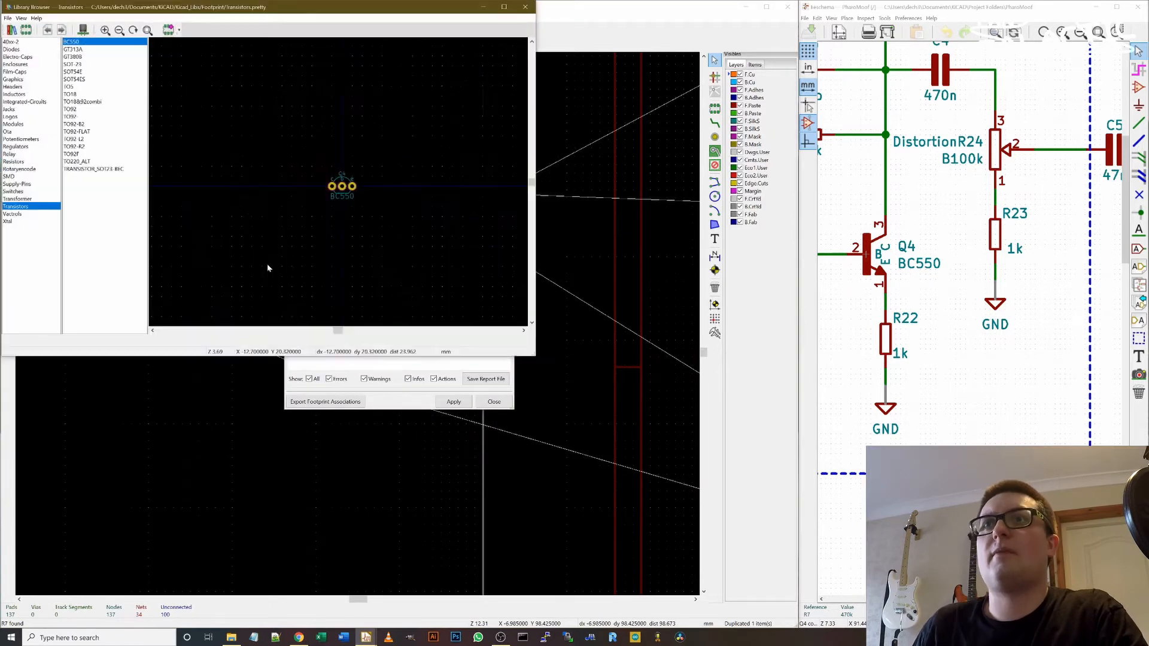
left_click(78, 154)
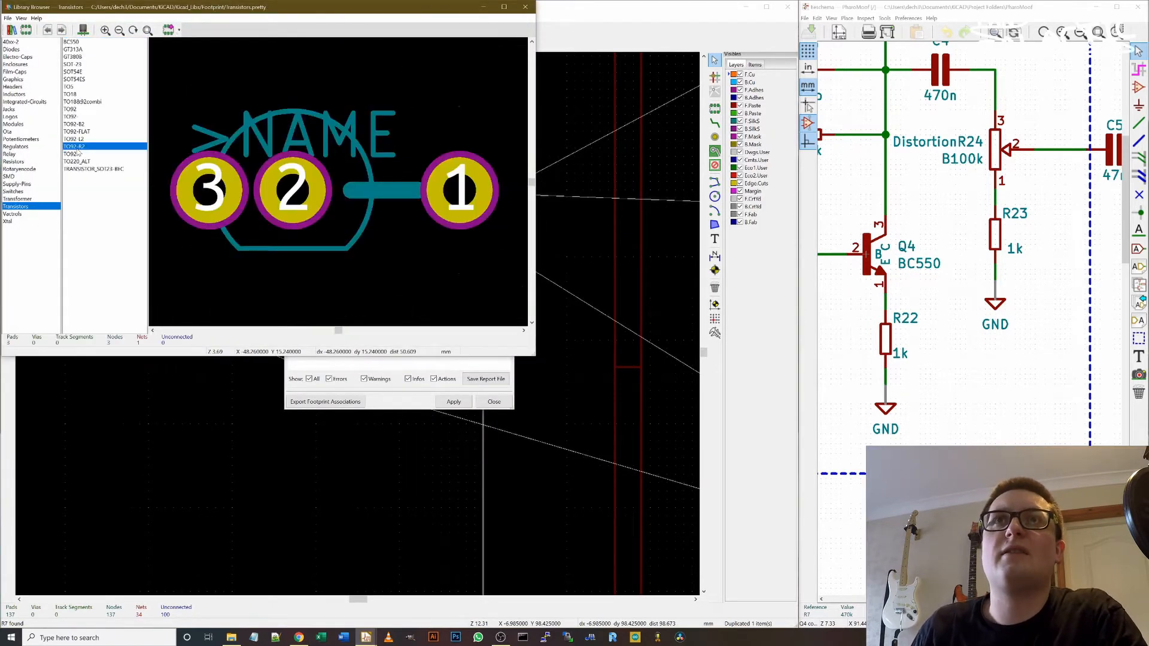
left_click(79, 161)
left_click(77, 169)
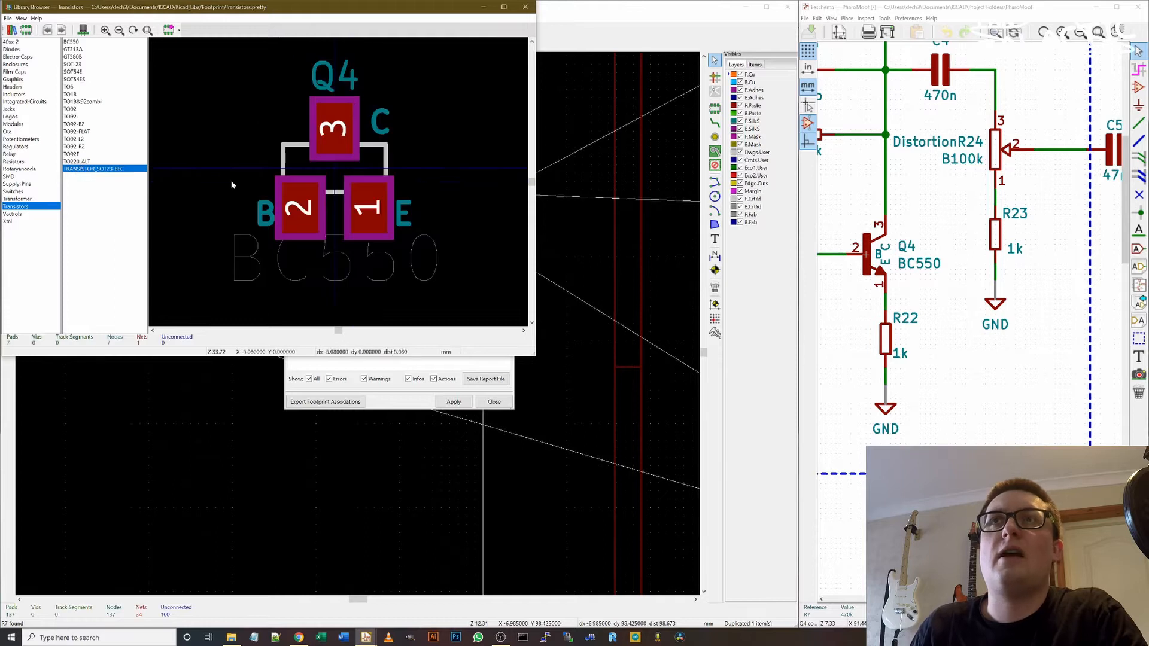
double_click(432, 171)
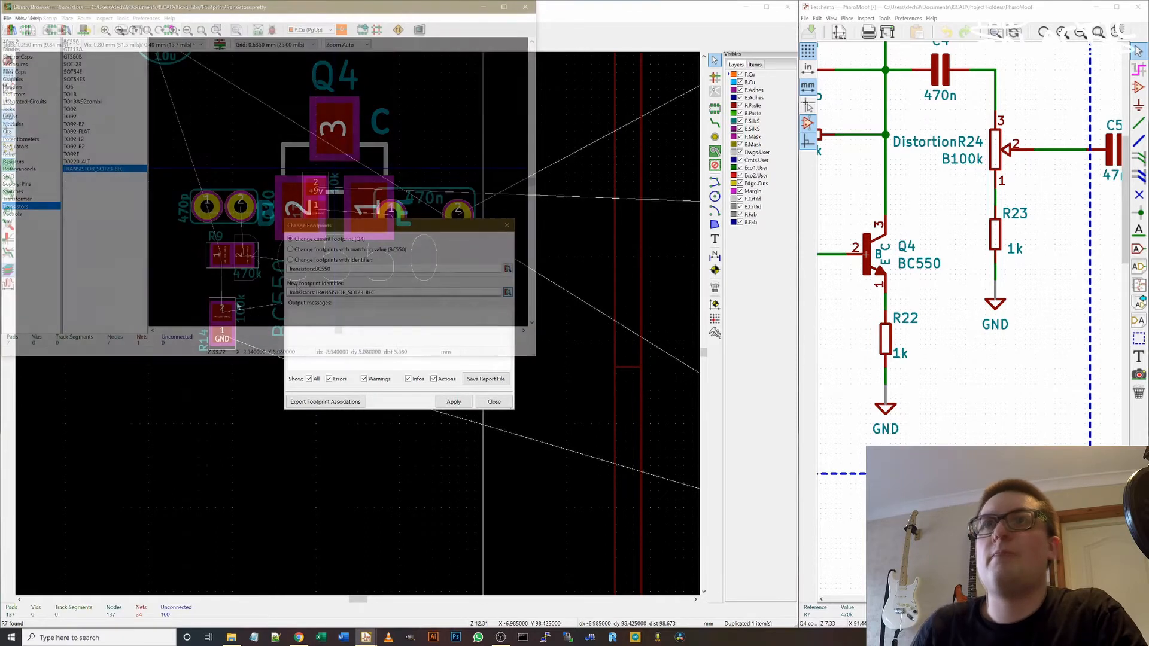
- Apply the SOT-23 footprint change to only the duplicate Q4 and close the dialog
left_click_drag(342, 226, 335, 353)
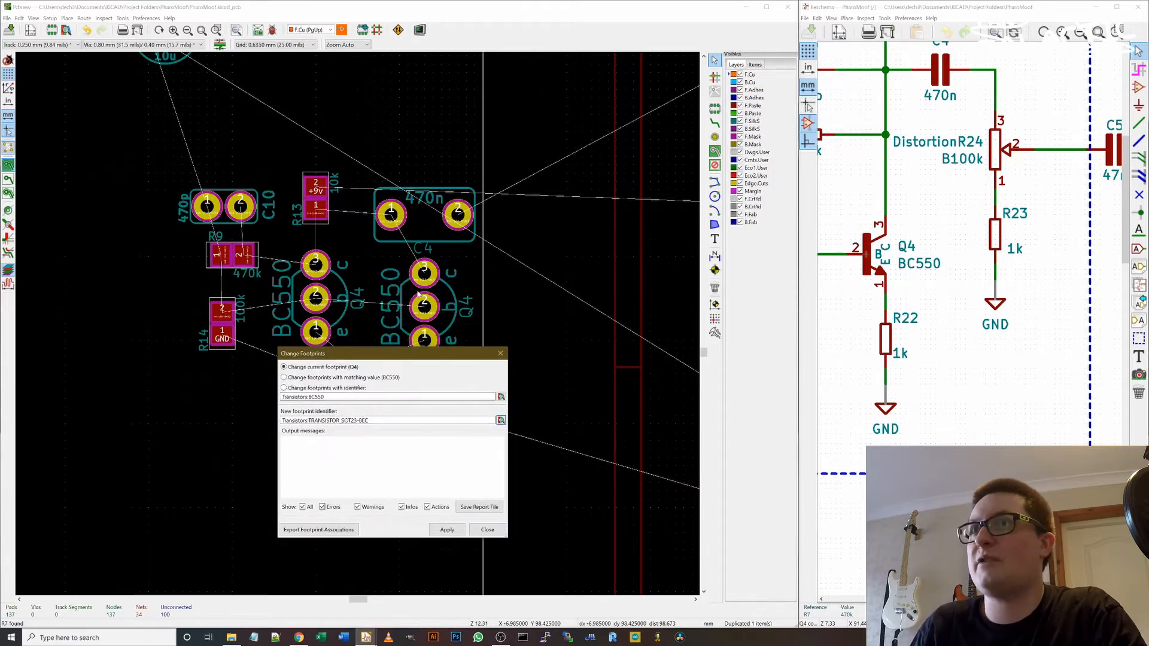
left_click_drag(386, 354, 227, 257)
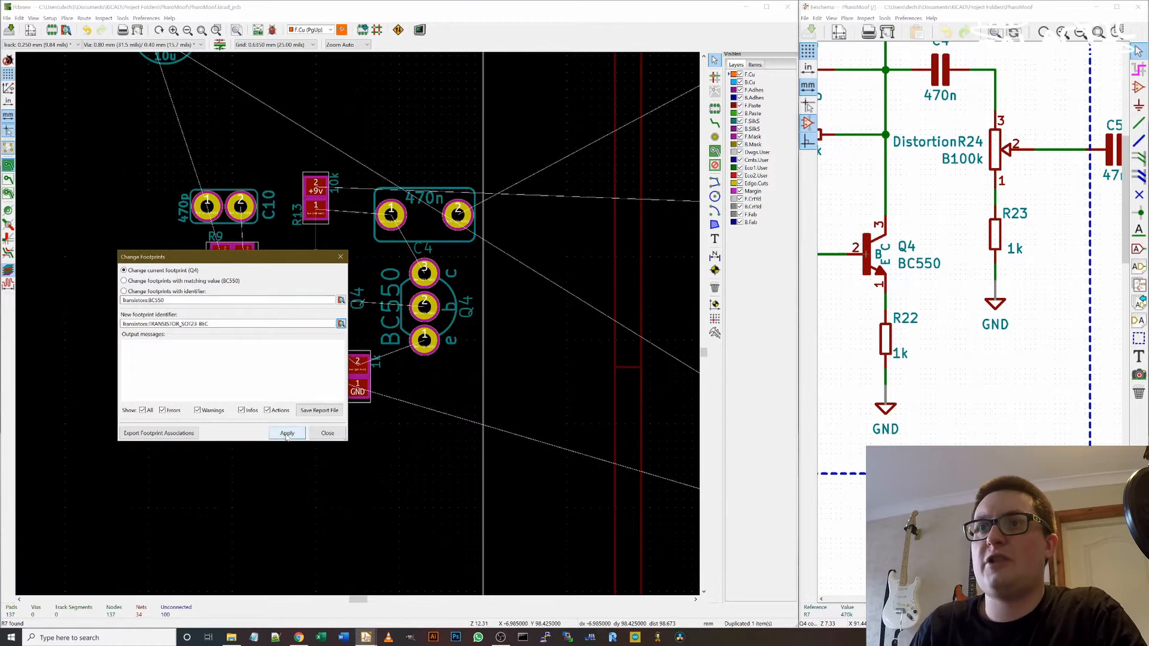
left_click(287, 434)
left_click(340, 257)
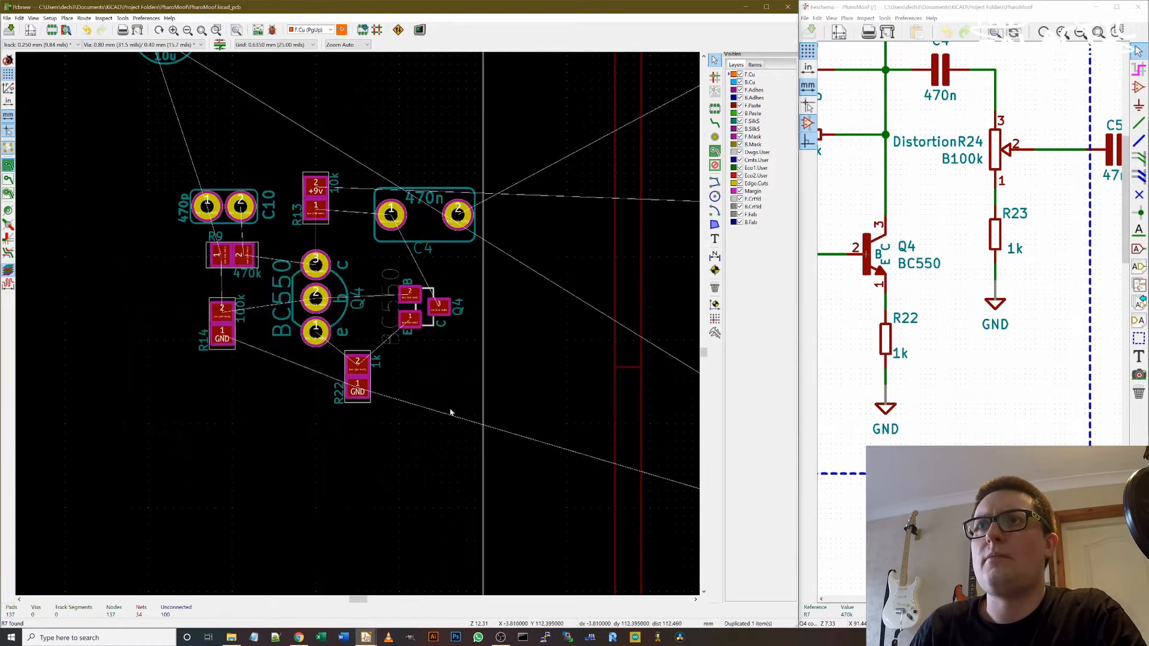
left_click_drag(389, 326, 391, 299)
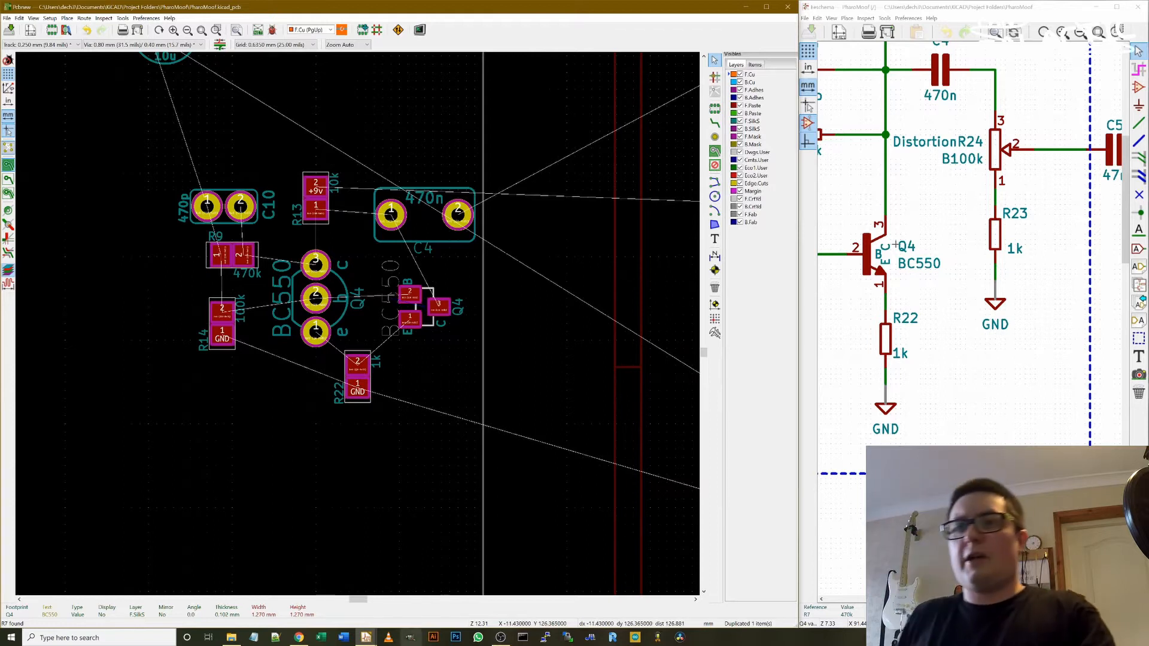
- Switch to the web browser, search for "mmbt 5088 pinout", and compare an SMD transistor pinout with the duplicate Q4's pads
left_click(303, 640)
left_click(676, 24)
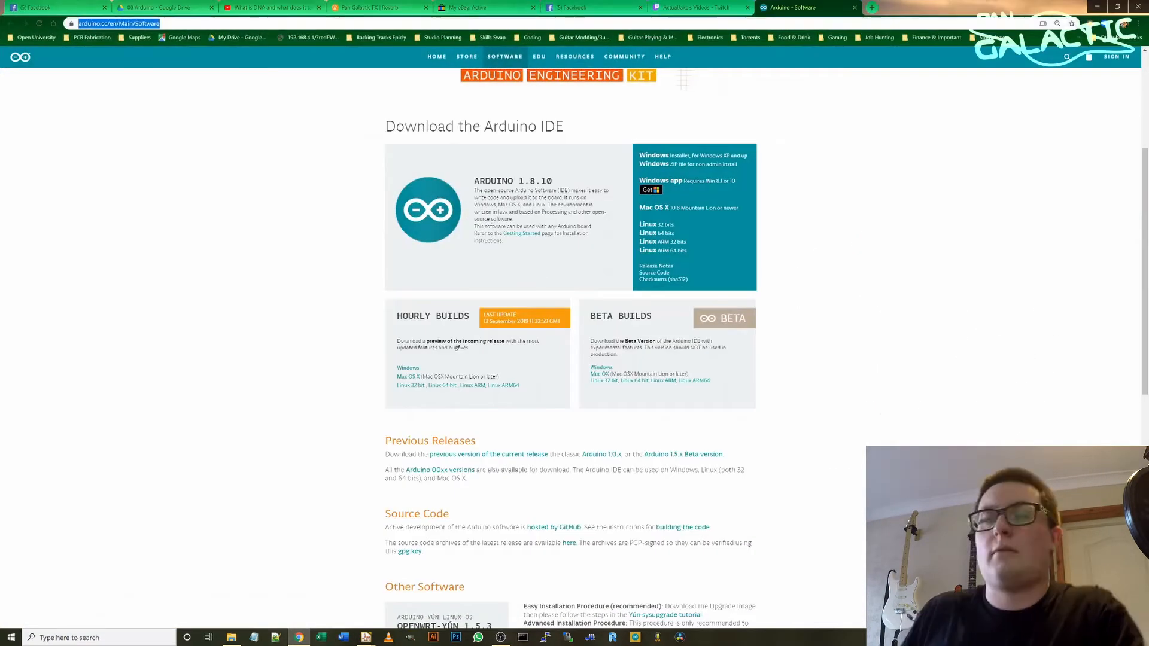
type("mmbt")
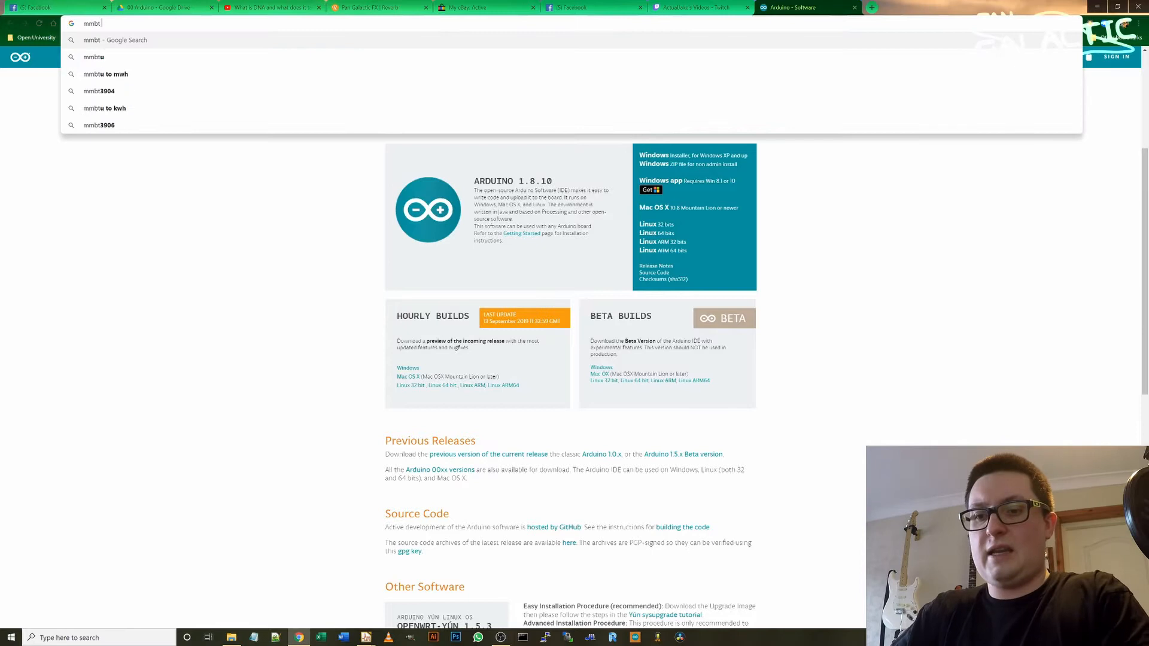
type(" 5088")
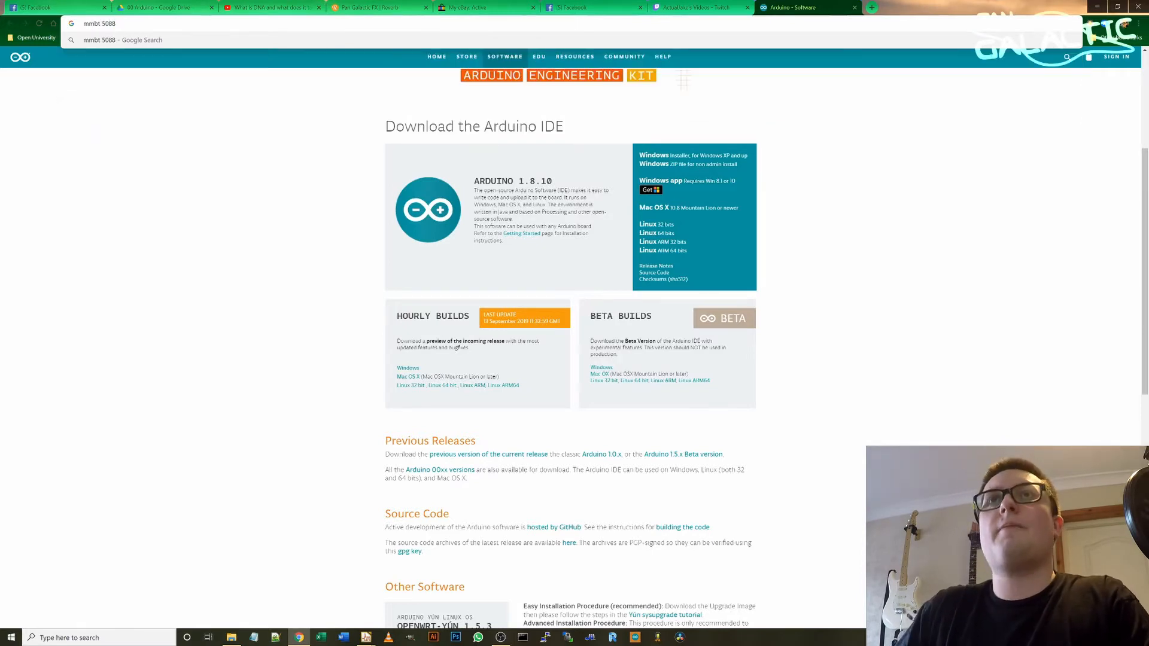
type(" pinout")
key("Return")
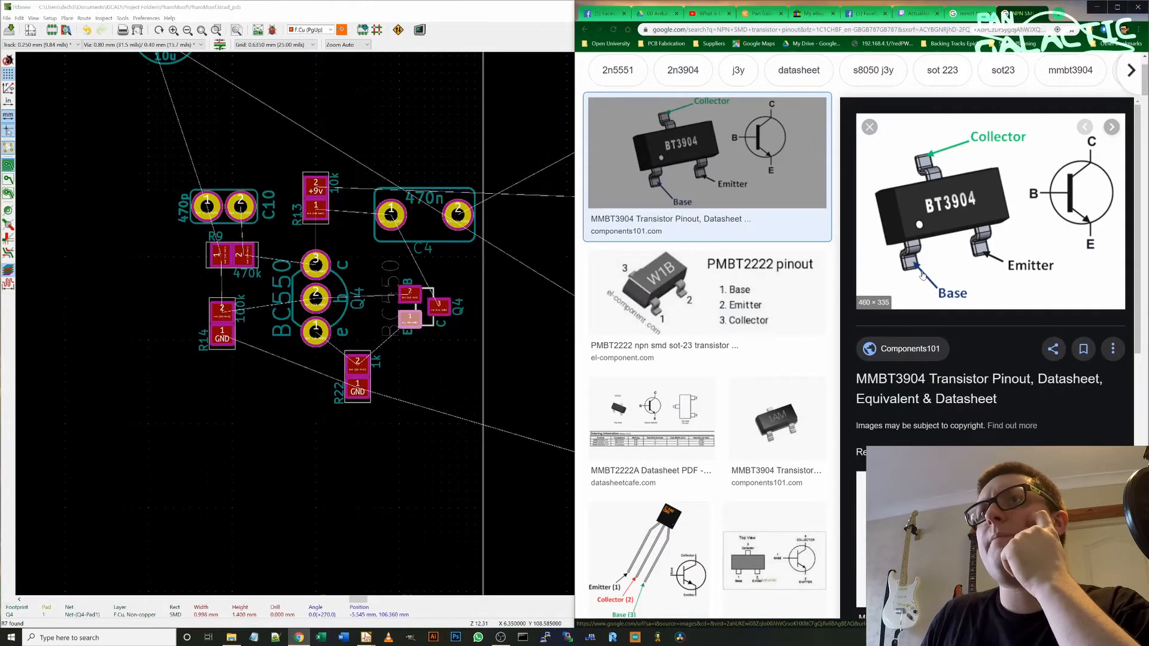
left_click(420, 335)
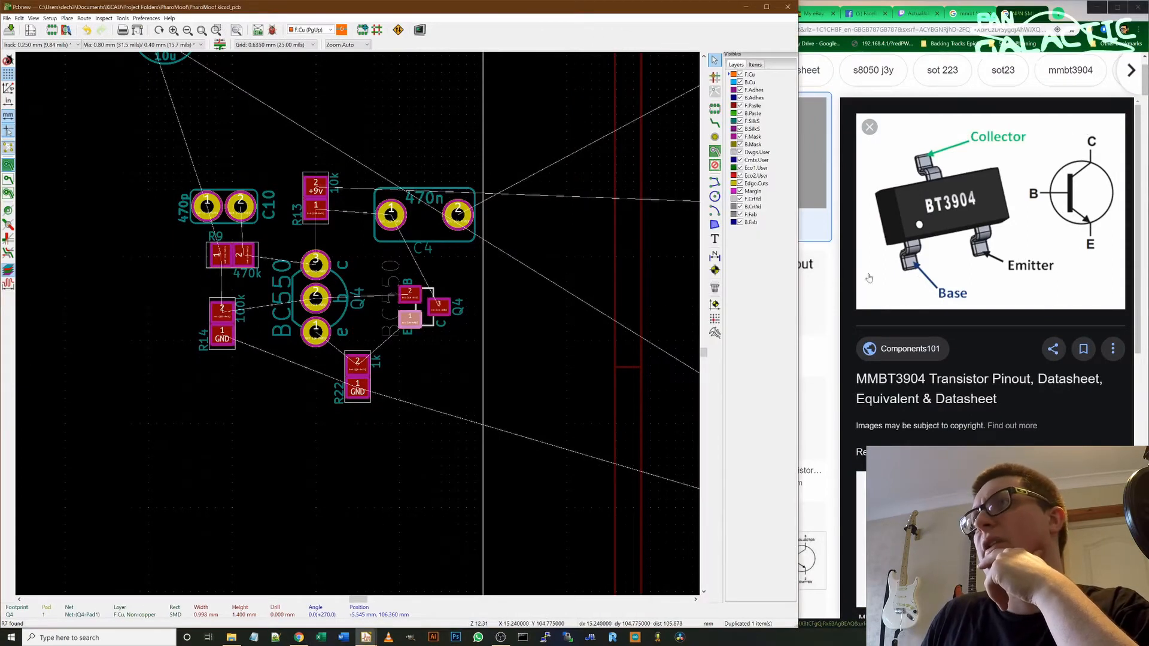
left_click(1099, 8)
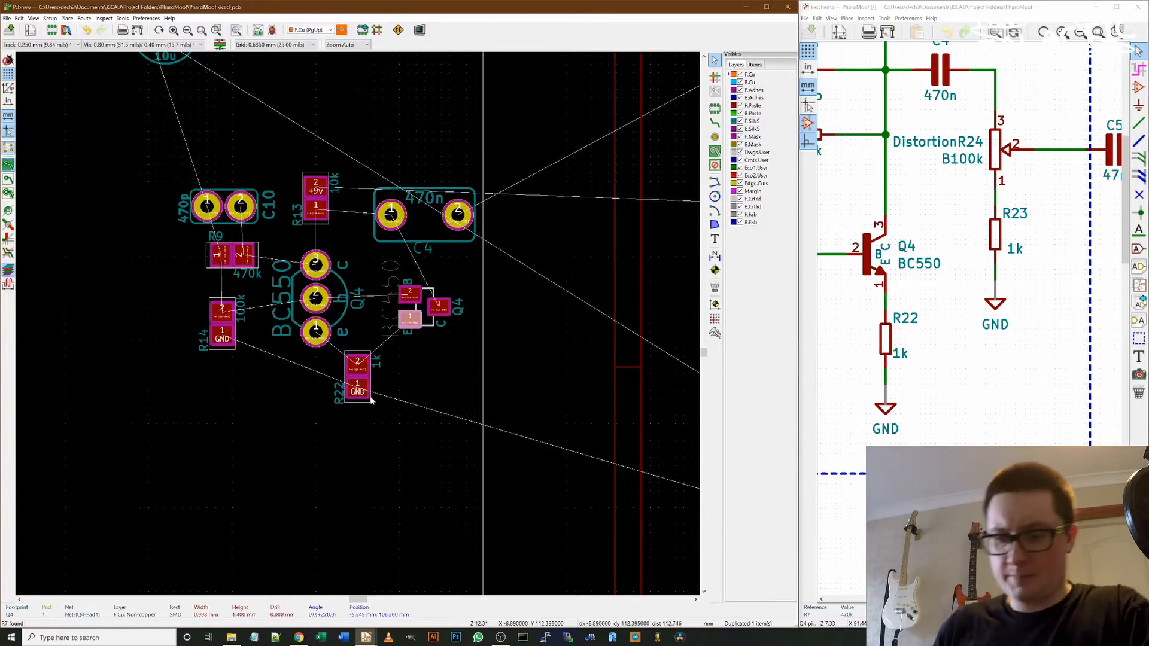
- Compare the connections of the through-hole and SOT-23 Q4 footprints, and examine how their stage links to the rest of the board
scroll(359, 383, "down", 3)
scroll(223, 245, "up", 6)
scroll(223, 246, "down", 1)
left_click(313, 267)
left_click_drag(513, 324, 448, 295)
left_click(546, 347)
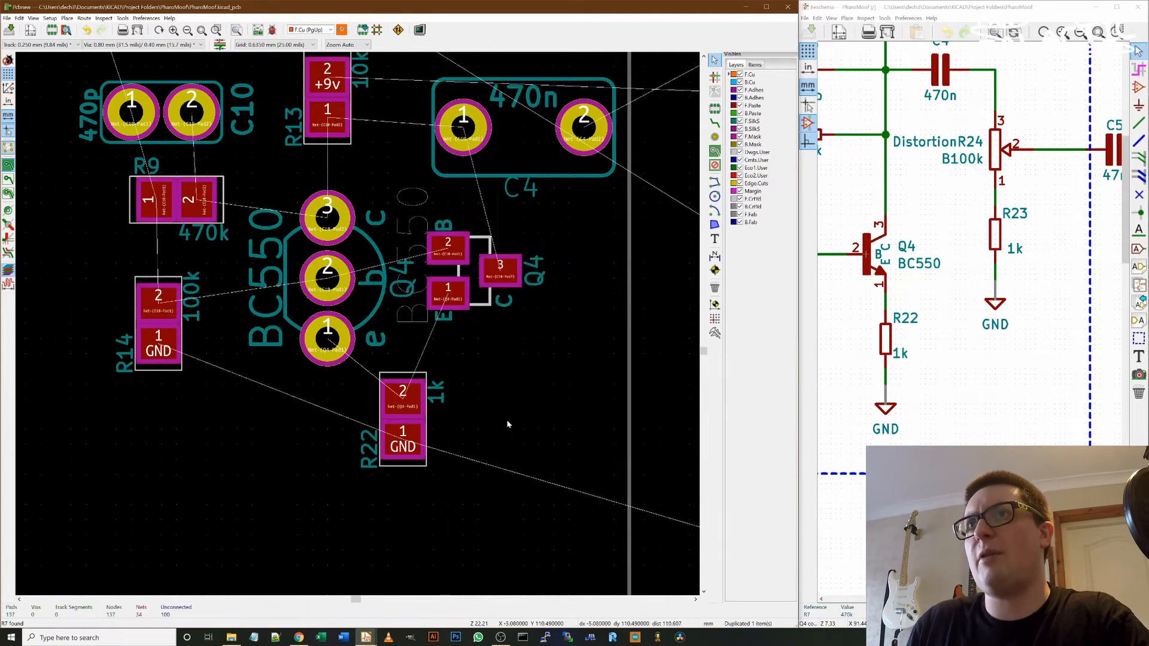
scroll(527, 395, "down", 5)
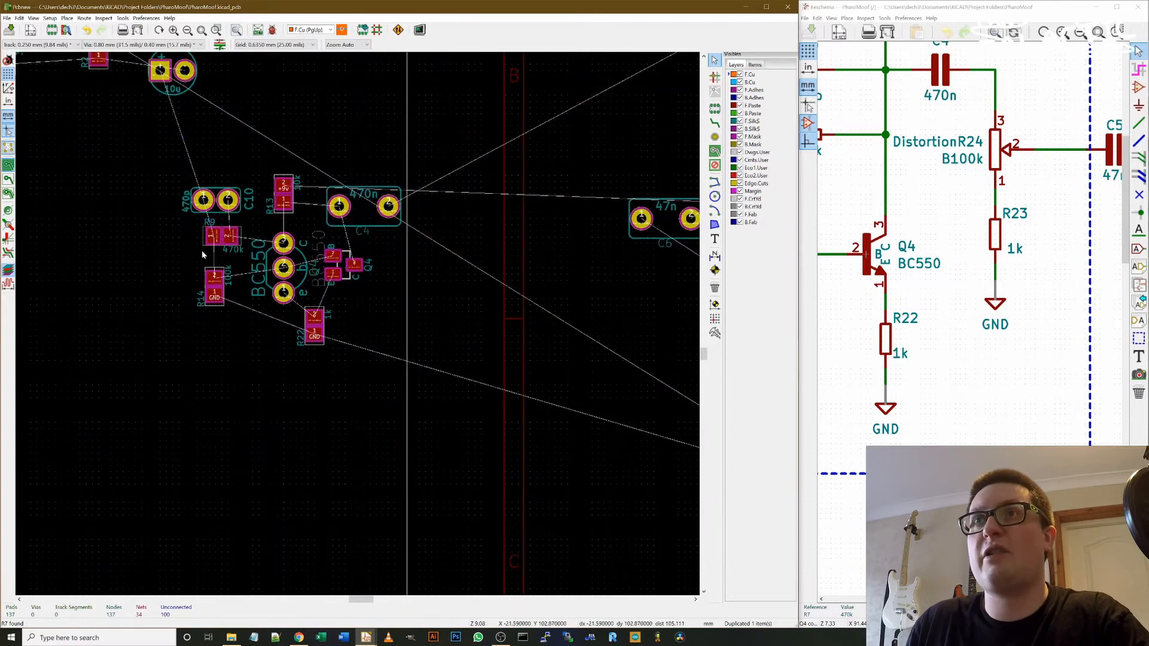
scroll(202, 255, "down", 5)
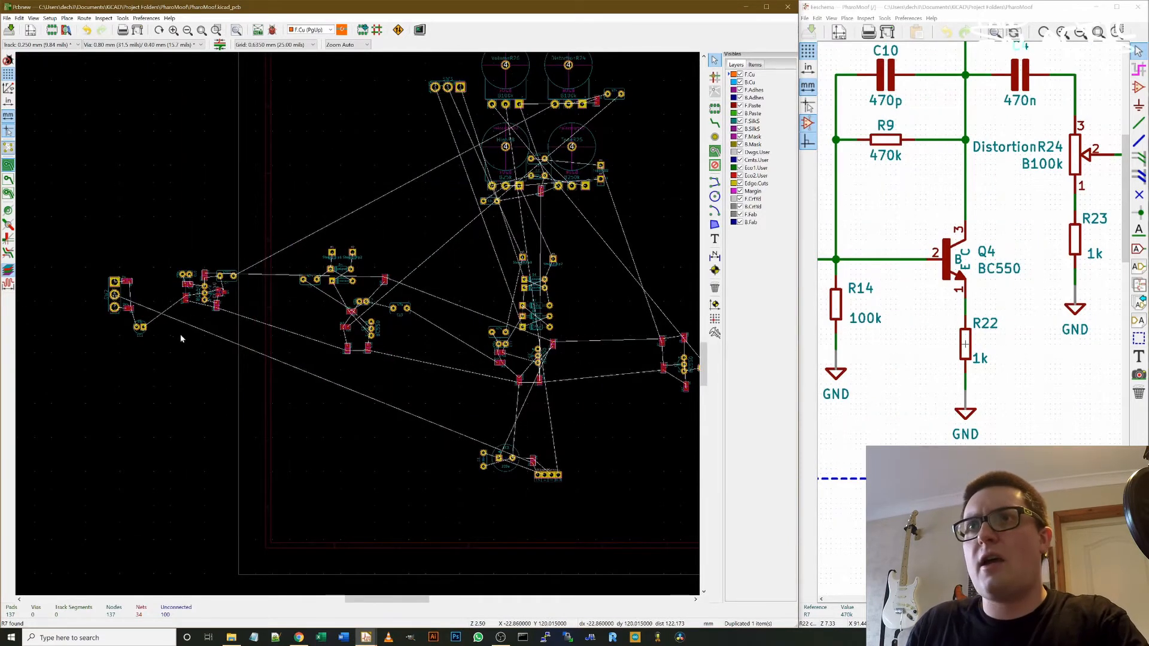
scroll(196, 306, "up", 2)
left_click(357, 308)
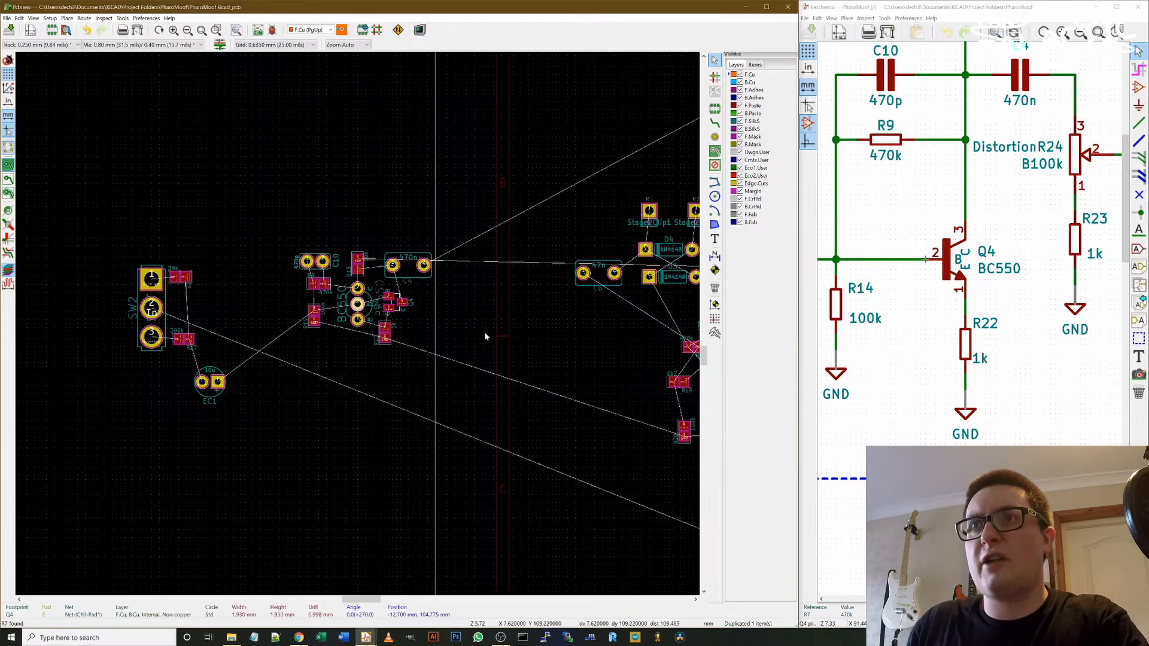
scroll(572, 362, "down", 1)
scroll(489, 348, "up", 3)
scroll(353, 322, "down", 5)
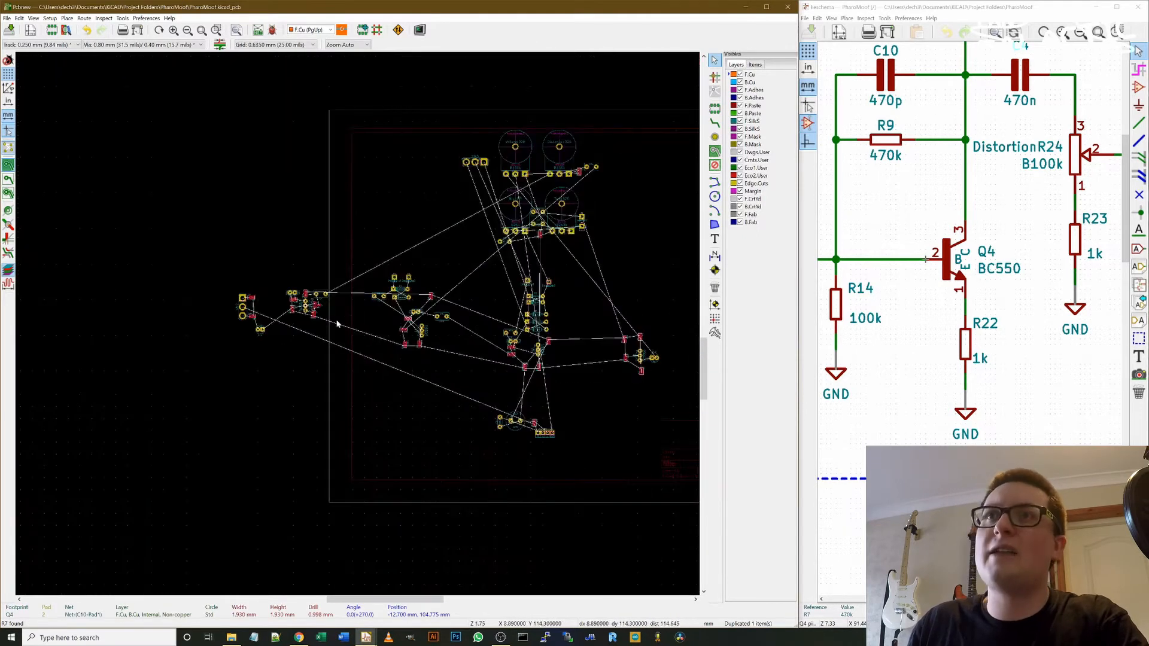
- Rotate the 22n capacitor C8 by 180 degrees and place it below HighR8's pad 3, beside C9
scroll(353, 317, "up", 5)
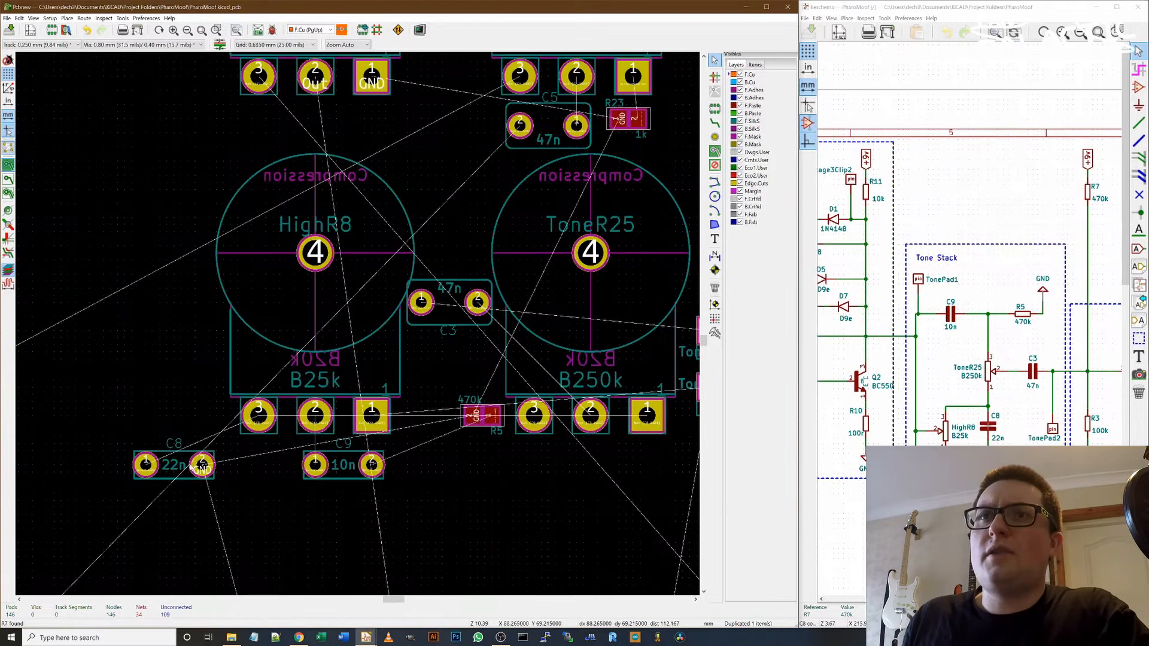
left_click(204, 468)
key("m")
key("r")
key("r")
left_click(199, 471)
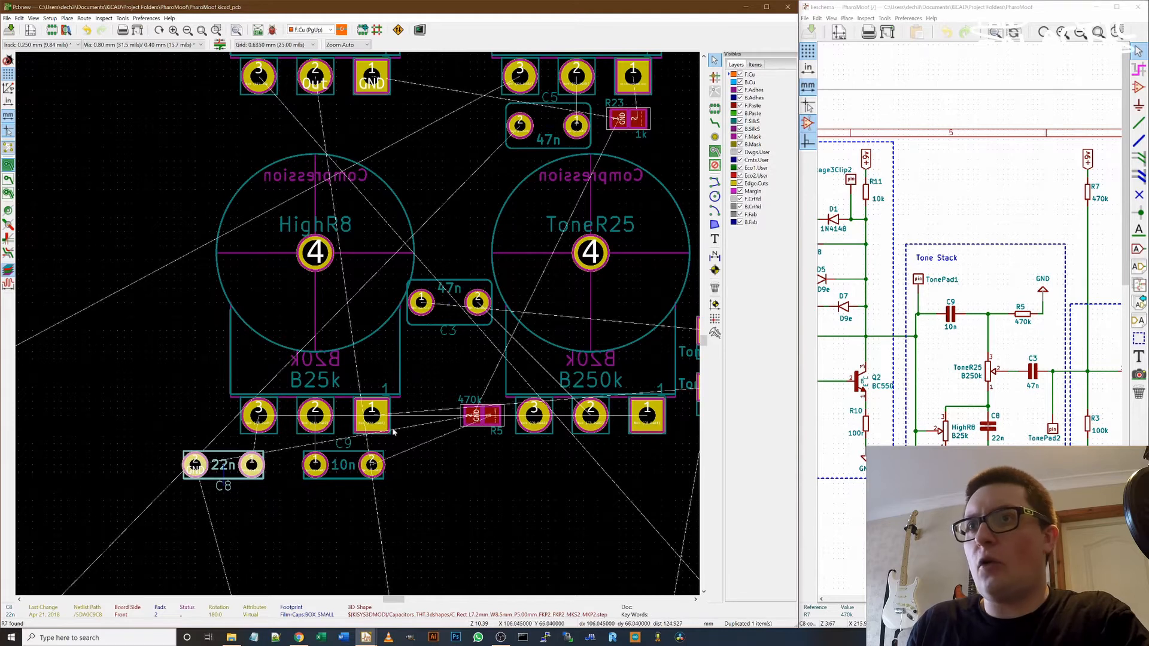
- Move C8 directly below HighR8's pad 3 so that it sits in line with C9
left_click(252, 469)
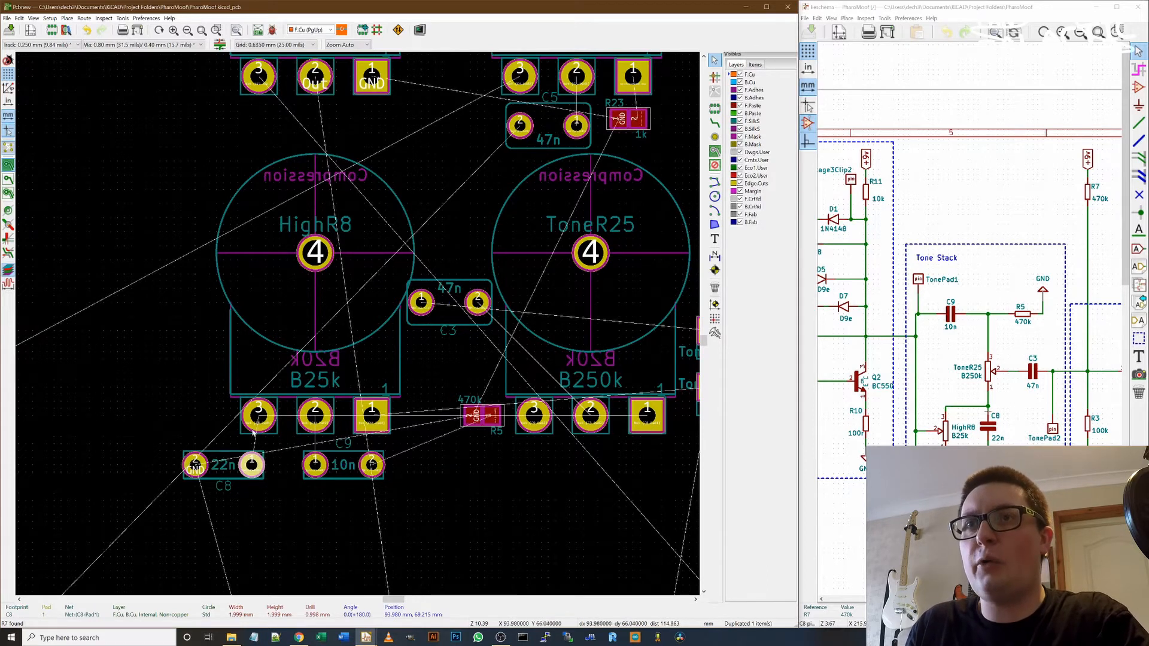
left_click(252, 467)
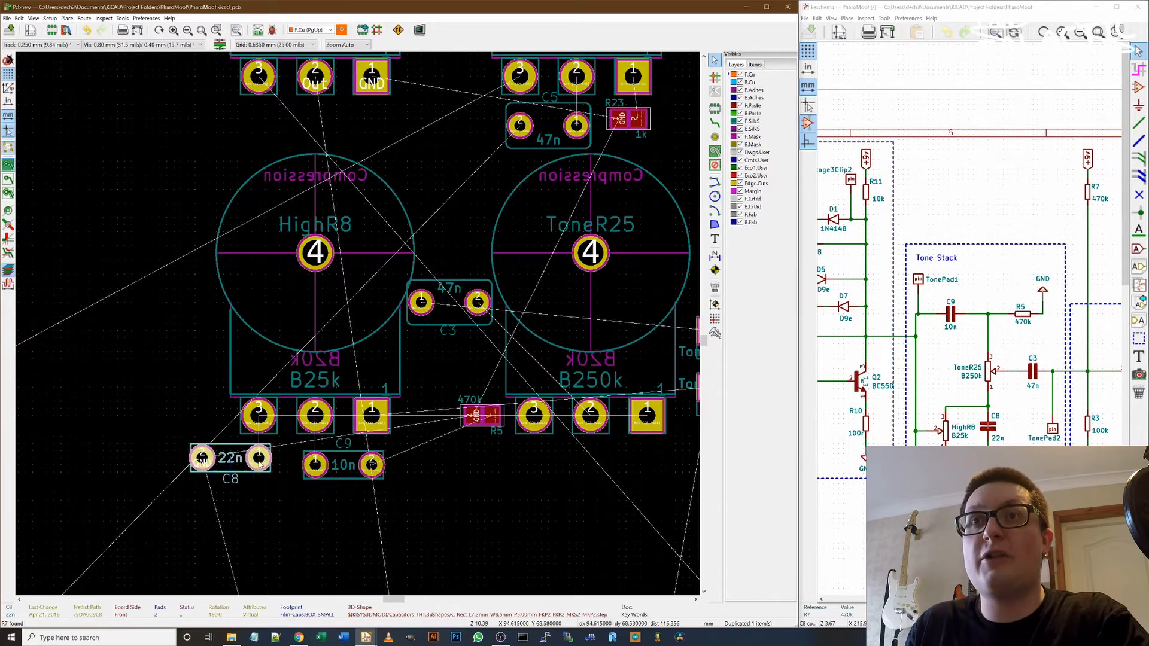
scroll(263, 464, "down", 5)
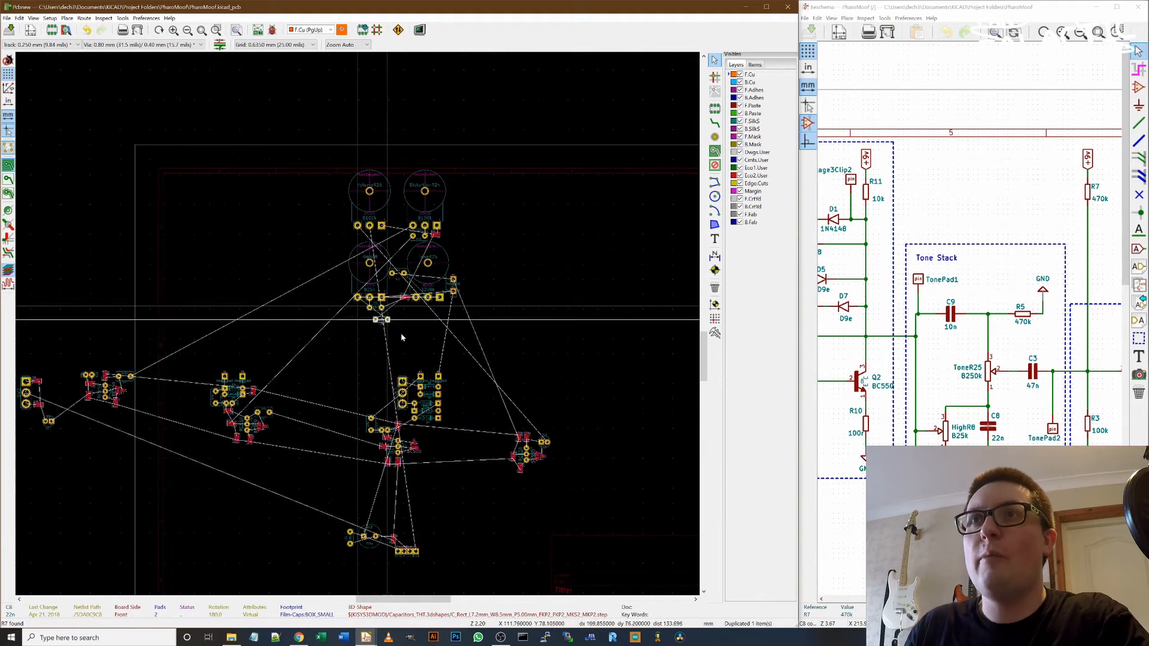
scroll(461, 321, "up", 5)
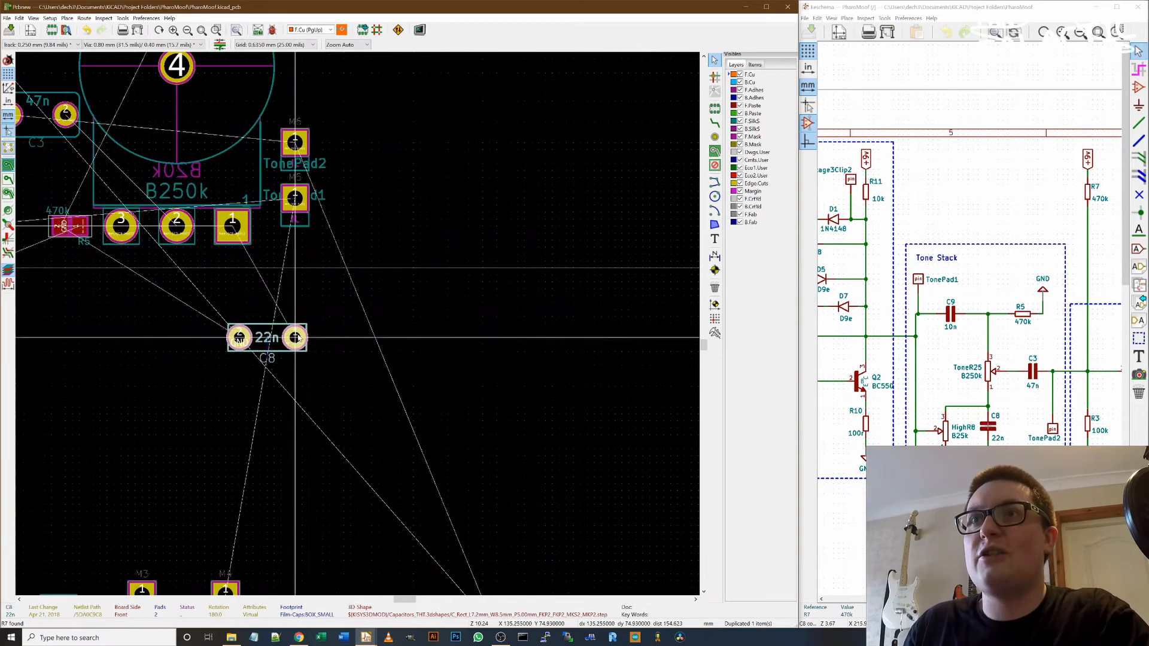
scroll(155, 310, "up", 3)
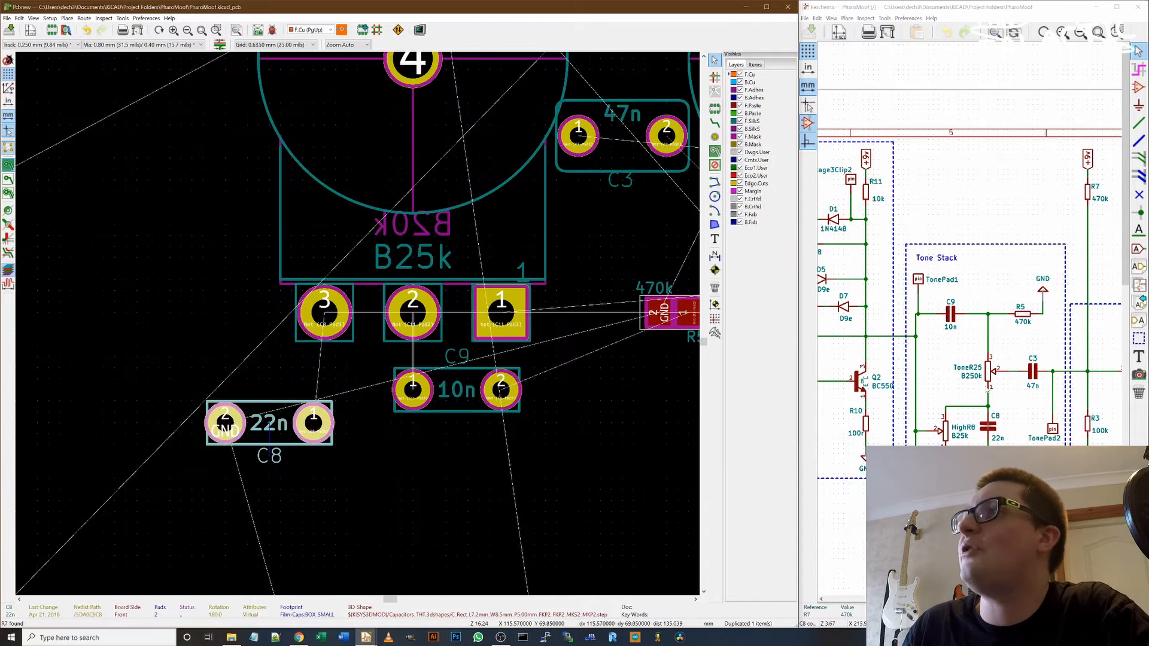
left_click(329, 433)
left_click_drag(323, 435, 324, 390)
scroll(400, 468, "down", 3)
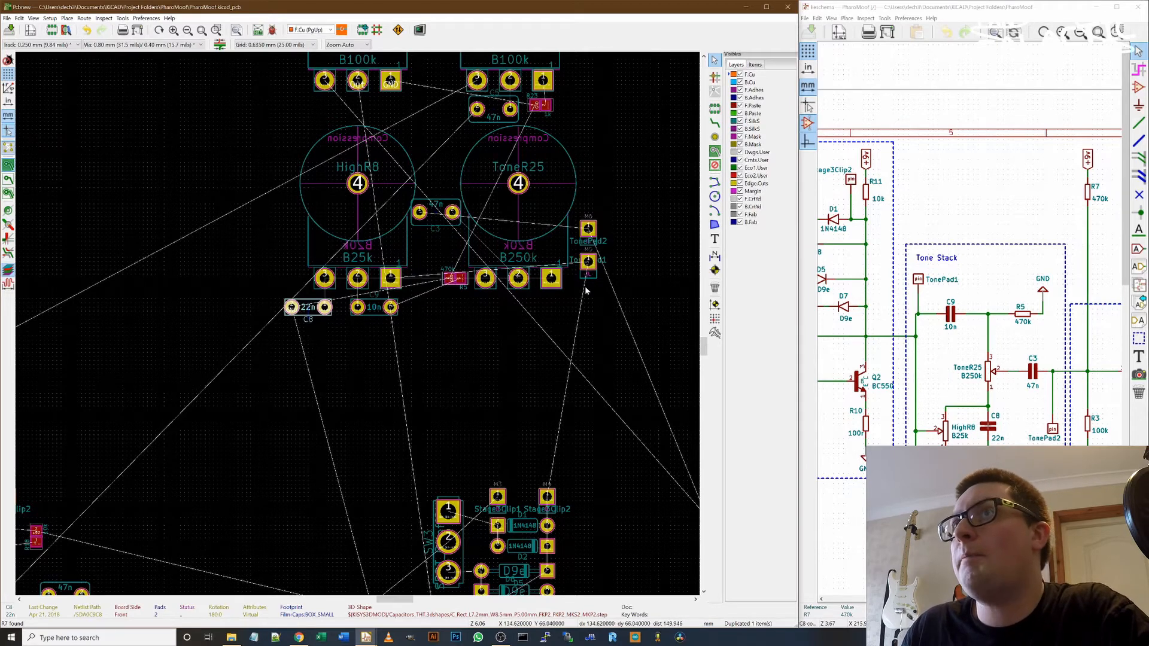
- Move R17, R19, R20 and C12 of the second gain stage close to Q3, turned to shorten their connections
scroll(584, 286, "up", 3)
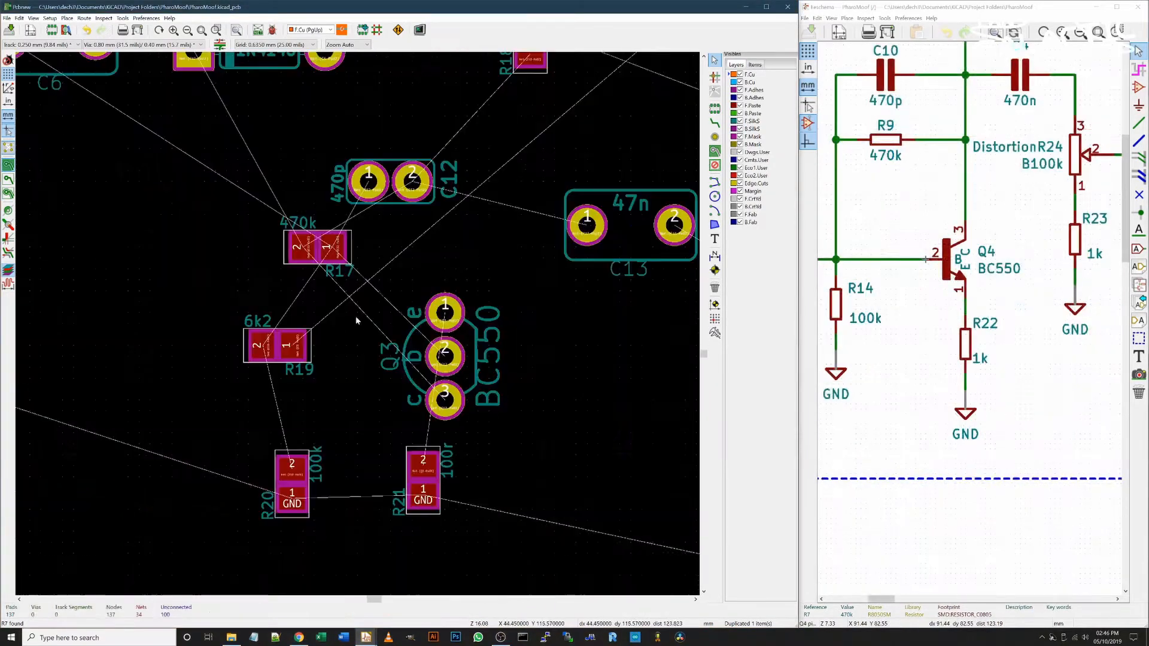
left_click(289, 341)
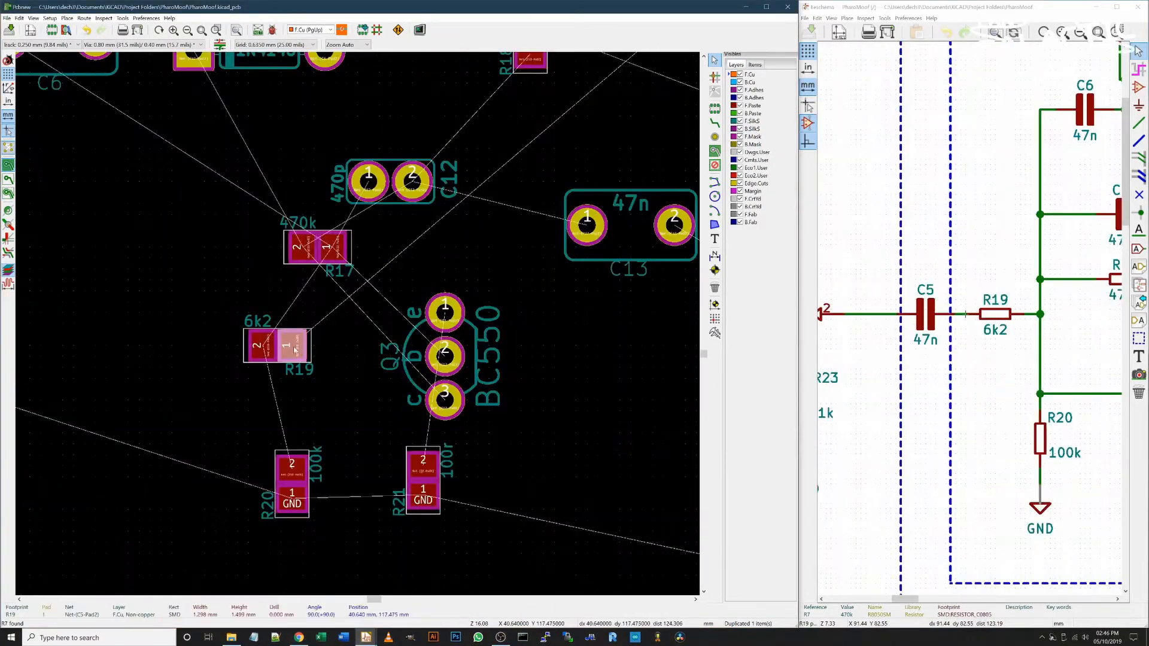
scroll(392, 438, "down", 1)
left_click_drag(392, 438, 422, 428)
scroll(497, 374, "down", 1)
left_click_drag(292, 239, 329, 254)
left_click_drag(333, 202, 316, 218)
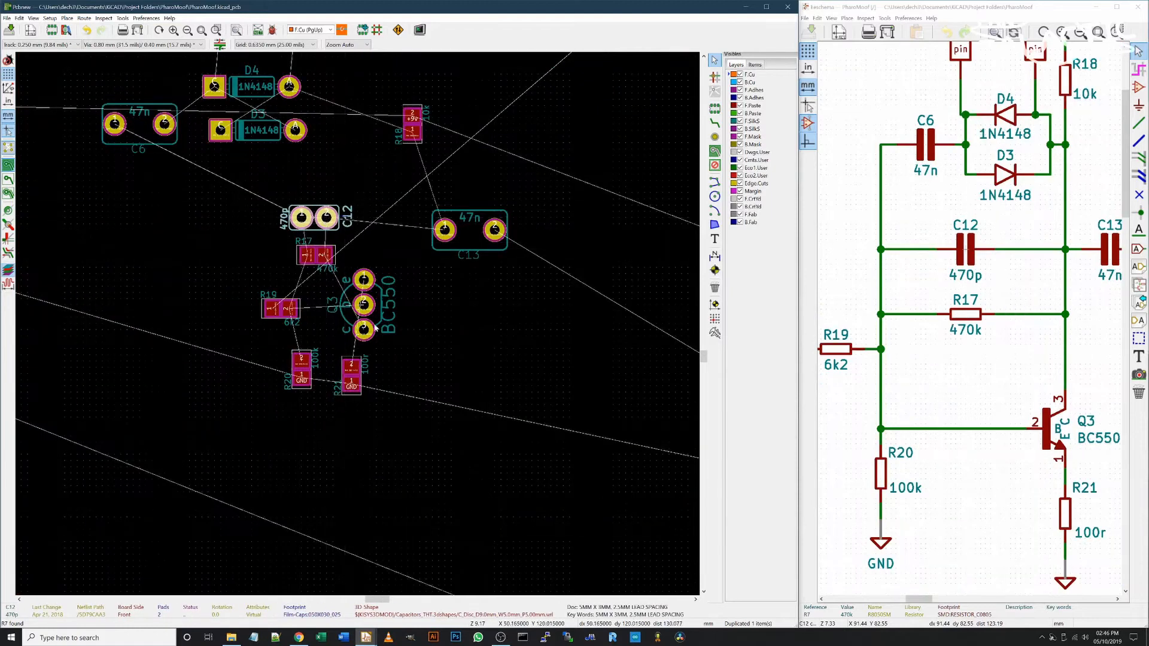
- Align R21 below Q3 and rotate Q3 by 180 degrees
left_click_drag(351, 373, 357, 372)
scroll(518, 241, "down", 2)
left_click(357, 327)
key("r")
key("r")
- Change the duplicate Q3's footprint to SOT-23
scroll(357, 327, "up", 2)
double_click(358, 326)
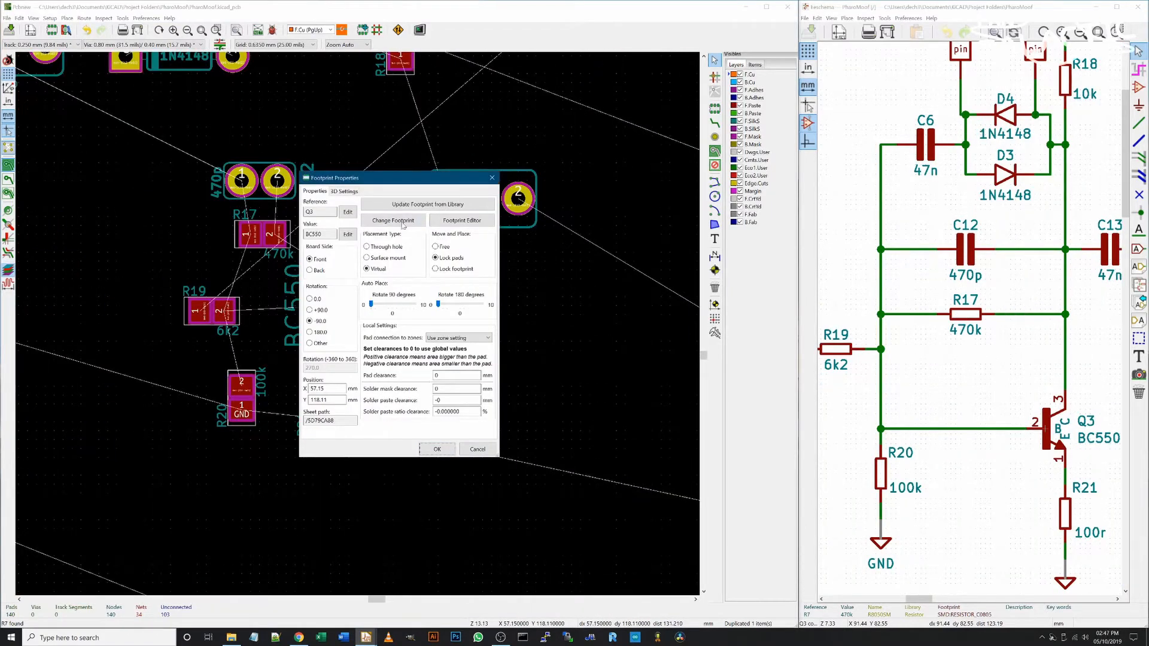
left_click(403, 225)
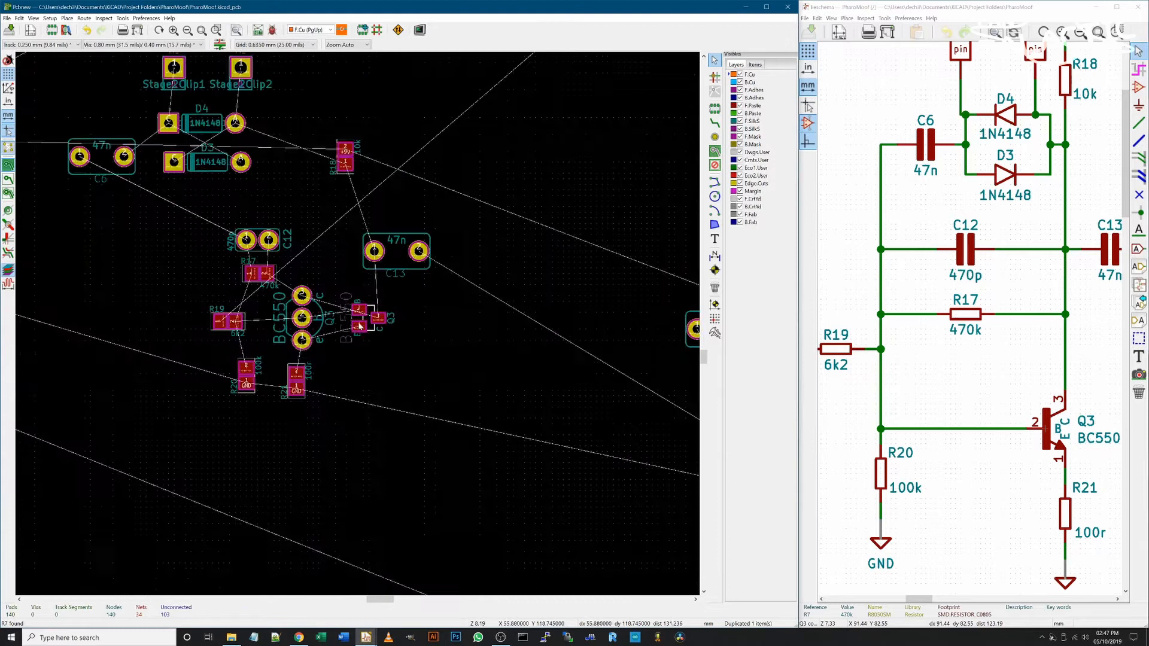
- Compare the connections of the two Q3 footprints, and examine Q2 in the third gain stage against the schematic
scroll(359, 327, "down", 2)
scroll(572, 376, "up", 3)
left_click(274, 322)
scroll(359, 327, "down", 3)
scroll(419, 347, "up", 2)
left_click(440, 326)
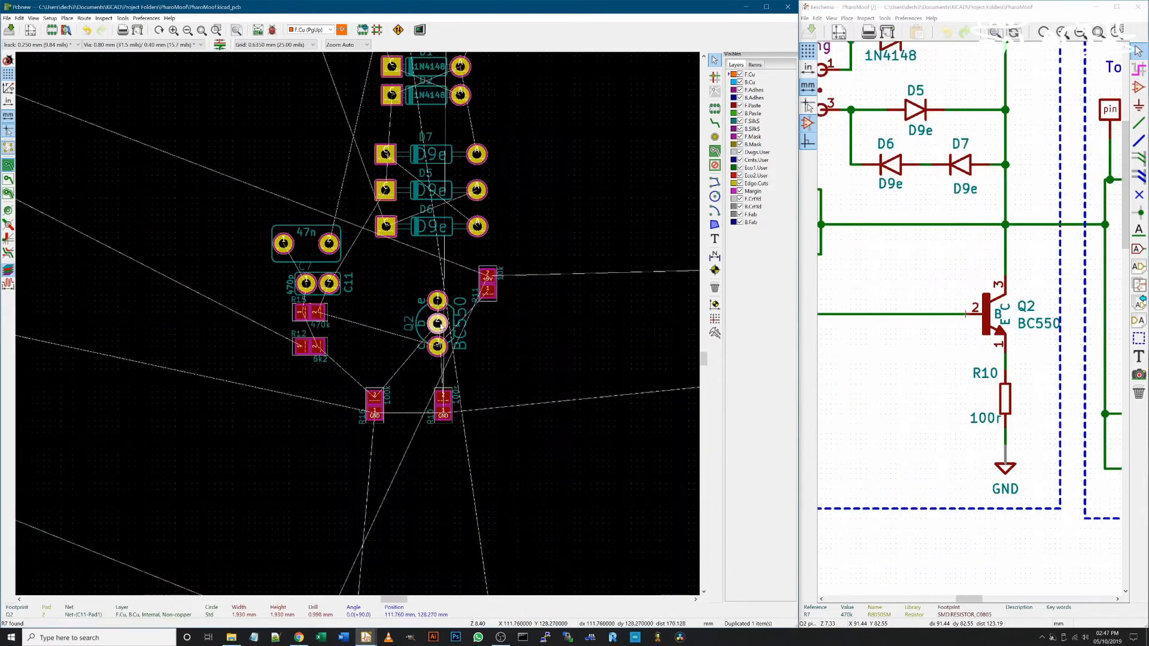
scroll(441, 326, "down", 3)
scroll(359, 327, "up", 4)
- Rotate D3 by 180 degrees and C6 by 90 degrees, and pack them with D4, C12 and R17 in the second gain stage
left_click_drag(509, 259, 468, 341)
left_click(341, 255)
key("r")
key("r")
left_click_drag(332, 197, 332, 231)
key("r")
mouse_move(162, 248)
left_mouse_down()
mouse_move(192, 340)
mouse_move(227, 323)
left_mouse_up()
left_click_drag(348, 375, 289, 383)
left_click_drag(368, 426, 301, 426)
- Undo a misplaced move and line up the second gain stage's clipping parts with the Stage2Clip pads
mouse_move(385, 305)
left_mouse_down()
mouse_move(313, 221)
mouse_move(206, 203)
left_mouse_up()
mouse_move(280, 246)
left_mouse_down()
mouse_move(332, 298)
mouse_move(207, 270)
left_mouse_up()
left_click(87, 29)
left_click_drag(229, 261, 281, 331)
left_click_drag(395, 191, 281, 270)
- Place C13, R18 and the through-hole Q3 beside the clipping diodes to compact the second gain stage
scroll(419, 430, "down", 2)
left_click_drag(377, 308, 402, 318)
left_click_drag(378, 274, 362, 263)
left_click_drag(358, 348, 353, 318)
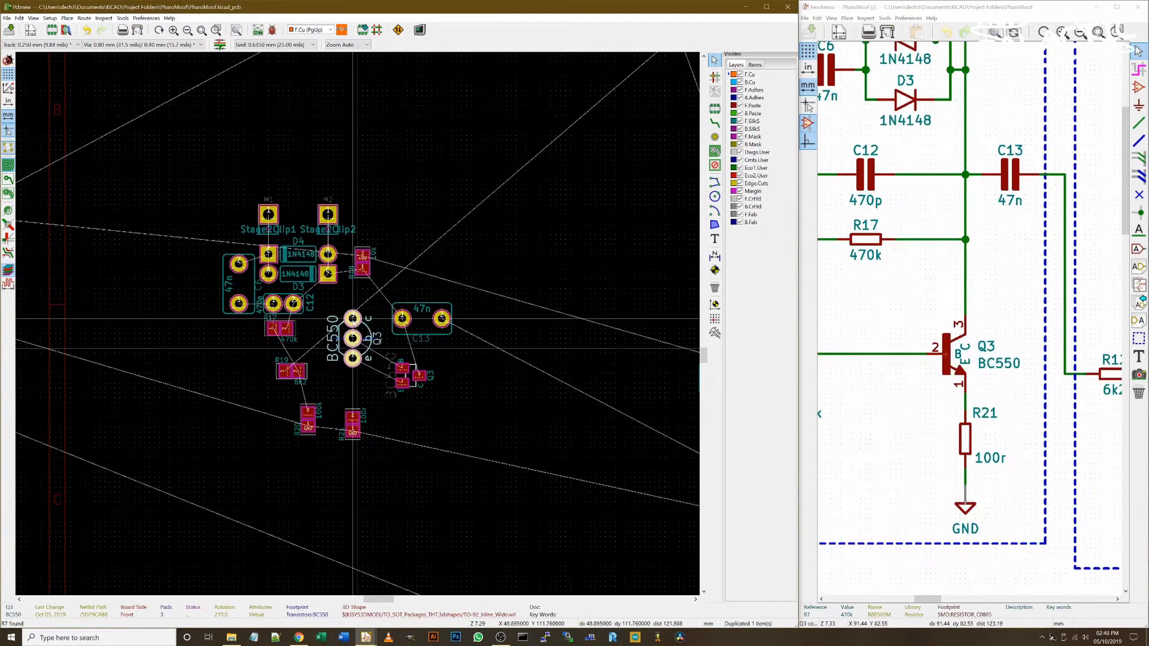
scroll(933, 287, "down", 2)
scroll(366, 363, "up", 1)
scroll(395, 331, "up", 1)
left_click_drag(287, 244, 269, 308)
left_click_drag(364, 254, 326, 267)
scroll(419, 323, "down", 4)
scroll(358, 323, "up", 2)
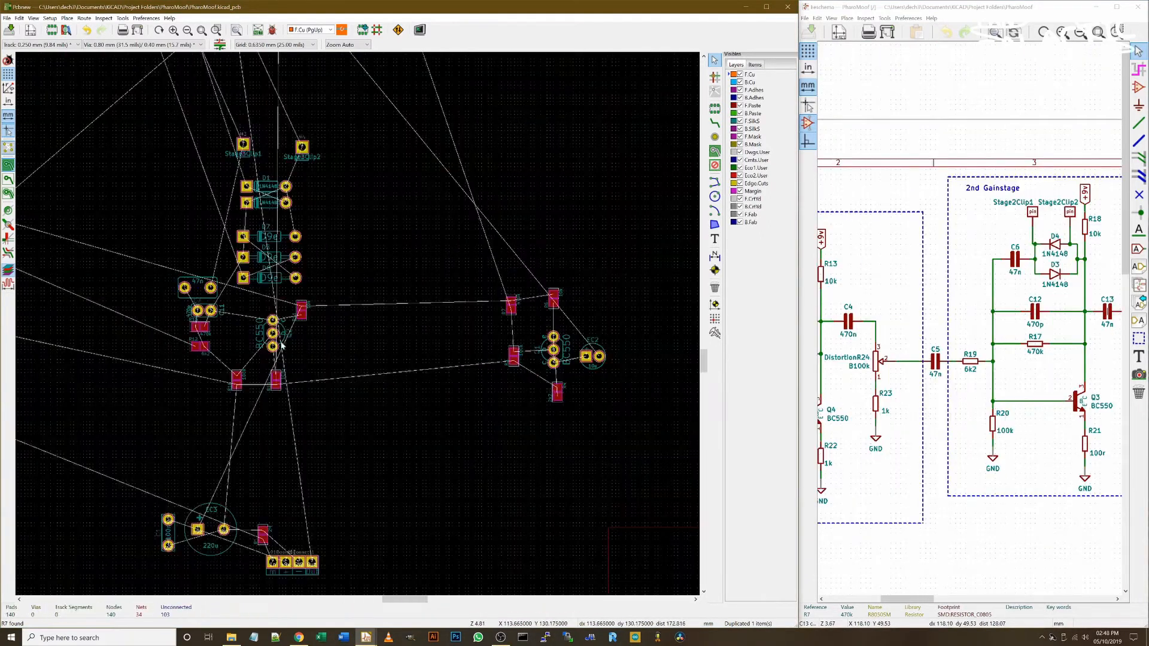
- Move R15, R12 and C11 of the third gain stage close to Q2, and rotate C7 by 90 degrees beside them
scroll(281, 345, "up", 3)
scroll(346, 325, "down", 3)
scroll(346, 325, "up", 3)
scroll(326, 325, "down", 1)
left_click(323, 325)
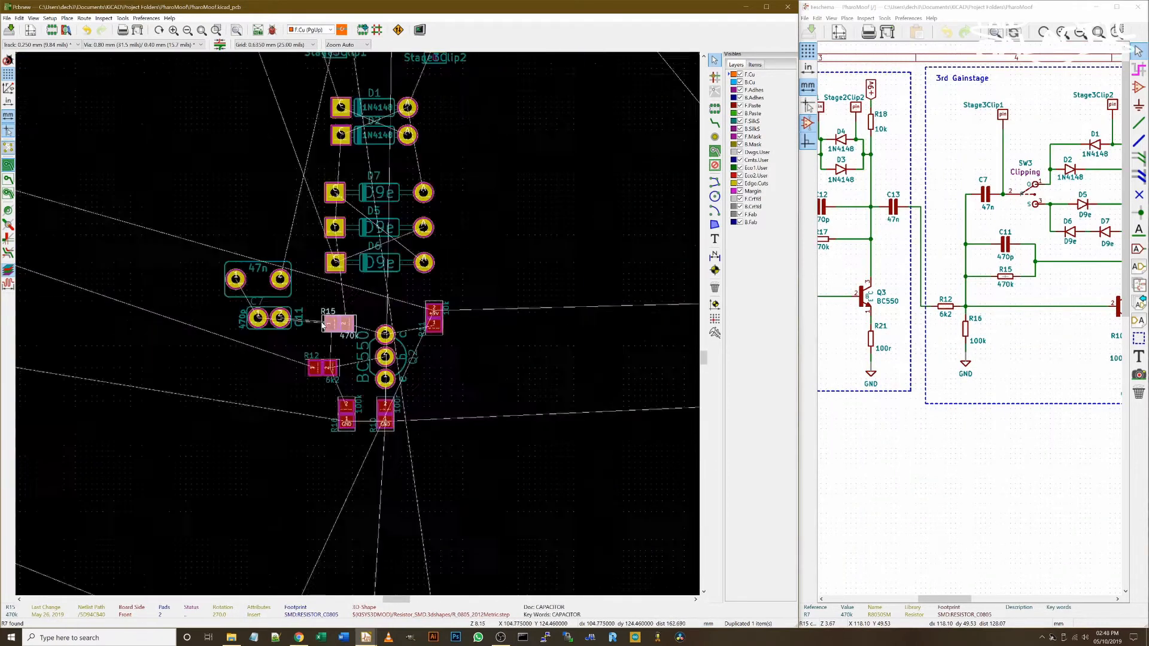
left_click_drag(258, 318, 325, 295)
scroll(359, 324, "up", 1)
left_click_drag(244, 341, 252, 311)
key("r")
- Rotate diode D6 by 180 degrees and move D5 and D7 across beside it in the third gain stage
left_click_drag(408, 324, 432, 324)
key("r")
key("r")
left_click_drag(407, 284, 532, 292)
left_click_drag(407, 245, 538, 357)
- Stack the D9e diodes closely in the order D6, D5, D7 with aligned pads, rotating D7 by 180 degrees
left_click_drag(531, 292, 532, 249)
left_click_drag(532, 323, 532, 280)
key("r")
key("r")
key("r")
key("r")
left_click_drag(488, 356, 482, 314)
key("r")
key("r")
left_click_drag(532, 249, 532, 280)
left_click_drag(532, 280, 532, 249)
- Rotate D2 by 180 degrees and line up D1, D2 and the Stage3Clip pads above the D9e diodes
scroll(335, 191, "down", 1)
left_click_drag(321, 199, 378, 225)
key("r")
key("r")
left_click_drag(321, 173, 440, 200)
left_click_drag(347, 110, 441, 162)
left_click_drag(254, 105, 378, 163)
- Pack R3, R4, R6 and R7 around Q1 in the fourth gain stage and place EC2 beside them
left_click_drag(241, 417, 251, 407)
left_click_drag(256, 376, 262, 377)
left_click_drag(346, 370, 300, 335)
scroll(347, 295, "down", 3)
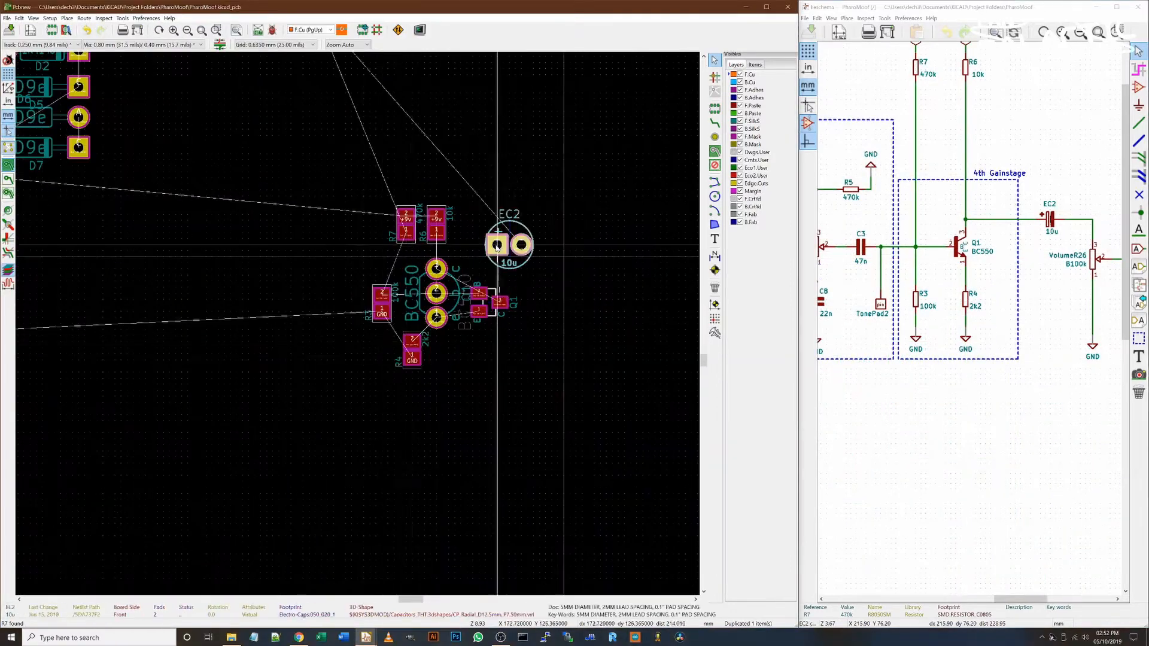
scroll(356, 322, "up", 3)
scroll(356, 322, "down", 3)
left_click(359, 315)
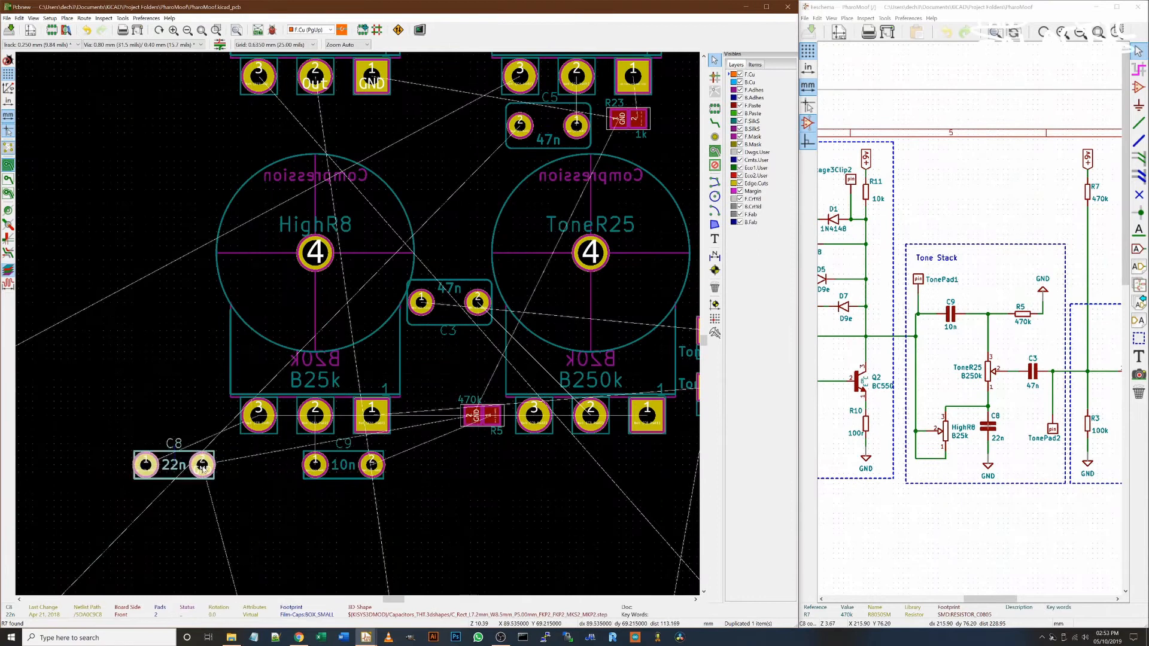
- Rotate C8 by 180 degrees and move it below HighR8's pad 3, beside C9
left_click(203, 469)
key("r")
key("r")
left_click_drag(203, 469, 251, 469)
left_click(251, 471)
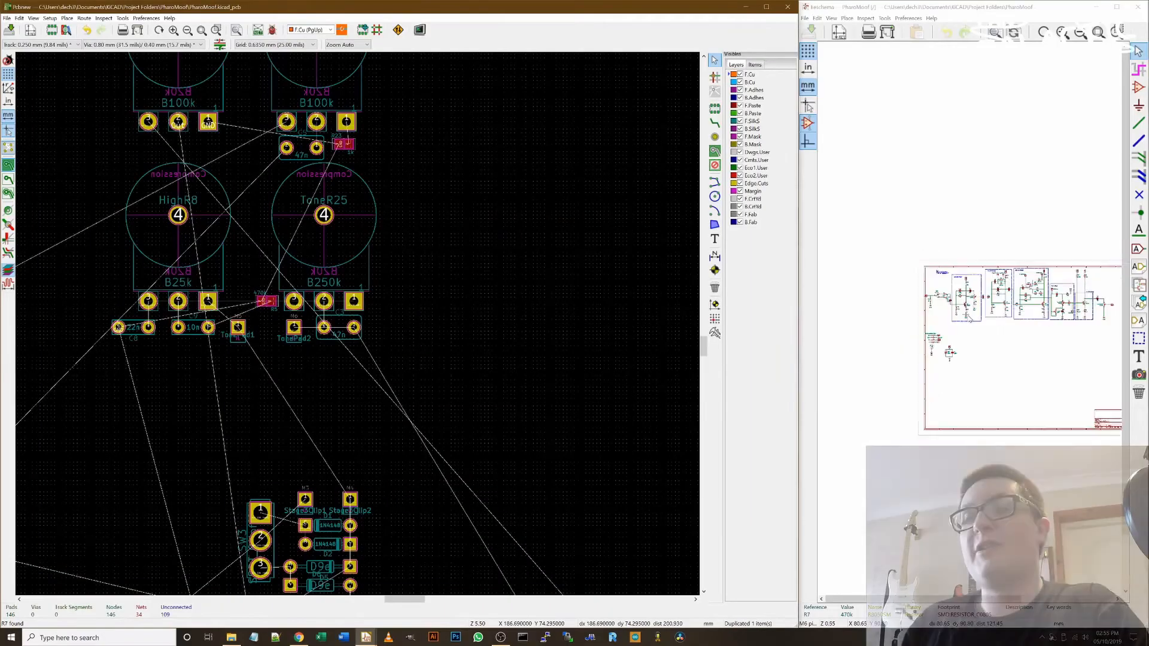
- Examine the tone stack, its ground connections and the board connector in the schematic
scroll(966, 316, "down", 3)
scroll(957, 311, "up", 8)
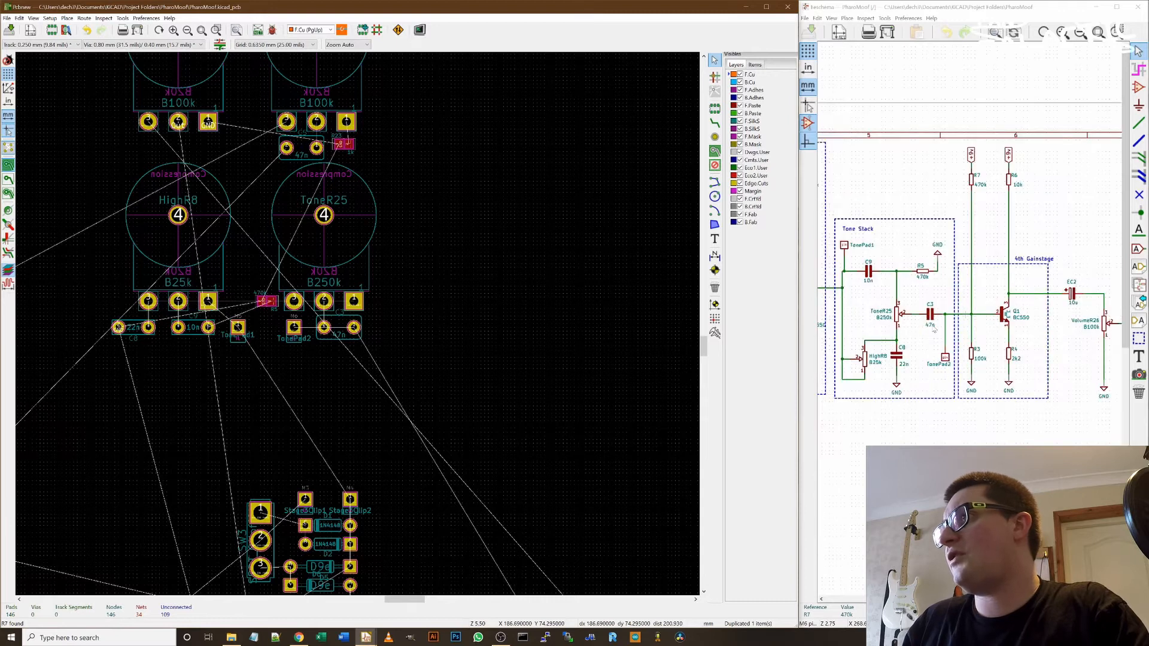
scroll(881, 290, "up", 4)
scroll(854, 204, "down", 4)
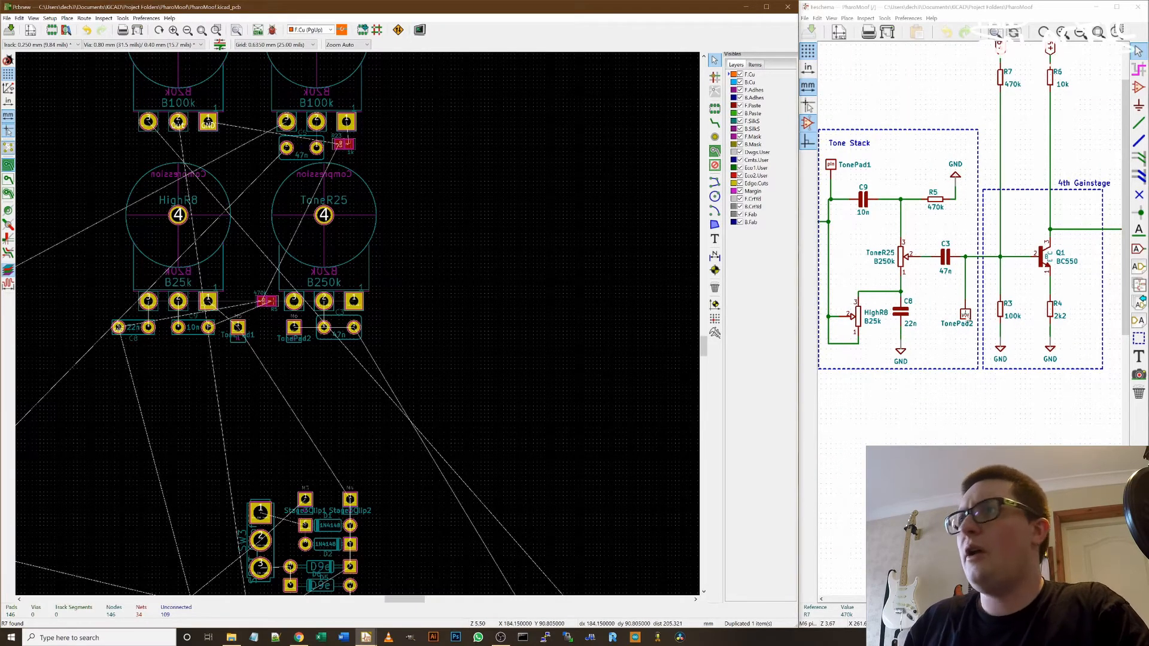
scroll(932, 326, "down", 5)
scroll(930, 312, "up", 6)
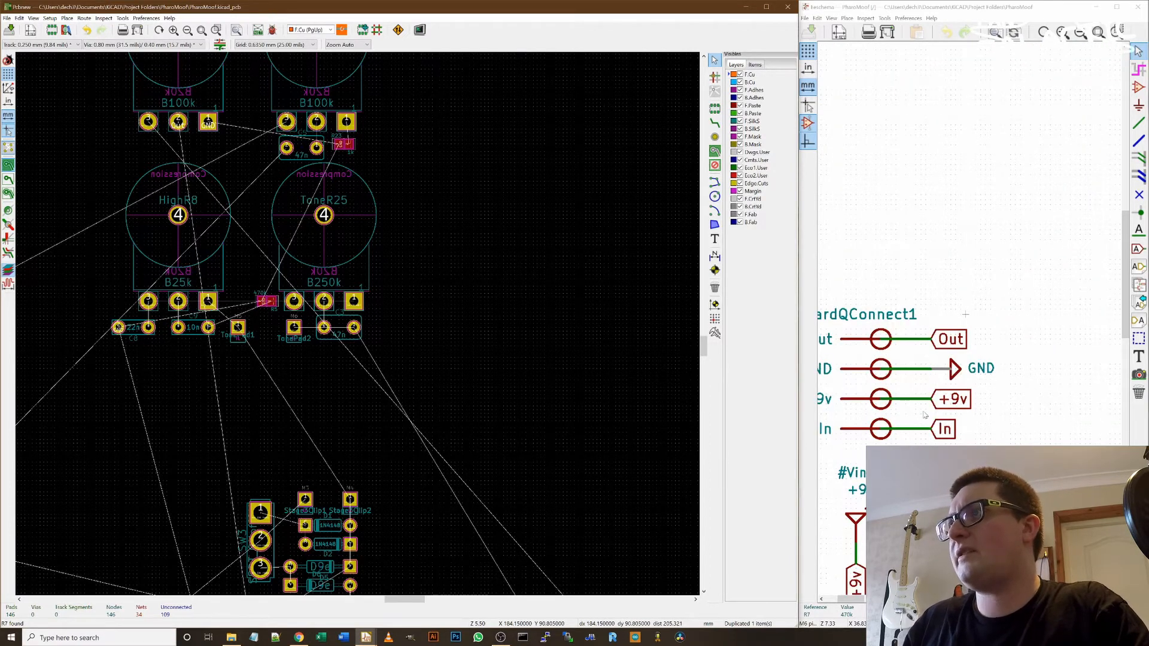
scroll(966, 317, "down", 2)
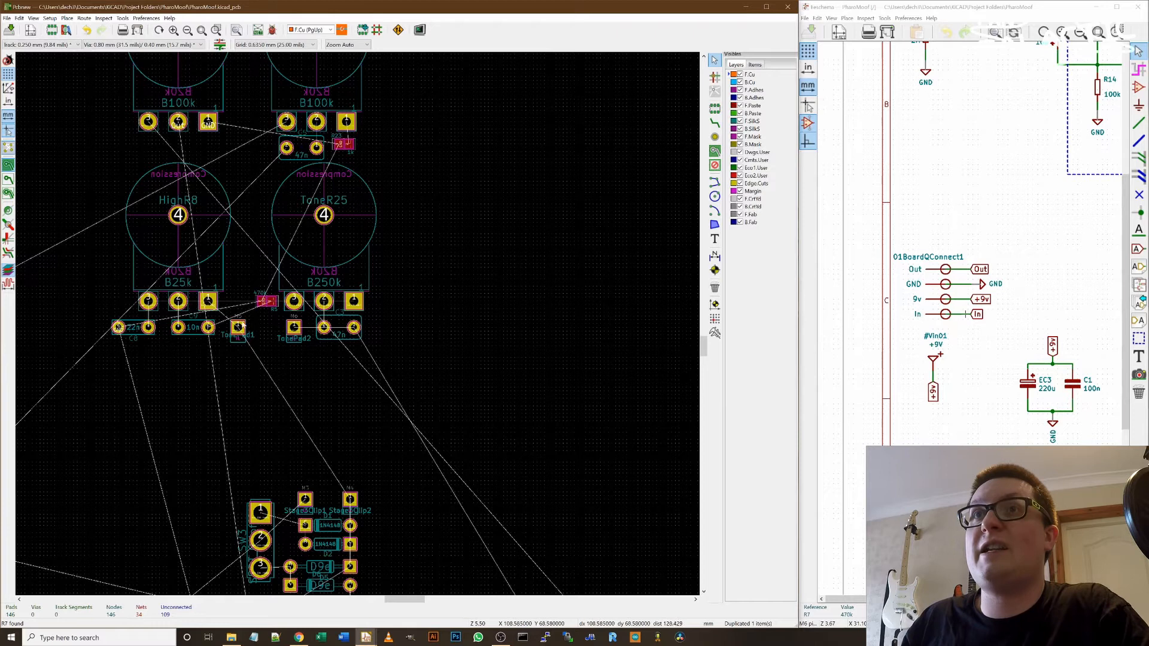
scroll(1042, 429, "down", 5)
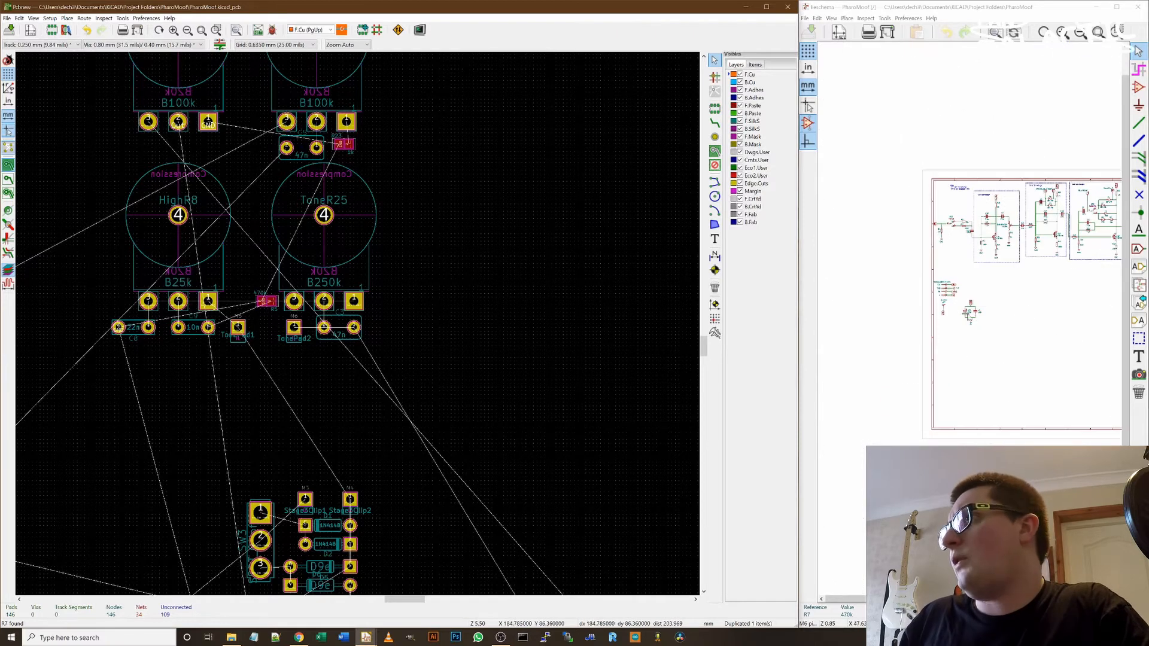
scroll(933, 299, "up", 5)
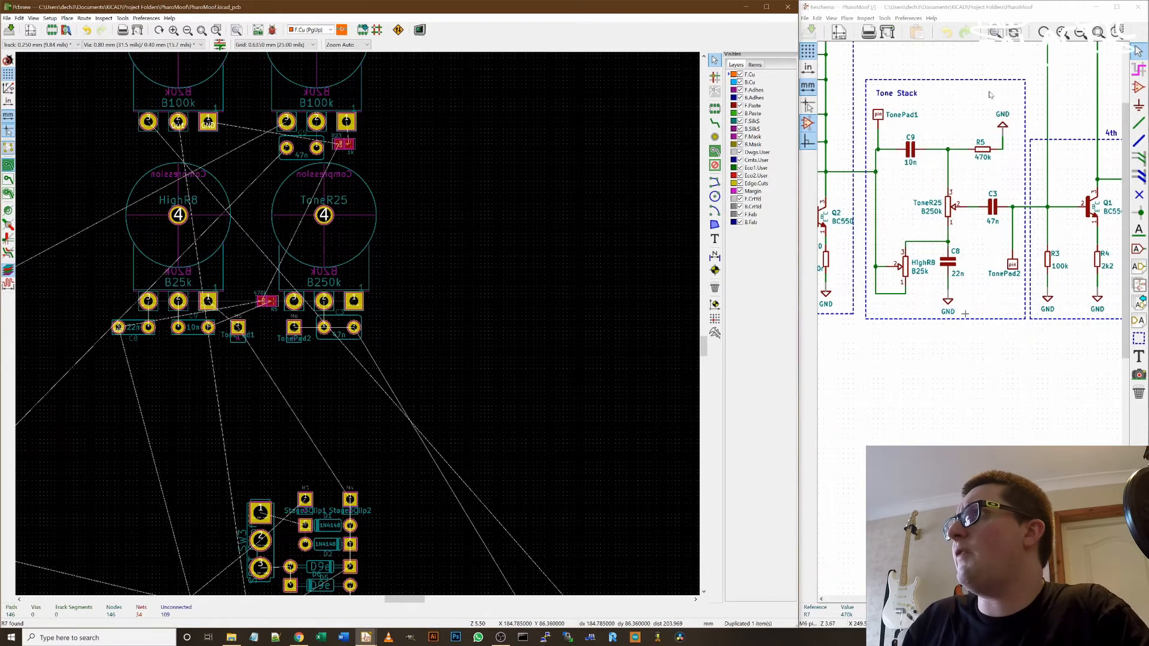
- Create a global label named BGND in the schematic and place it vertically below the tone stack
left_click(1009, 133)
left_click(1008, 132)
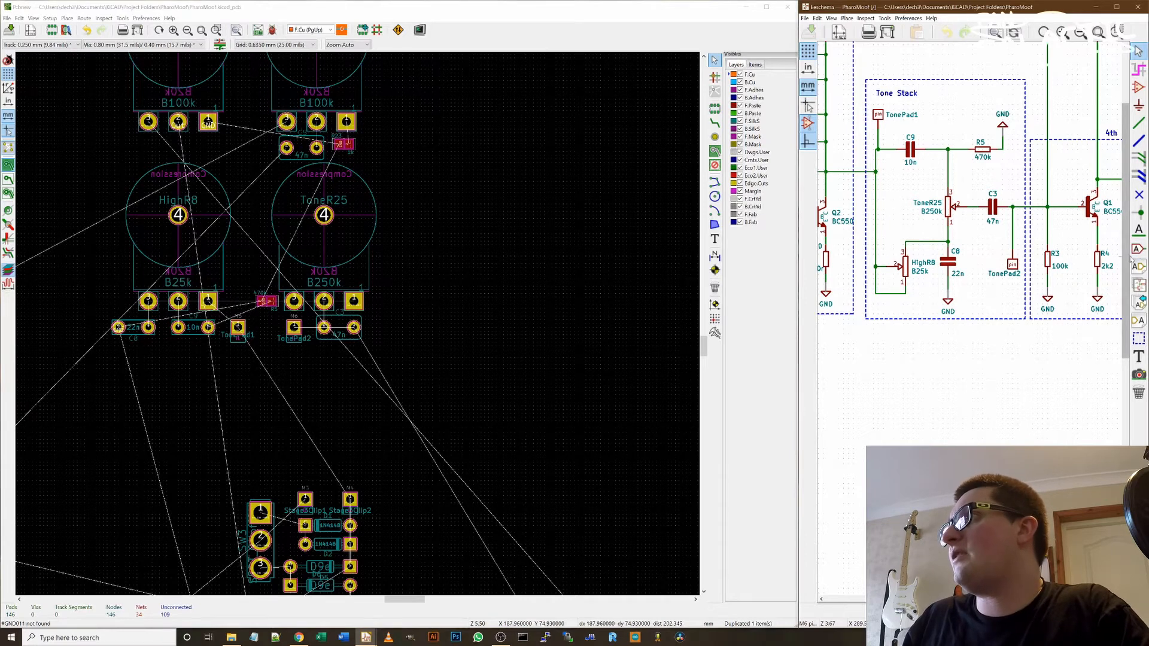
left_click(952, 367)
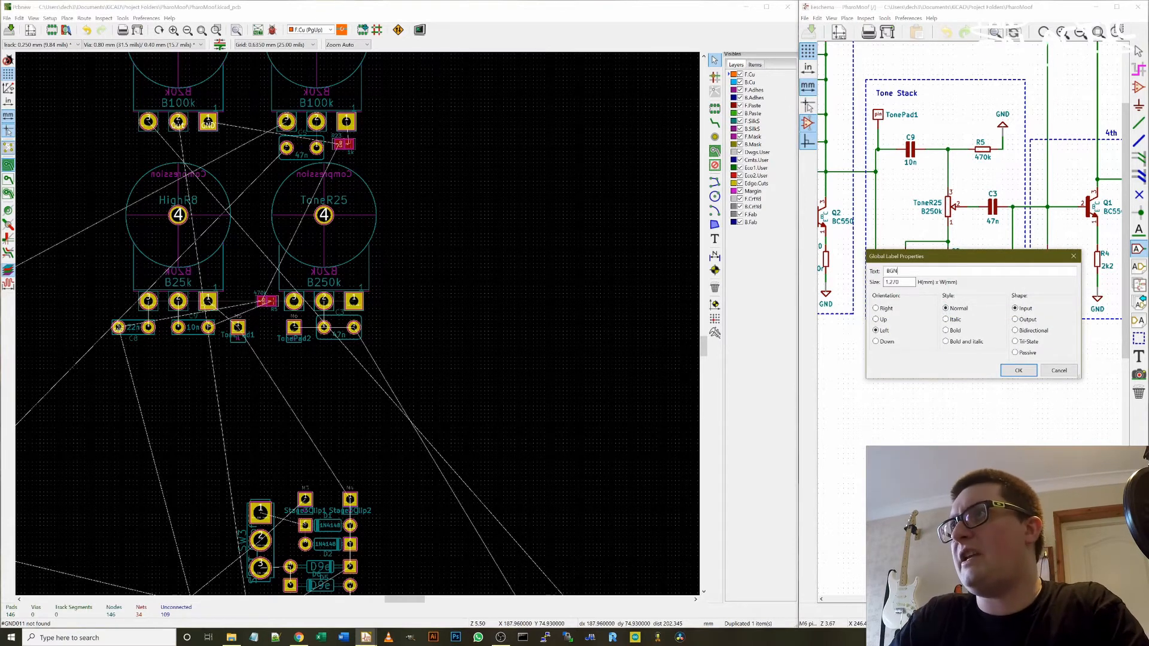
key("Return")
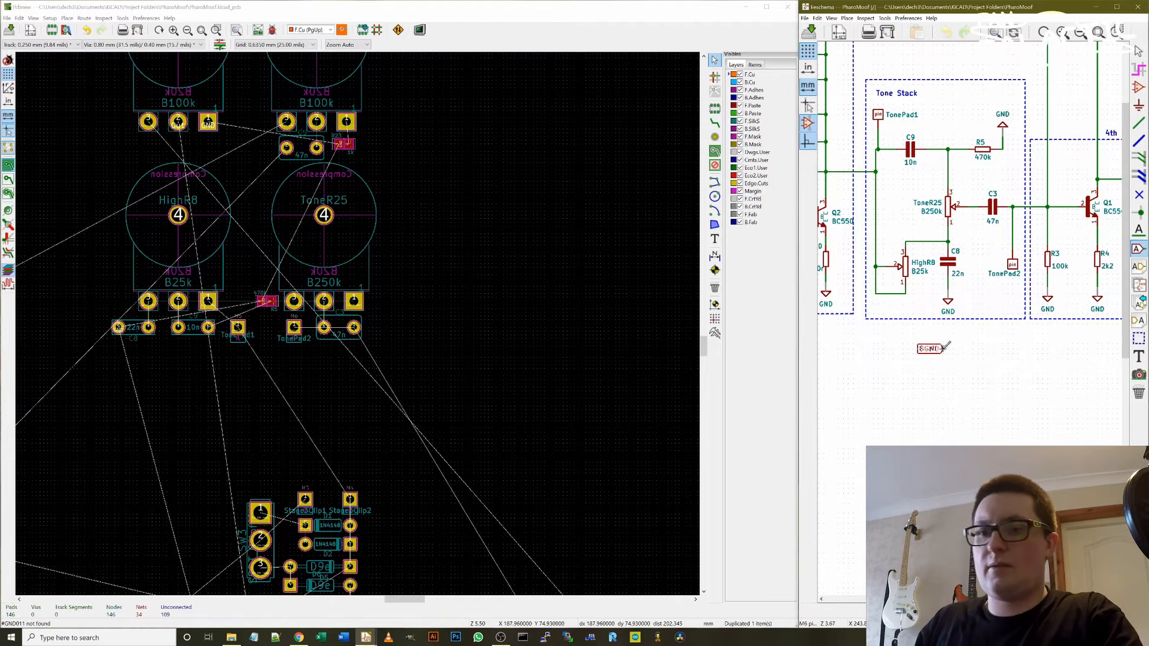
key("r")
left_click(957, 340)
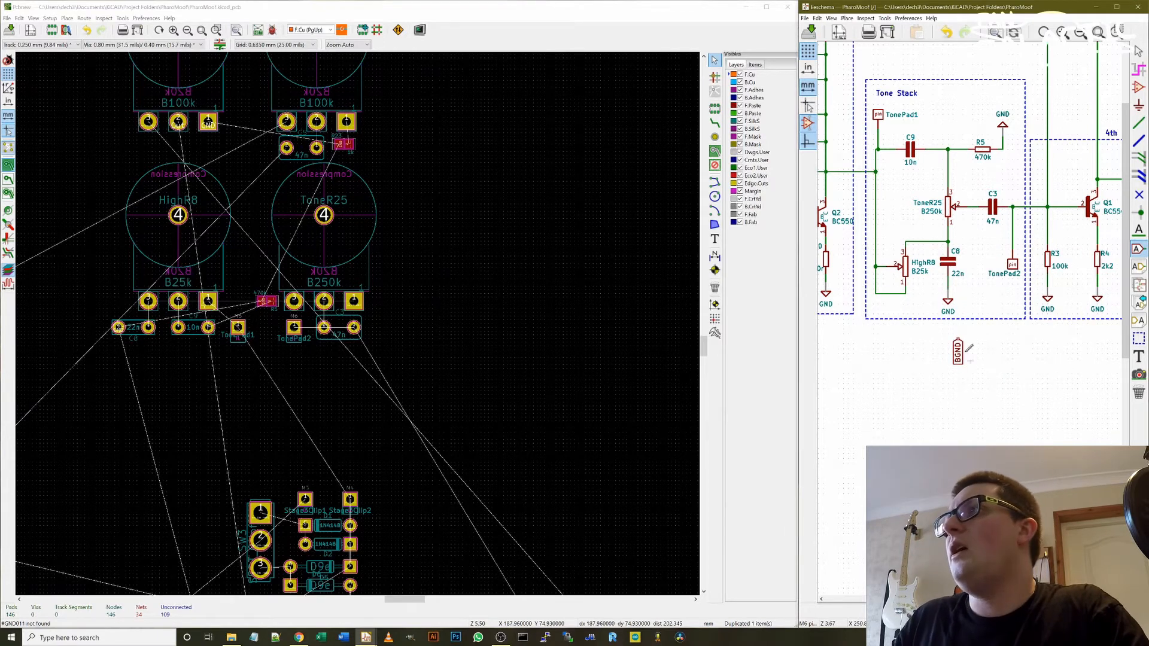
- Replace the GND symbols at C8 and R5 in the tone stack with copies of the BGND label
scroll(967, 311, "down", 4)
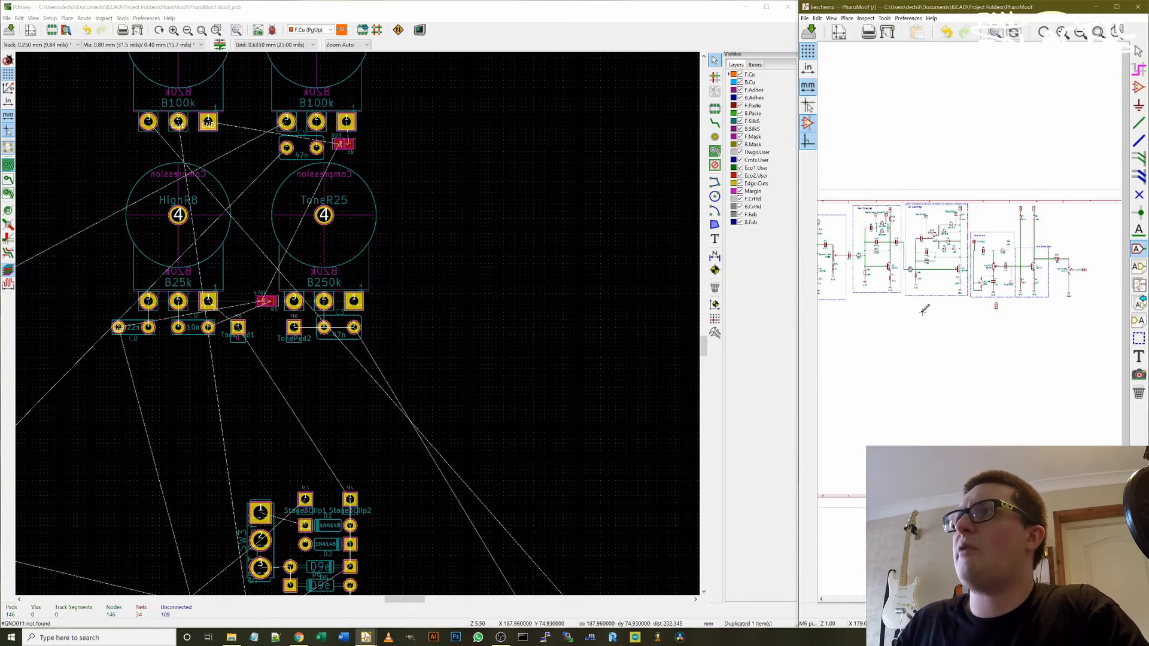
scroll(967, 311, "up", 5)
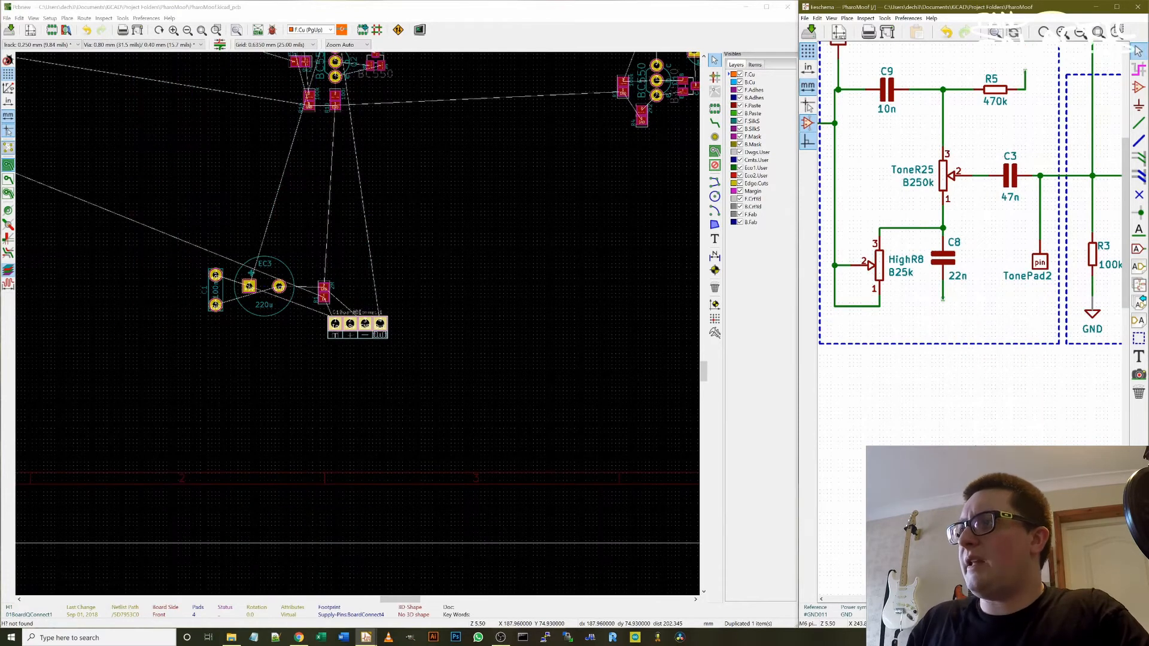
key("c")
left_click(944, 301)
key("c")
scroll(996, 168, "down", 1)
scroll(968, 317, "up", 1)
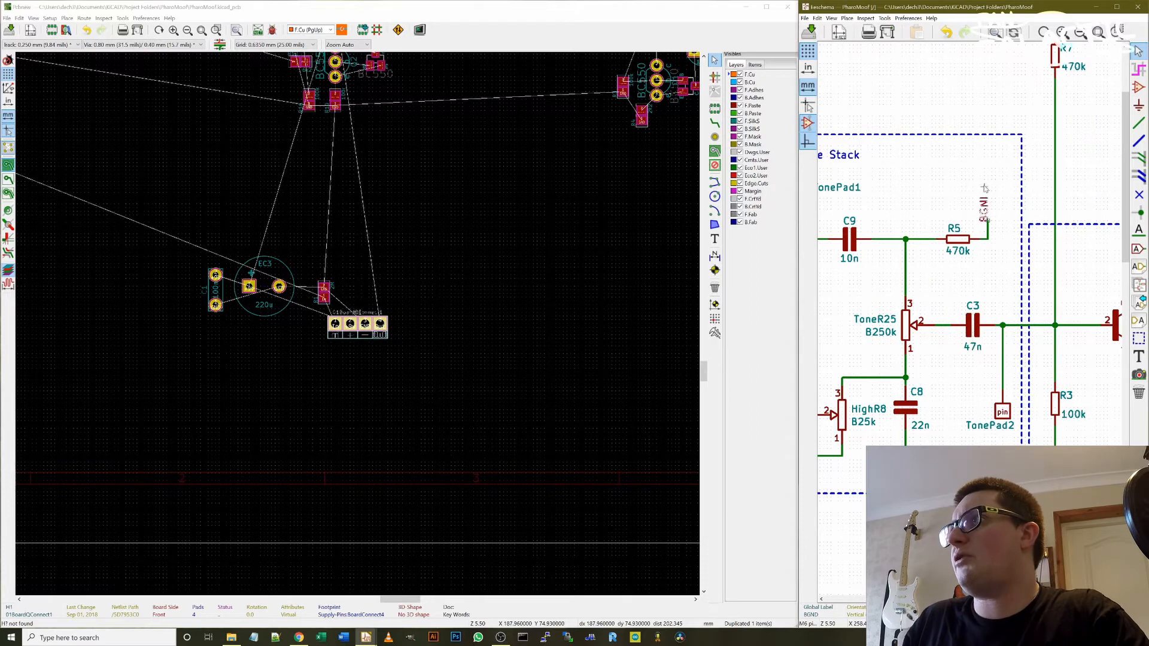
left_click(984, 188)
scroll(987, 204, "down", 2)
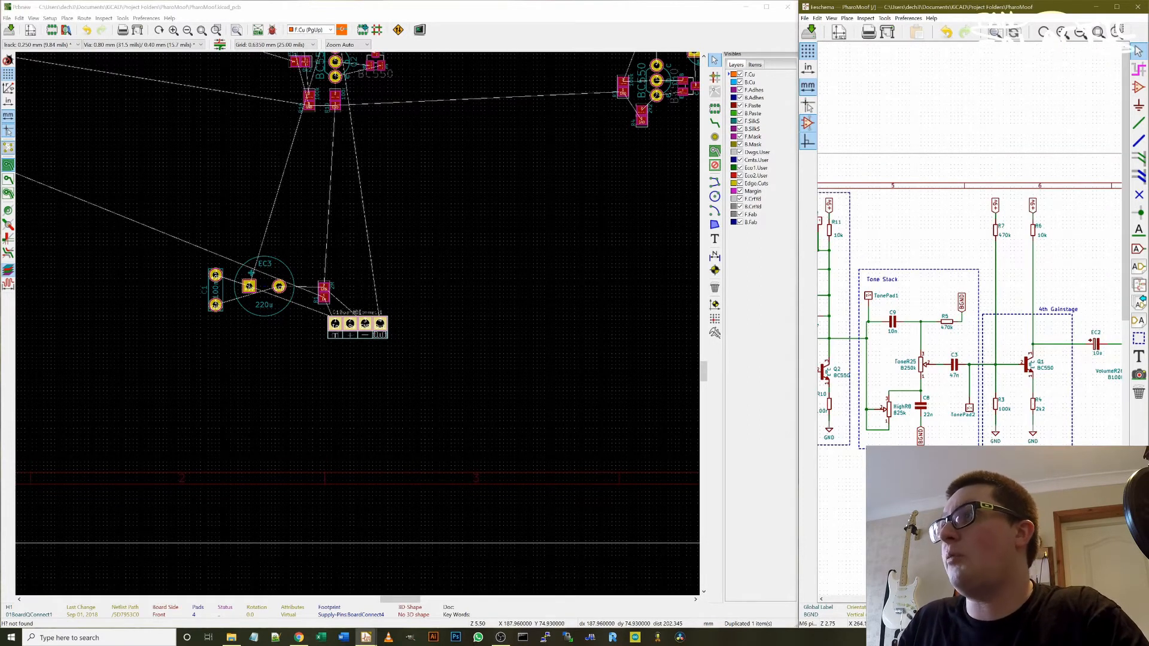
- Add a 01BoardQConnect1 connector with a BGND label on its GND pin, and move the tone stack block clear of the fourth gain stage
scroll(869, 154, "down", 2)
left_click_drag(868, 154, 865, 150)
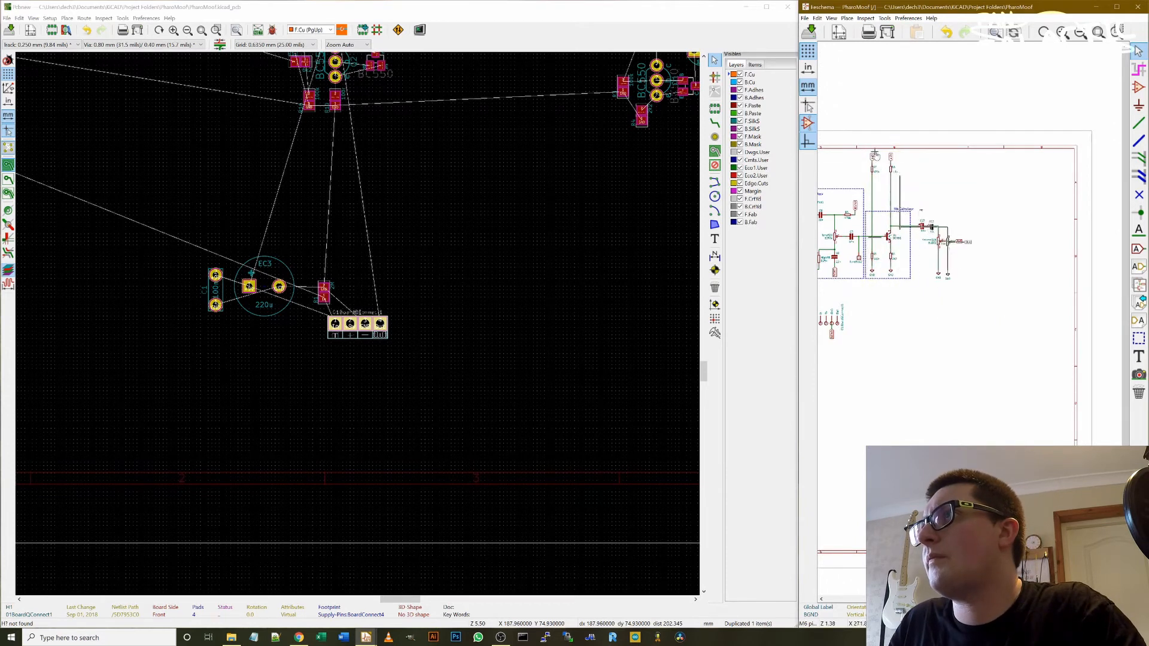
scroll(965, 318, "down", 1)
scroll(965, 318, "up", 3)
left_click_drag(988, 280, 850, 61)
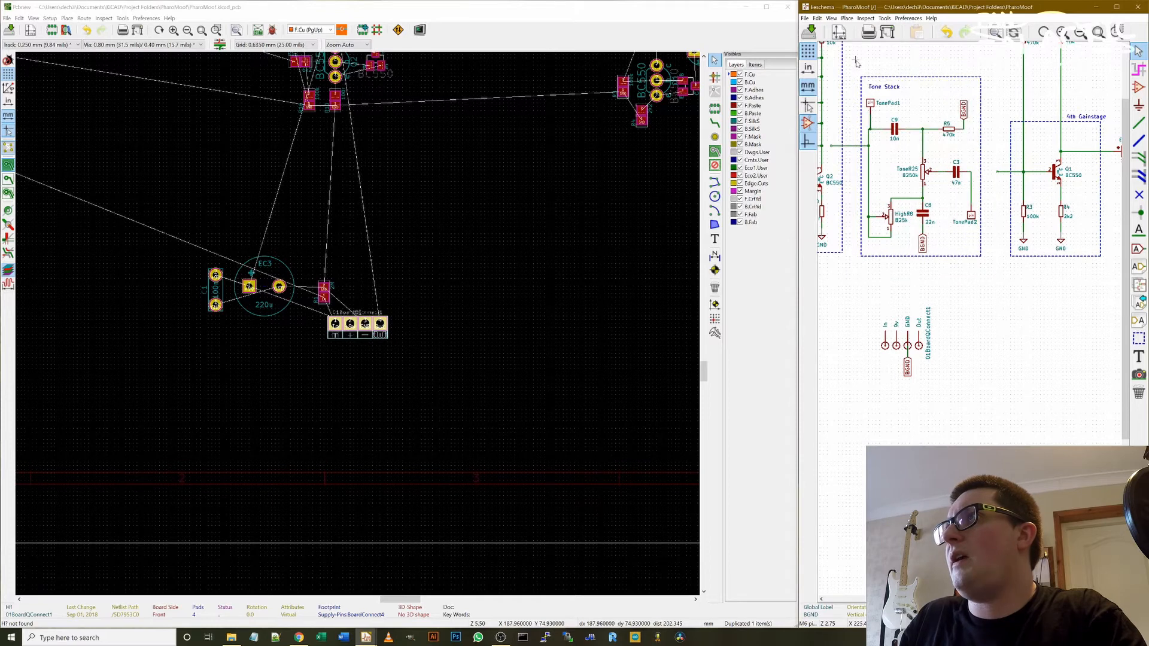
left_click(856, 63)
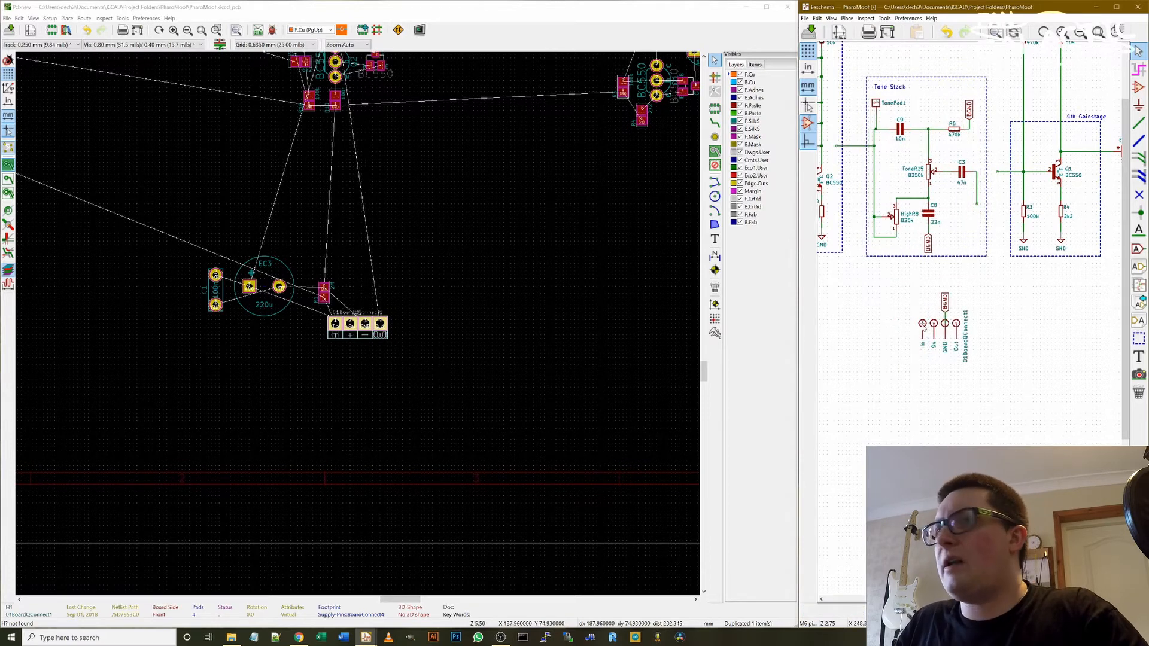
- Wire the tone stack's input to the new connector's In pin and the output of C3 to its Out pin
key("w")
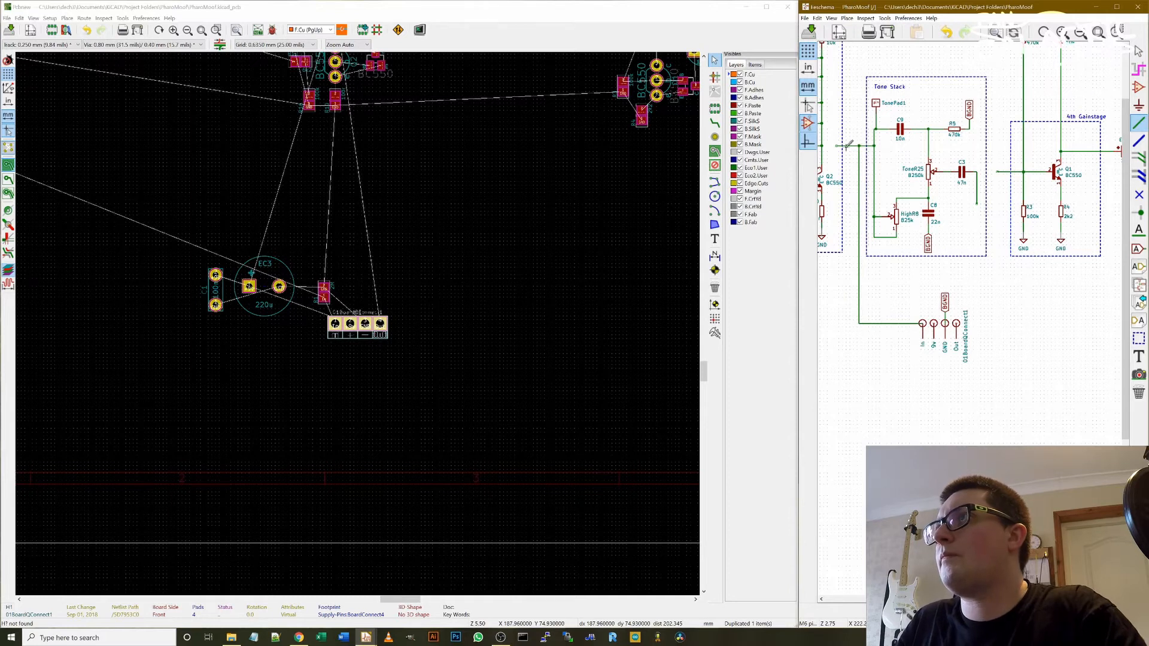
key("Escape")
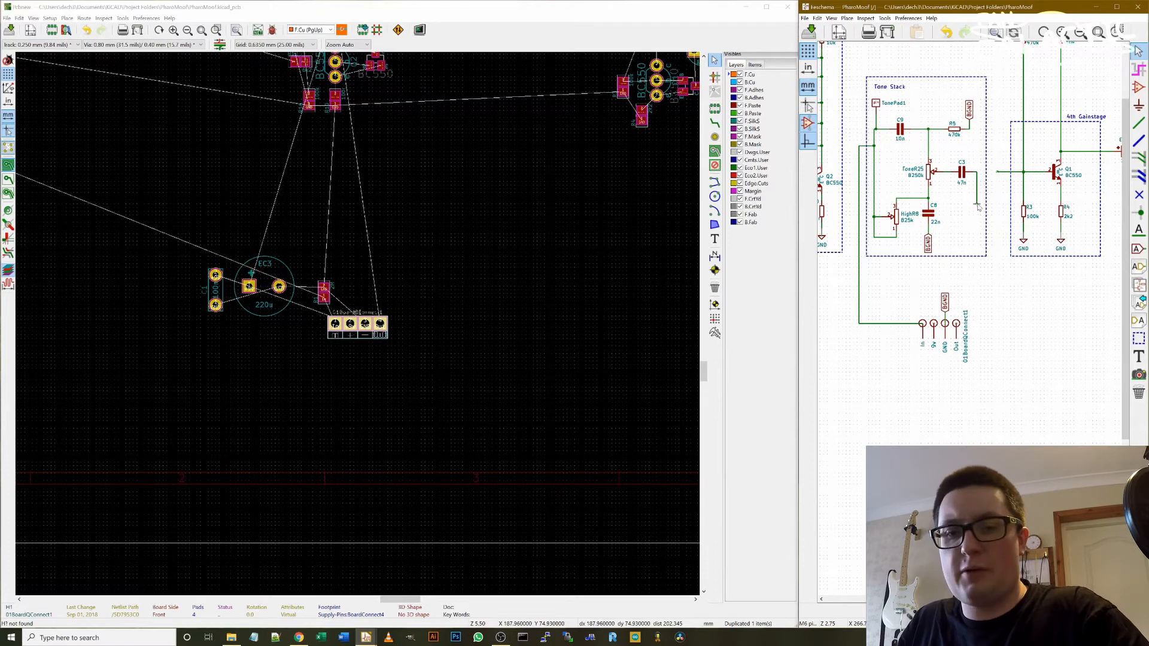
key("w")
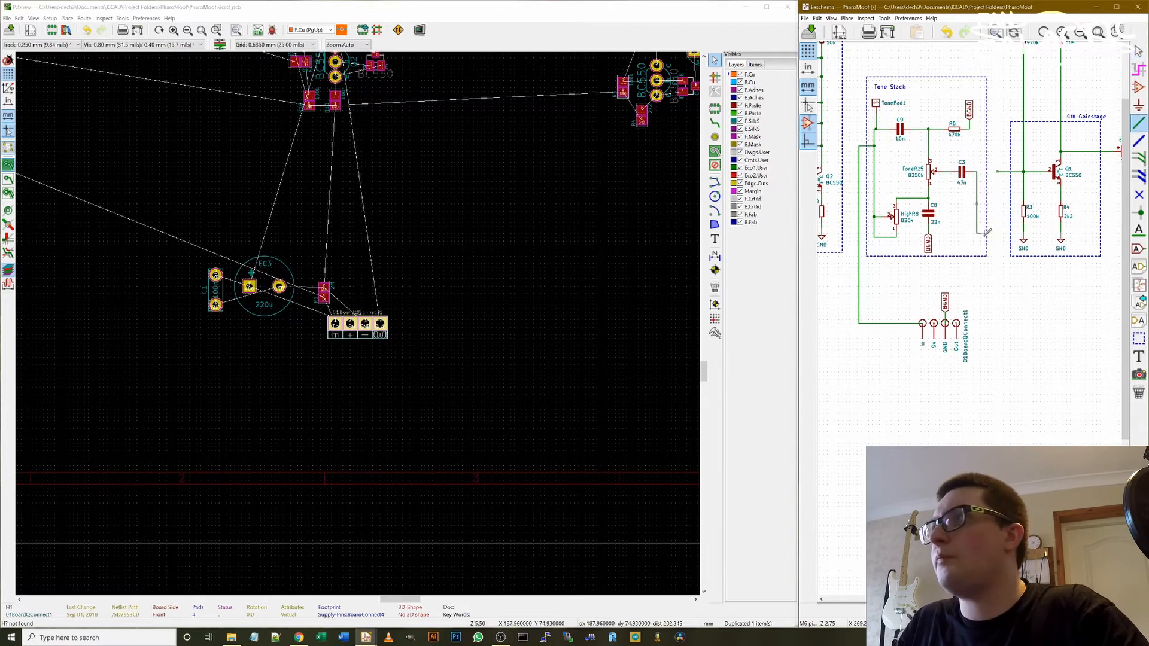
left_click(956, 320)
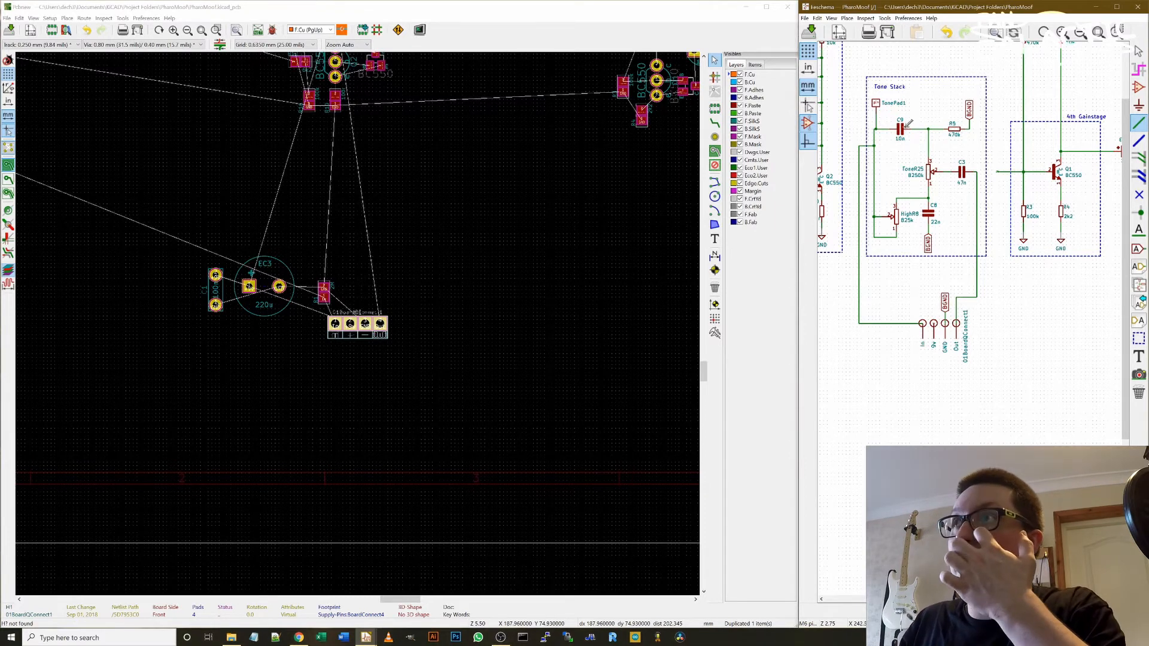
- Place a +9v global label below the connector and a copy of TonePad1 in the space above its 9v pin
scroll(933, 324, "up", 2)
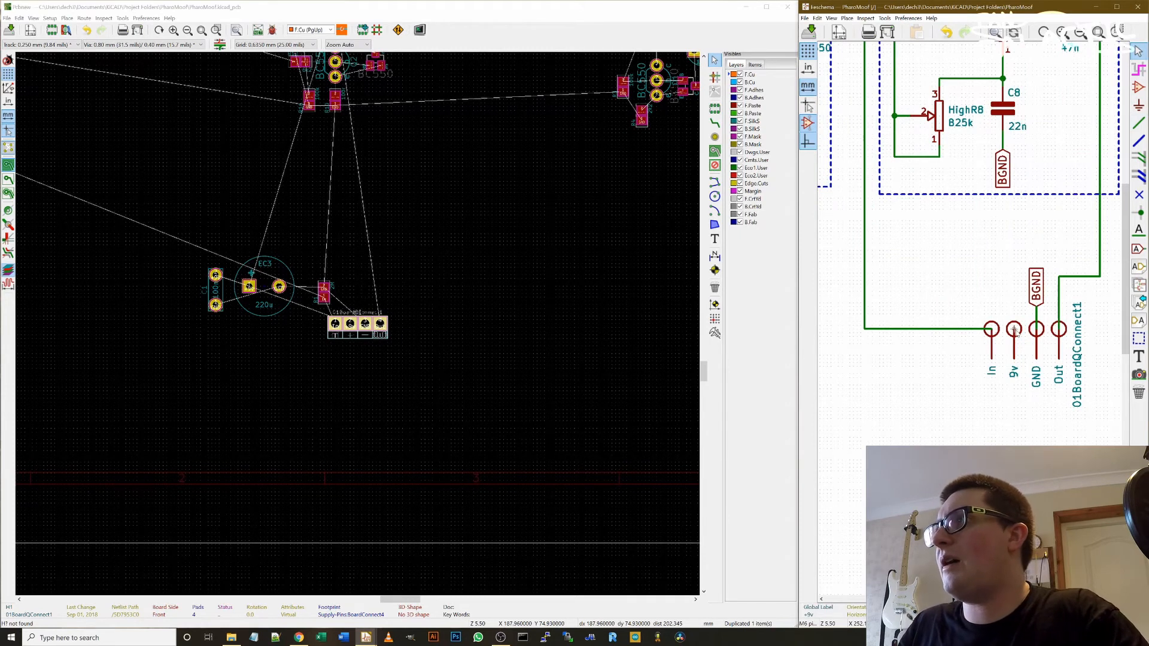
scroll(1014, 334, "down", 2)
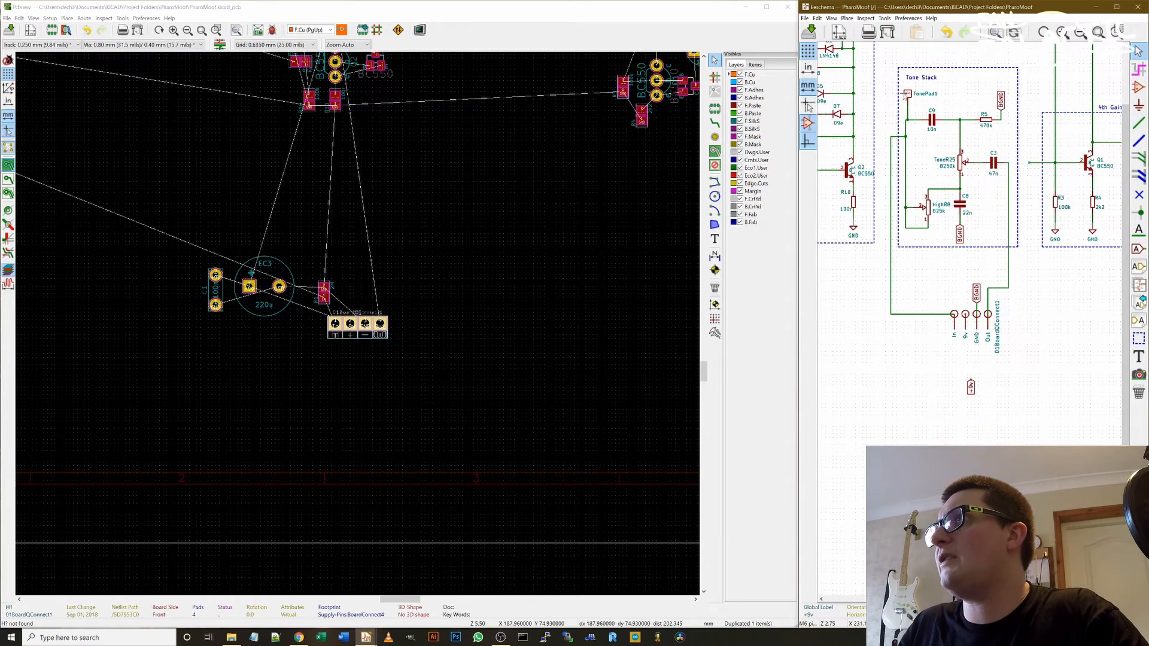
key("c")
scroll(938, 283, "up", 3)
left_click(1036, 265)
scroll(1047, 327, "down", 2)
scroll(966, 317, "up", 2)
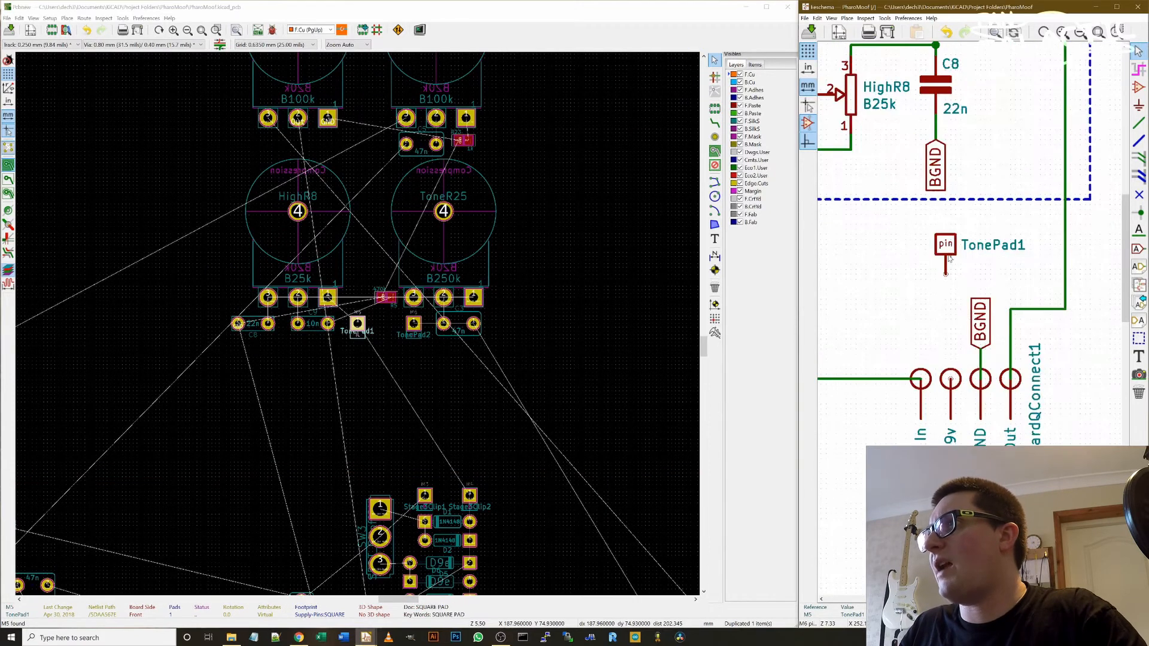
- Align the copied pad with the connector's 9v pin and wire the two together
key("m")
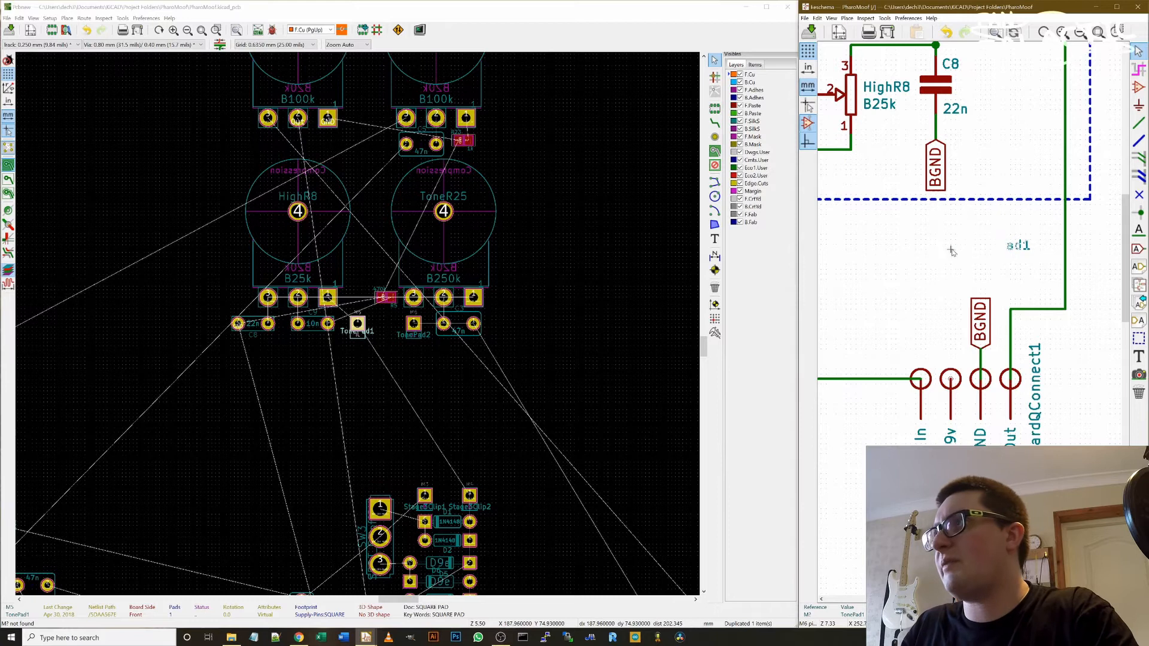
left_click(947, 252)
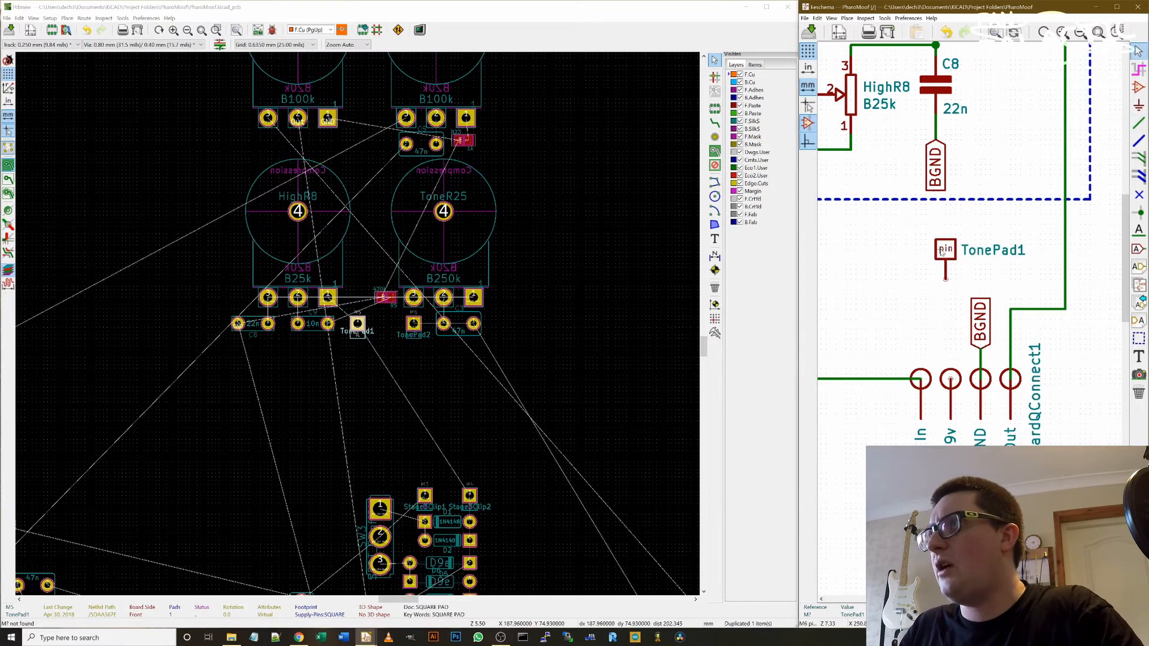
key("m")
left_click(951, 286)
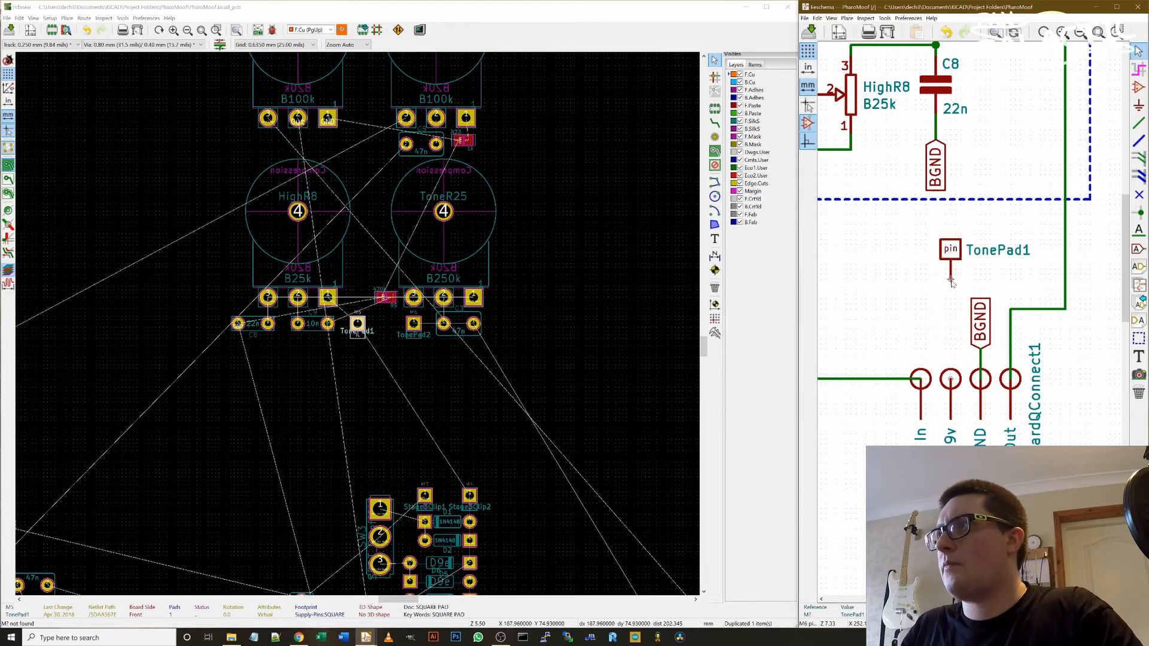
key("w")
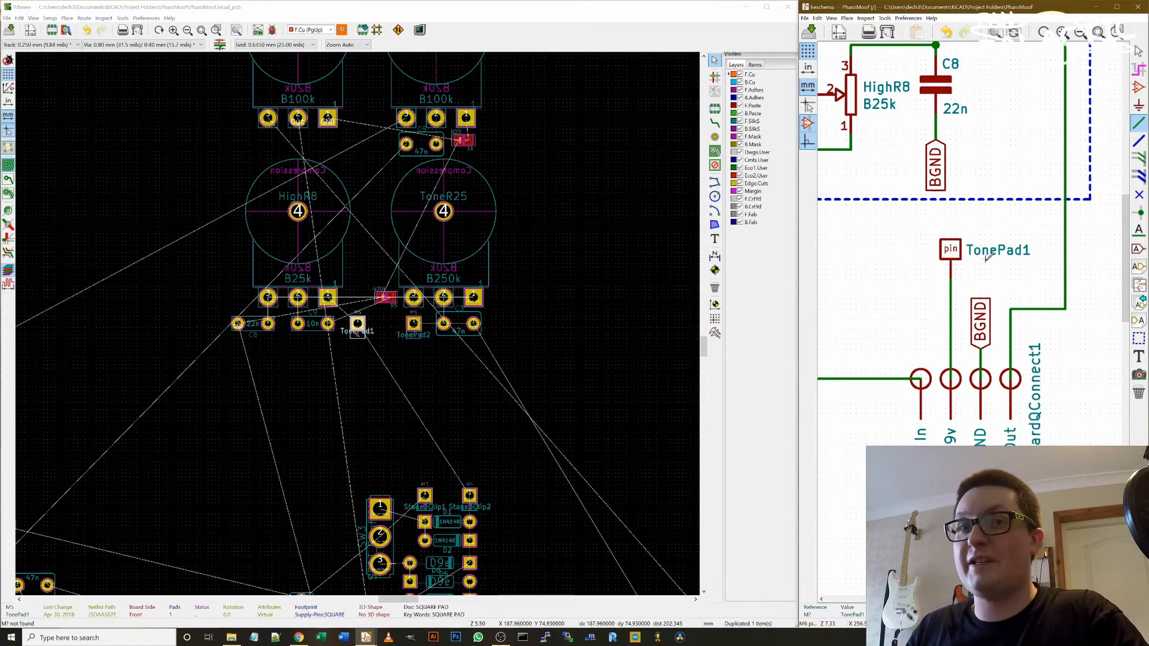
key("Escape")
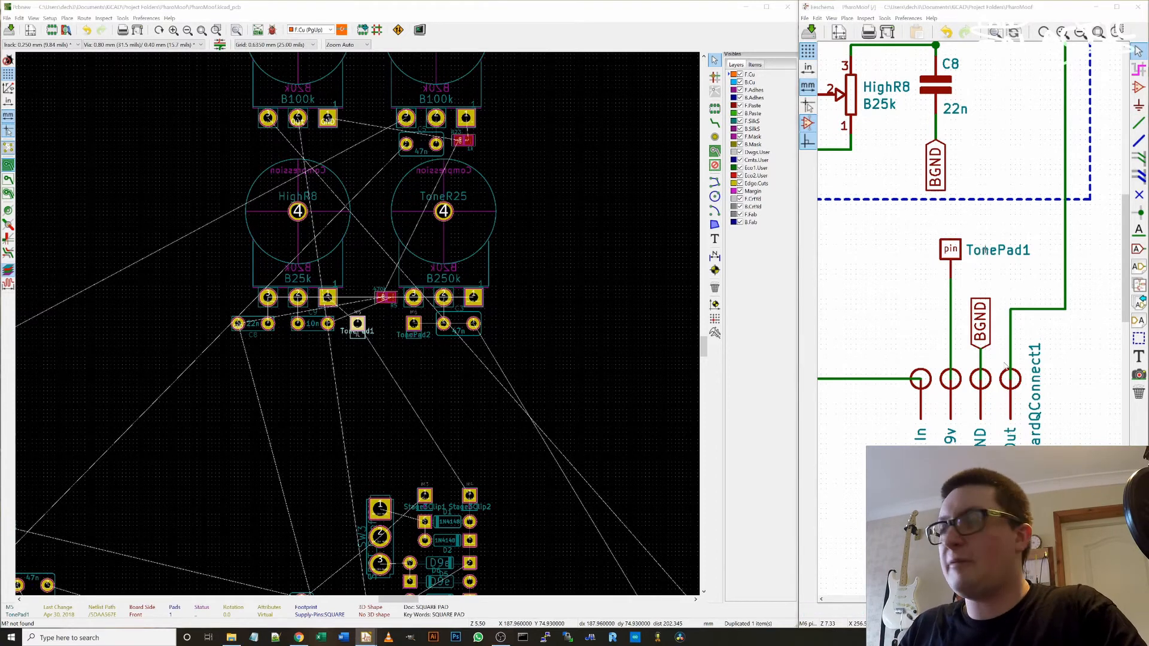
- Set the value of the copied pad above the connector to +9v
double_click(984, 251)
type("+9")
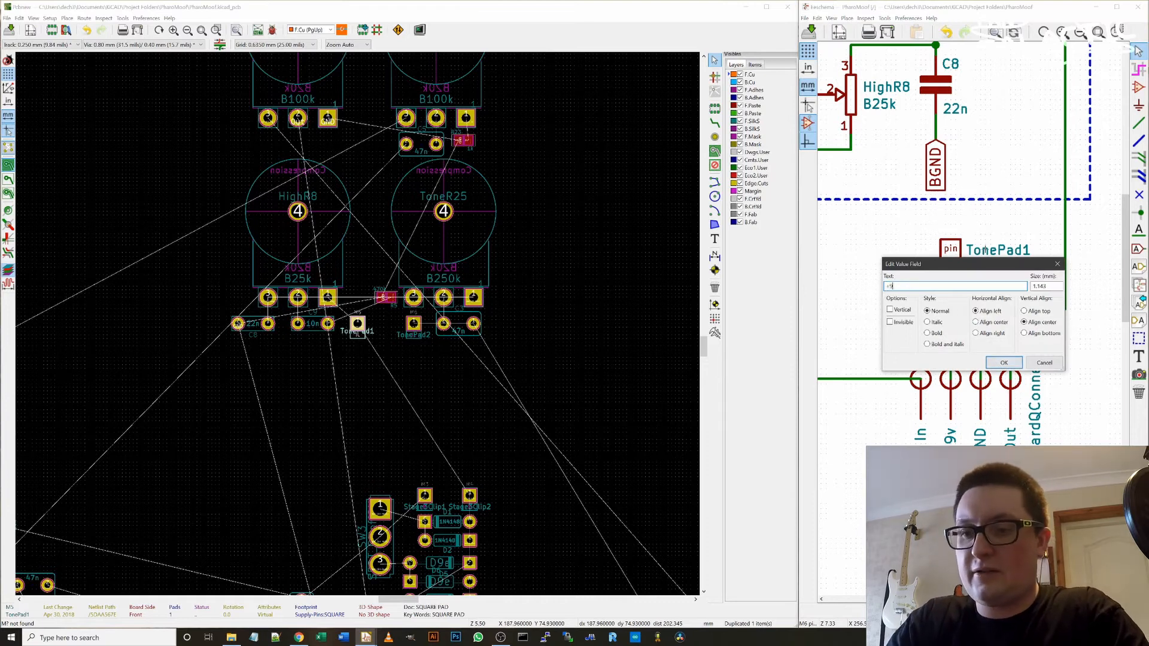
type("v")
key("Return")
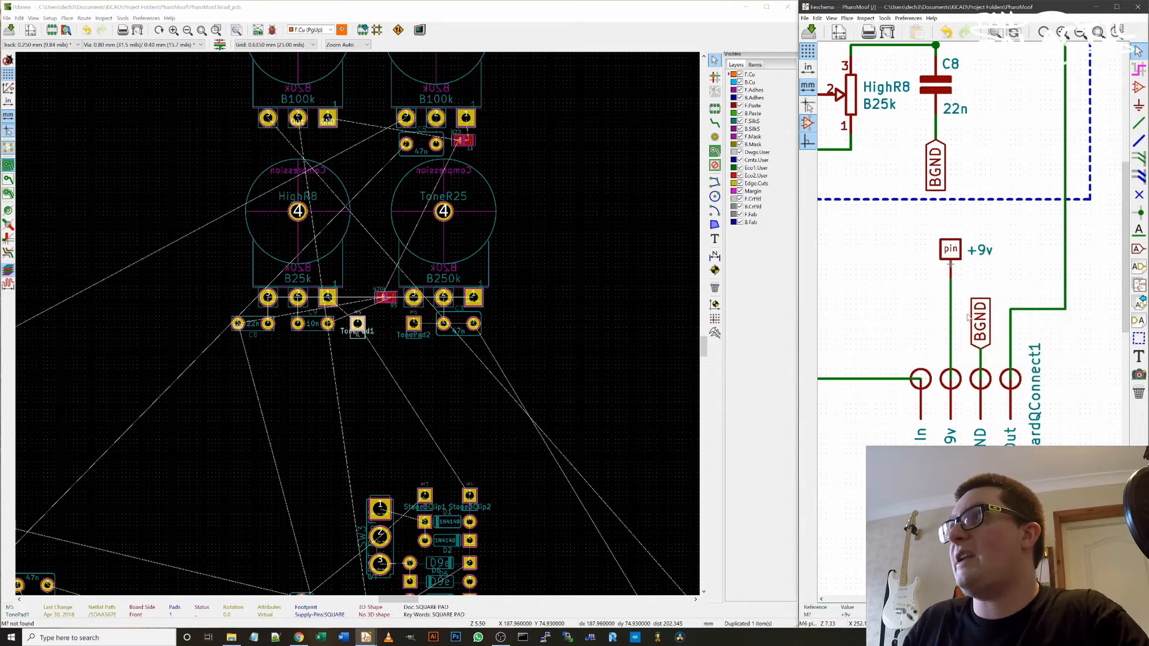
- Move the 01BoardQConnect1 connector directly below the FootswitchQC? connector and orient it so that their matching pins line up
scroll(975, 317, "down", 2)
scroll(890, 95, "down", 1)
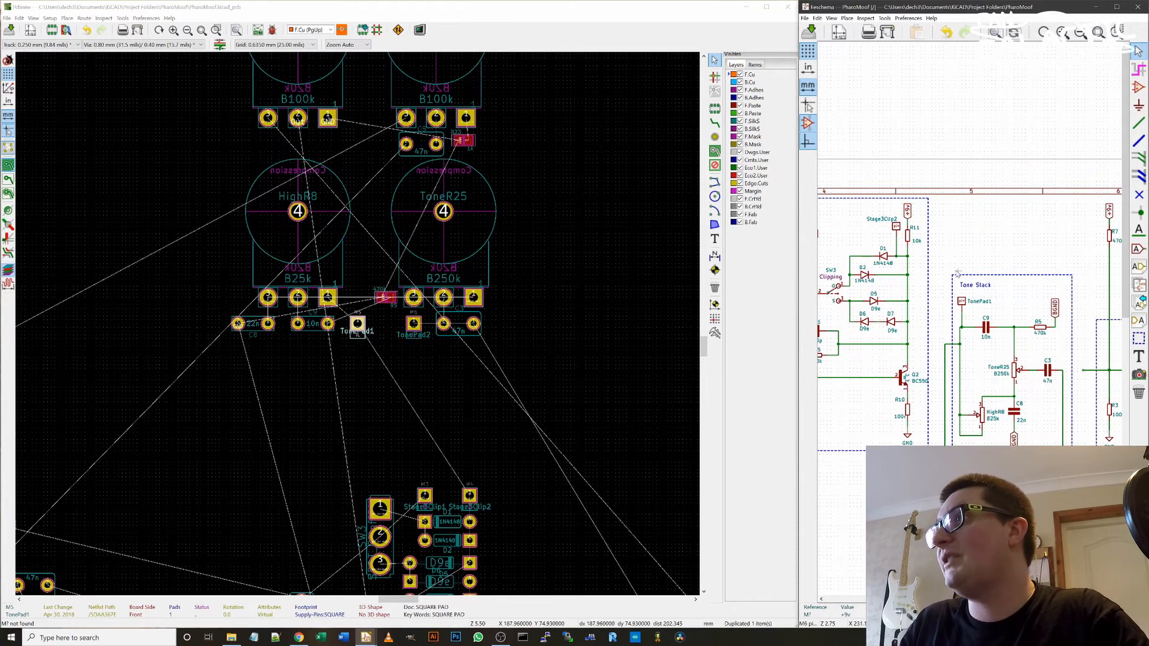
scroll(1006, 542, "down", 1)
scroll(995, 352, "up", 2)
left_click_drag(948, 344, 906, 310)
scroll(956, 324, "down", 1)
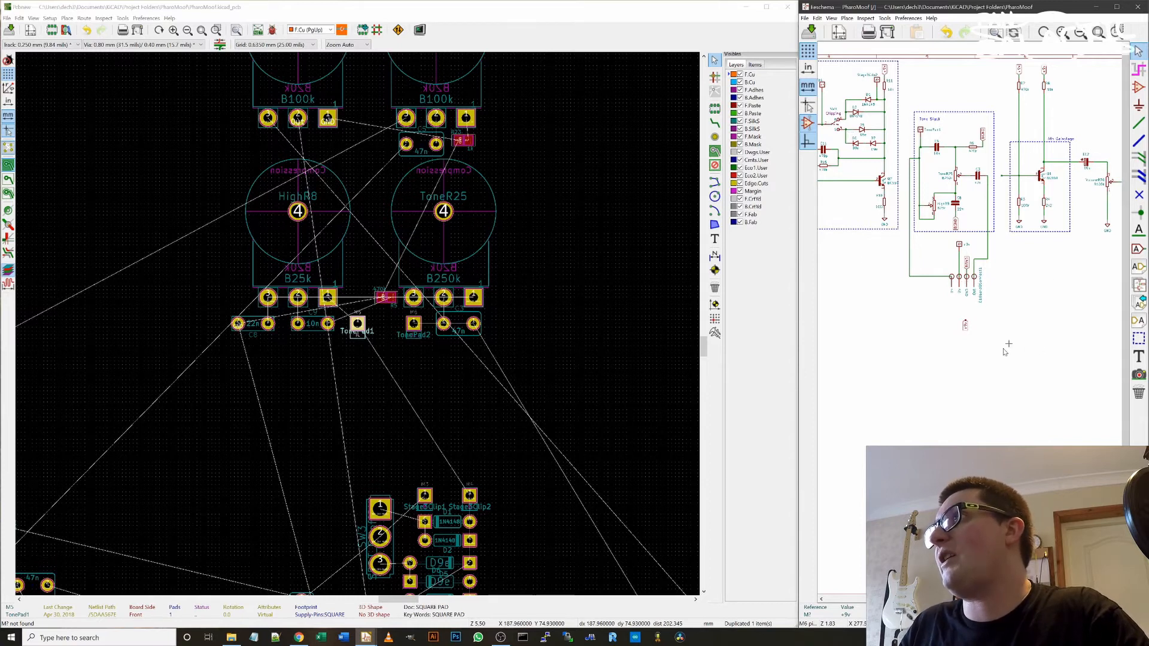
scroll(1004, 327, "up", 5)
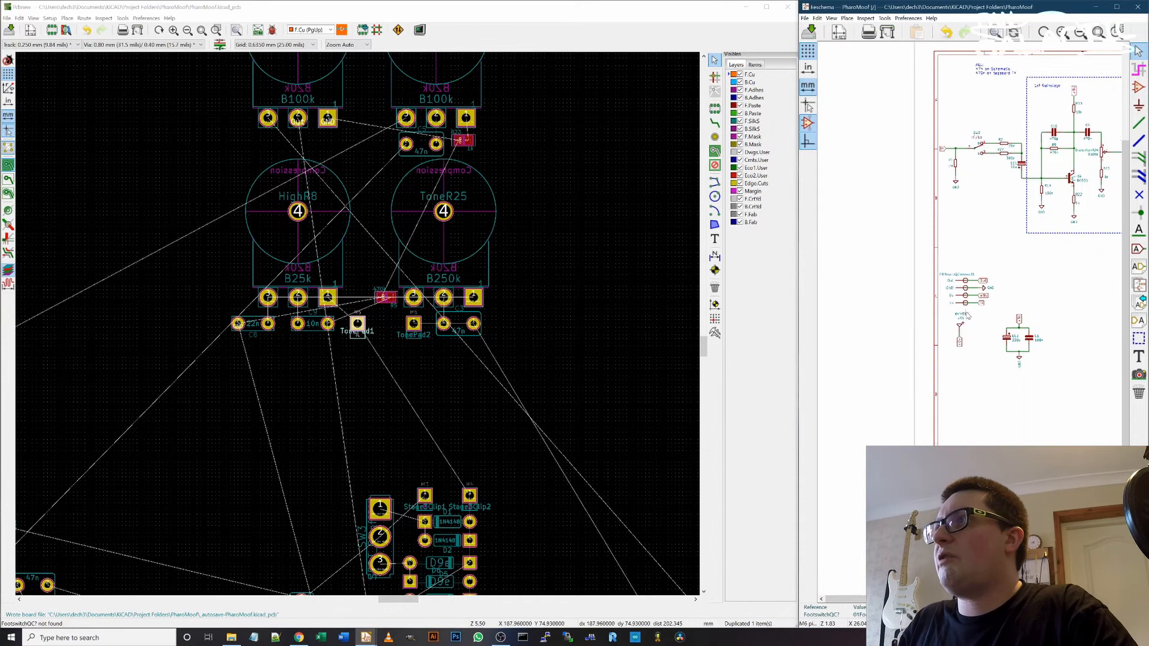
left_click(965, 285)
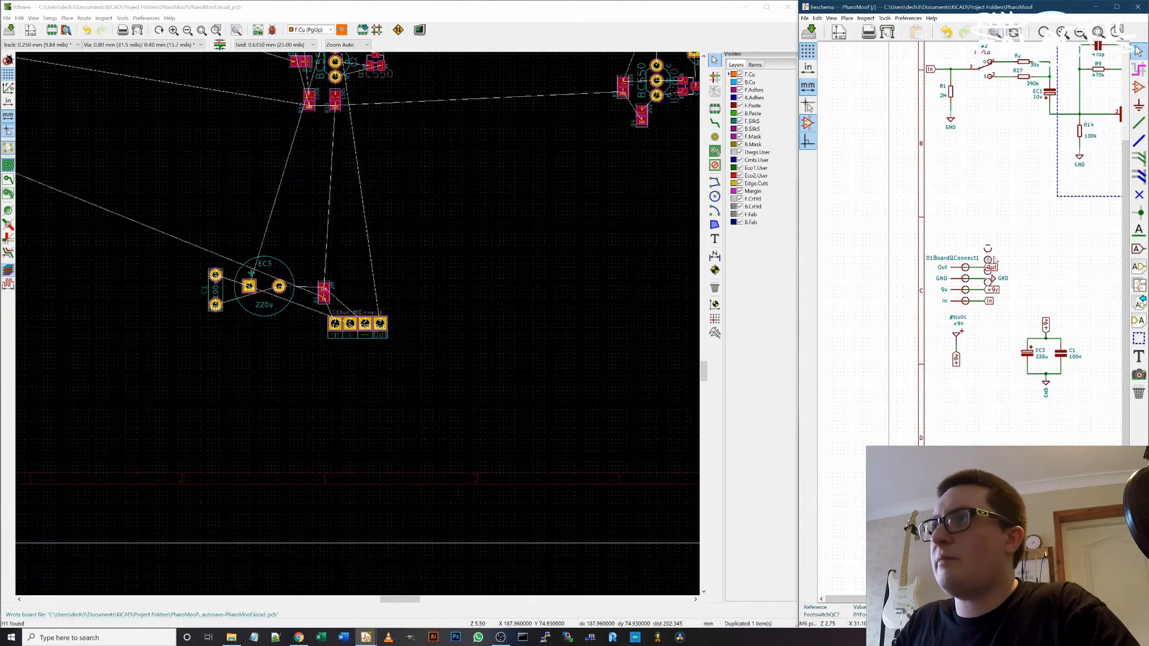
scroll(1018, 311, "down", 8)
scroll(1026, 317, "up", 6)
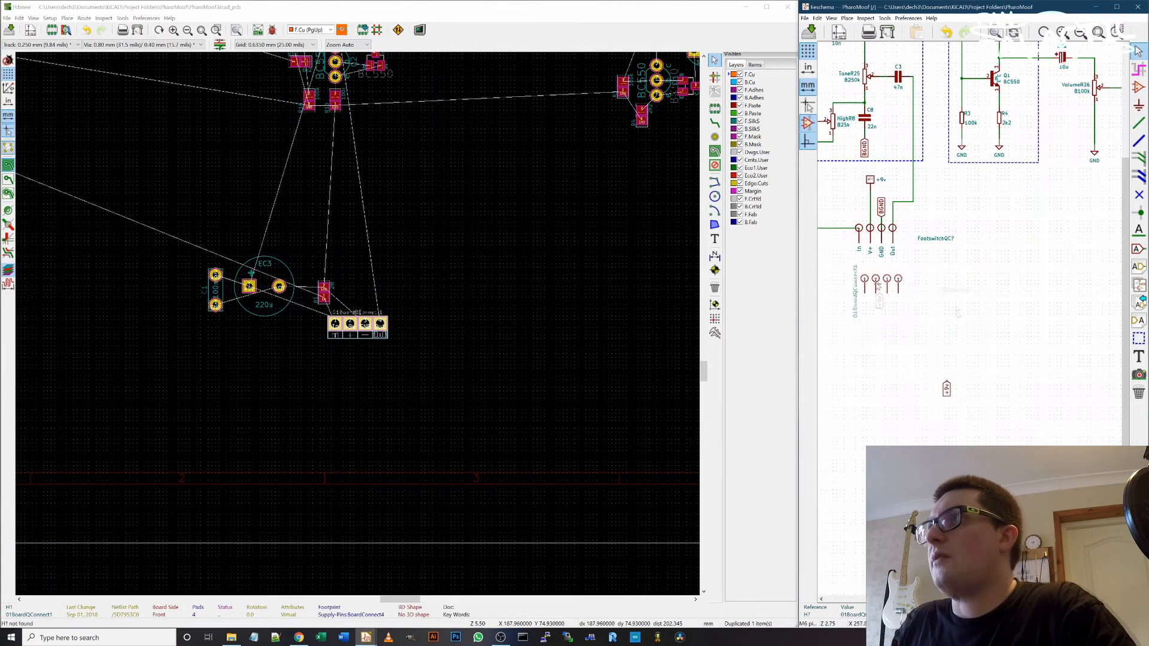
left_click(874, 277)
left_click(872, 275)
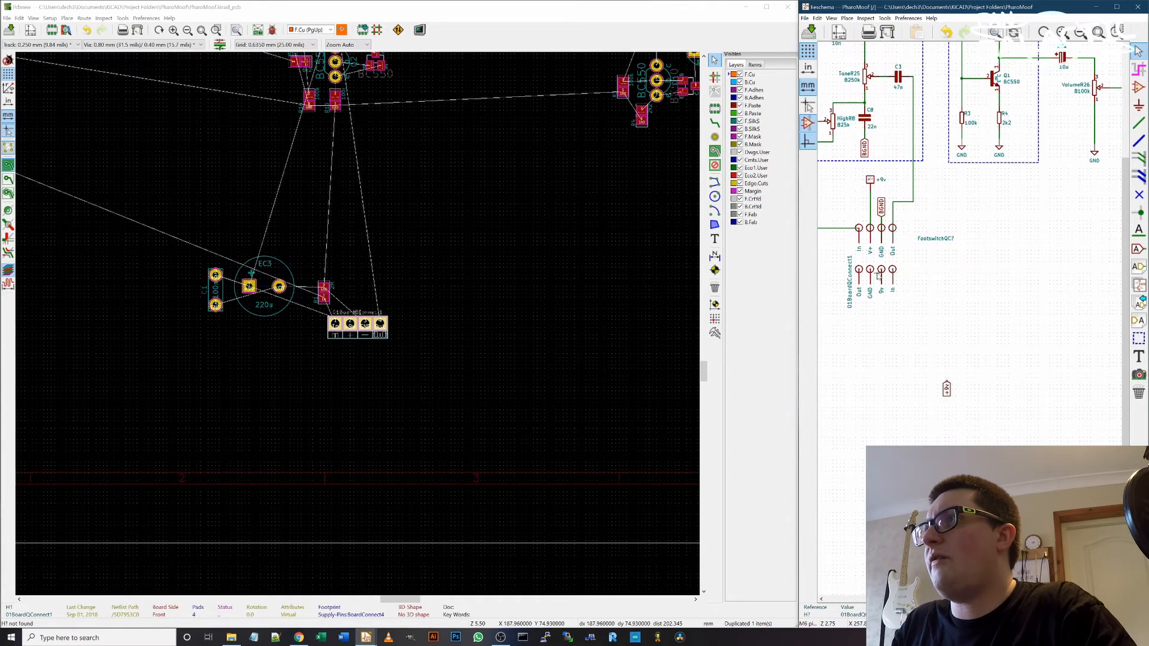
scroll(875, 274, "up", 3)
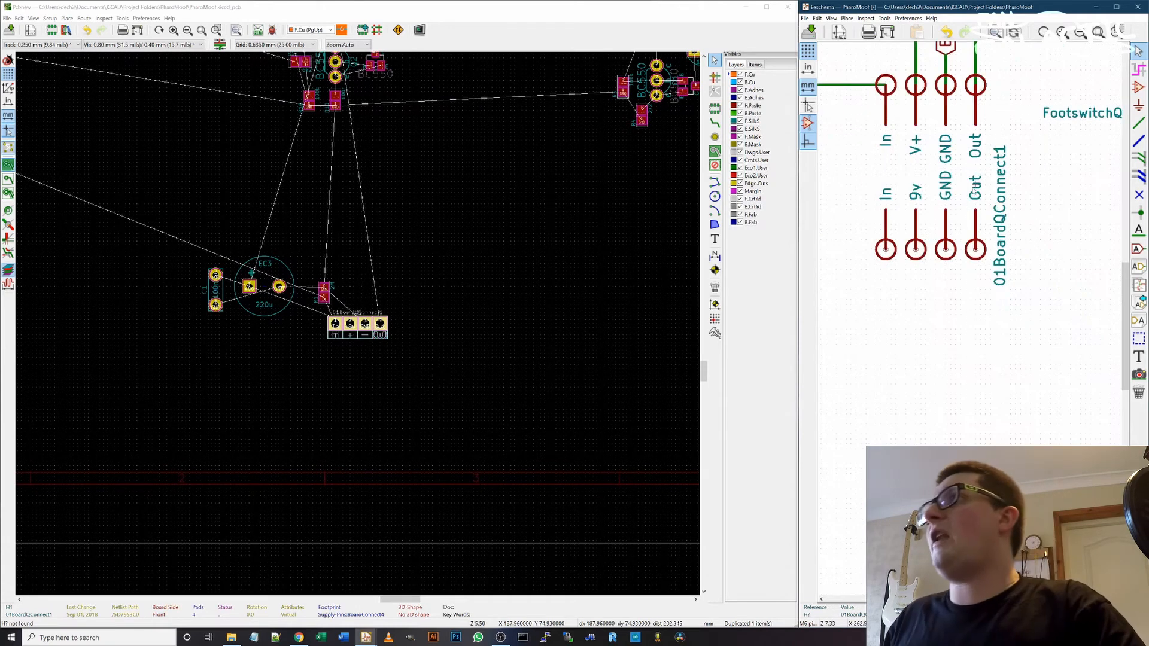
scroll(977, 198, "down", 3)
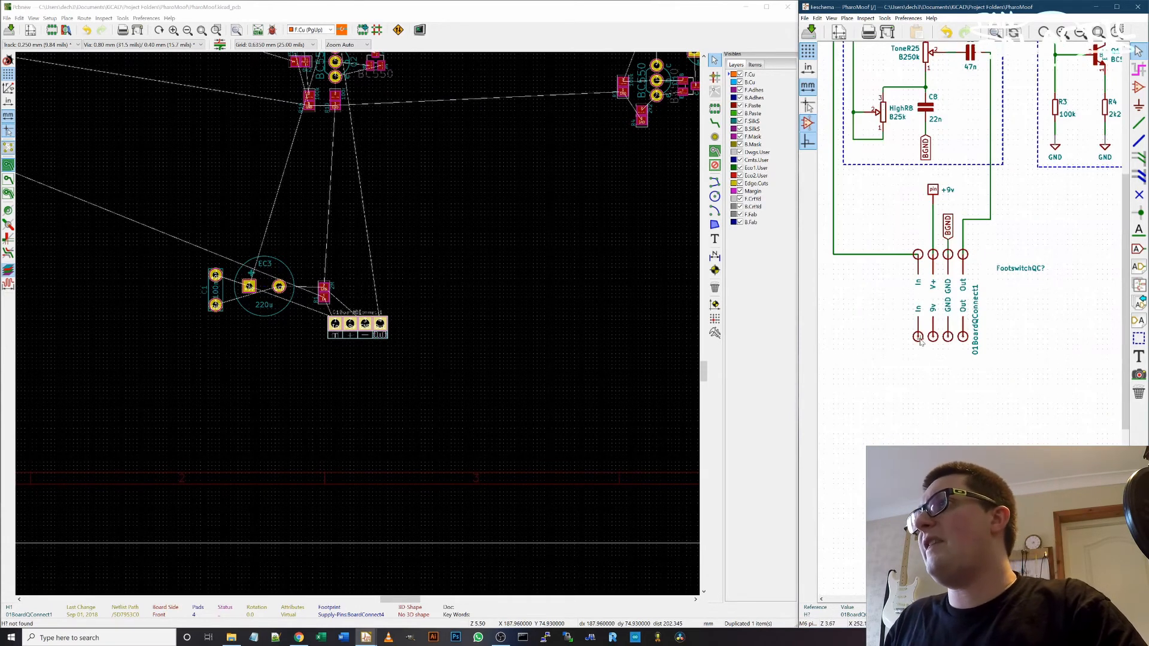
- Wire 01BoardQConnect1's In and Out pins to the neighbouring gain stages, and attach the +9v label and a GND symbol to its supply pins
scroll(921, 342, "down", 2)
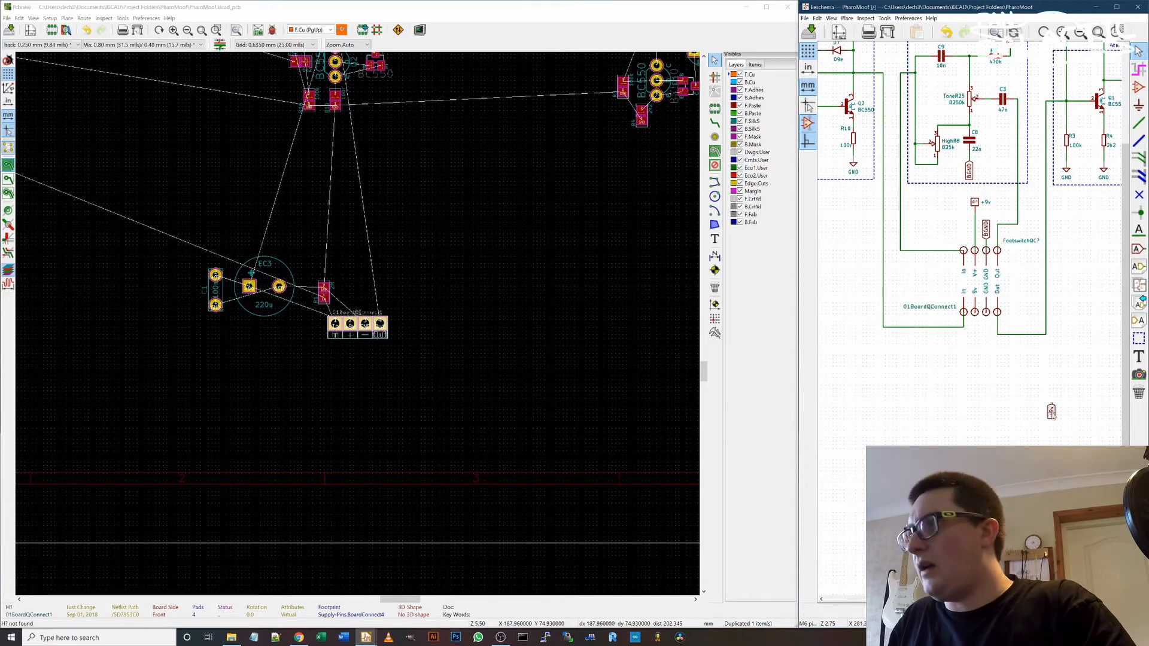
key("m")
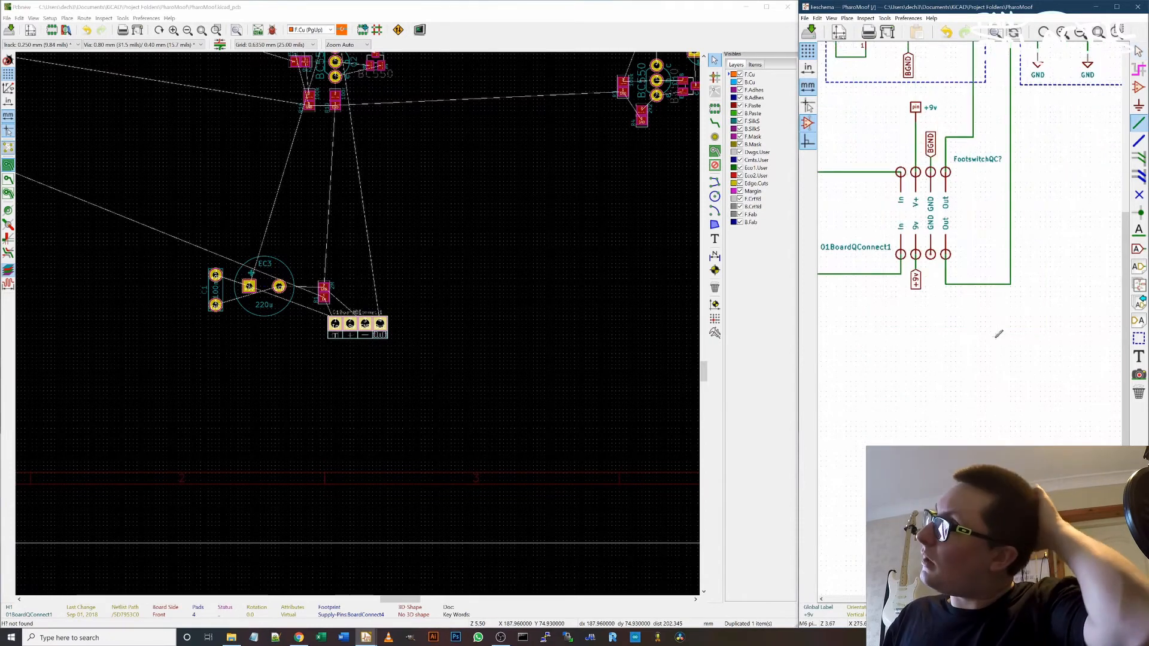
scroll(996, 336, "down", 2)
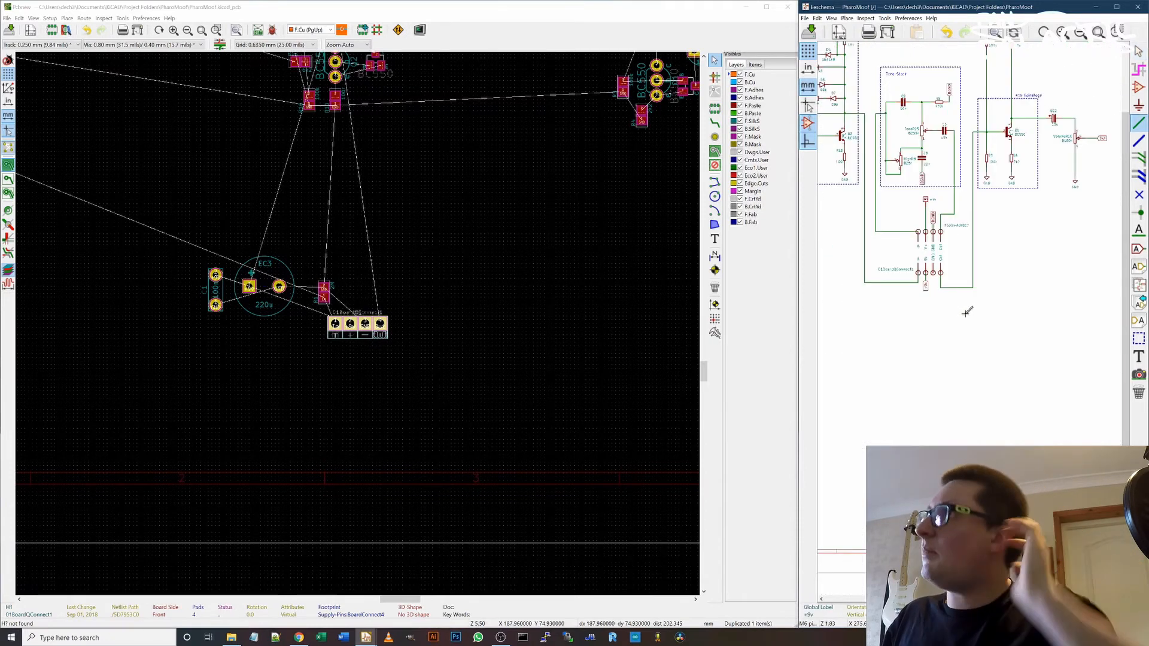
key("Escape")
left_click_drag(1086, 209, 1061, 164)
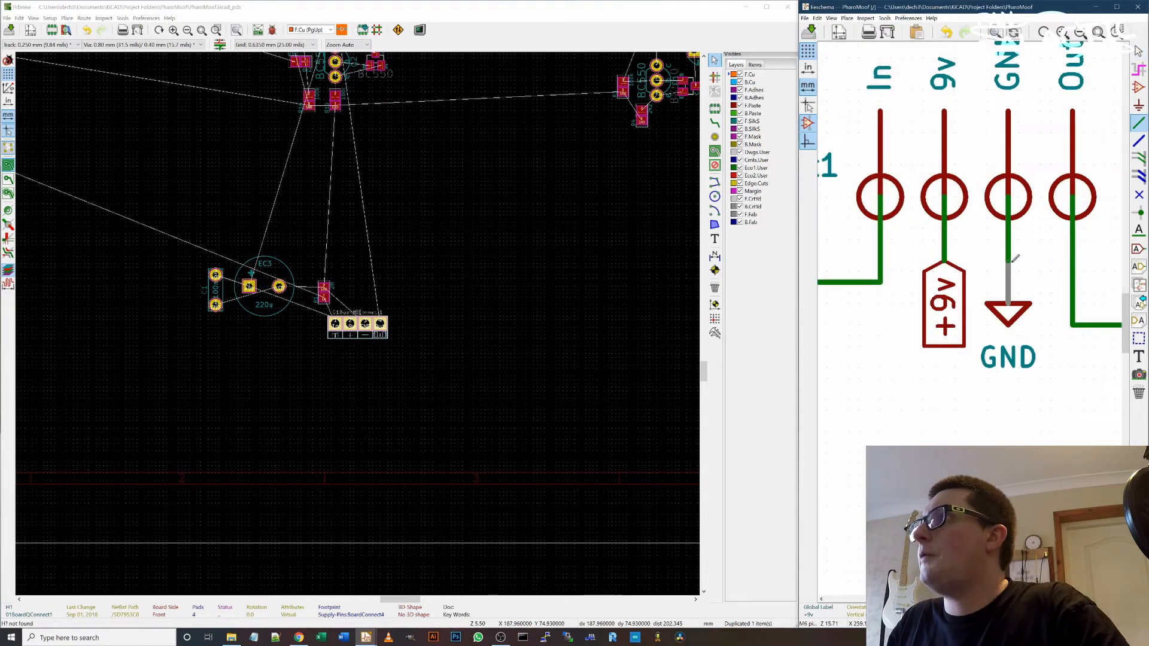
scroll(1016, 259, "down", 5)
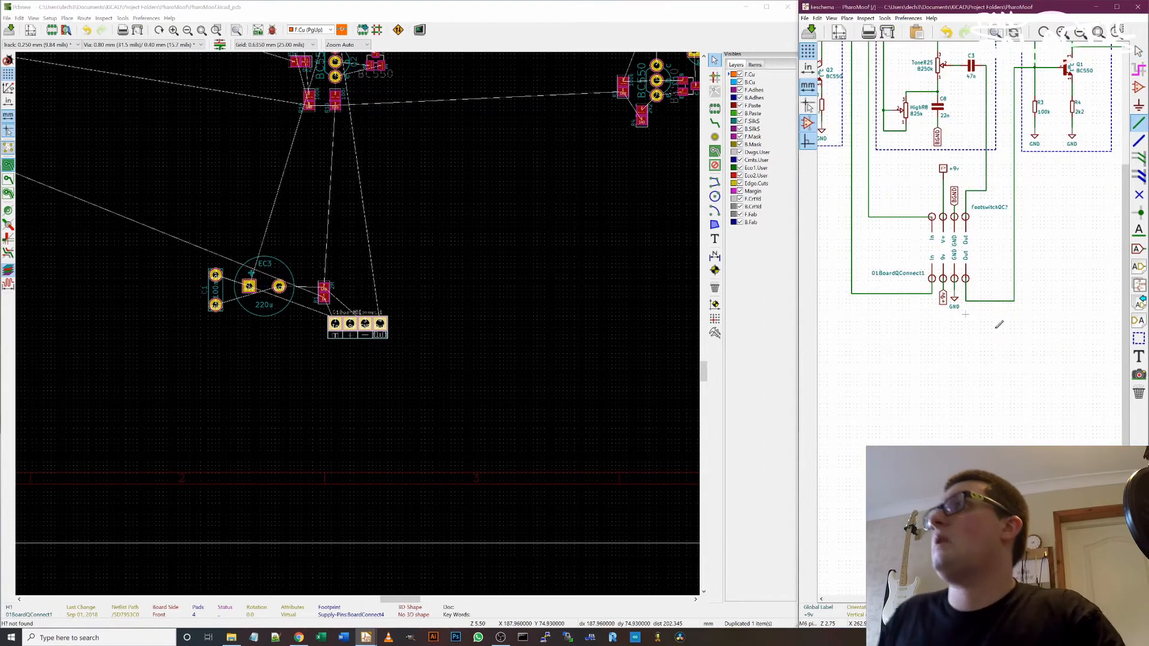
scroll(957, 307, "down", 2)
key("Escape")
scroll(907, 136, "up", 2)
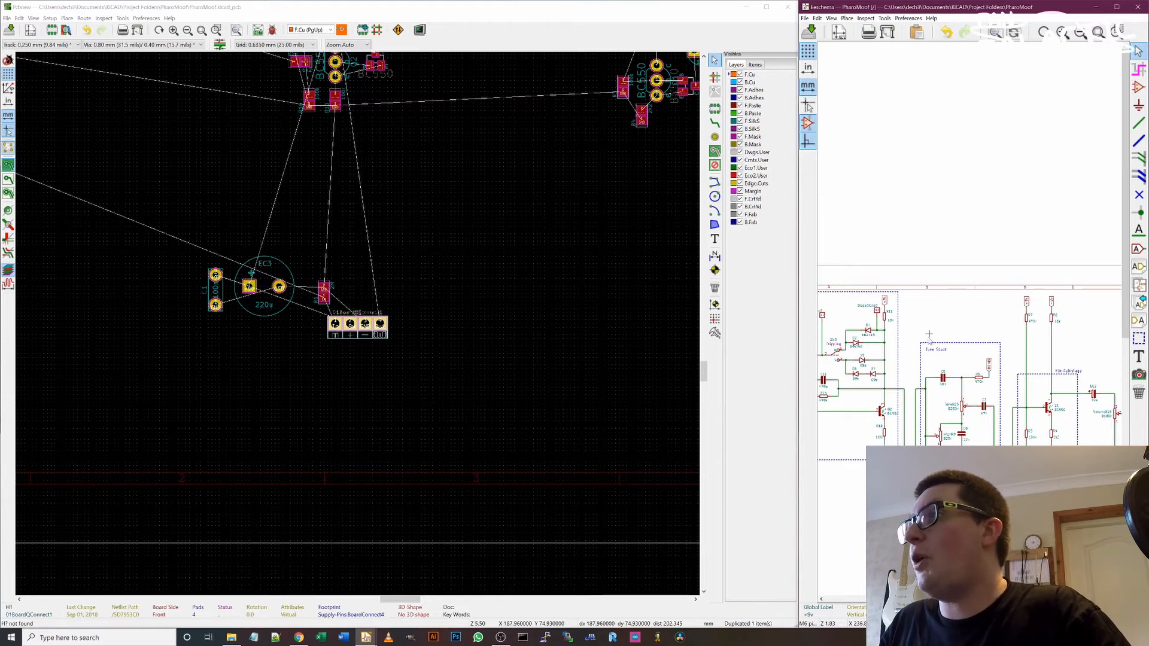
- Save the reworked schematic
middle_click_drag(988, 462, 1001, 335)
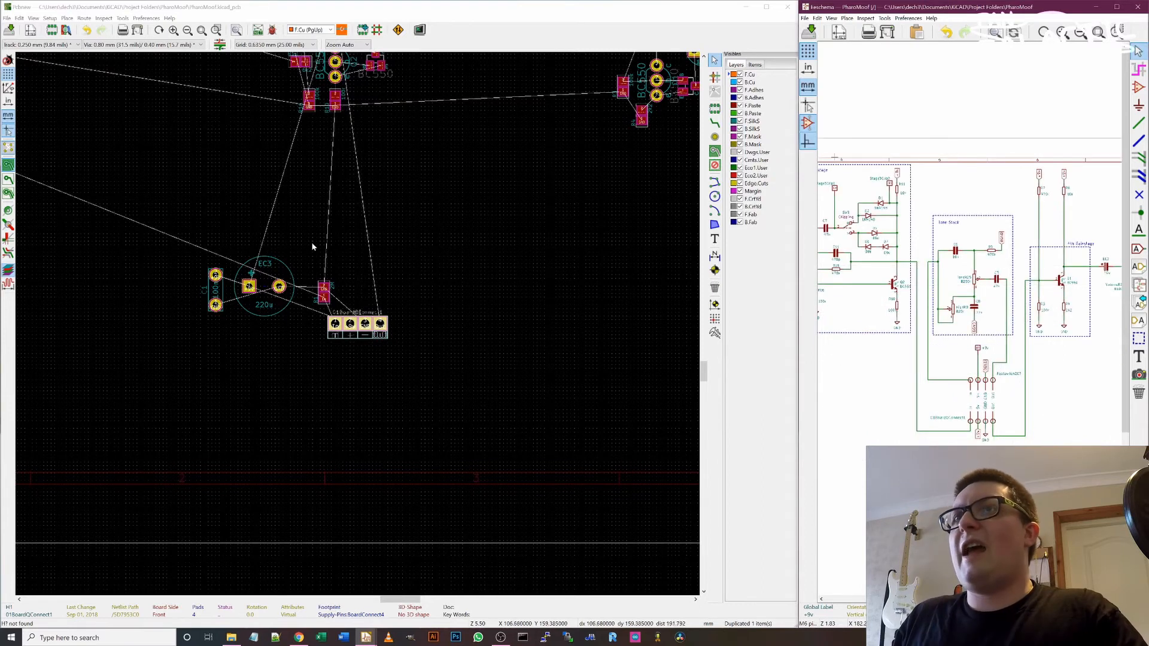
scroll(349, 238, "down", 4)
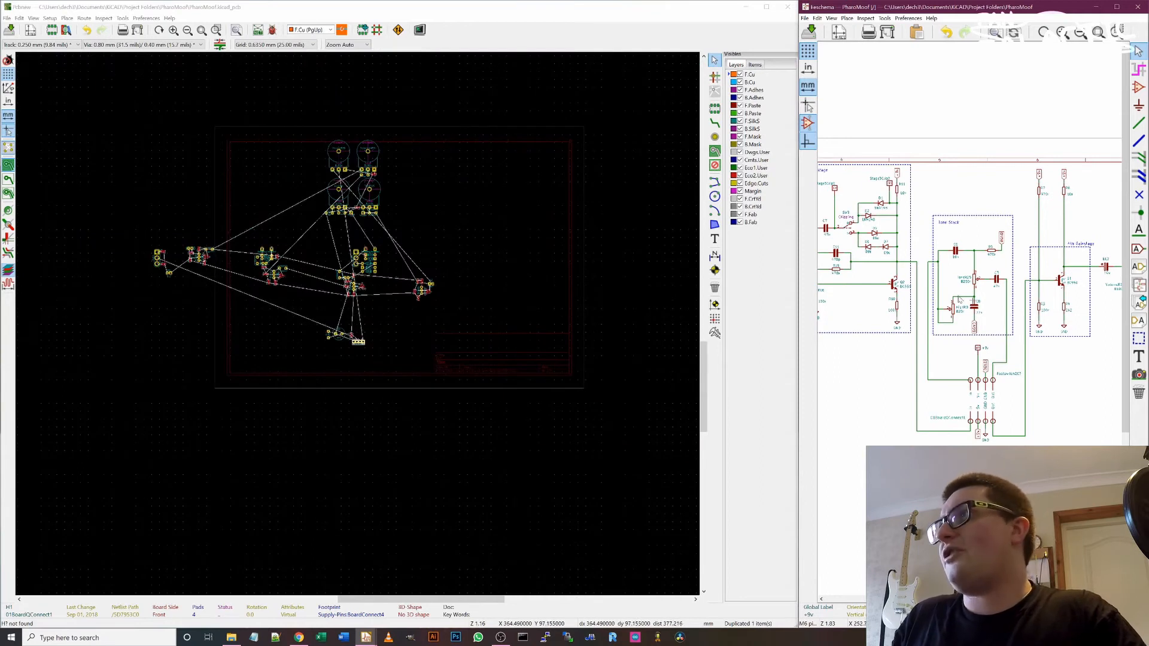
left_click(805, 19)
left_click(817, 28)
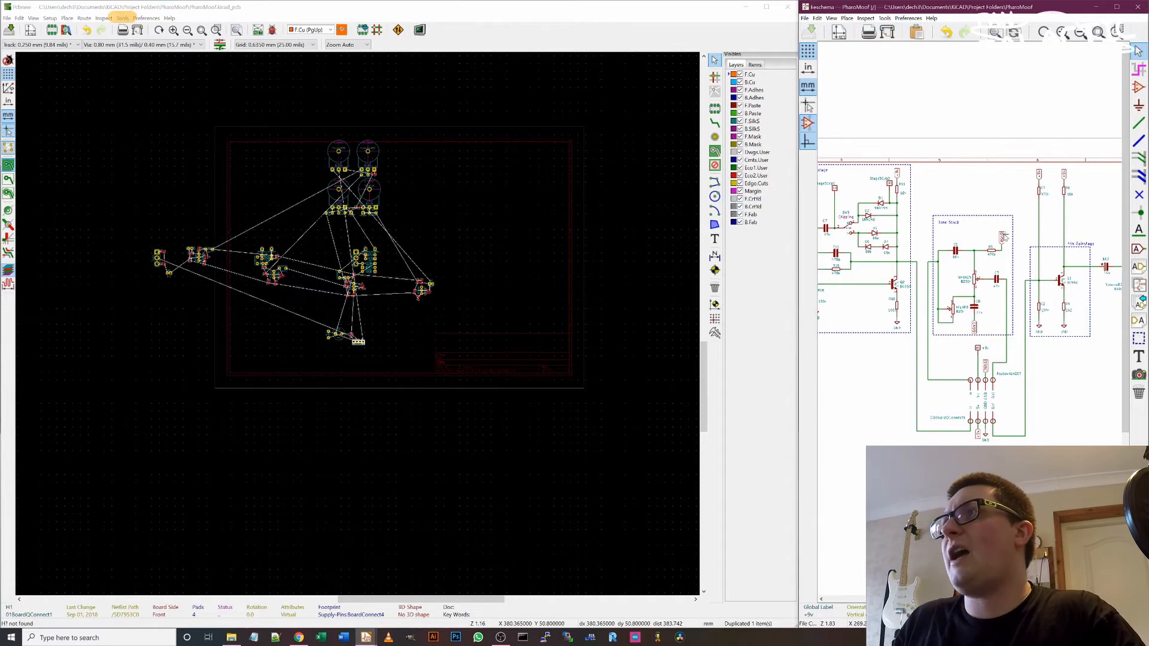
left_click(122, 18)
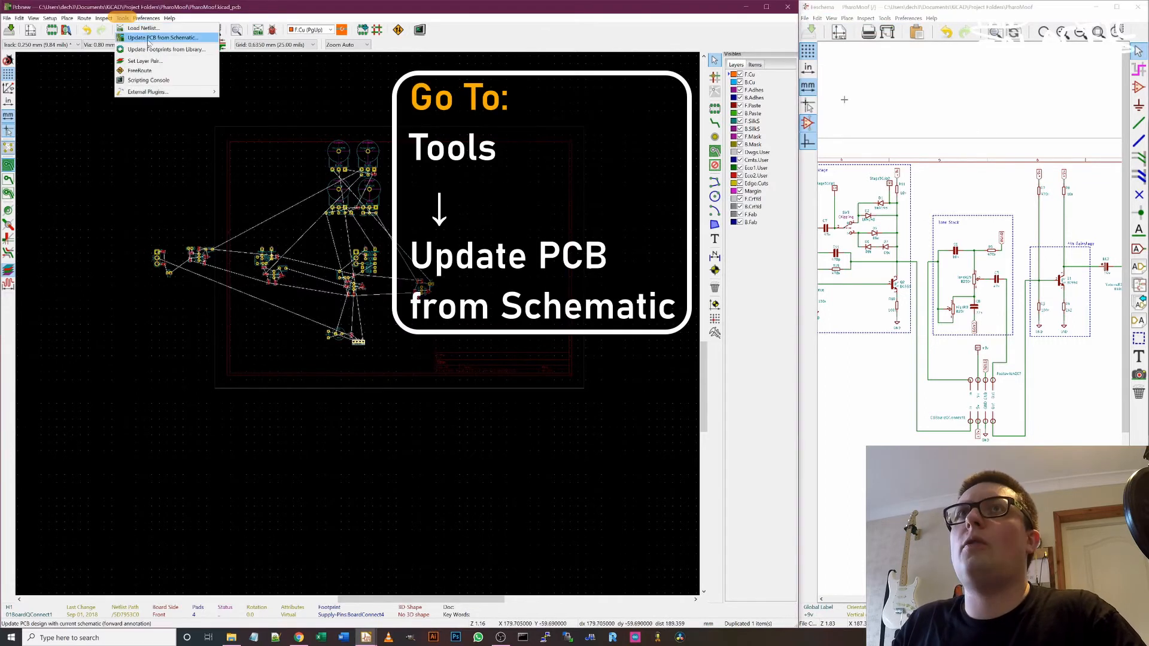
left_click(144, 38)
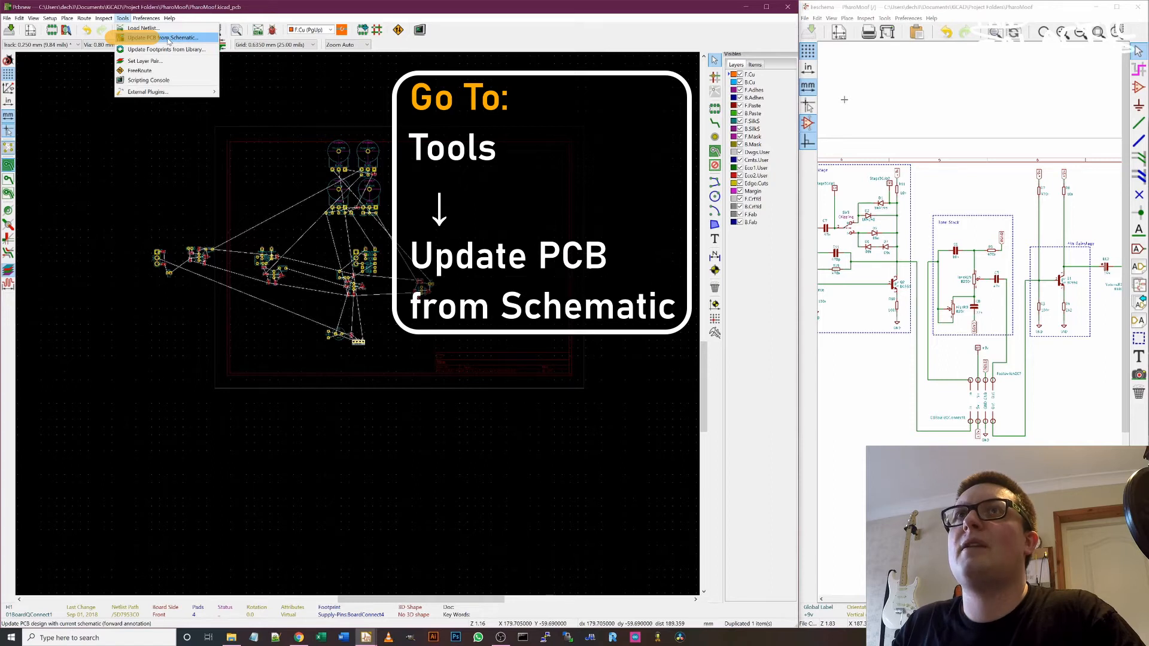
left_click(285, 64)
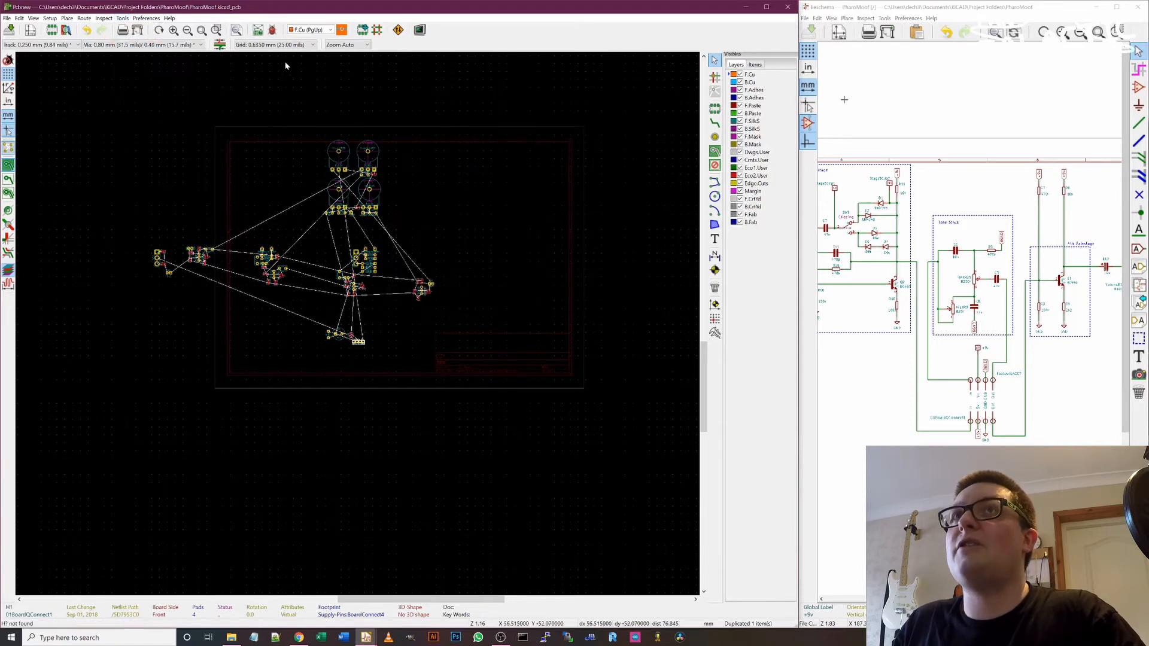
scroll(360, 149, "down", 1)
scroll(248, 451, "up", 4)
scroll(373, 290, "down", 1)
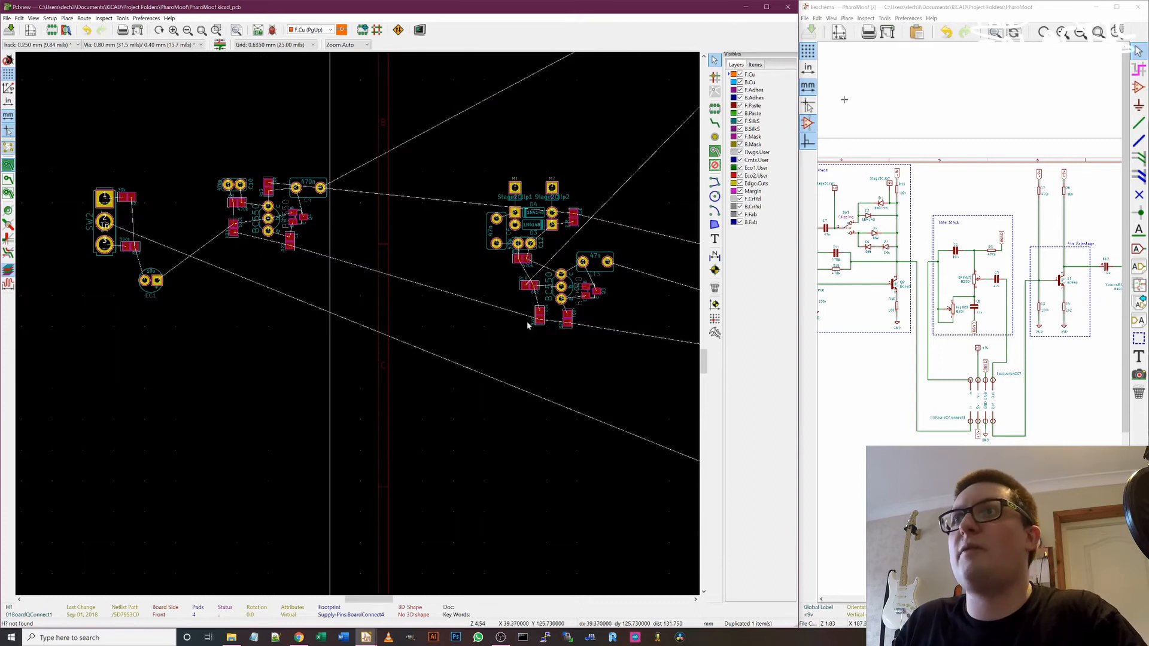
scroll(356, 321, "down", 2)
- Start updating the PCB from the schematic and annotate it, keeping existing annotation and using the first free number after 30
left_click(123, 18)
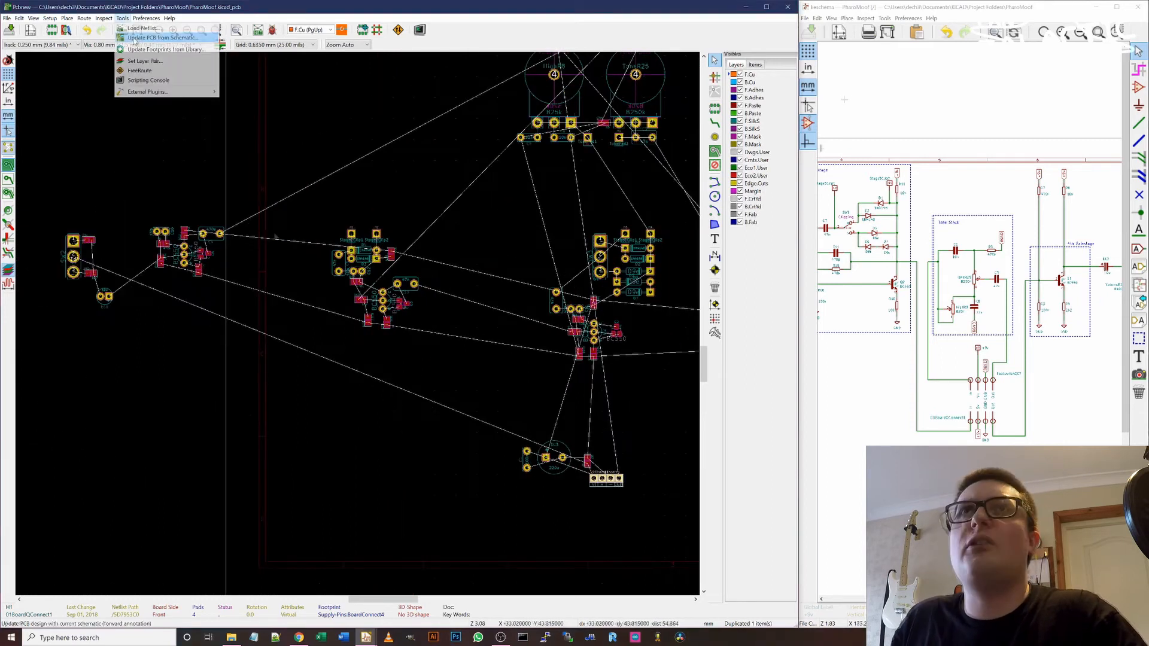
left_click(145, 37)
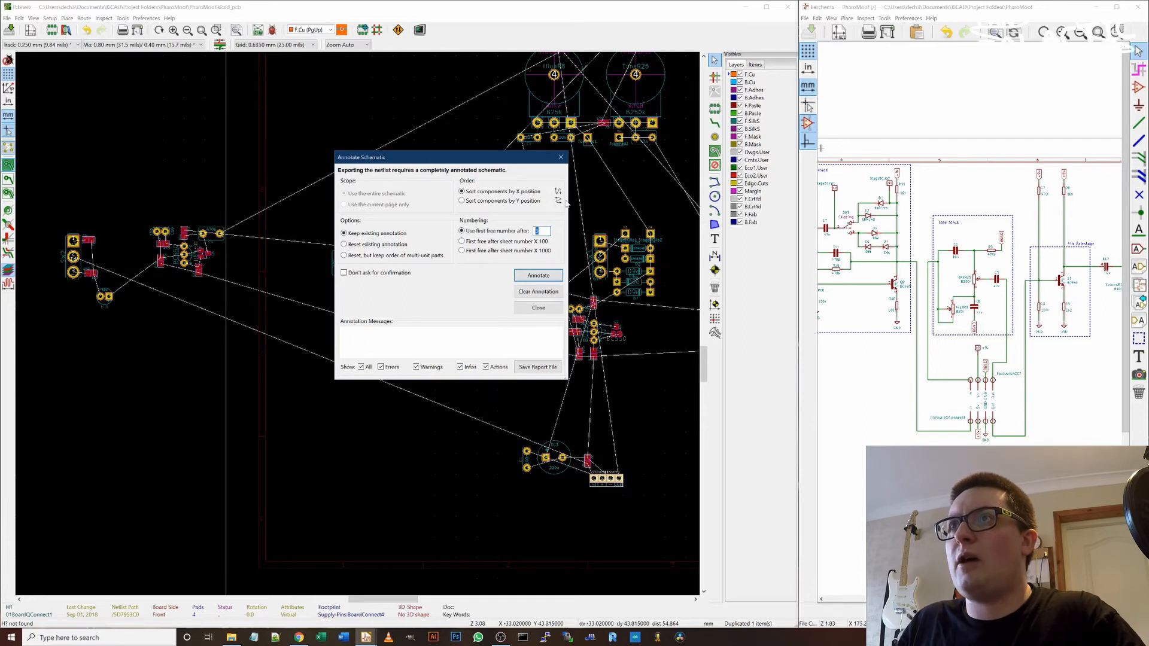
type("30")
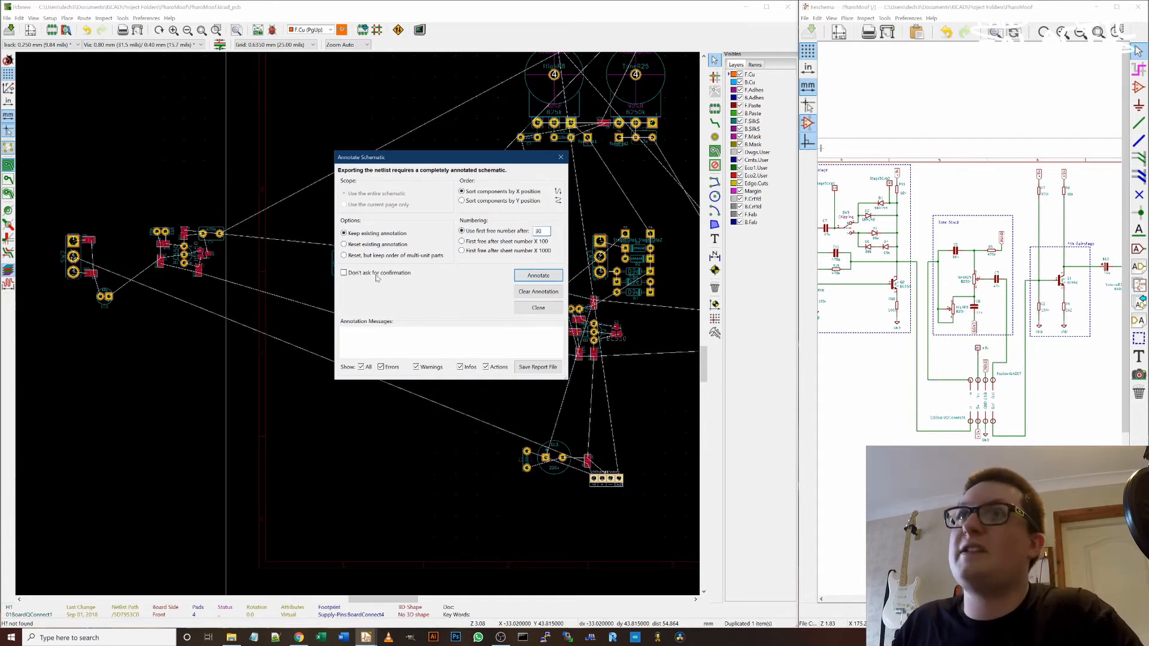
left_click(538, 276)
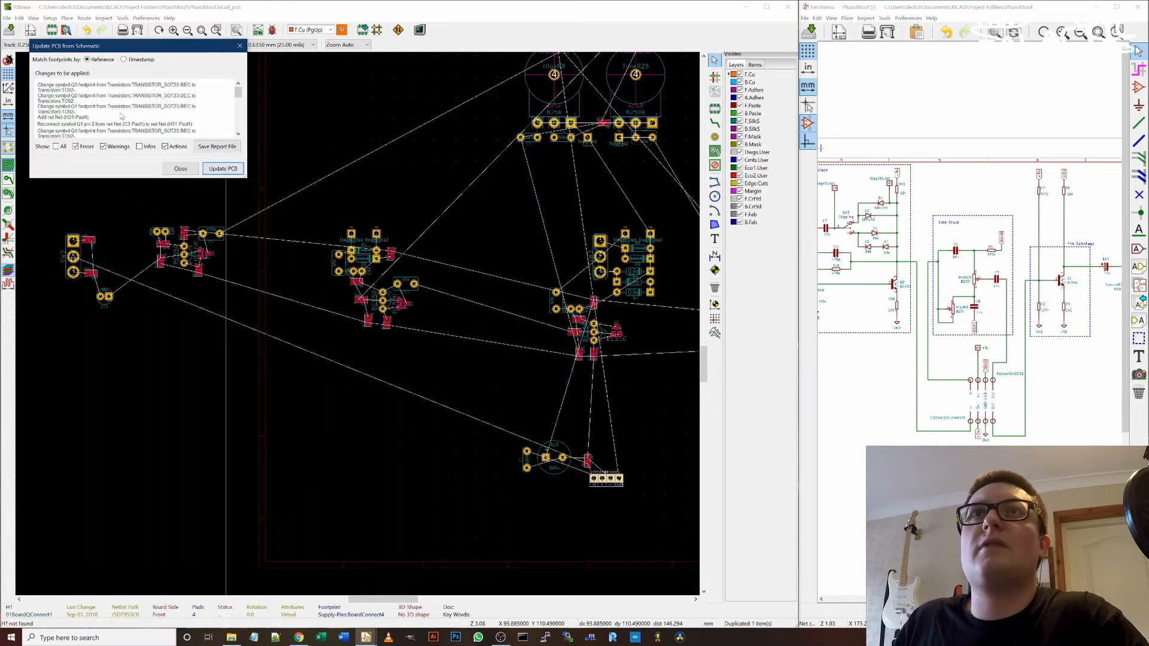
- Review the pending footprint and net changes, matched by reference, and apply the update to the PCB
left_click_drag(83, 112, 39, 95)
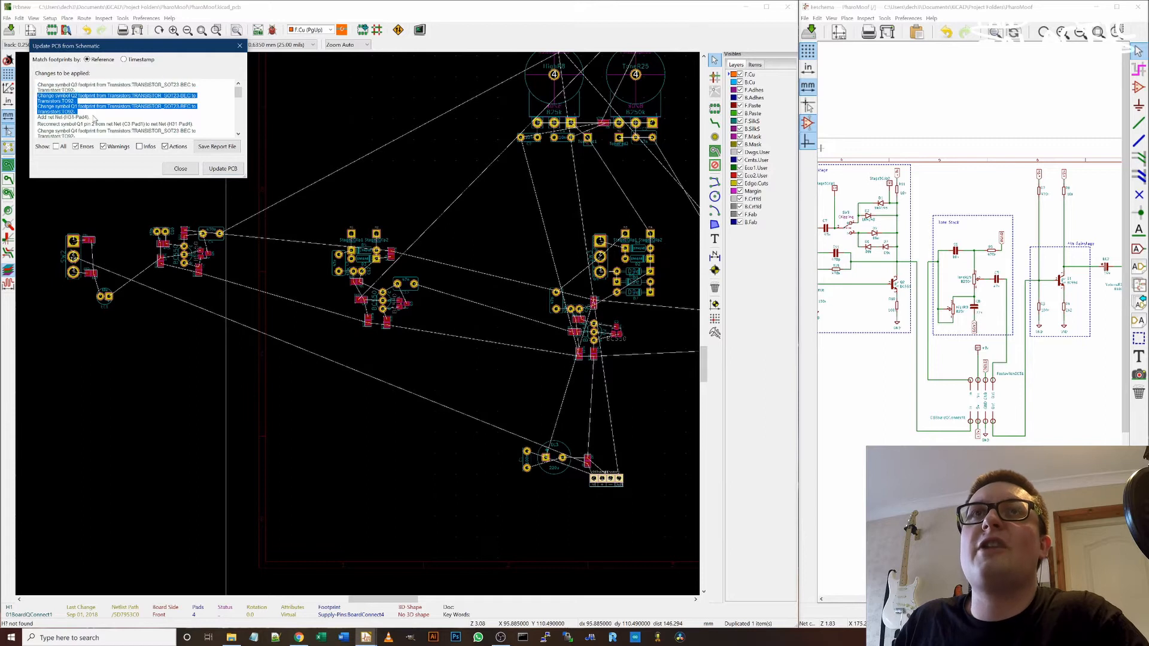
scroll(95, 119, "down", 5)
scroll(55, 124, "down", 4)
scroll(76, 127, "up", 5)
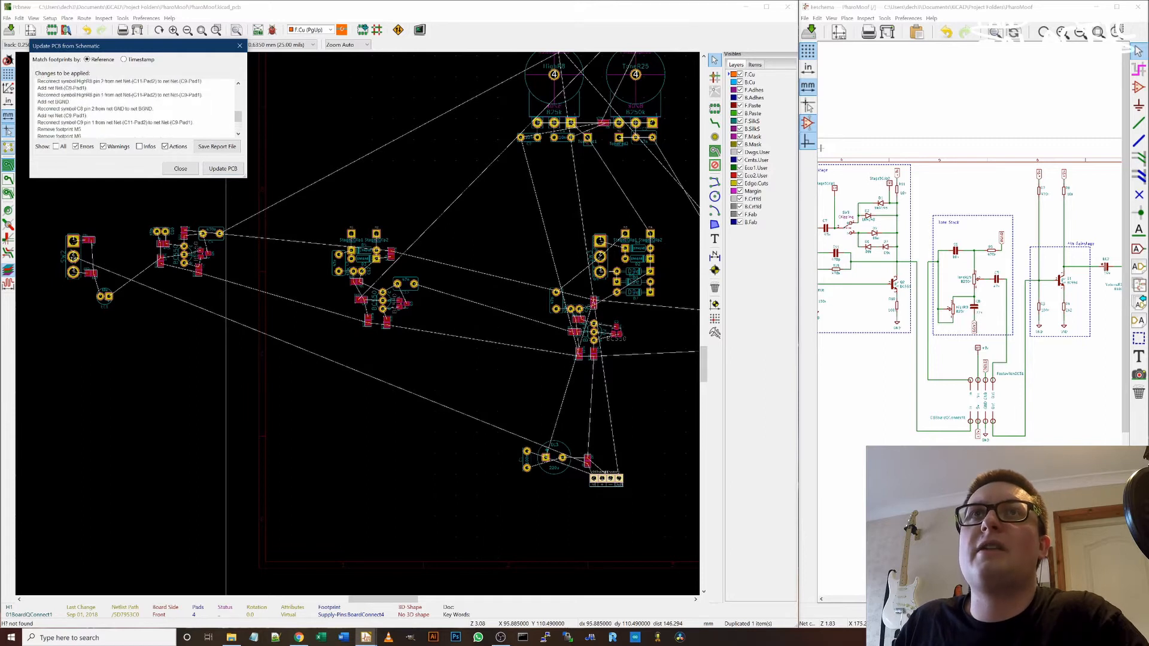
left_click(223, 169)
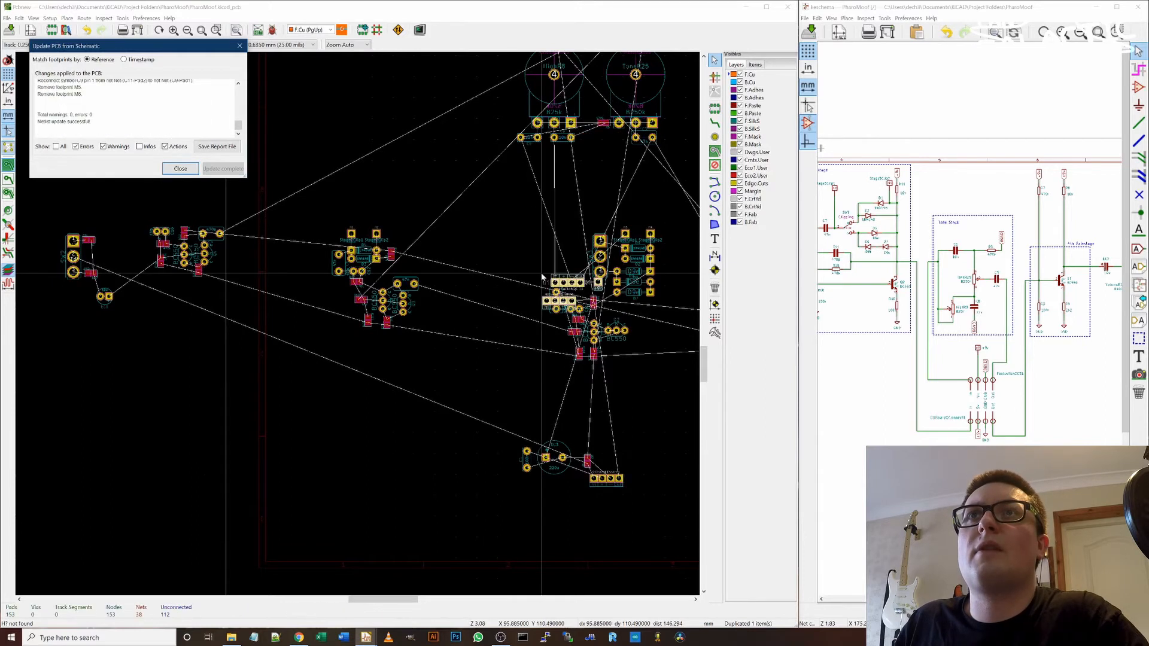
left_click(180, 168)
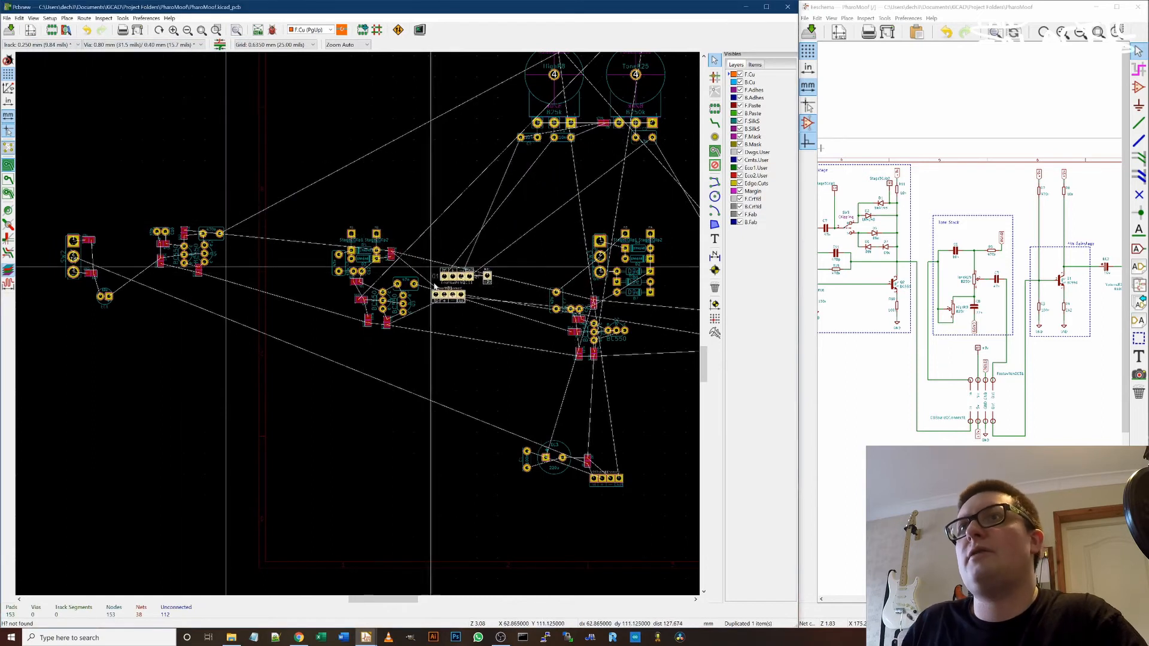
- Place the newly imported connector footprints and +9v pad beside the HighR8 potentiometer
scroll(352, 321, "down", 1)
scroll(389, 323, "down", 3)
scroll(383, 316, "up", 4)
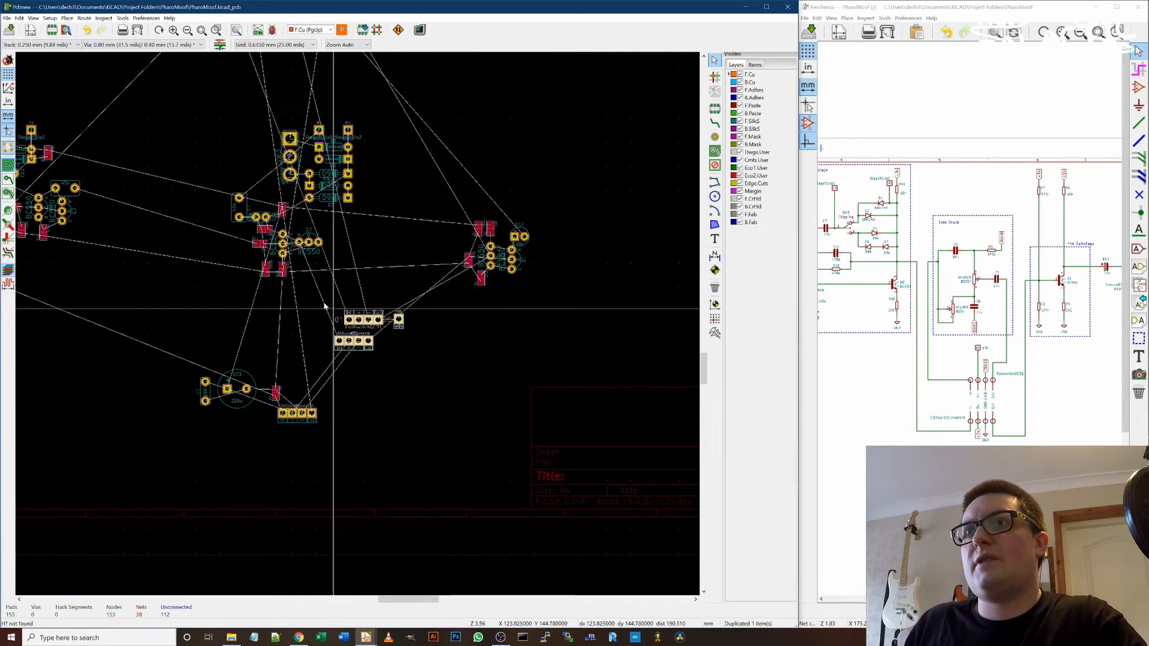
scroll(347, 317, "down", 3)
scroll(359, 324, "up", 7)
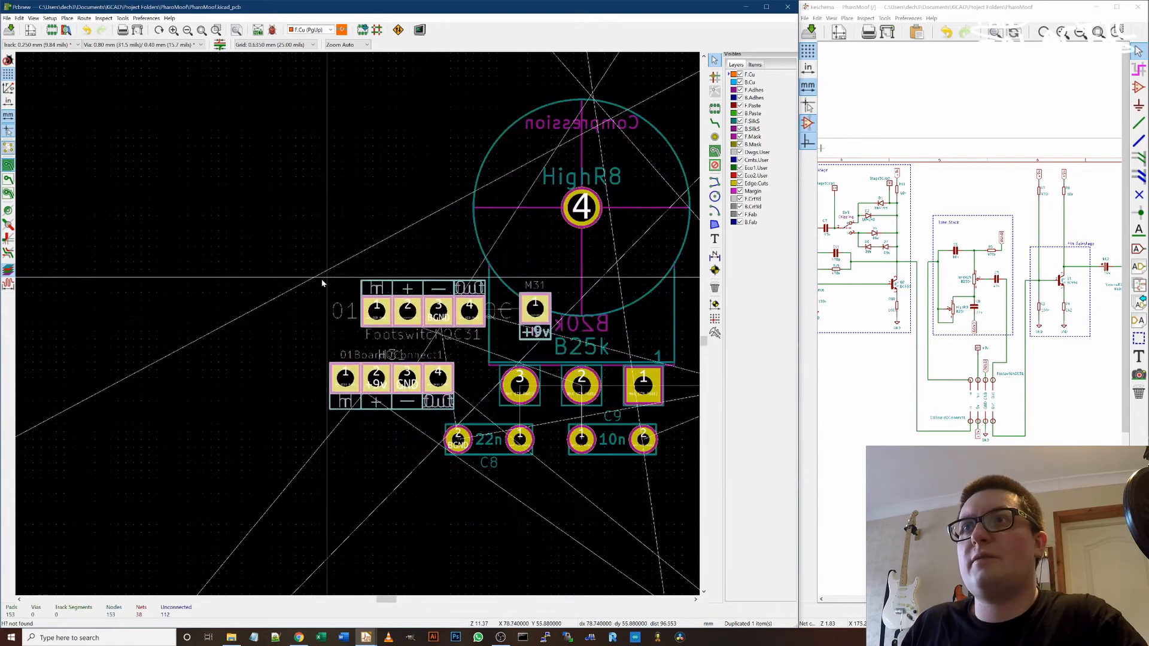
scroll(220, 279, "down", 3)
scroll(358, 306, "up", 3)
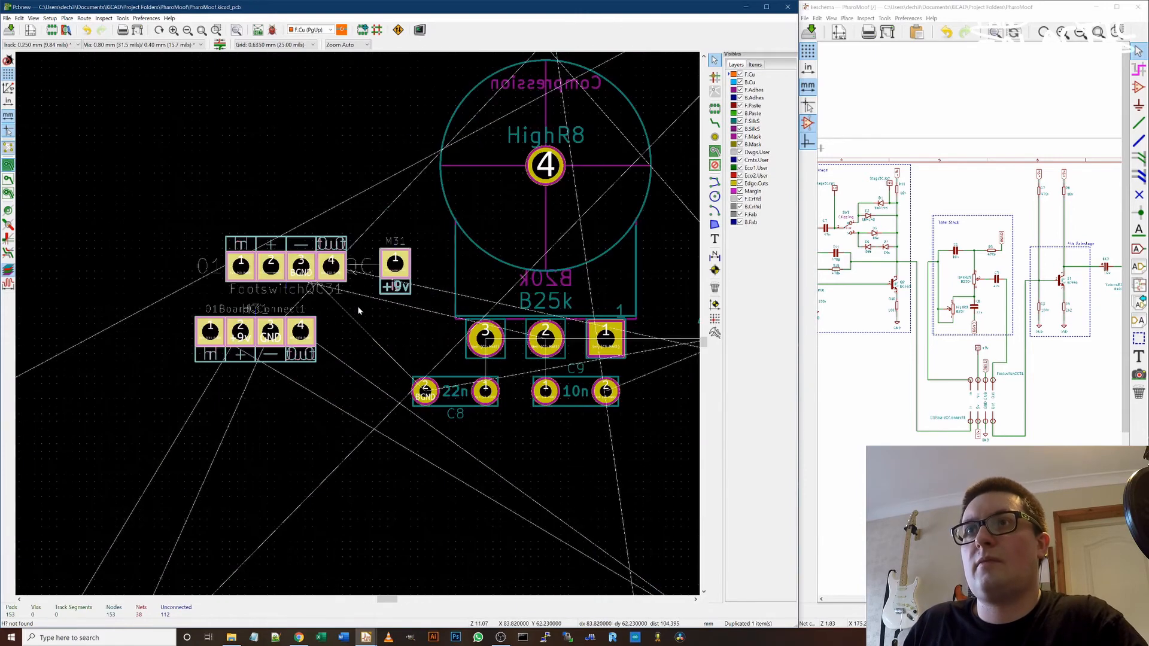
- Move the +9v pad M31 directly above the footswitch connector footprint
left_click(395, 262)
left_click_drag(395, 262, 259, 188)
scroll(354, 274, "down", 1)
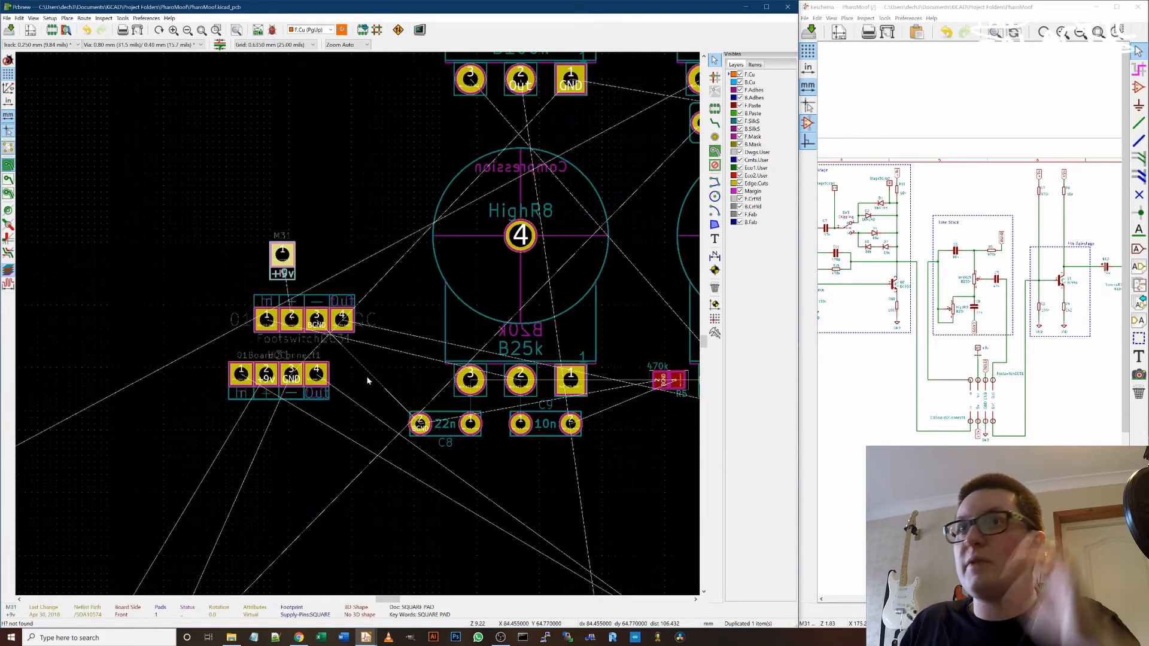
- Reapply the Transistors:BC550 library footprint to every footprint that has the identifier Transistors:BC550, starting from Q4
scroll(367, 377, "down", 2)
scroll(412, 341, "down", 3)
scroll(235, 374, "up", 5)
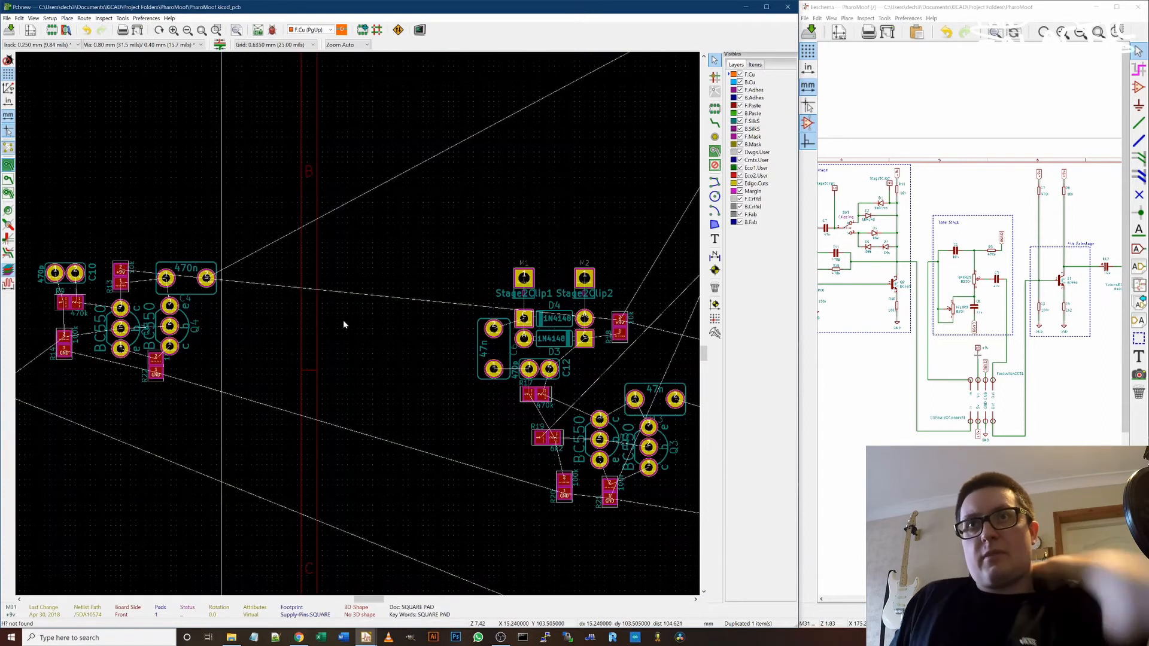
scroll(272, 325, "down", 3)
scroll(355, 327, "up", 5)
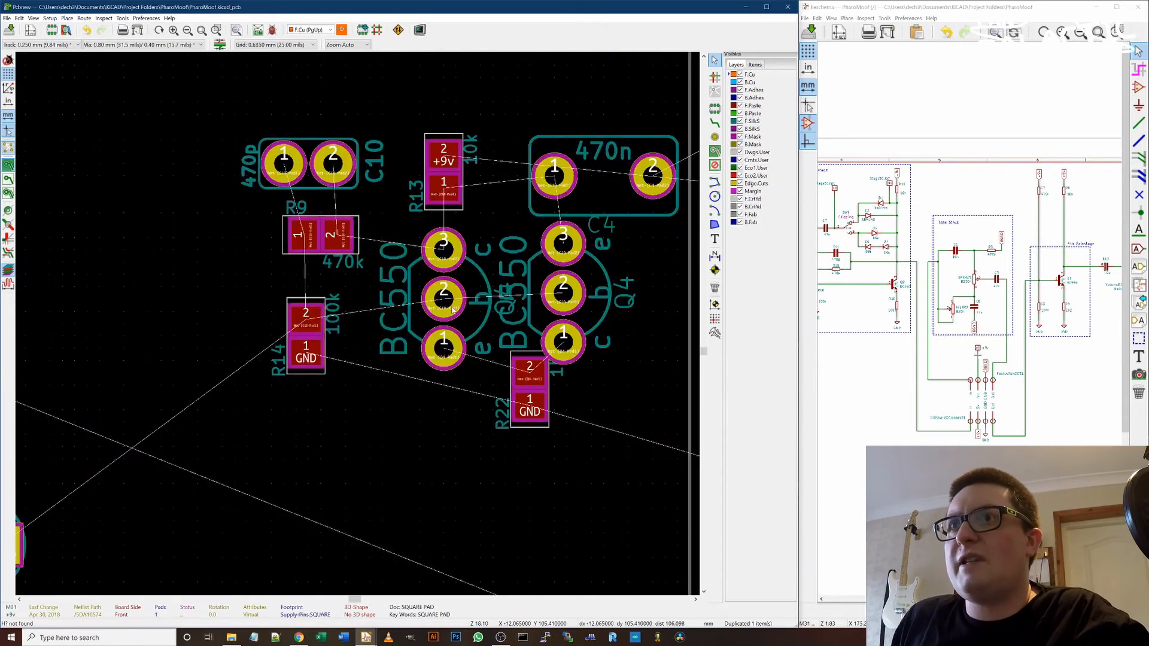
left_click(453, 299)
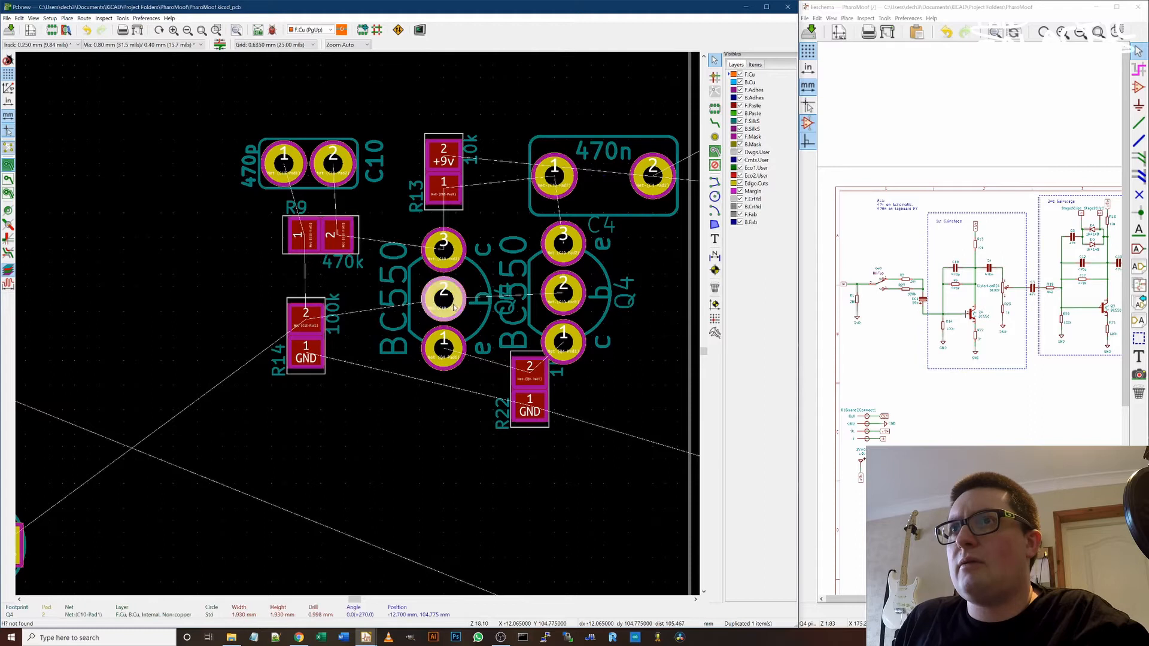
left_click(470, 336)
double_click(470, 330)
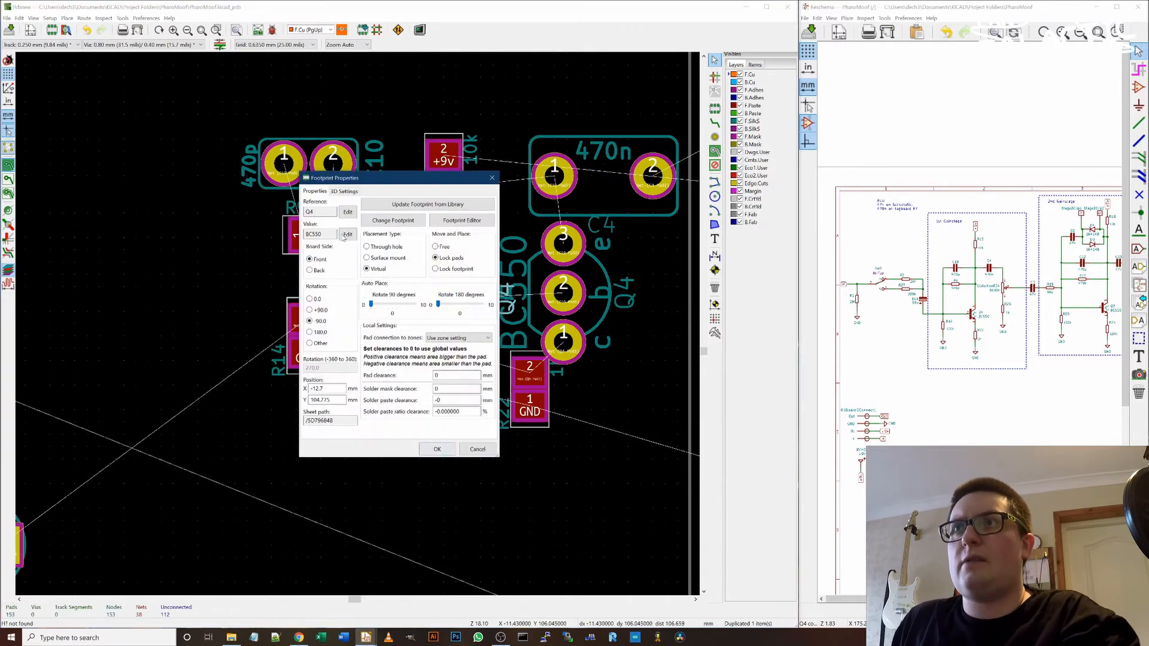
left_click(392, 220)
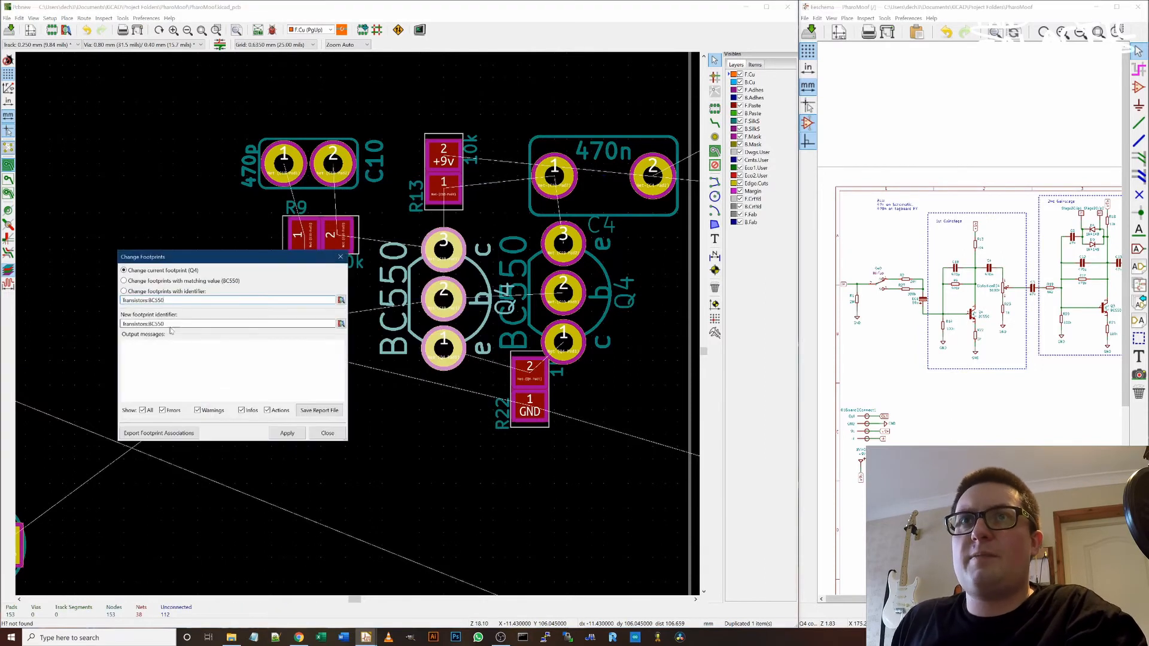
left_click(341, 324)
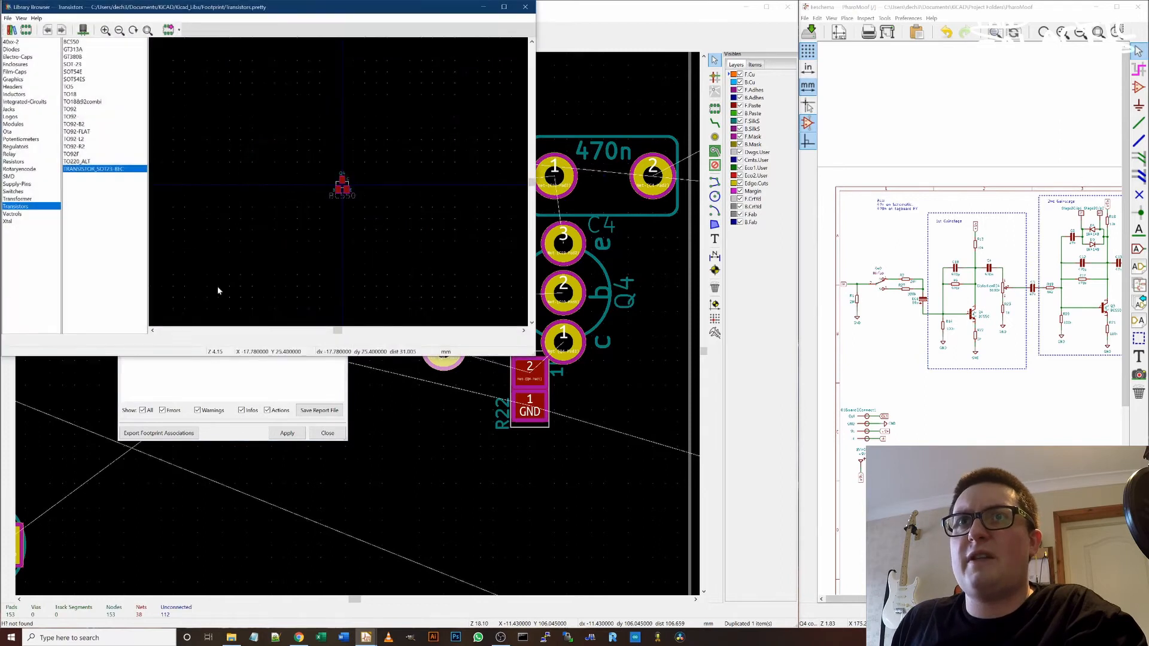
left_click(71, 43)
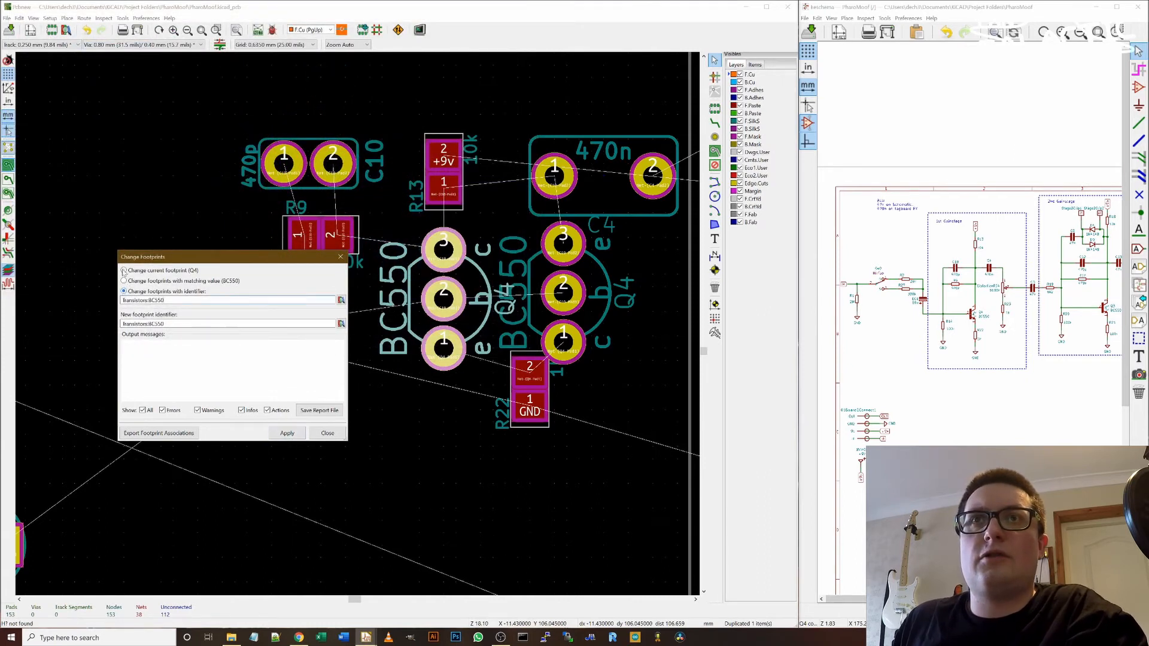
left_click(288, 432)
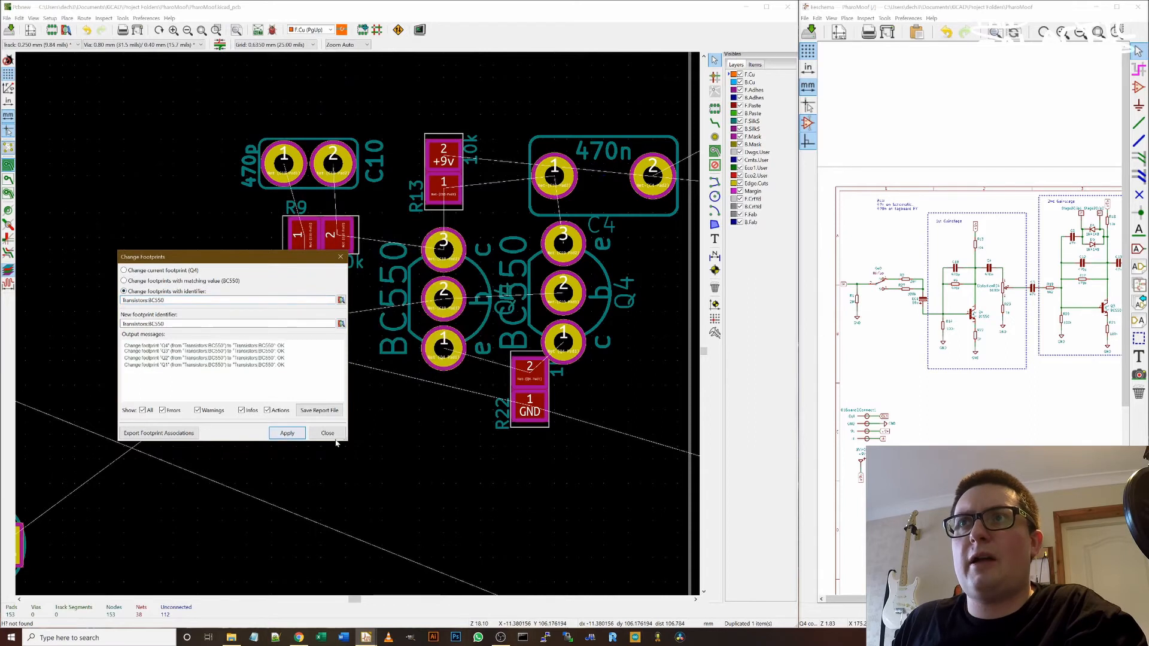
left_click(333, 436)
- Nudge Q4's BC550 footprint away from its overlapping TO92 duplicate and compare the two footprints' pads
left_click(450, 302)
left_click_drag(450, 302, 443, 317)
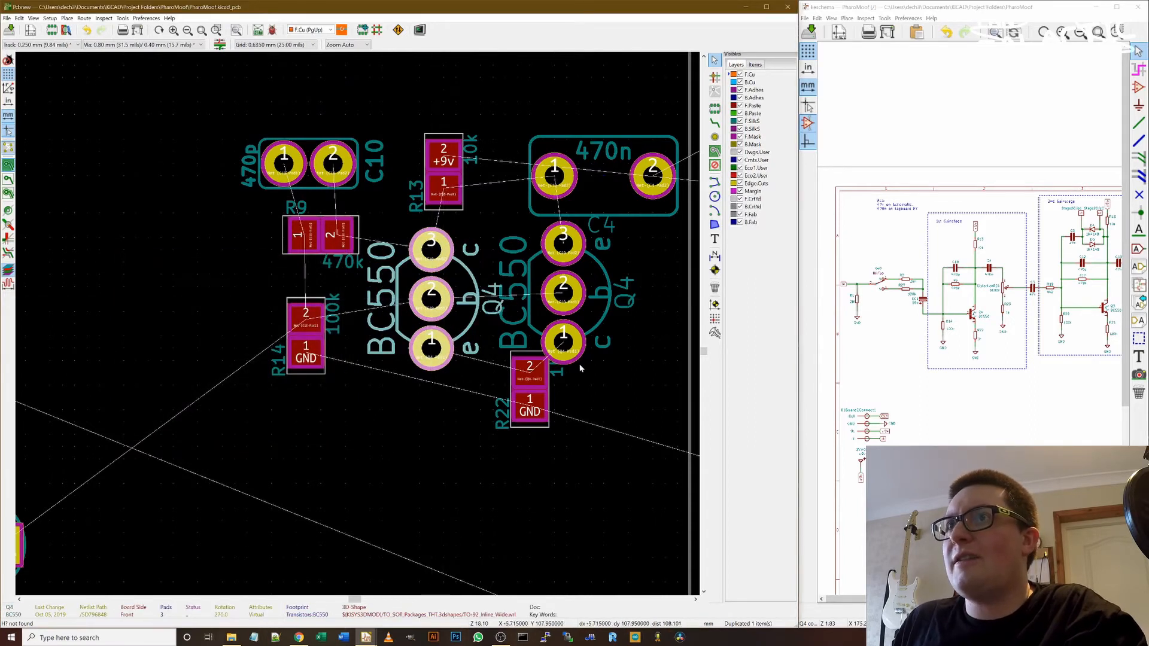
left_click(573, 354)
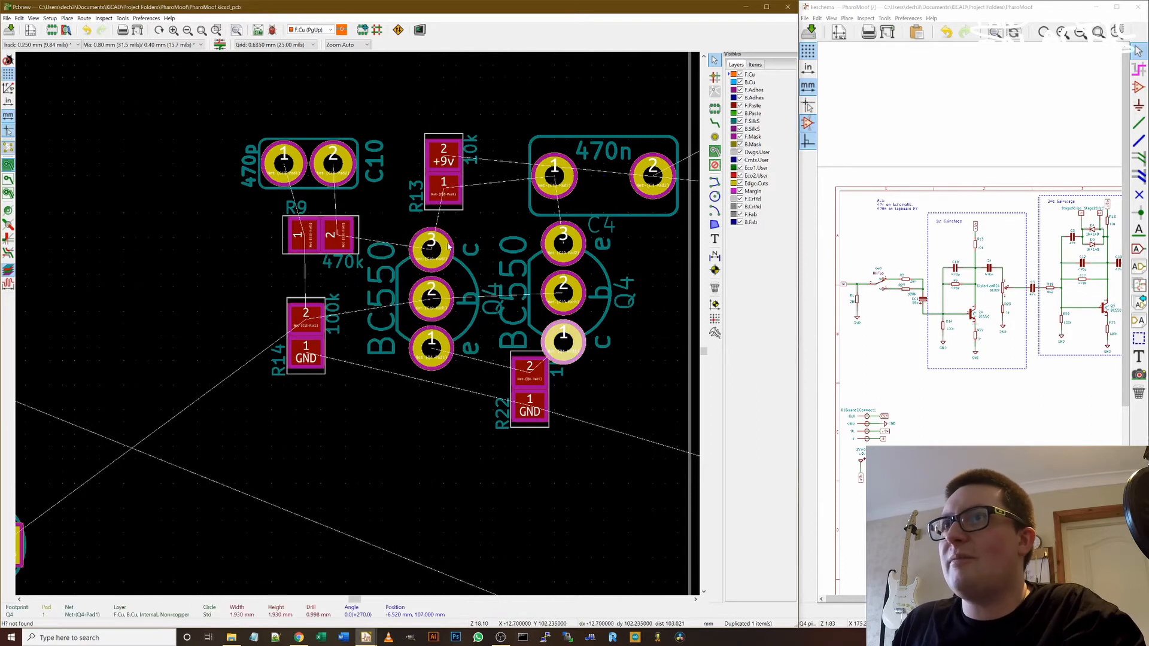
left_click(455, 323)
left_click(586, 317)
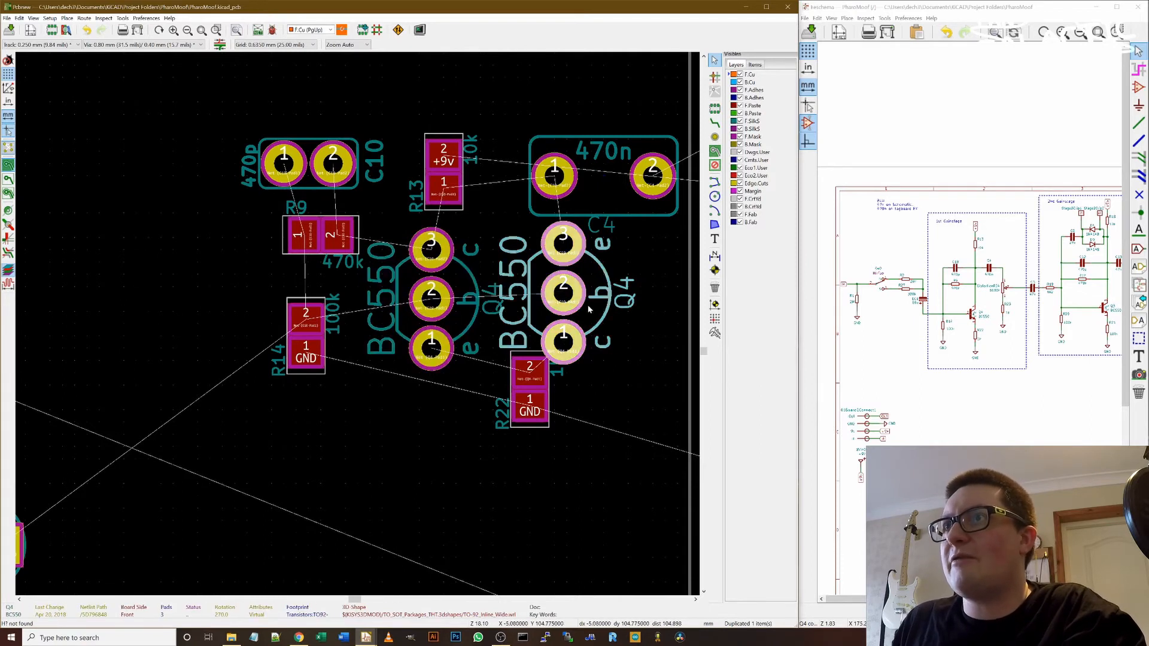
- Examine the duplicated transistor footprints in the other gain stages, including Q3 and Q1
scroll(587, 317, "down", 6)
scroll(468, 350, "up", 8)
scroll(220, 293, "down", 4)
left_click(373, 326)
scroll(373, 326, "down", 5)
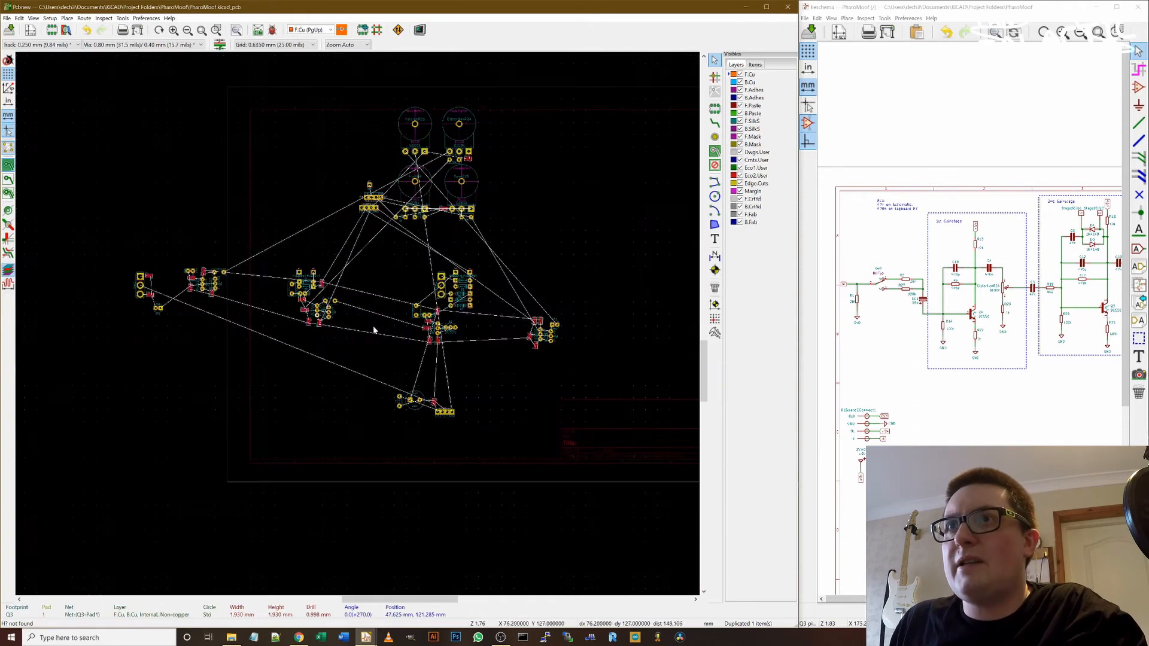
scroll(372, 325, "up", 5)
left_click(405, 304)
scroll(406, 304, "down", 3)
scroll(627, 341, "up", 5)
left_click(283, 297)
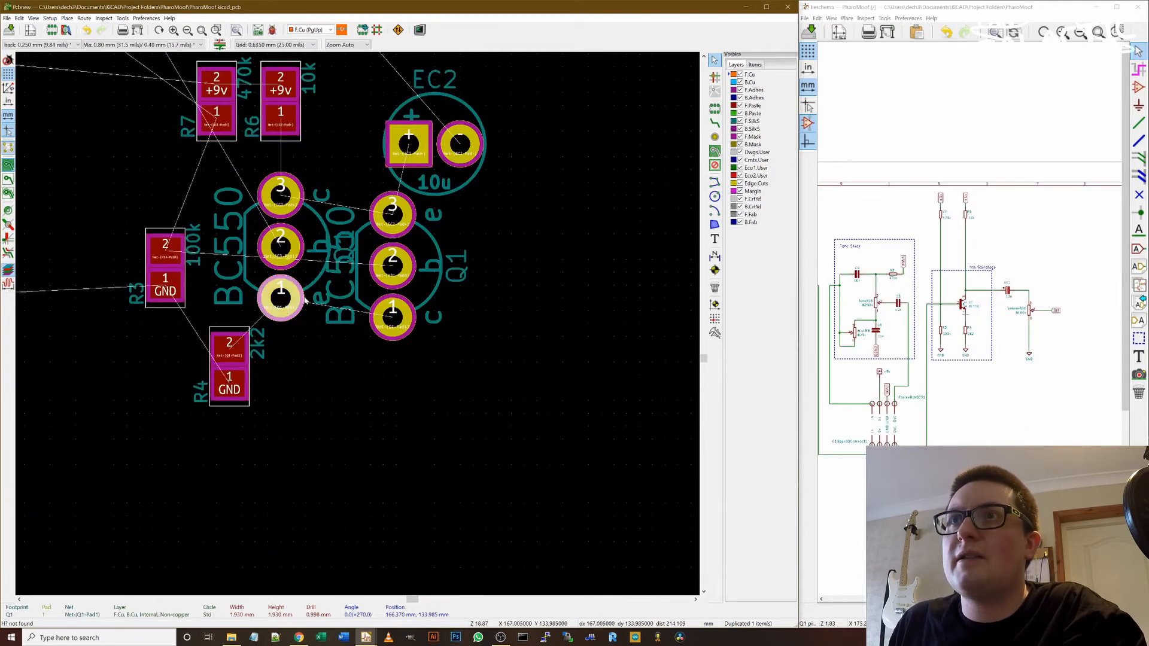
scroll(324, 337, "down", 5)
scroll(258, 410, "up", 5)
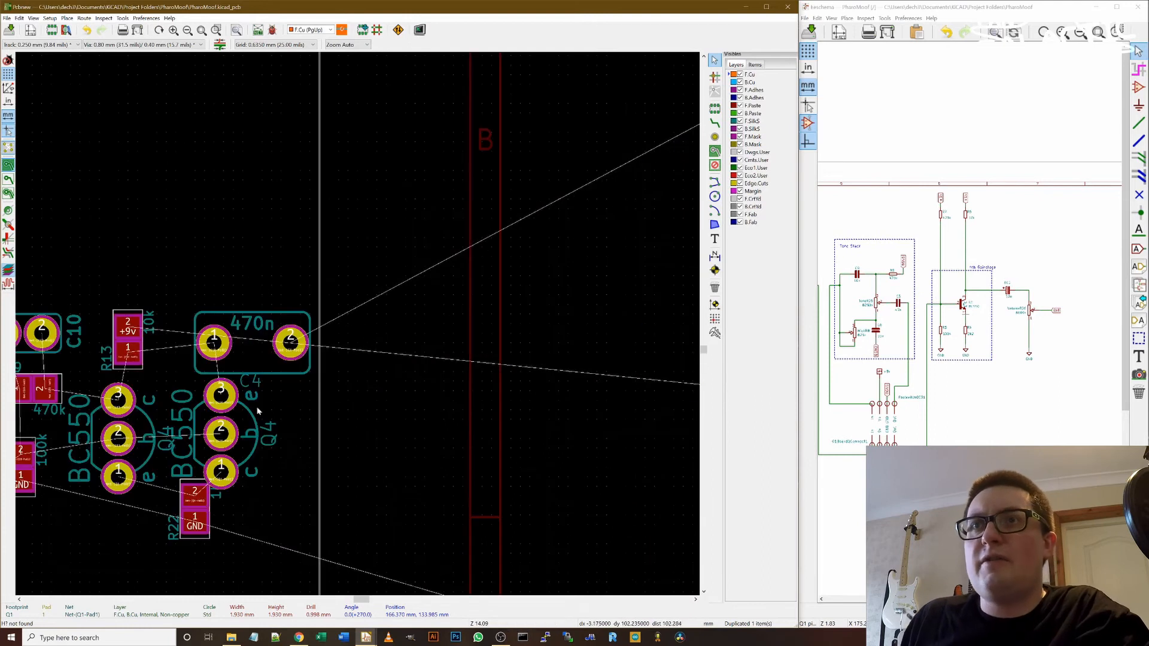
- Change all footprints with the identifier Transistors:TO92- to Transistors:TRANSISTOR_SOT23-BEC, starting from the duplicate Q4
left_click(267, 447)
key("e")
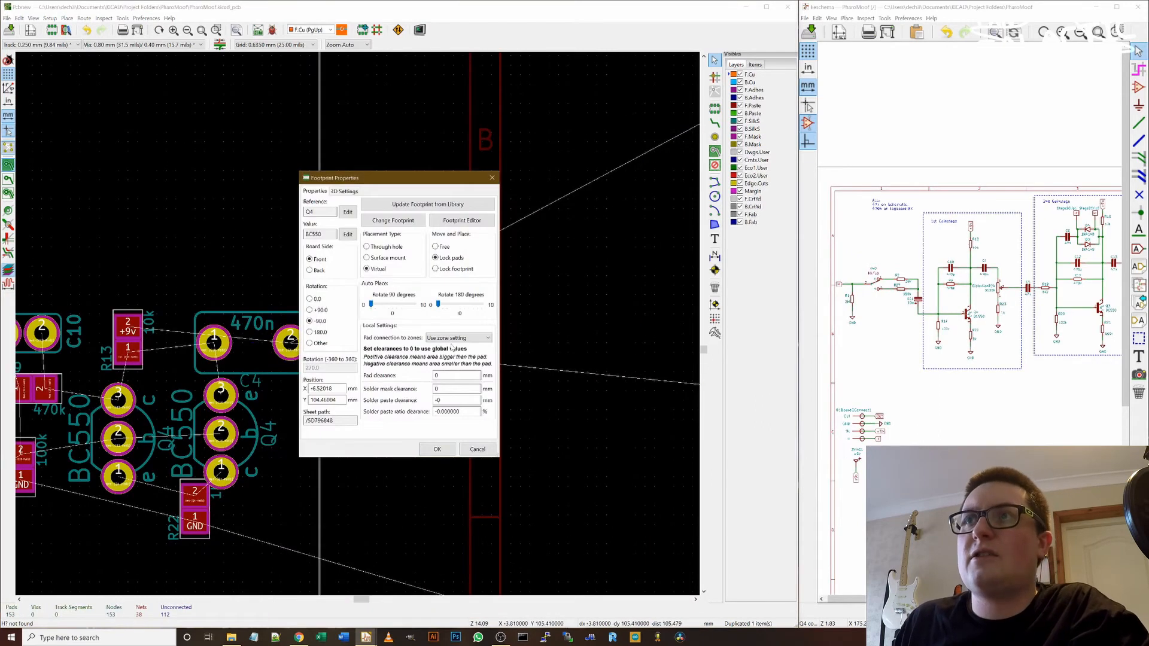
left_click(393, 220)
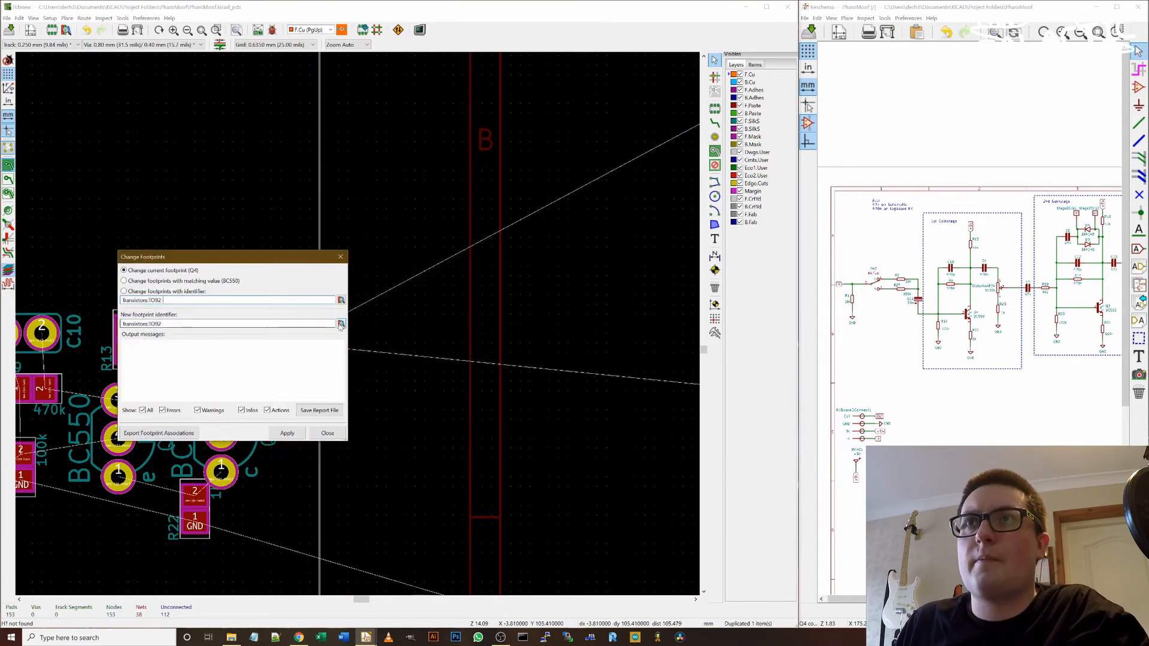
left_click(341, 323)
double_click(115, 173)
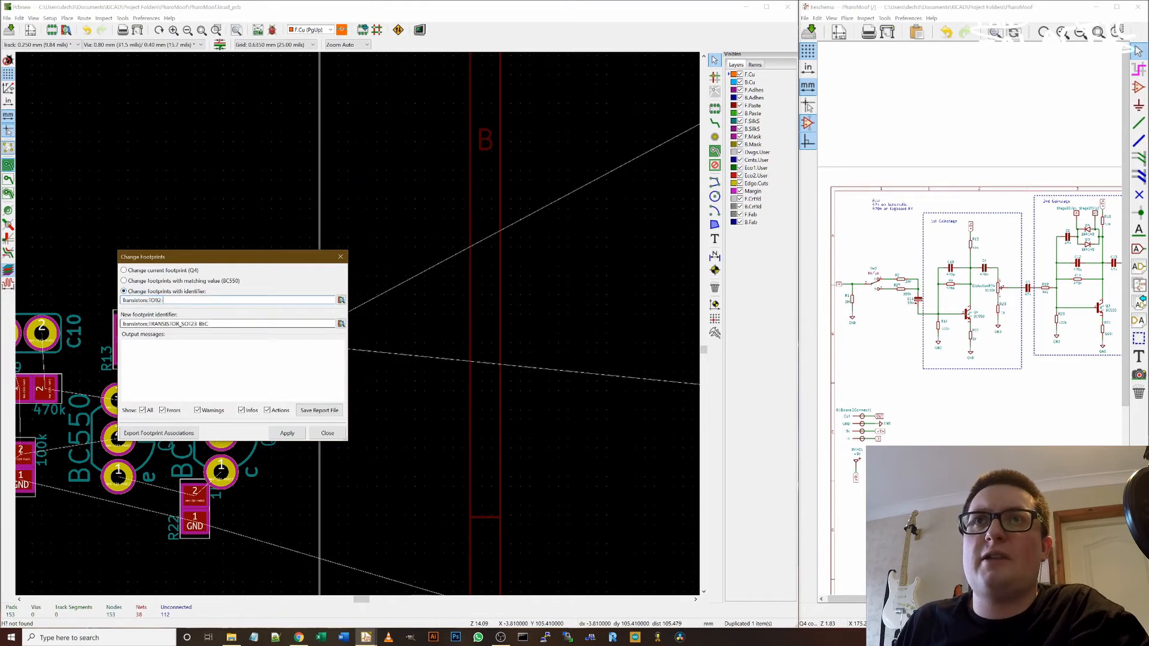
left_click_drag(213, 323, 120, 325)
left_click(289, 434)
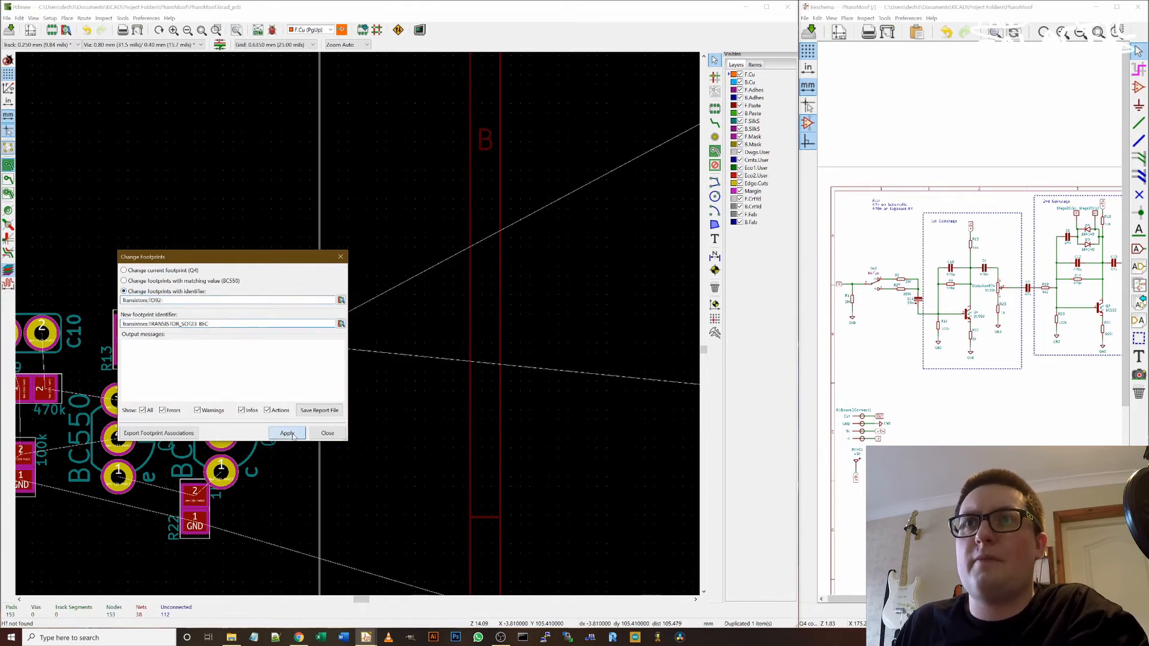
left_click(325, 434)
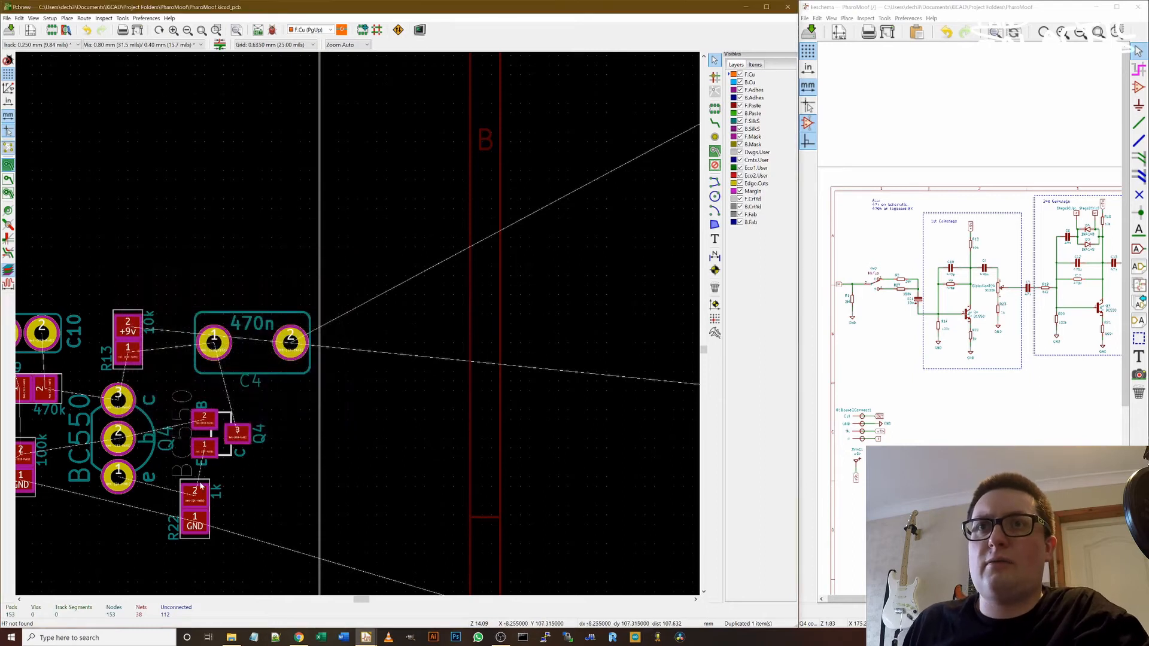
- Move the 01BoardQConnect1 connector H31 below the potentiometers, into the space between the second and third gain stages
scroll(201, 467, "down", 4)
scroll(513, 333, "up", 4)
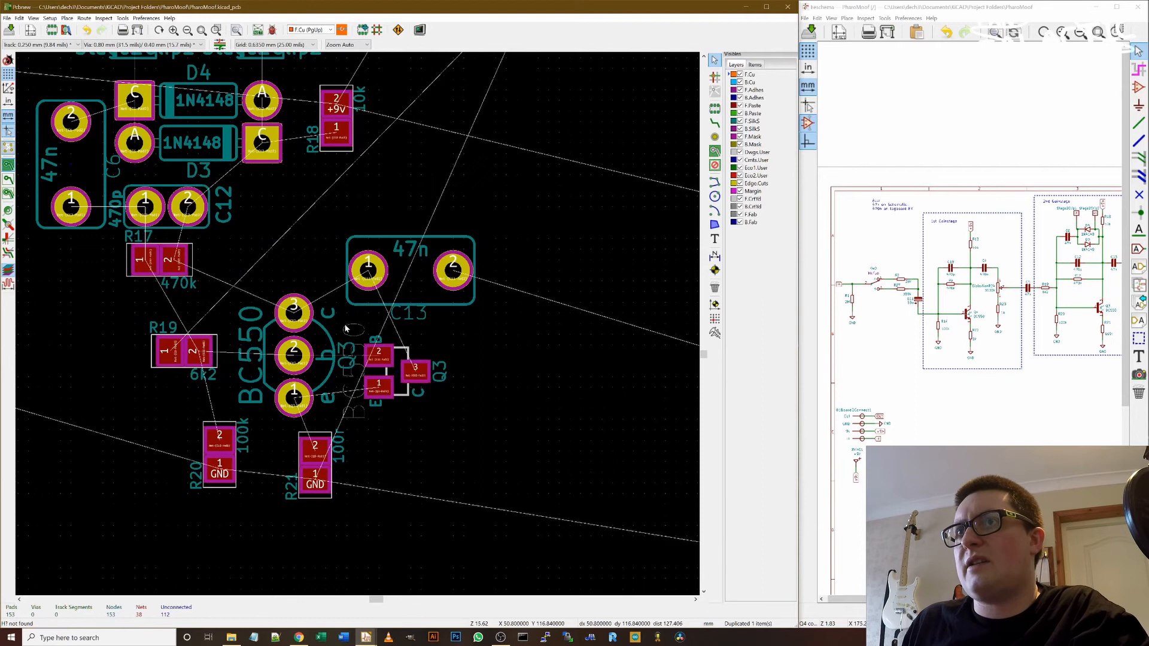
scroll(367, 375, "down", 5)
scroll(356, 329, "up", 3)
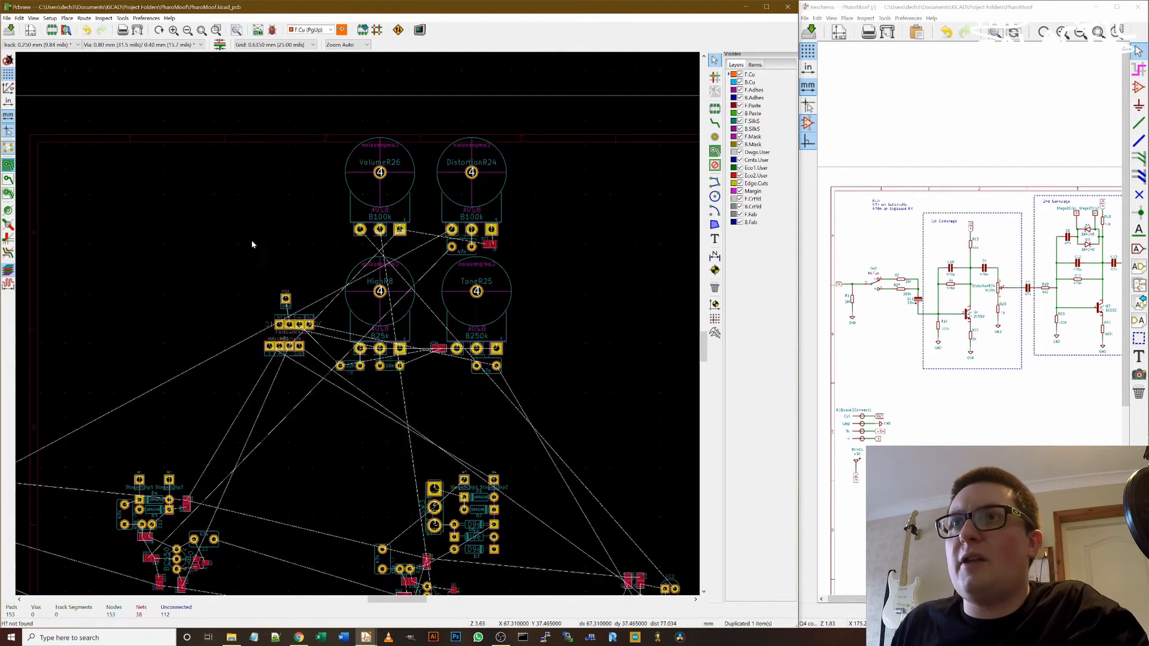
left_click(302, 357)
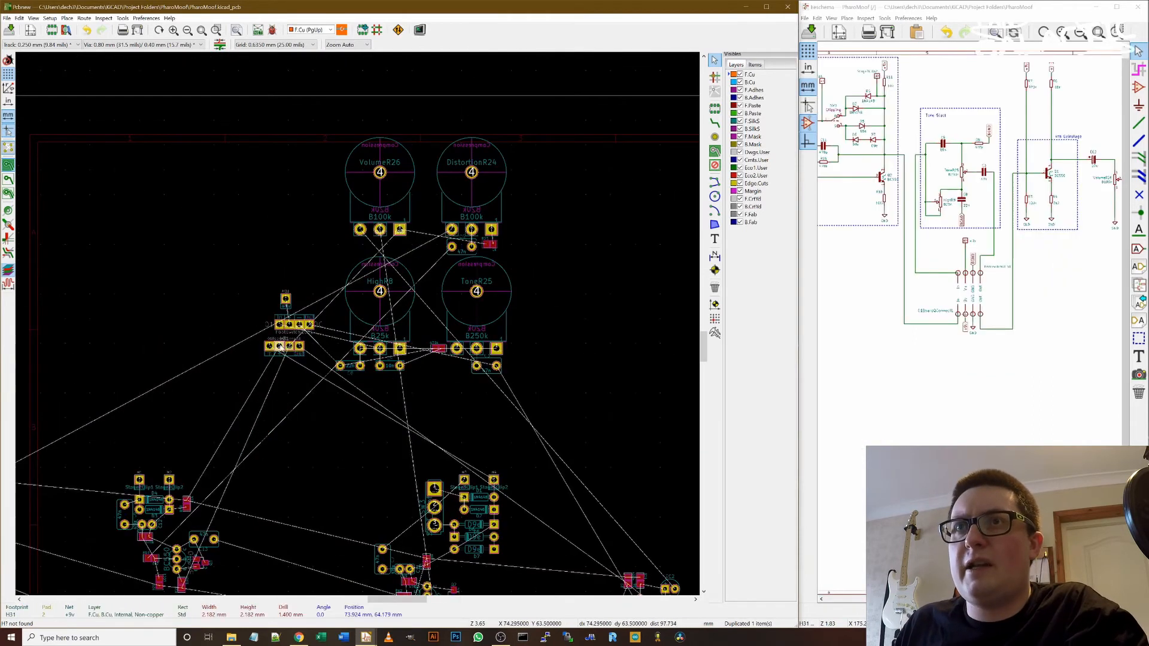
left_click(296, 449)
- Move the tone stack group with HighR8, ToneR25, their small parts and the footswitch connector to the sheet's upper-left corner
left_click_drag(532, 394, 269, 263)
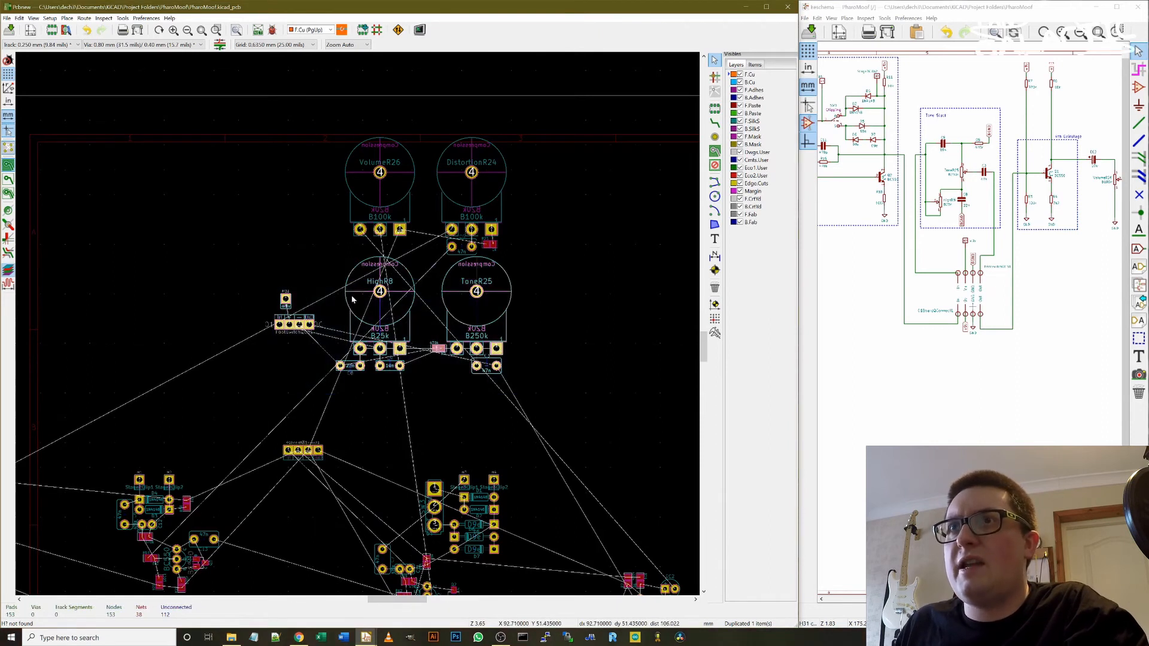
left_click_drag(380, 292, 160, 161)
scroll(178, 172, "down", 3)
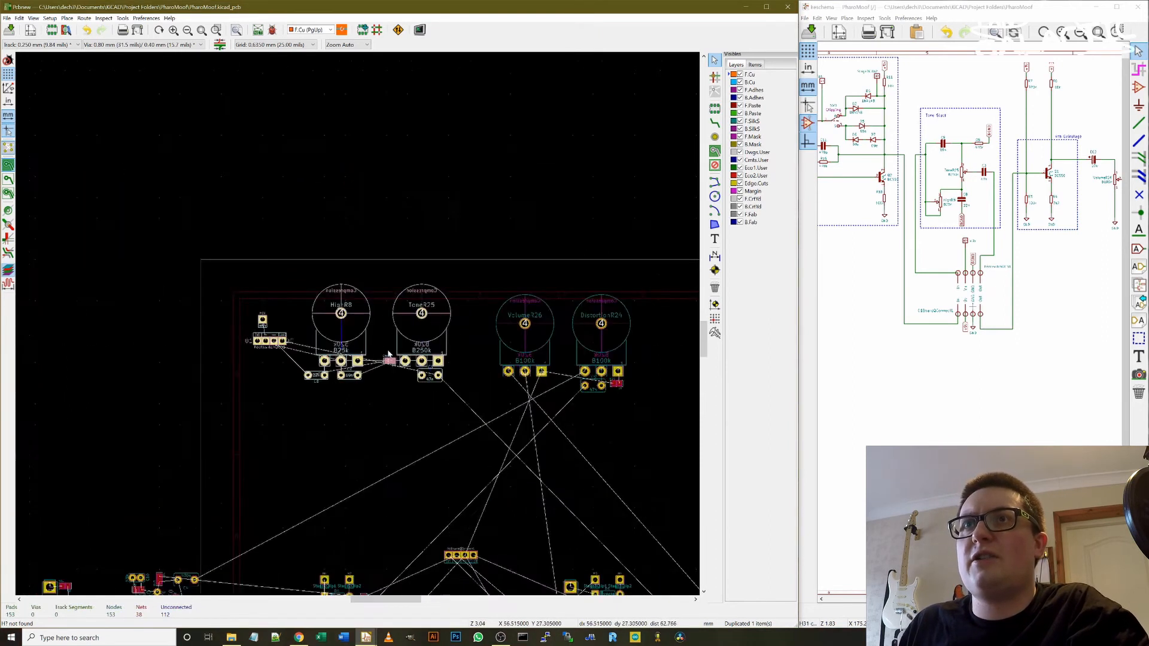
- Move the 47n capacitor C3 down, clear of the ToneR25 potentiometer's pads
scroll(356, 325, "up", 5)
scroll(357, 325, "down", 2)
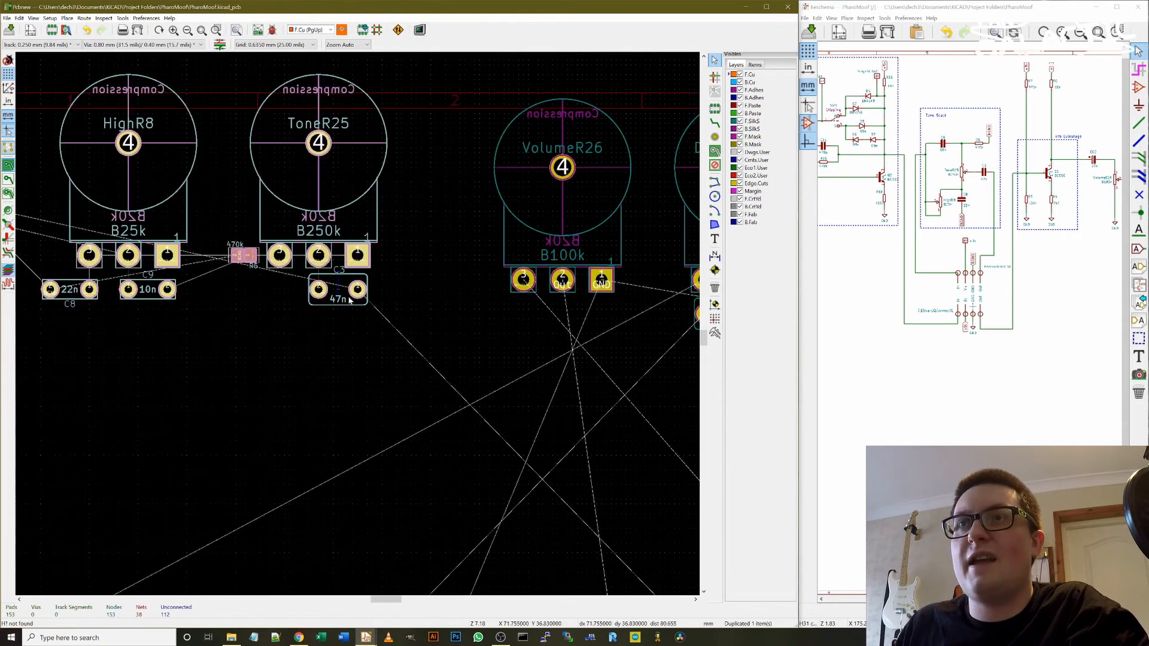
scroll(357, 327, "down", 2)
scroll(357, 326, "up", 3)
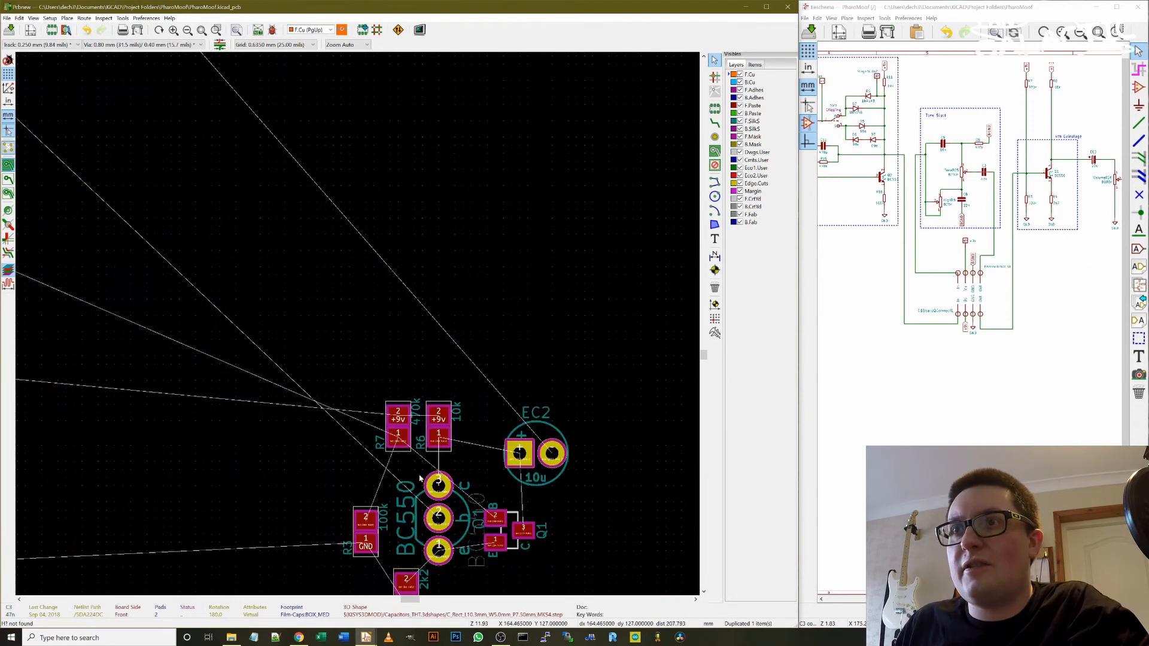
- Check Q1's fourth gain stage connections, and reposition C3 below the gap between HighR8 and ToneR25
scroll(512, 317, "down", 3)
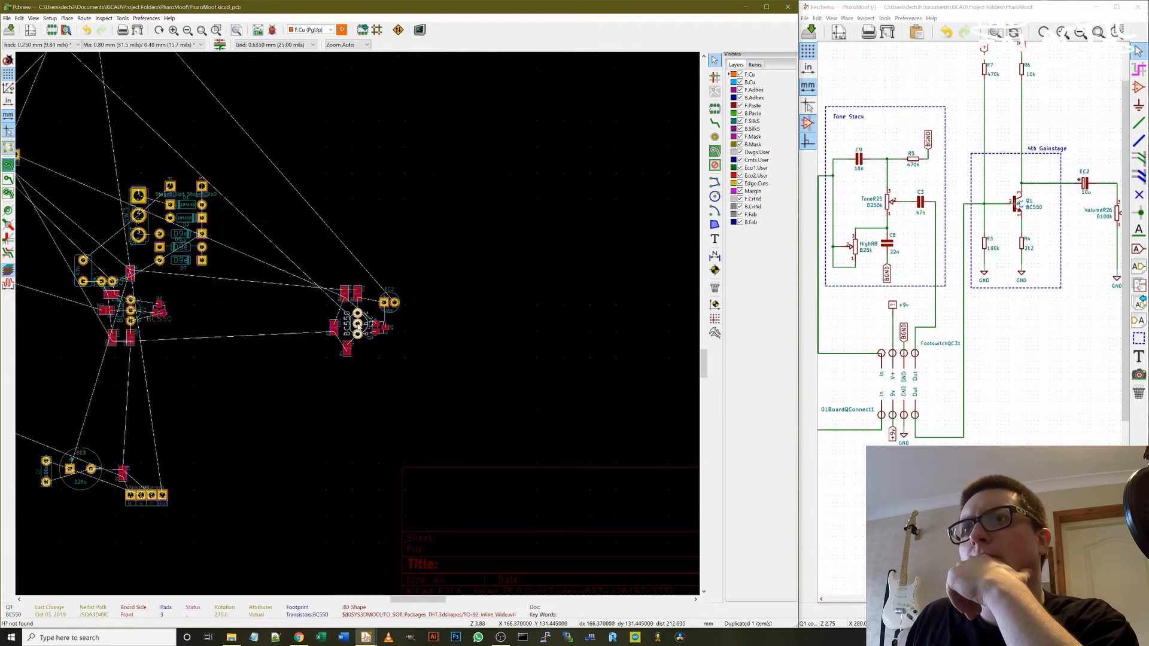
scroll(358, 324, "down", 2)
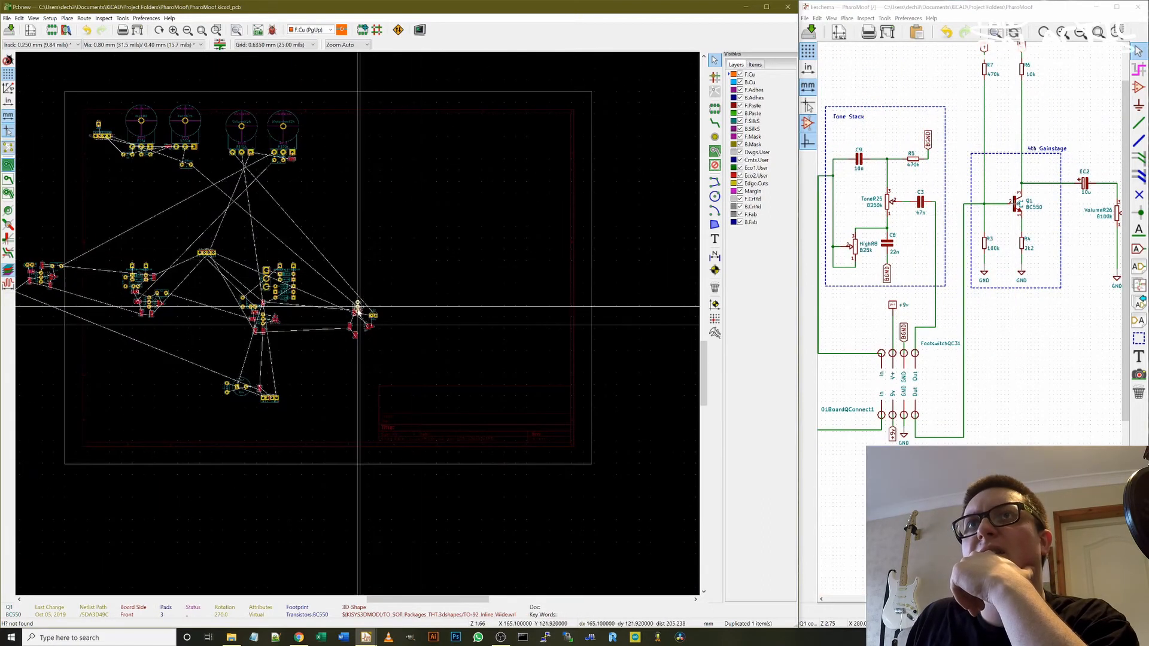
scroll(358, 324, "up", 3)
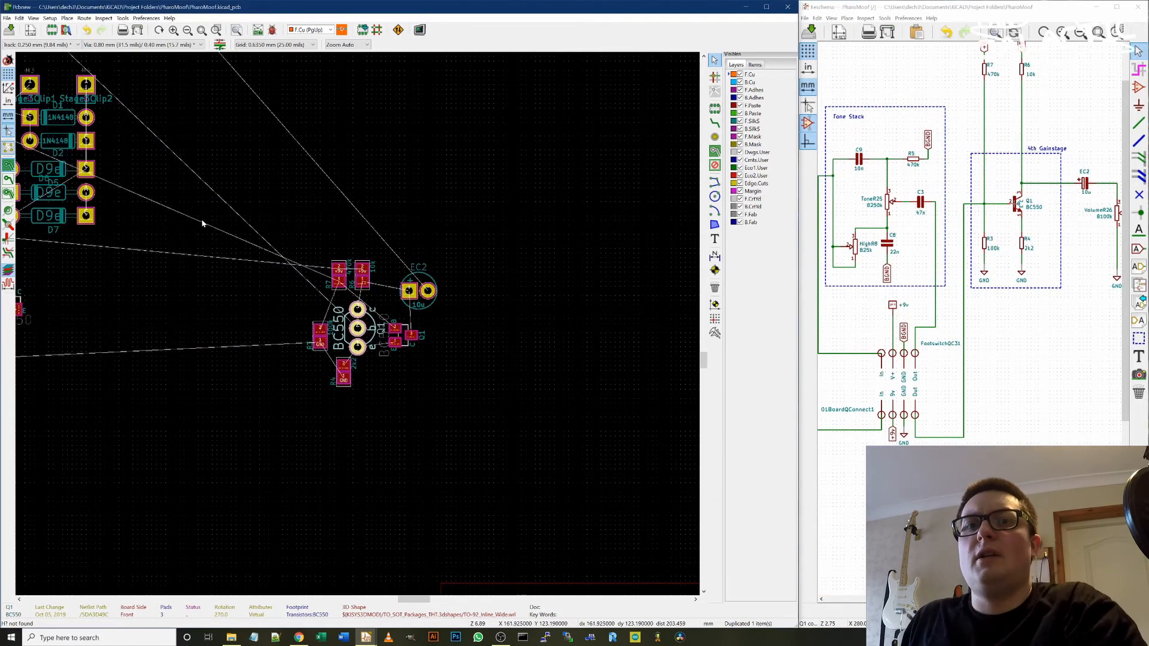
scroll(362, 317, "down", 3)
scroll(393, 299, "up", 5)
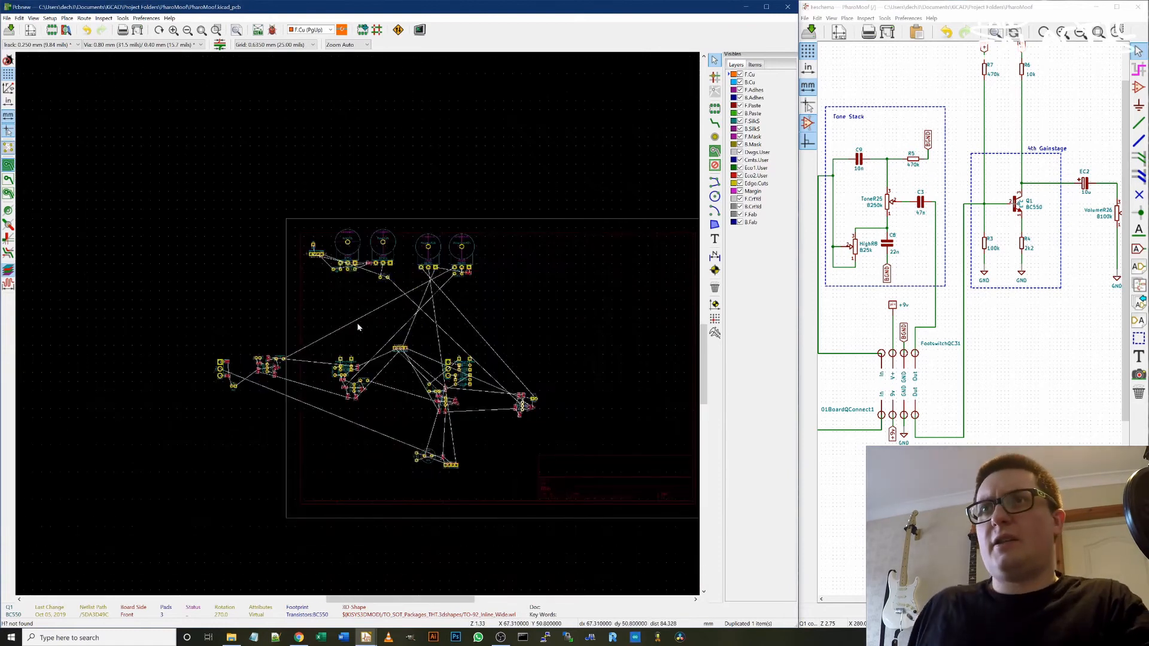
left_click_drag(411, 317, 338, 250)
key("m")
scroll(258, 298, "down", 1)
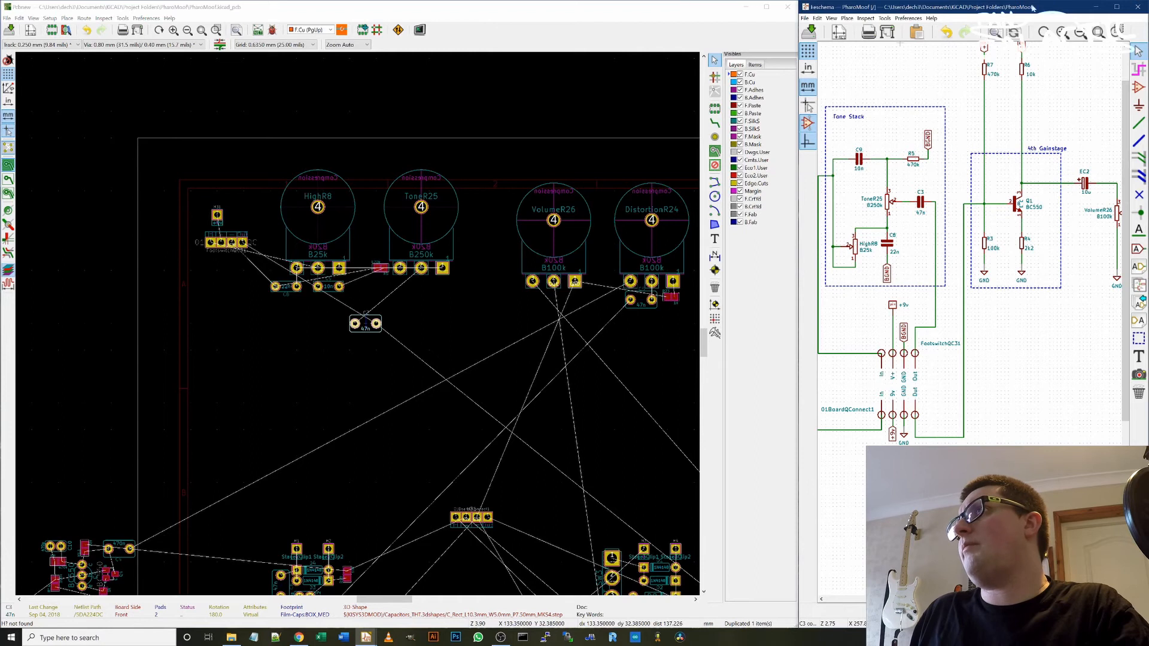
- Assign the Transistors:BC550 footprint to Q1 through Q4 in the schematic and save the footprint assignments
double_click(1034, 8)
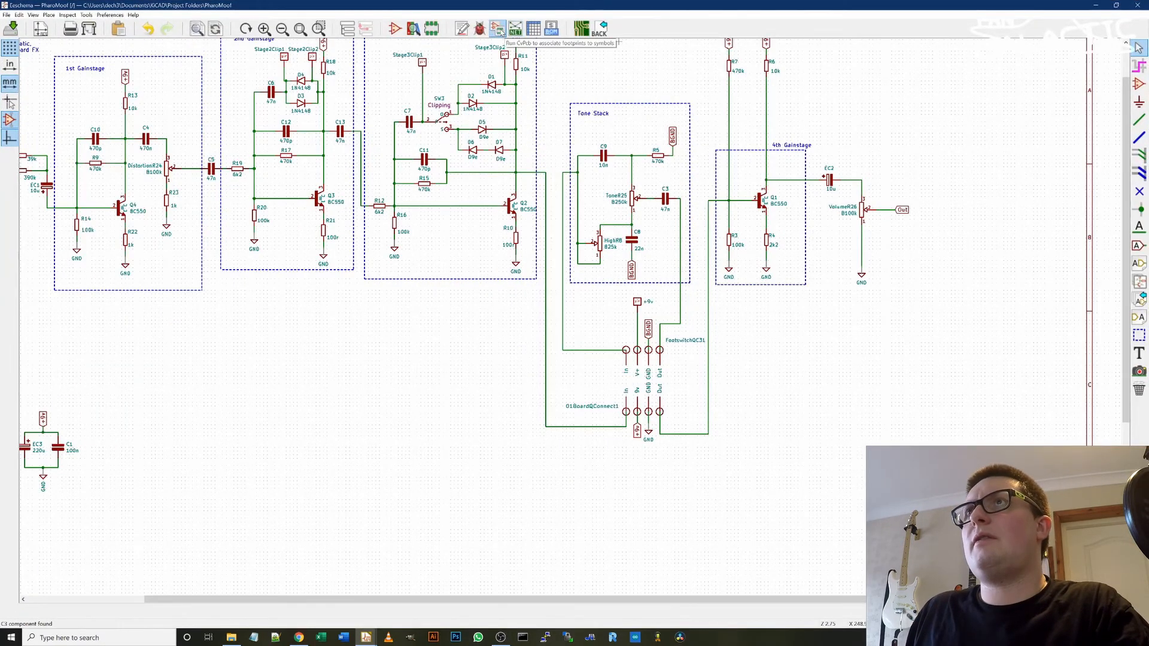
left_click(497, 28)
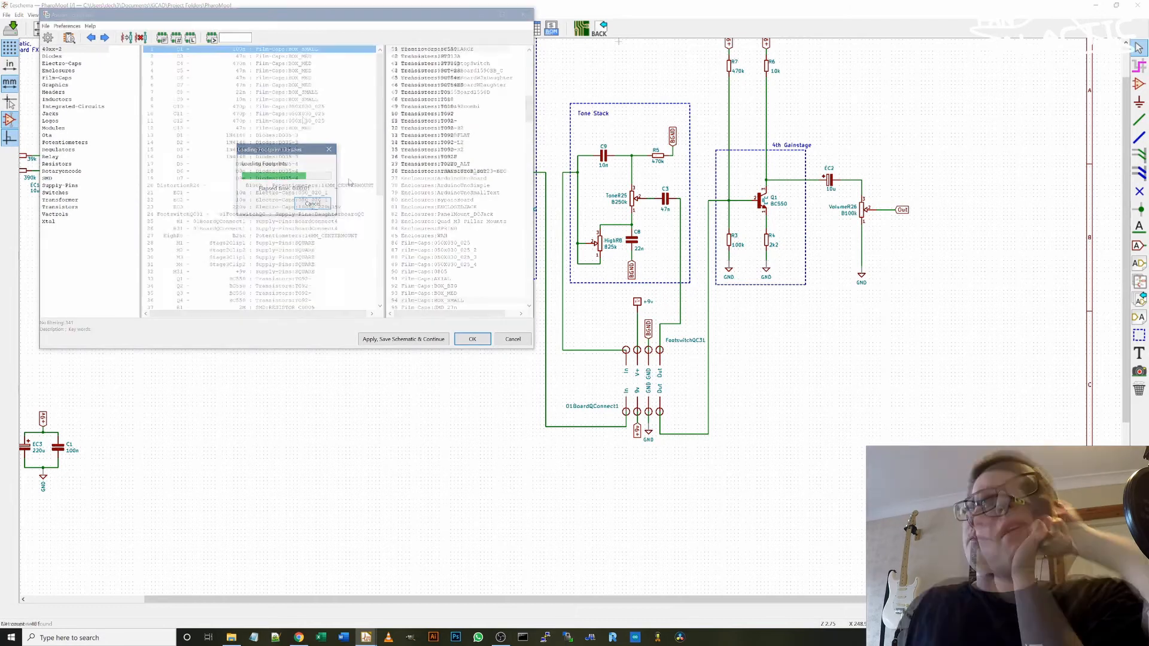
scroll(269, 160, "down", 5)
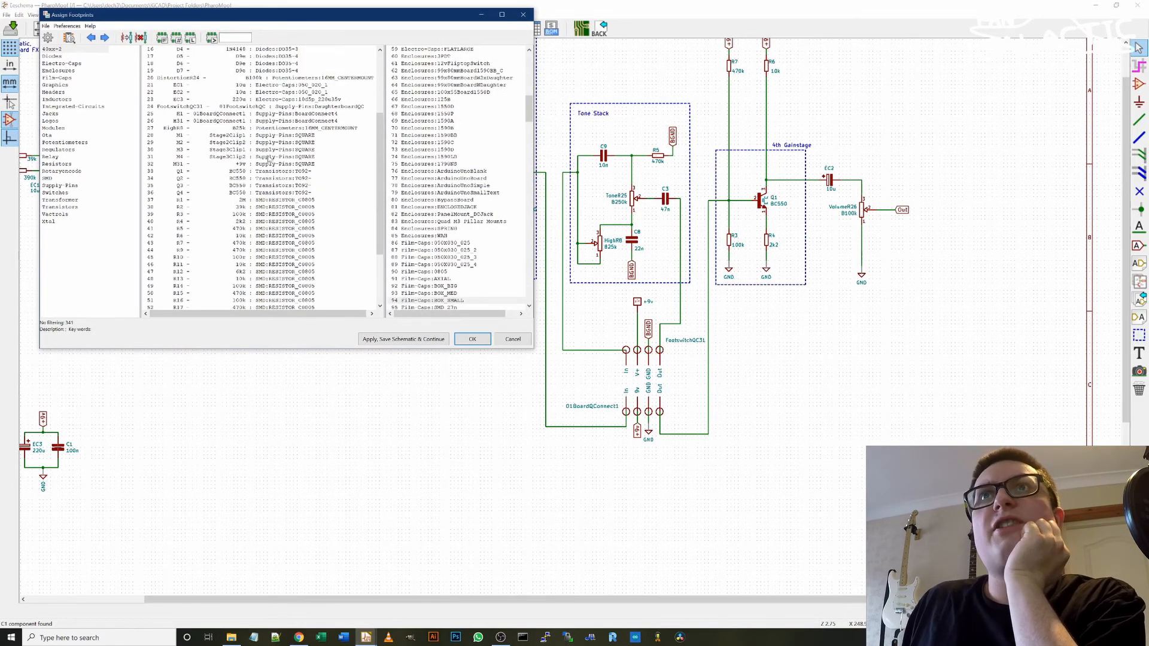
left_click(272, 172)
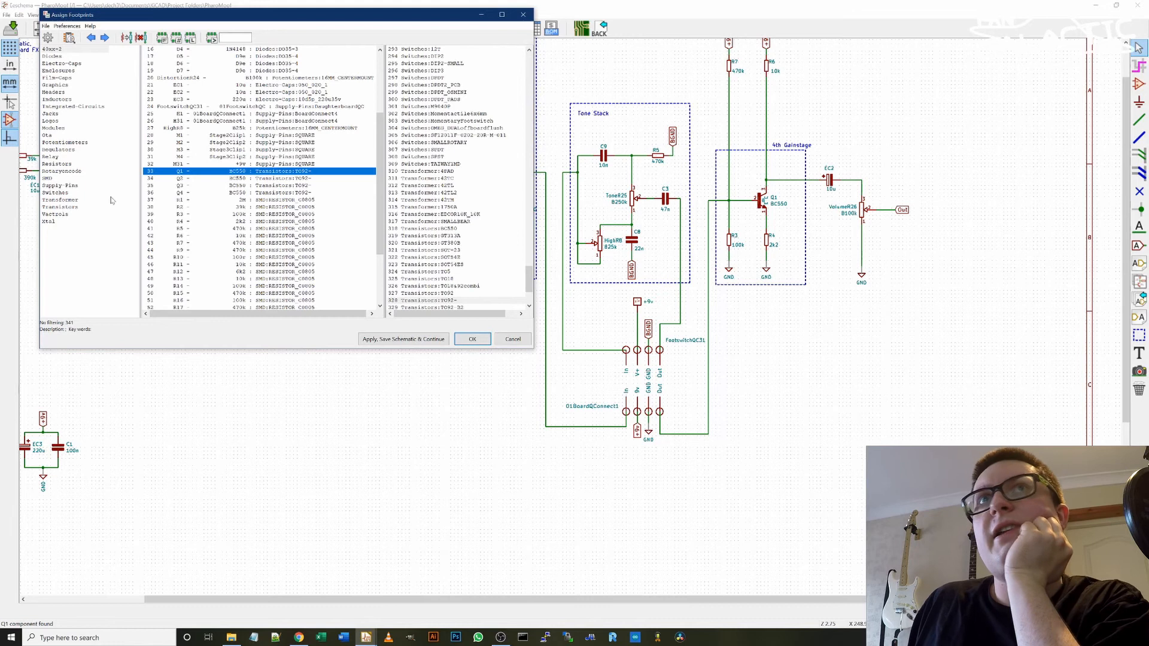
left_click(66, 207)
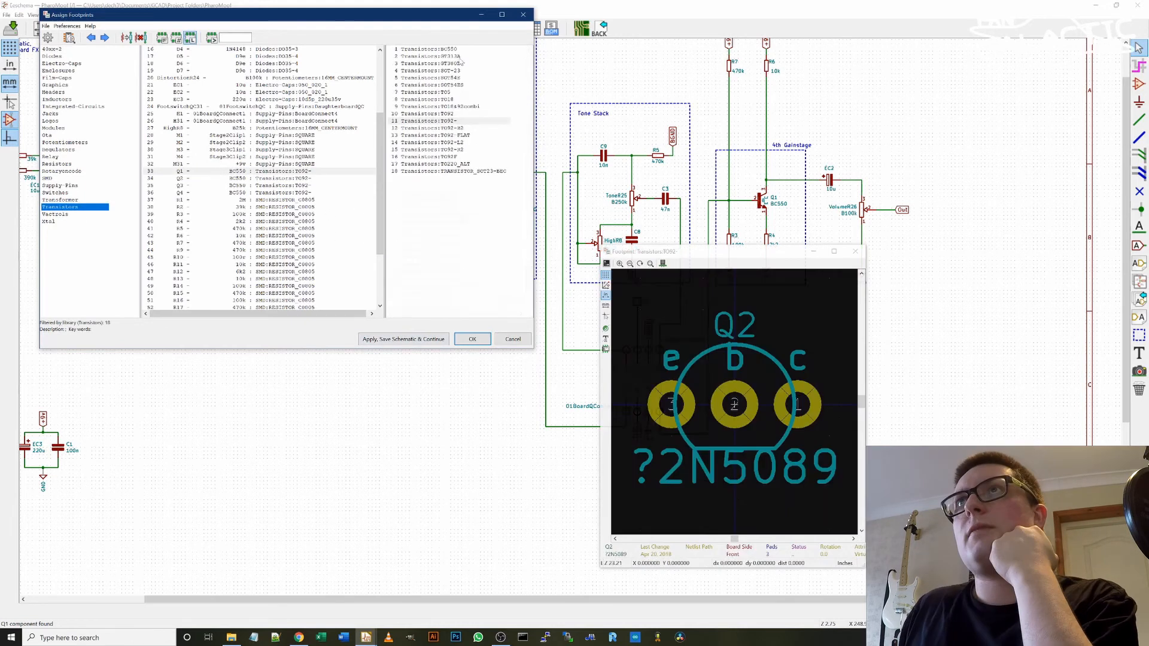
left_click(453, 51)
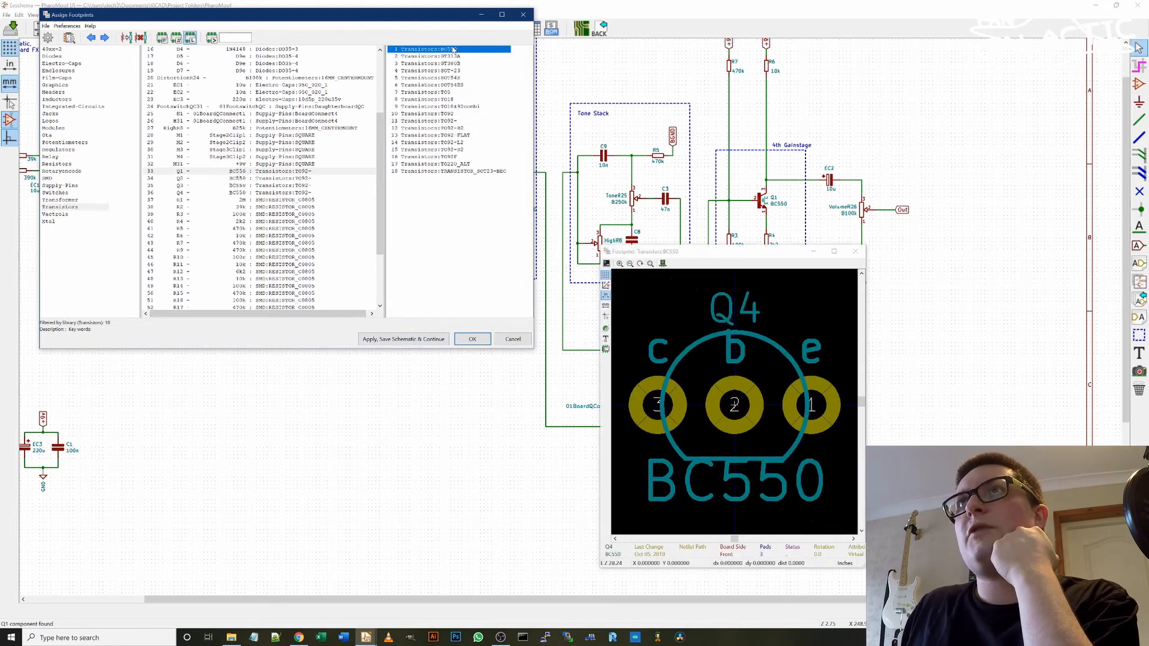
double_click(453, 50)
double_click(453, 51)
double_click(453, 51)
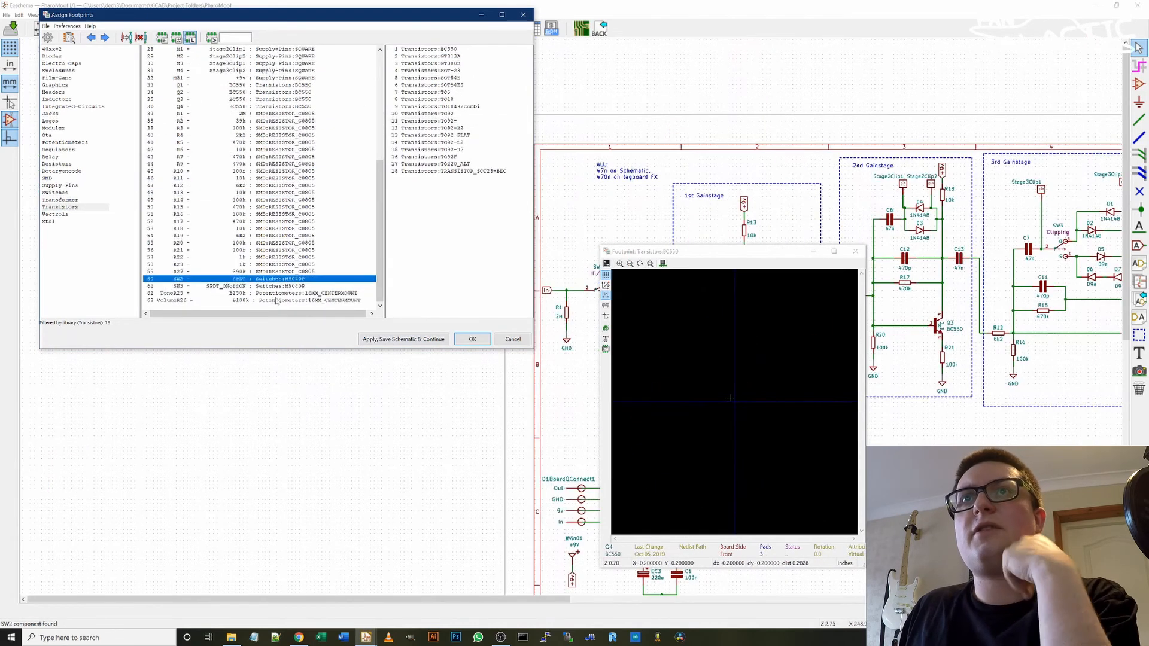
mouse_move(381, 267)
left_mouse_down()
mouse_move(382, 218)
mouse_move(384, 268)
left_mouse_up()
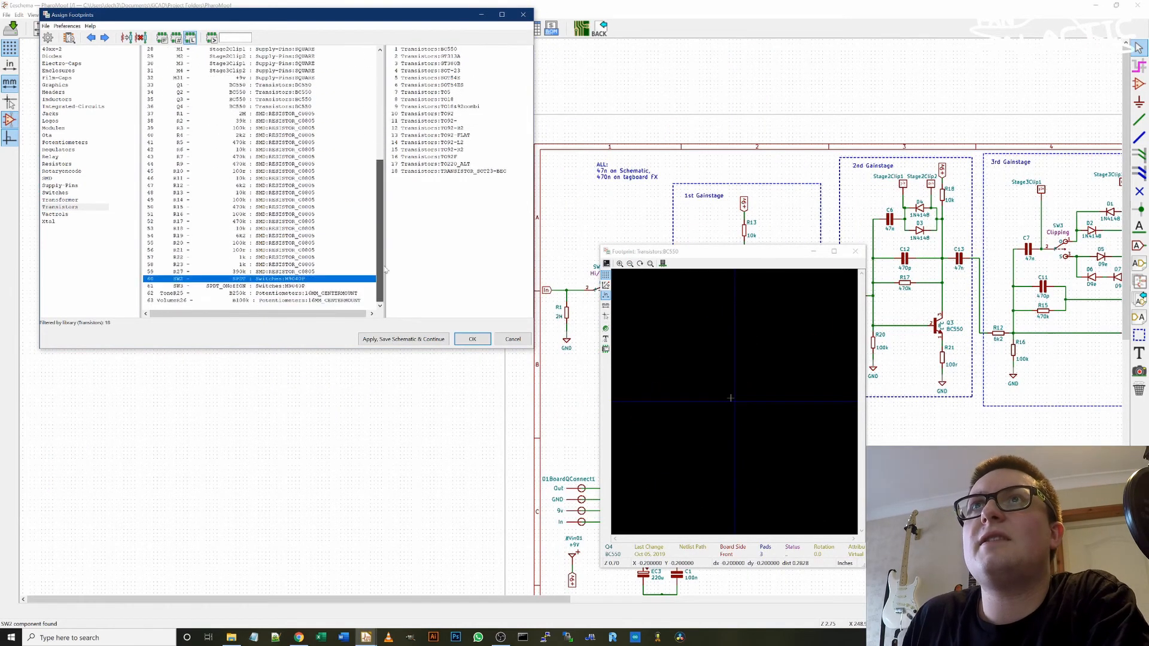
left_click(405, 338)
left_click(472, 338)
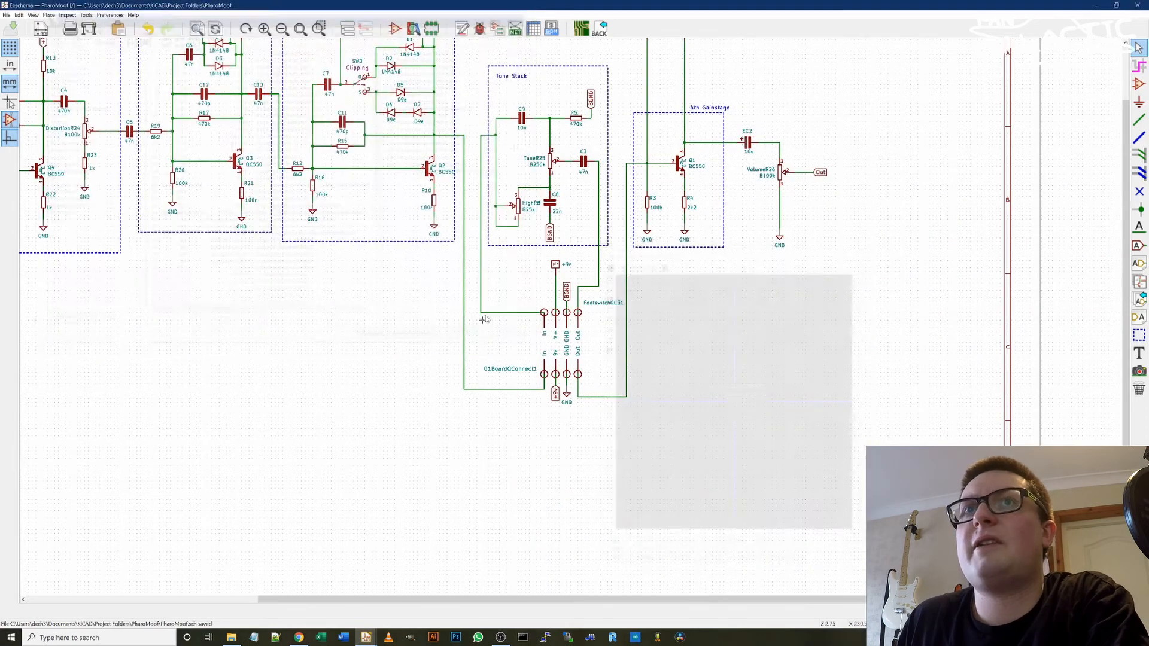
- Generate the Pcbnew netlist from the schematic and save it as PharoMoof.net
left_click(515, 28)
left_click(652, 278)
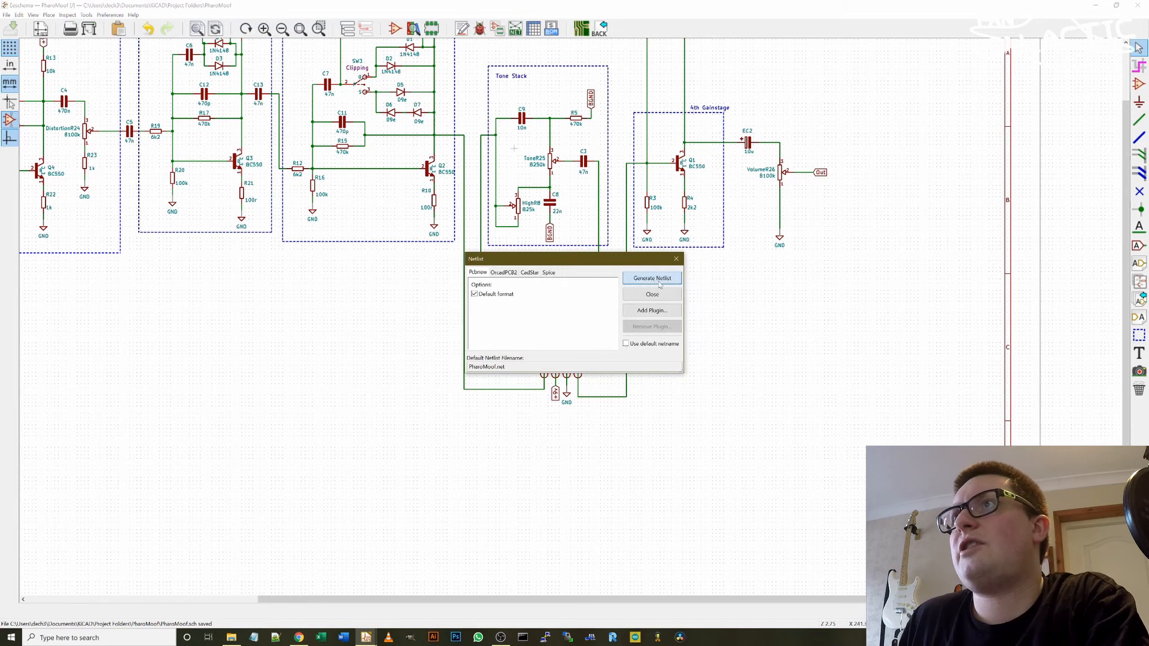
left_click(580, 334)
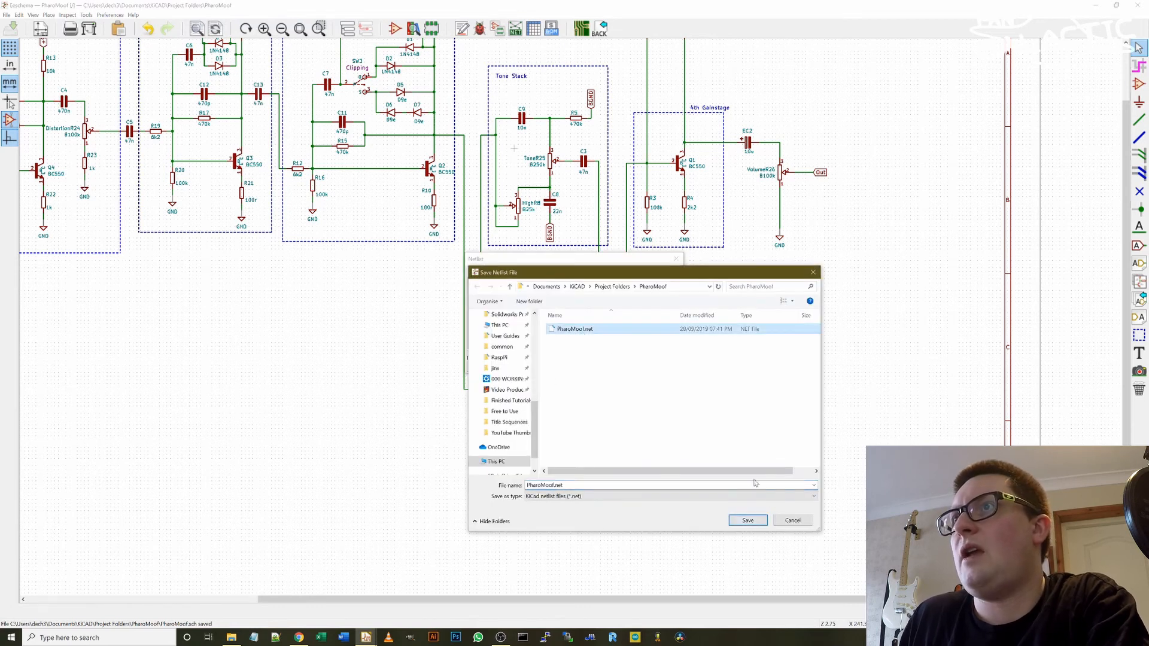
left_click(747, 523)
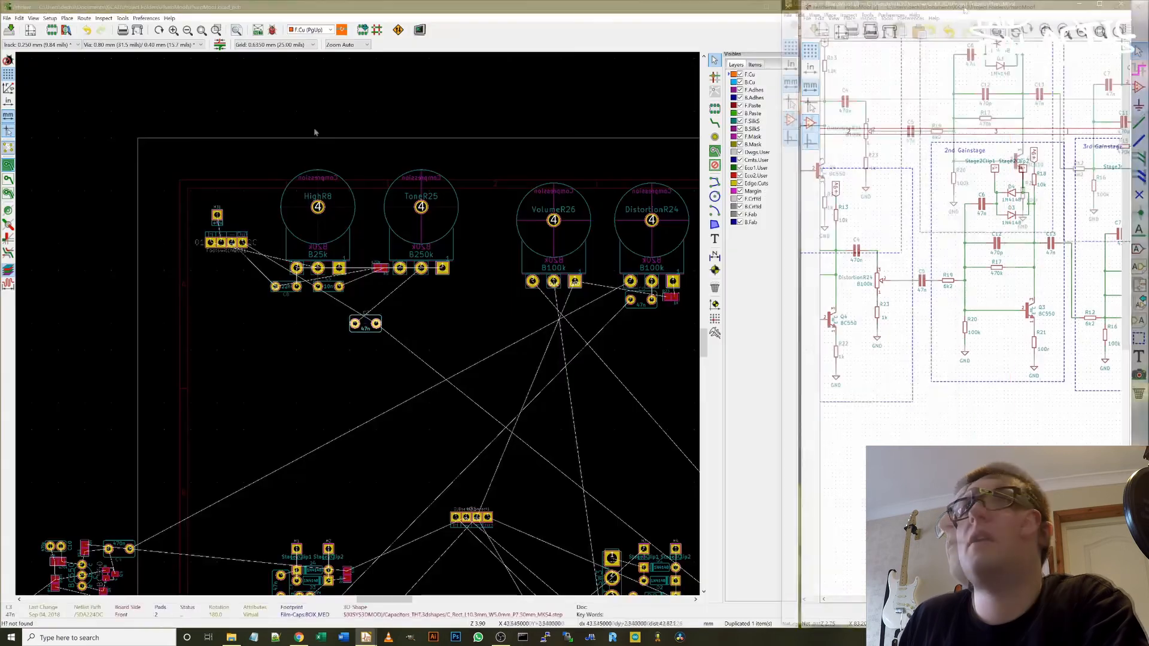
- Read the PharoMoof.net netlist into the board layout and inspect the two Q1 footprints
left_click(1116, 5)
left_click(258, 30)
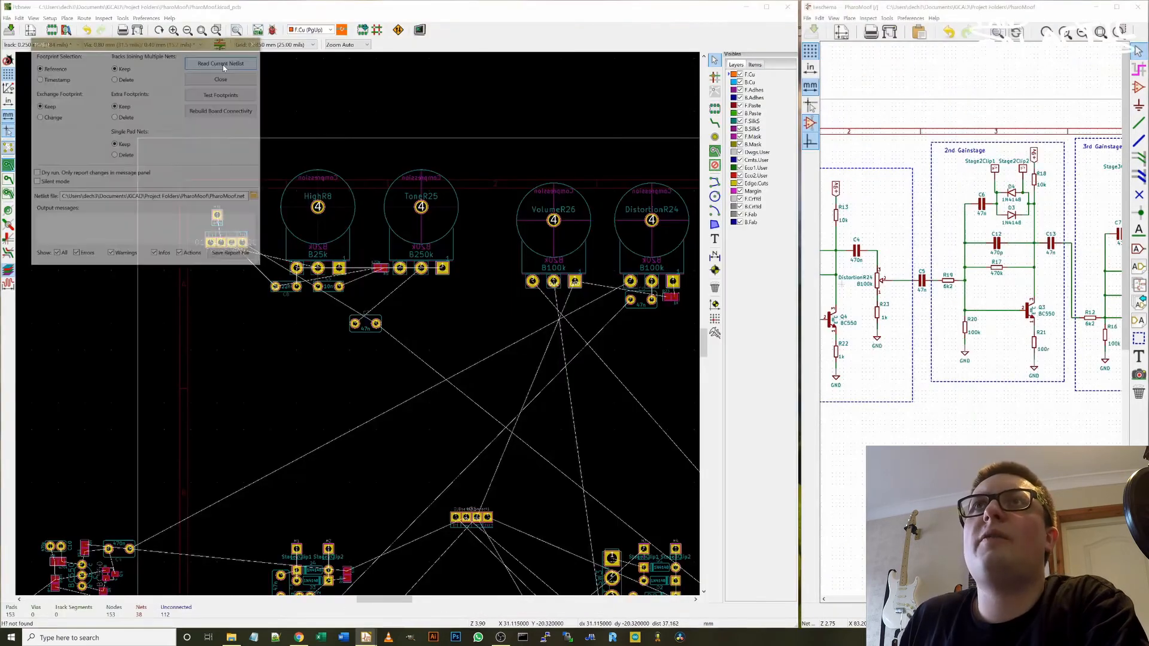
left_click(218, 64)
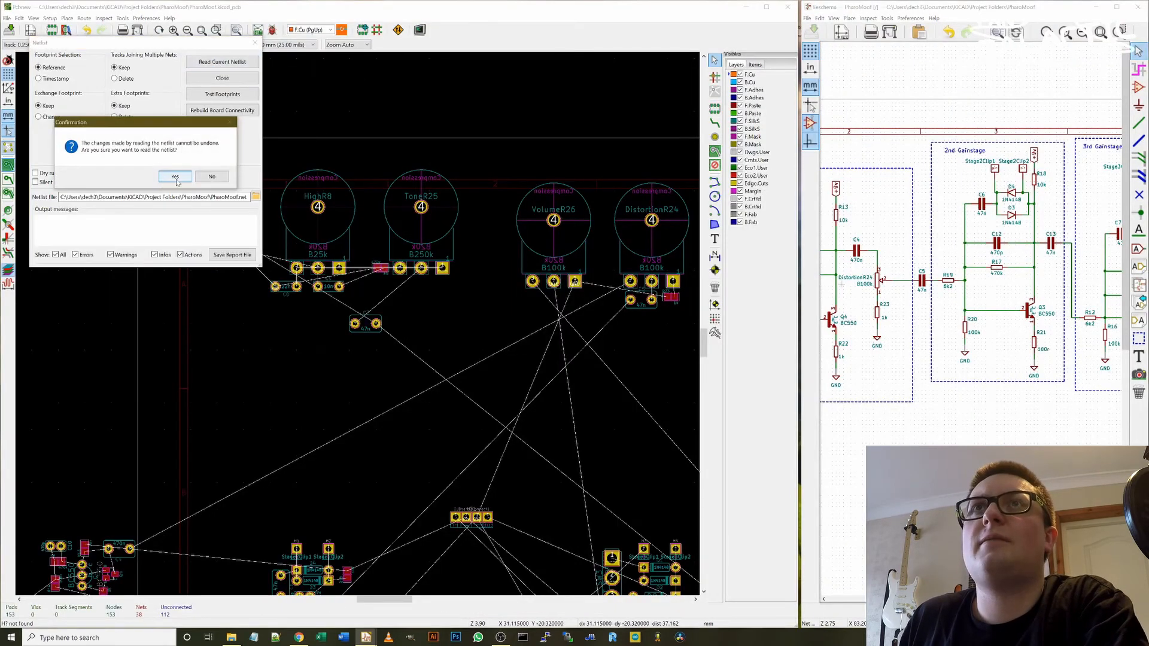
left_click(175, 177)
left_click_drag(258, 264, 291, 318)
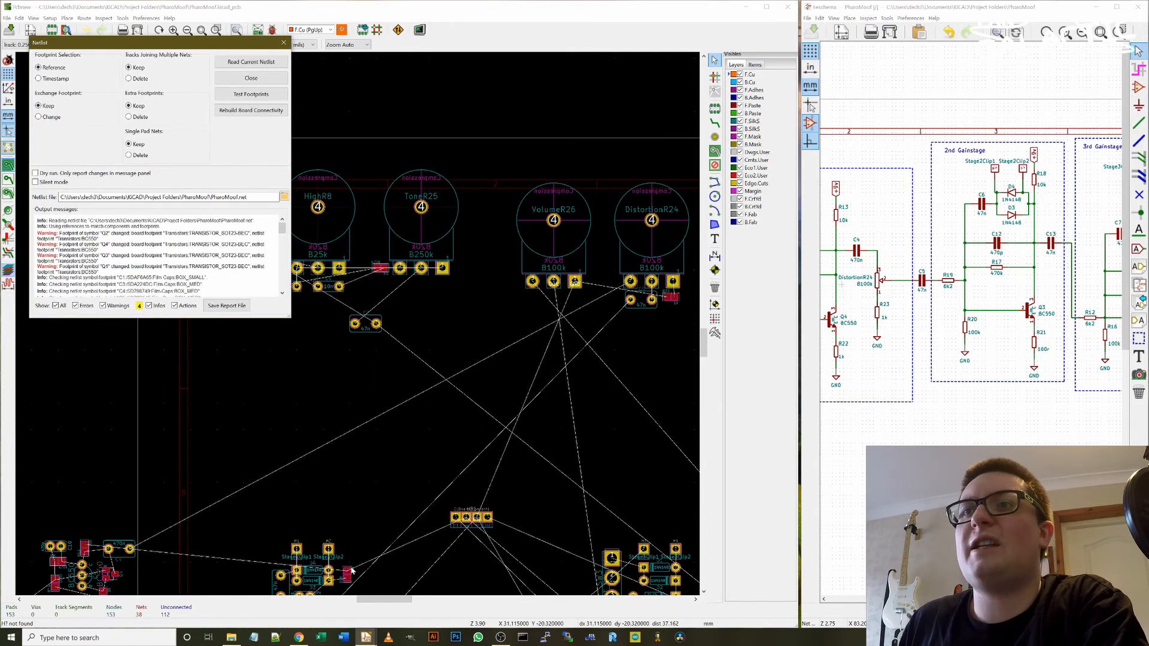
left_click(251, 79)
scroll(347, 321, "up", 5)
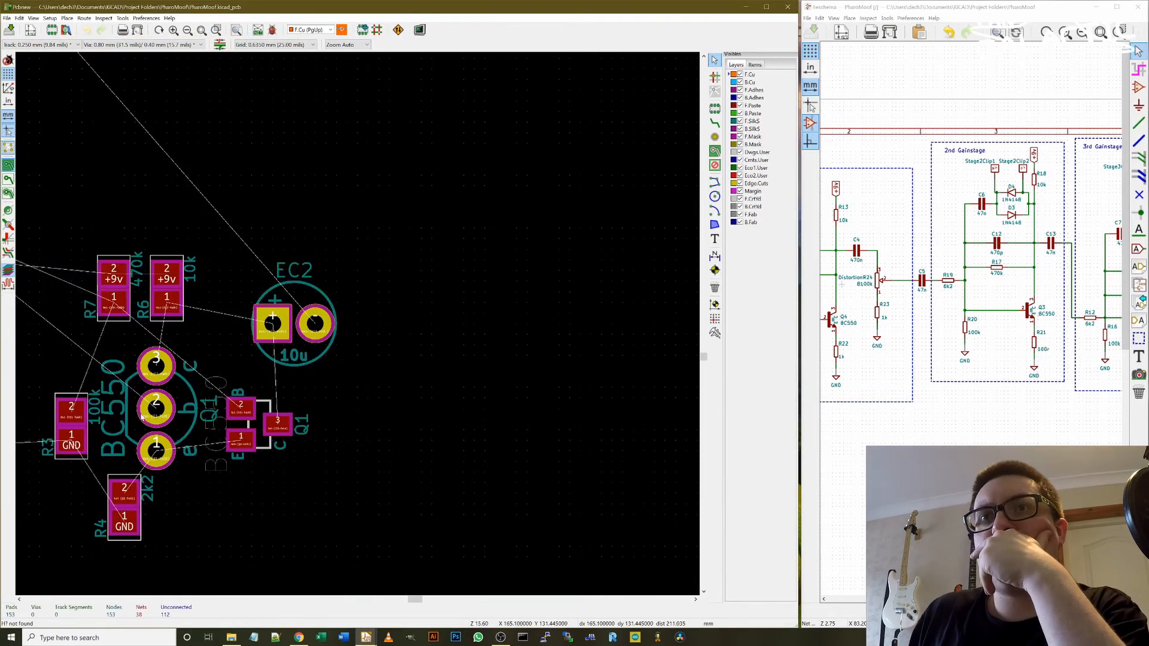
scroll(142, 417, "up", 3)
scroll(367, 323, "down", 5)
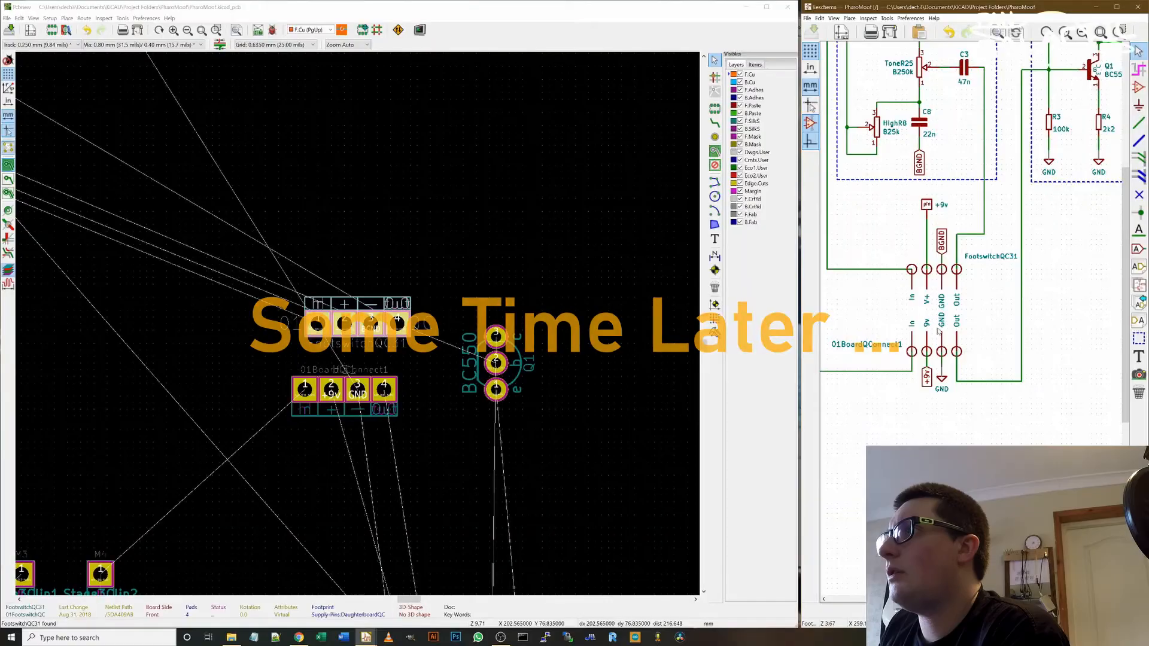
- Set the value of the connector below FootswitchQC31 in the schematic to 01BoardQConnect2
double_click(883, 349)
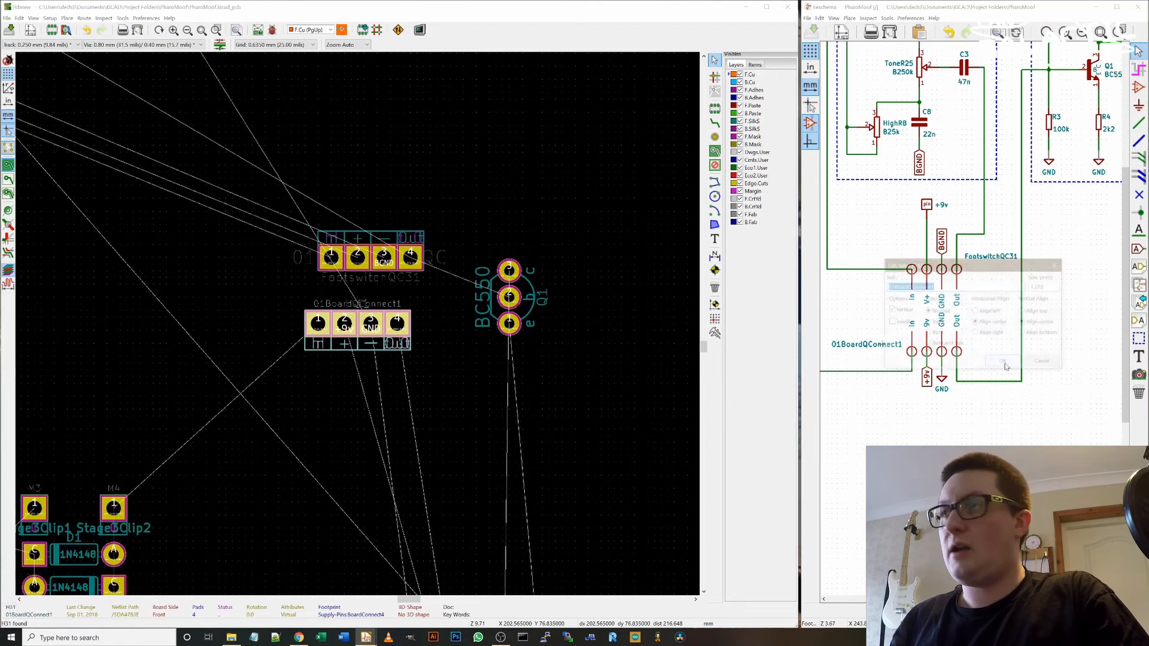
key("End")
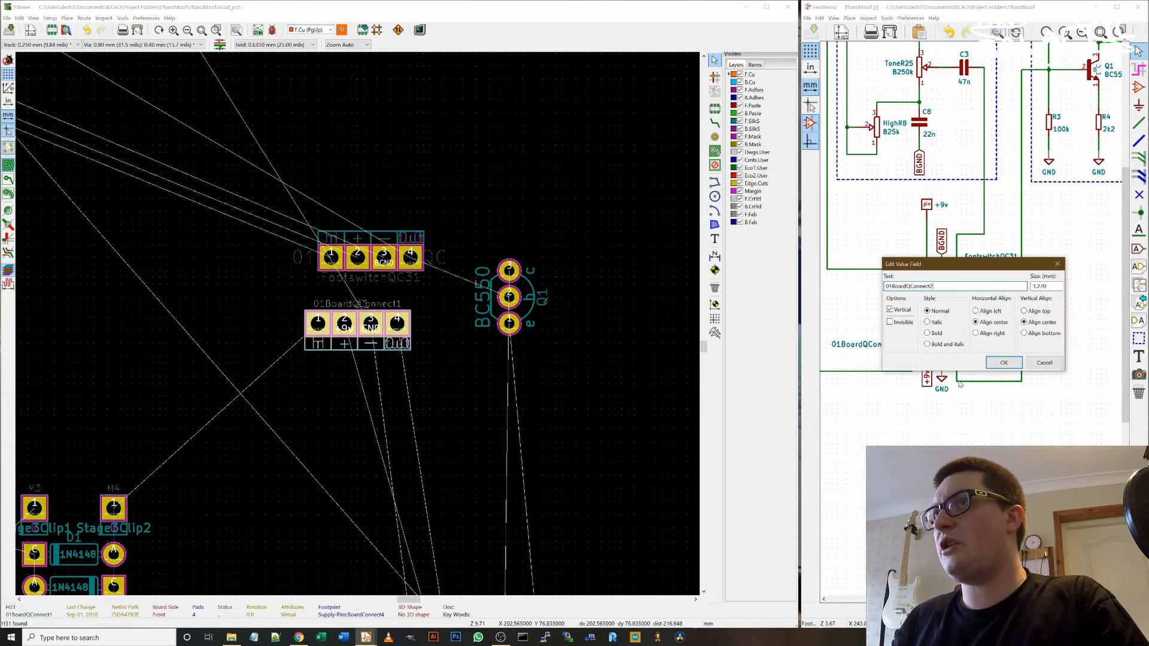
left_click(1003, 362)
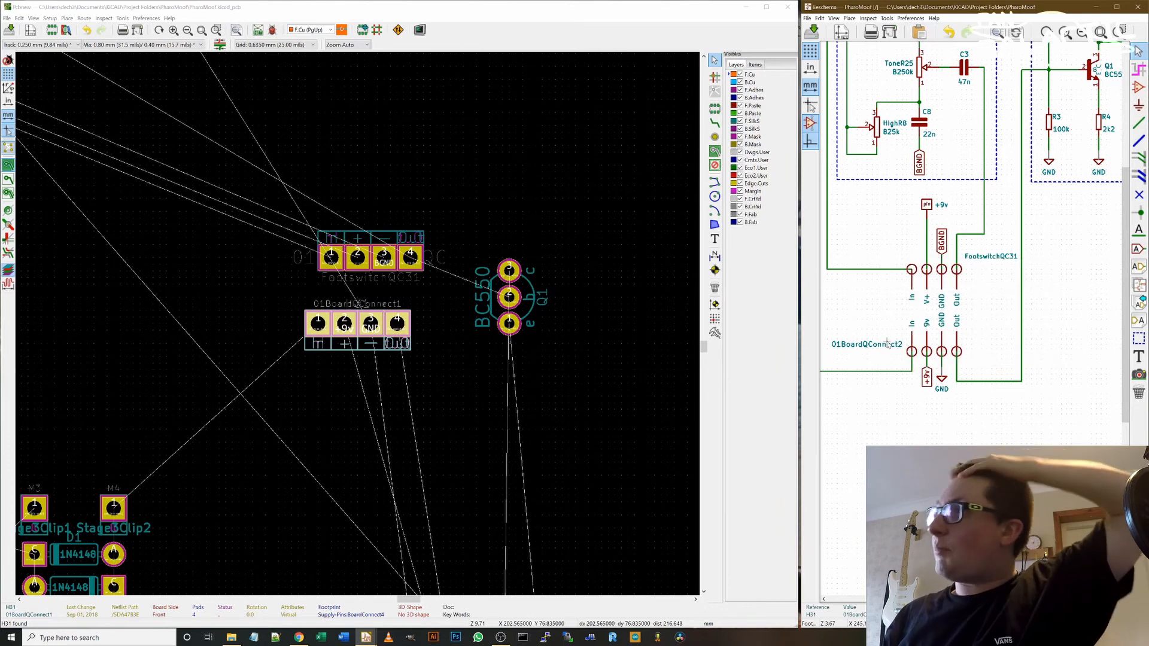
- Generate the Pcbnew netlist from the schematic again, saving it over PharoMoof.net
double_click(891, 7)
scroll(565, 313, "down", 3)
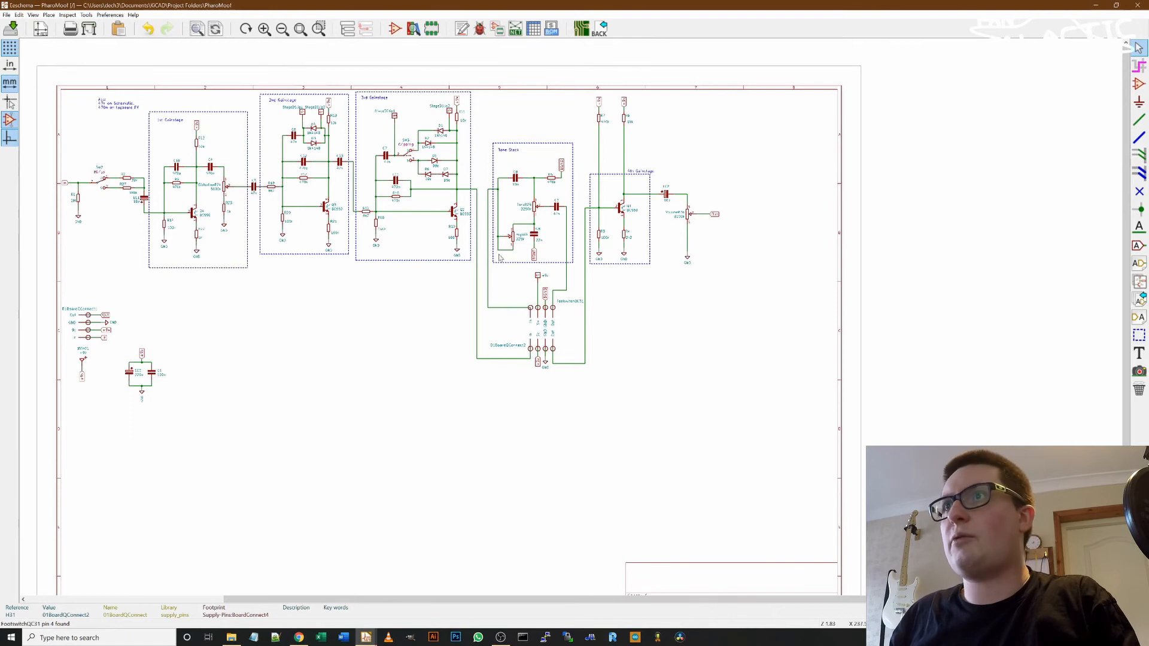
left_click(515, 28)
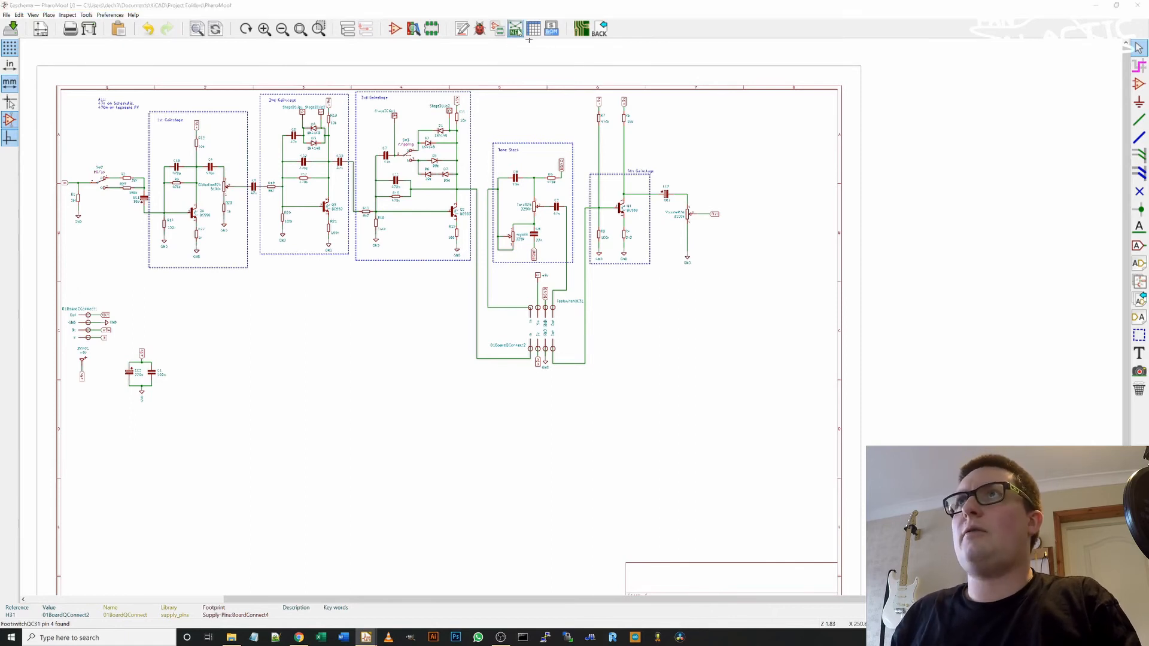
left_click(675, 279)
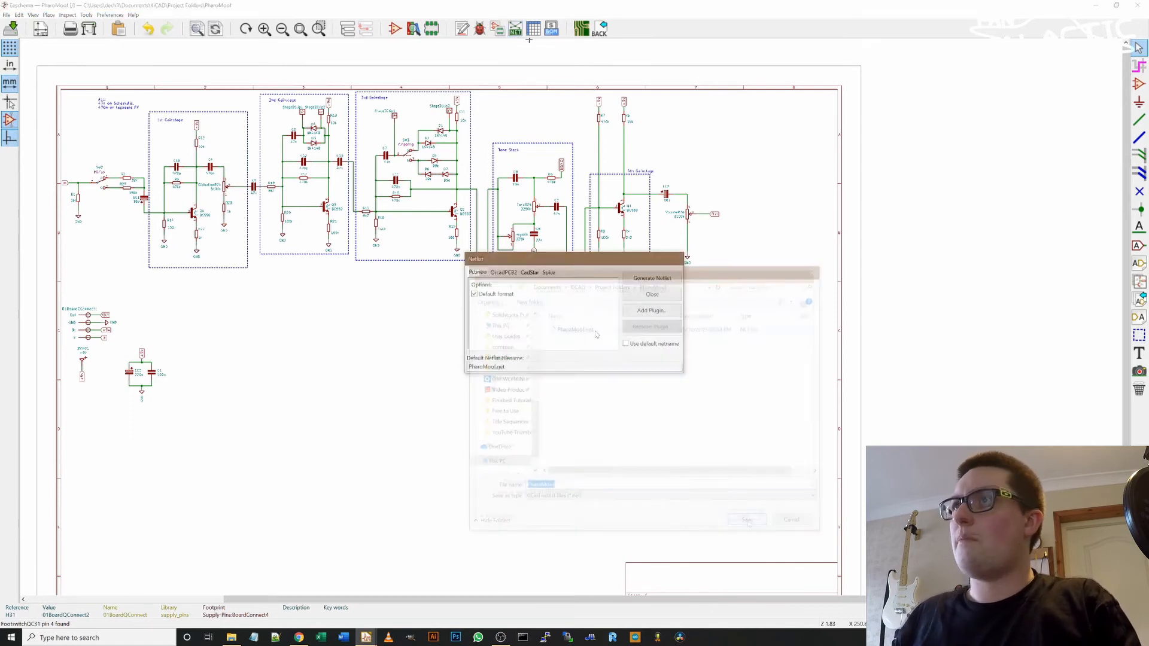
key("Return")
- Read the updated PharoMoof.net netlist into the board layout and close the netlist window
left_click(1116, 4)
left_click(257, 29)
left_click(401, 64)
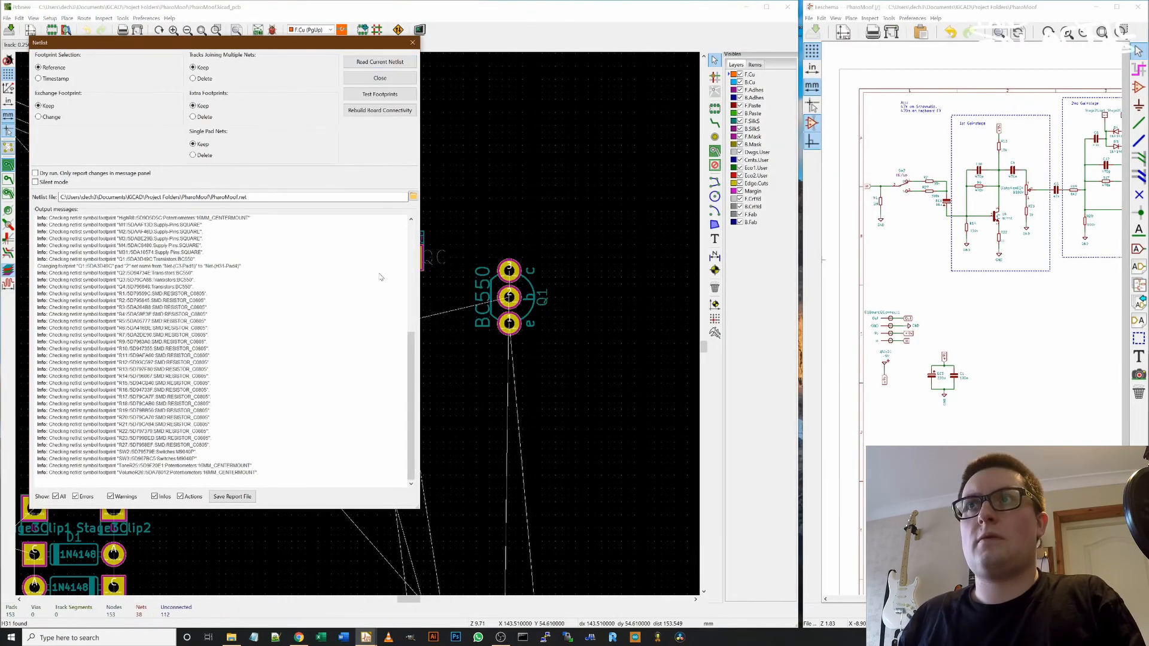
left_click(413, 42)
- Move the FootswitchQC31 connector to just beneath the HighR8 and ToneR25 potentiometers
scroll(368, 336, "down", 5)
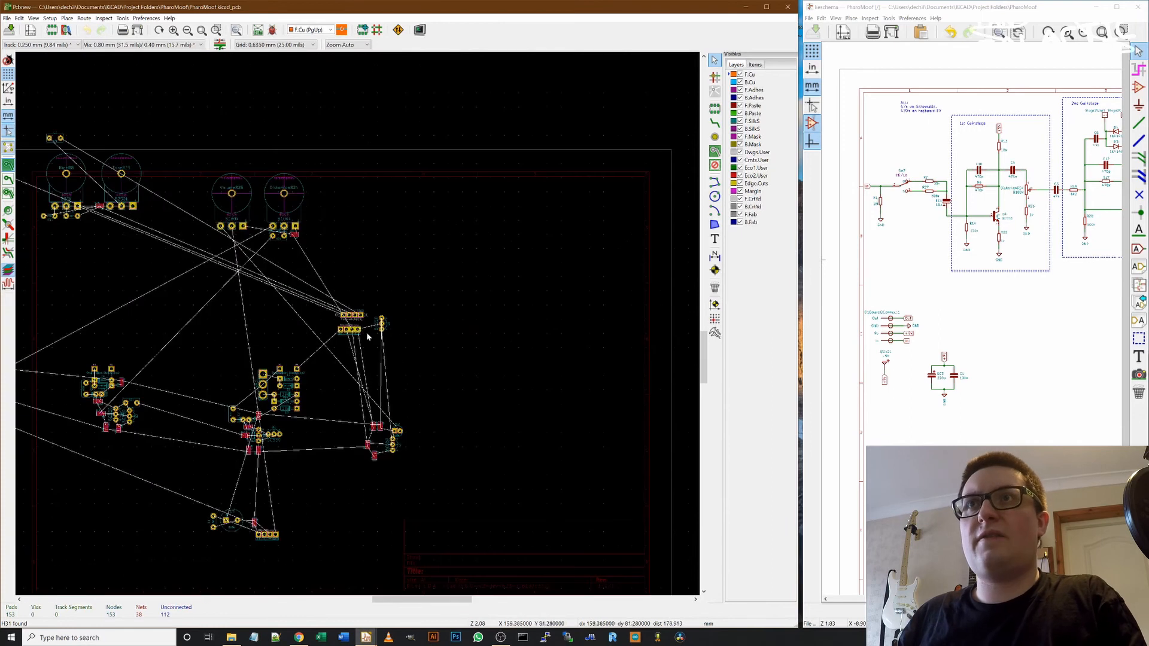
left_click_drag(349, 315, 103, 233)
scroll(363, 329, "down", 3)
scroll(370, 329, "up", 1)
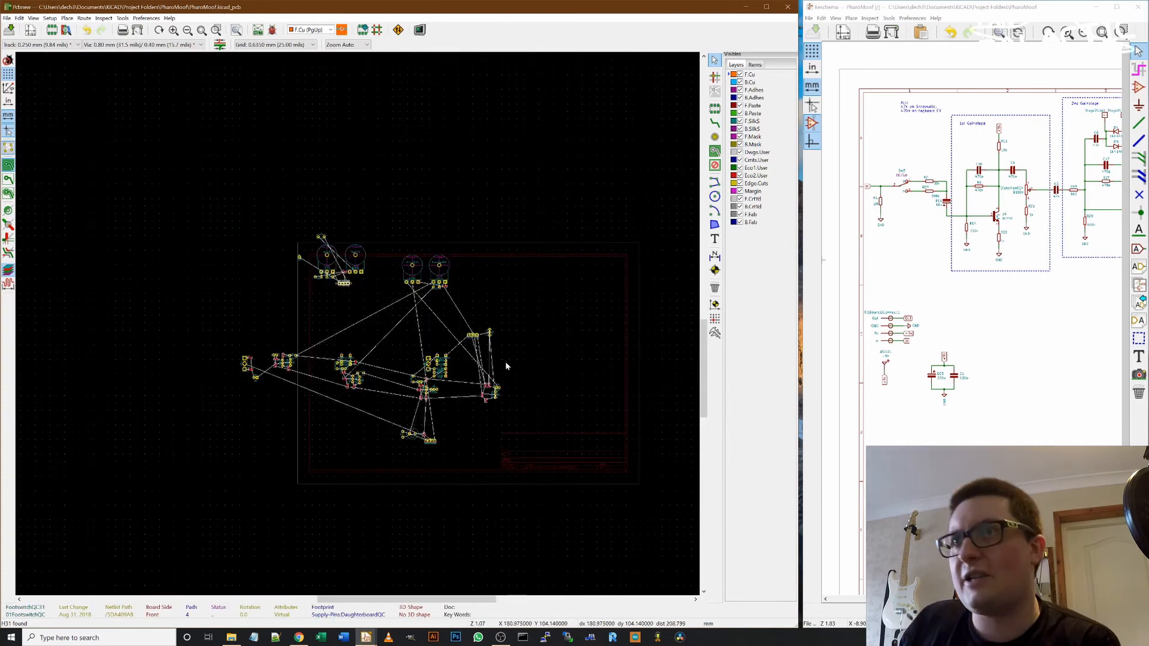
scroll(505, 362, "up", 1)
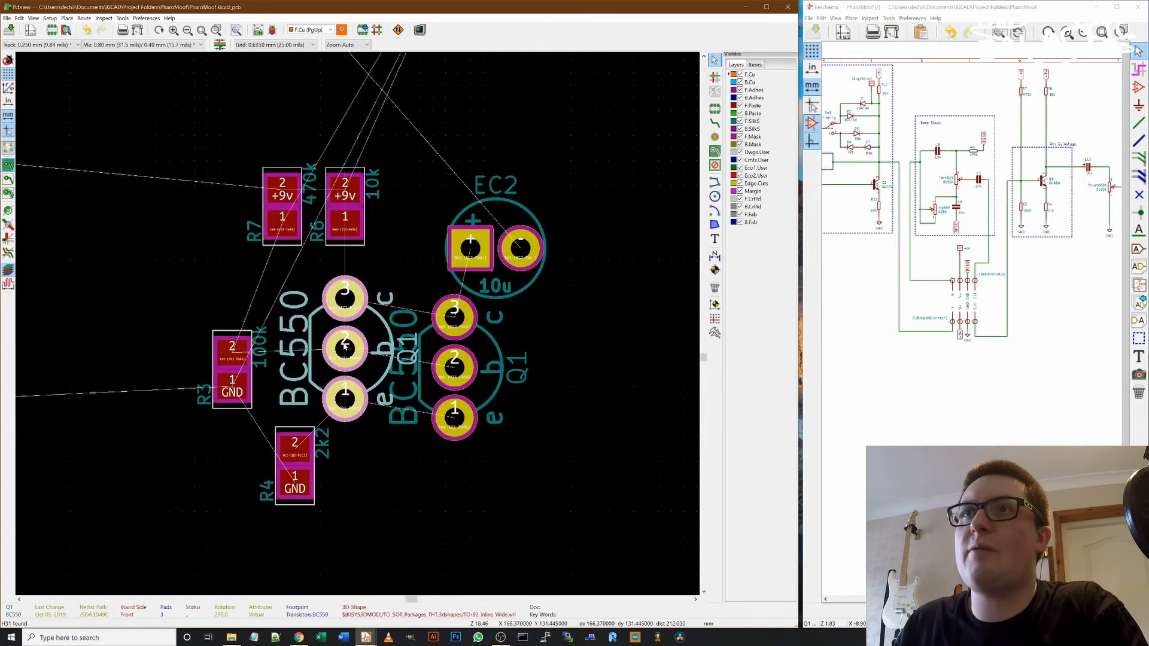
- Examine the duplicated BC550 transistor footprints in the gain stages and the tone stack's placement on the board
scroll(347, 332, "down", 2)
scroll(336, 315, "down", 3)
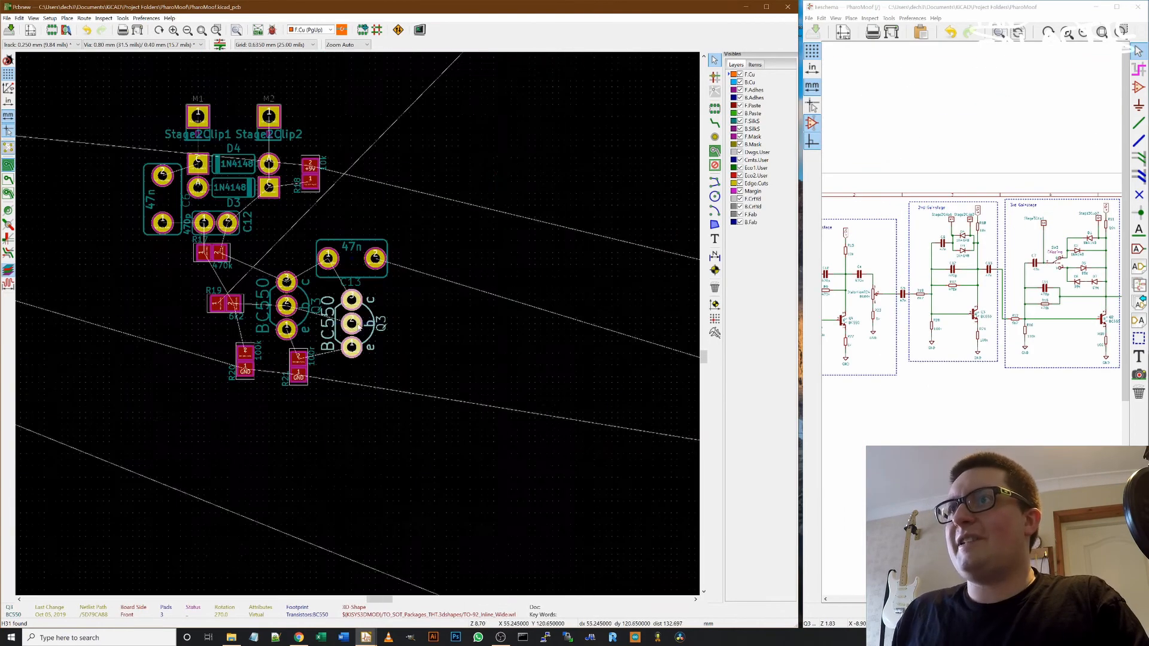
scroll(277, 309, "up", 2)
scroll(360, 292, "down", 8)
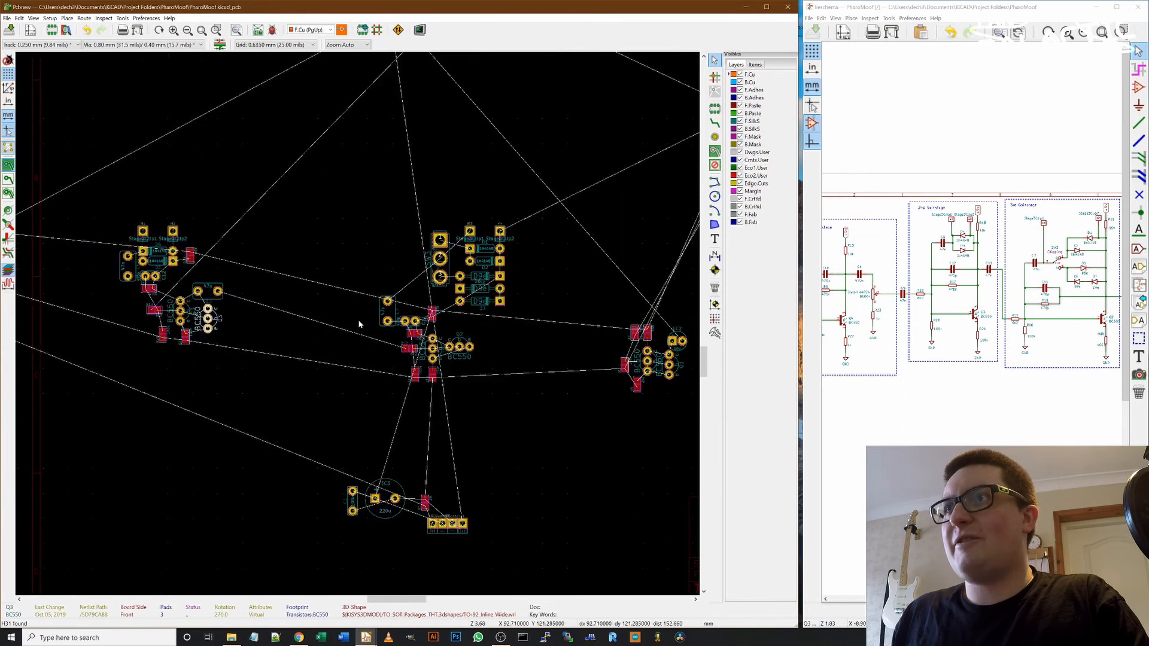
scroll(359, 291, "up", 5)
left_click_drag(373, 350, 115, 158)
left_click_drag(261, 264, 276, 228)
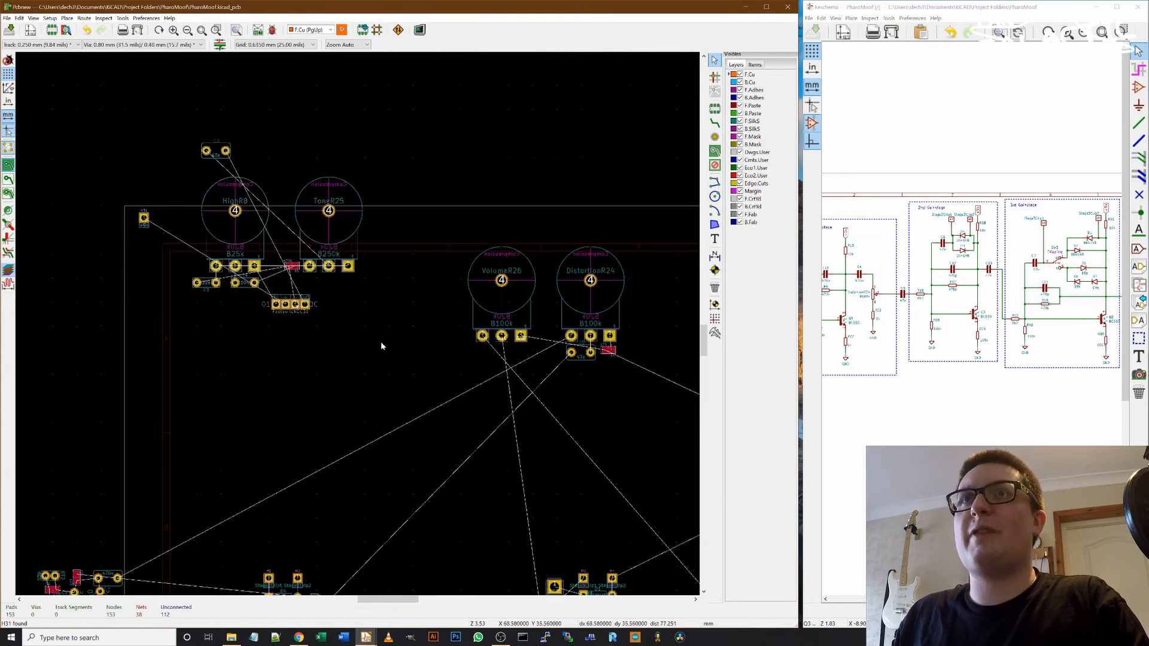
- Place the 01BoardQConnect2 connector directly below FootswitchQC31 to compare their matching pins
scroll(314, 358, "down", 5)
scroll(452, 384, "up", 3)
left_click_drag(458, 236, 397, 209)
left_click_drag(436, 221, 152, 148)
scroll(153, 148, "up", 6)
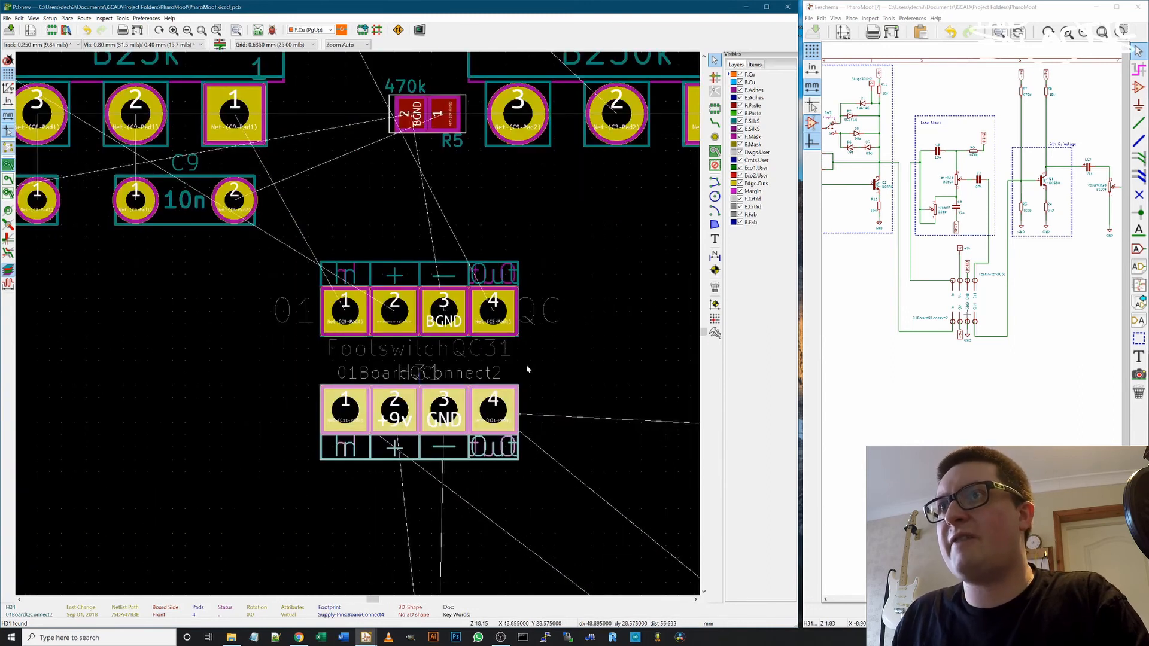
scroll(358, 327, "down", 2)
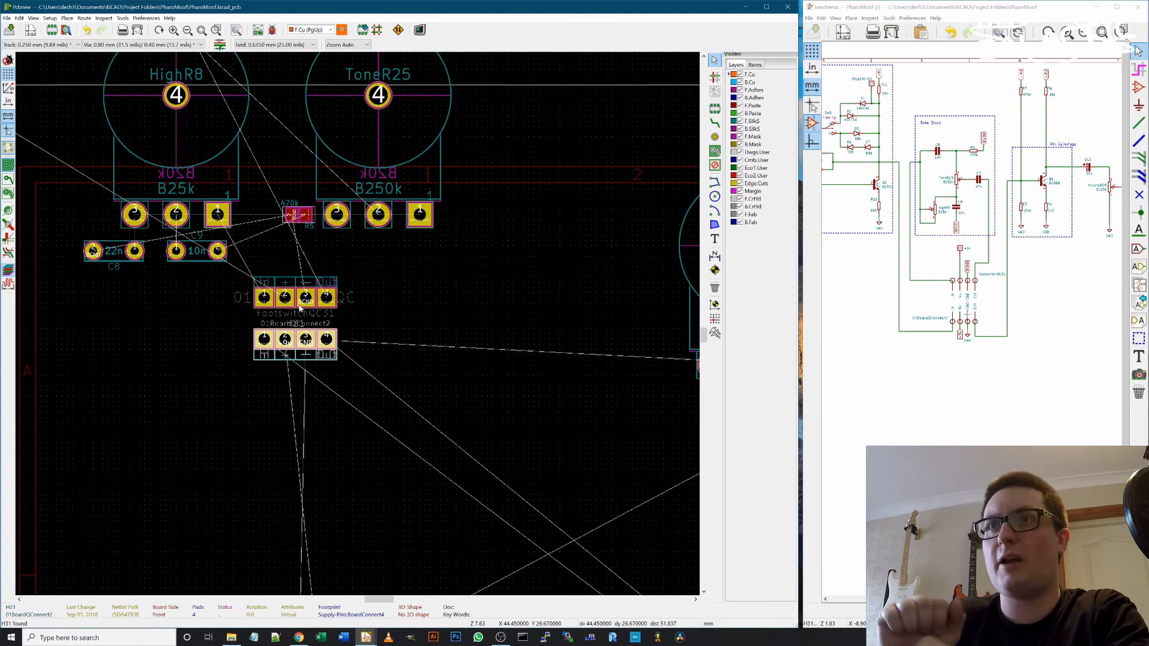
scroll(407, 310, "down", 5)
- Try to move the tone stack footprints and both footswitch connectors together as a block
left_click_drag(320, 240, 389, 318)
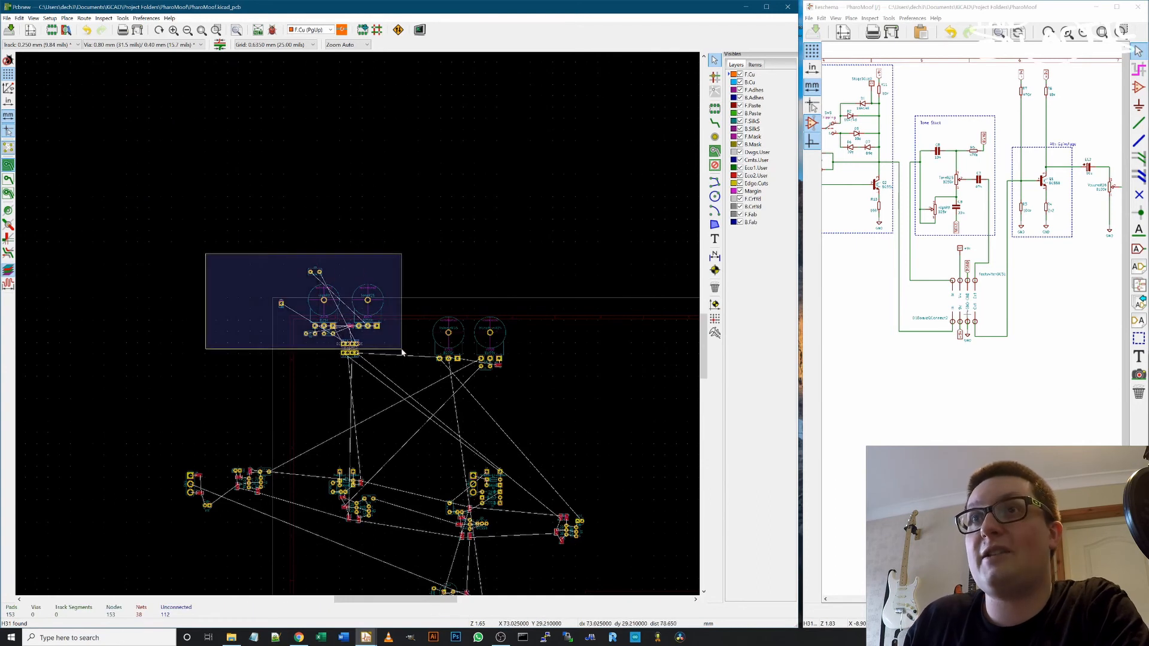
left_click_drag(401, 352, 401, 350)
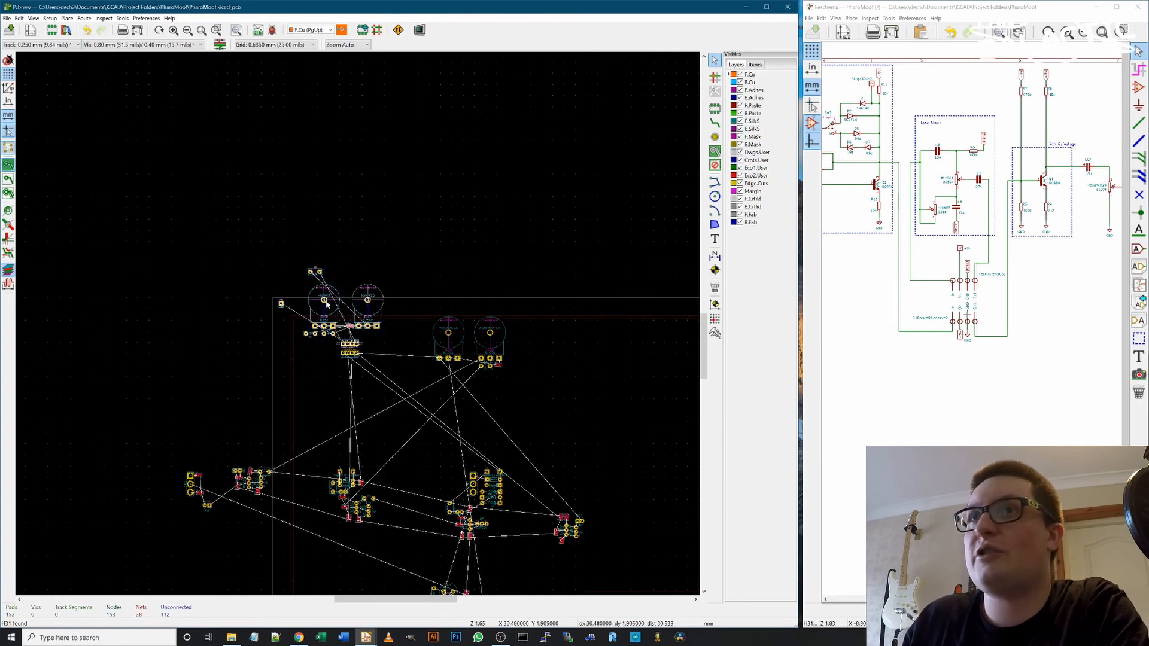
key("m")
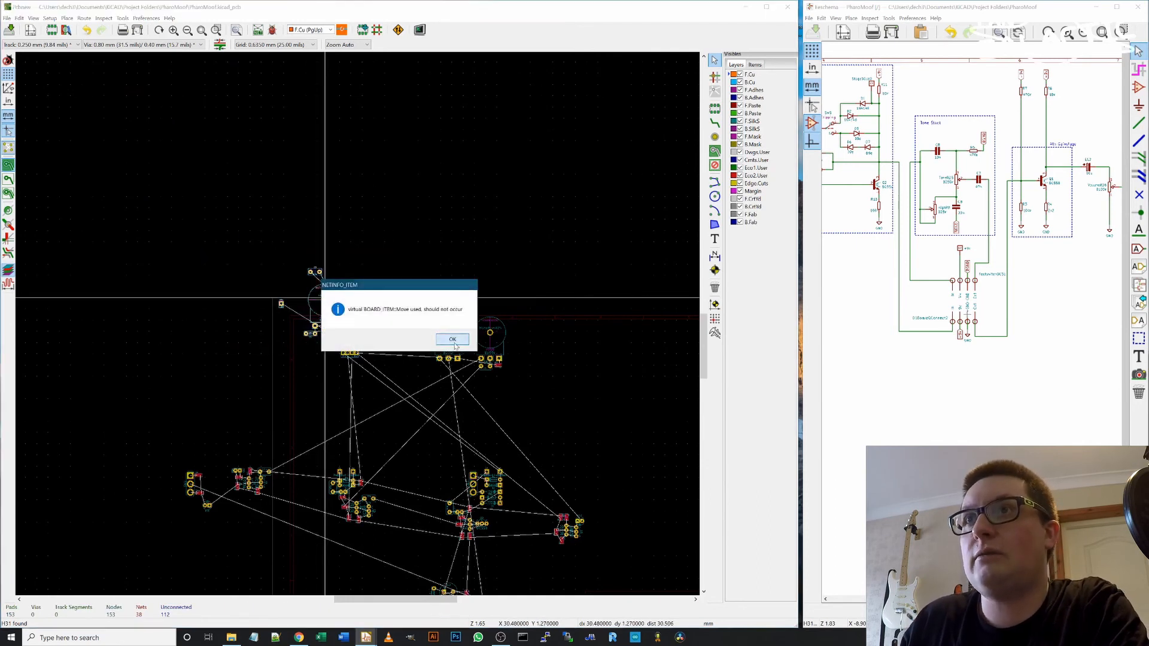
left_click(451, 339)
left_click(471, 285)
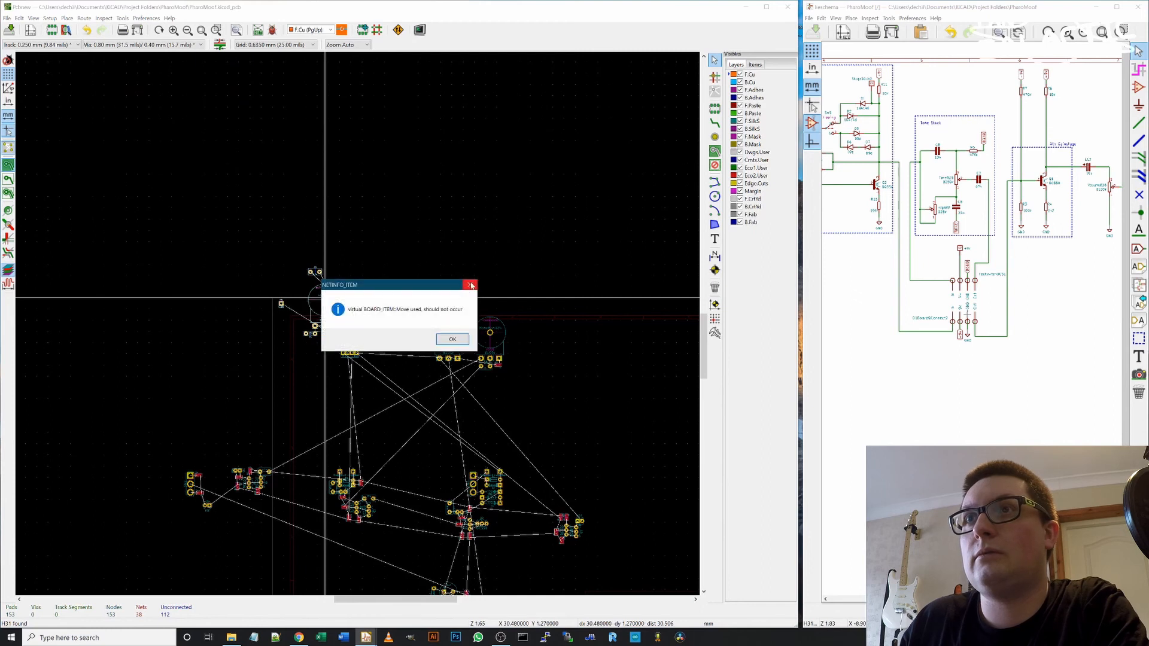
left_click(470, 286)
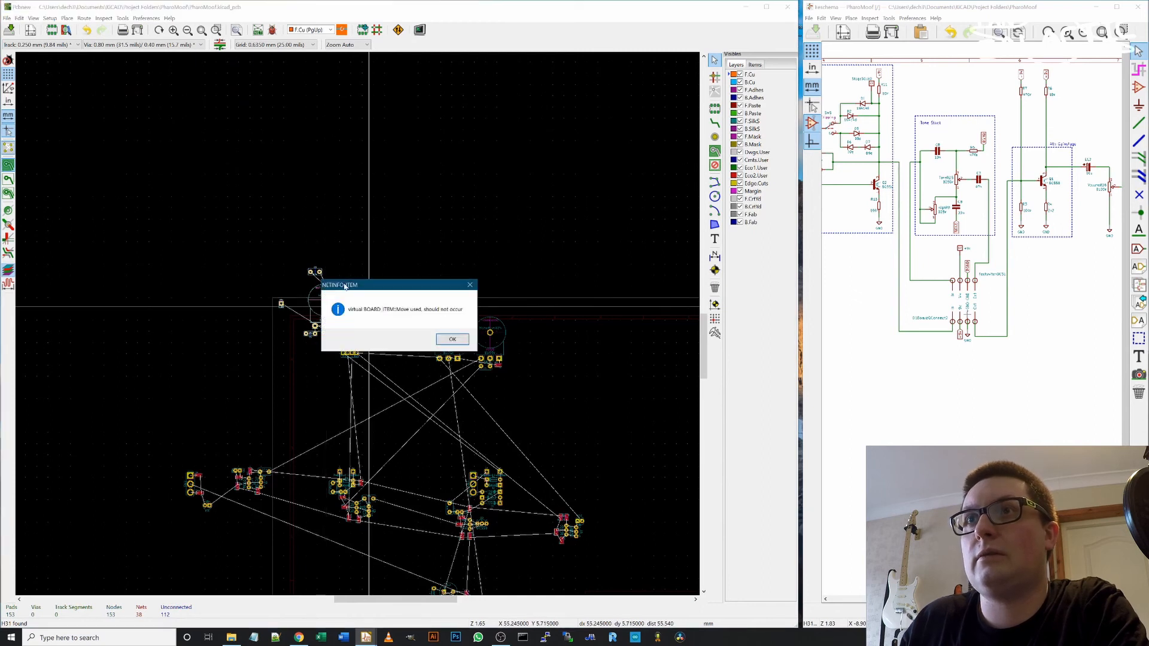
left_click(452, 340)
left_click(454, 342)
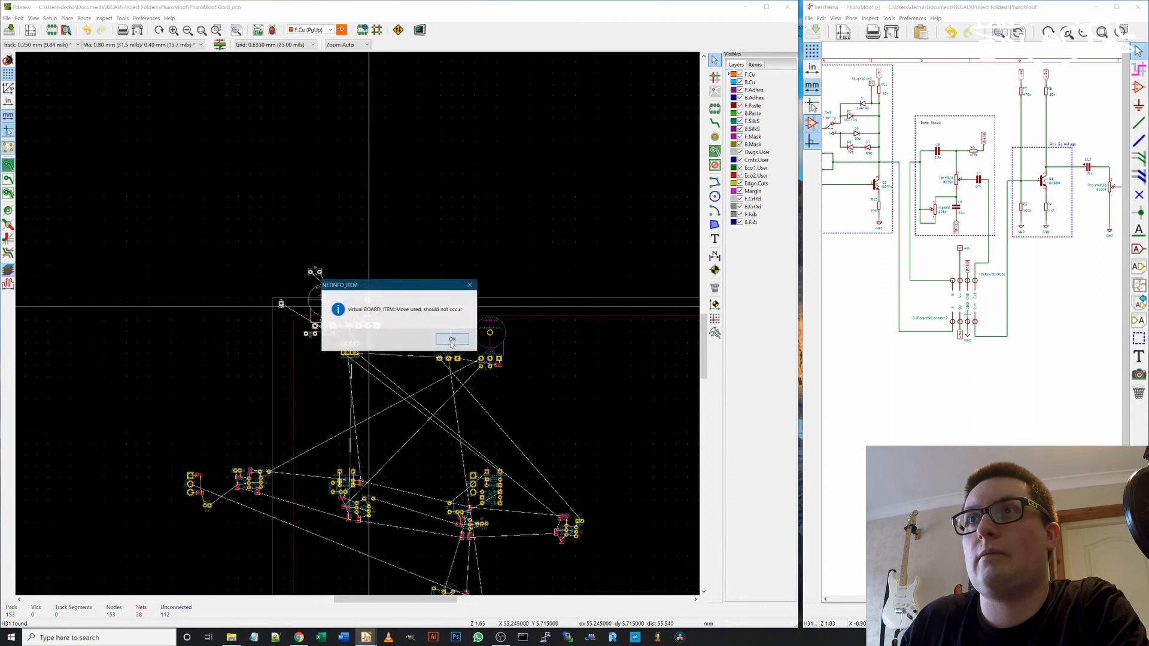
left_click(452, 340)
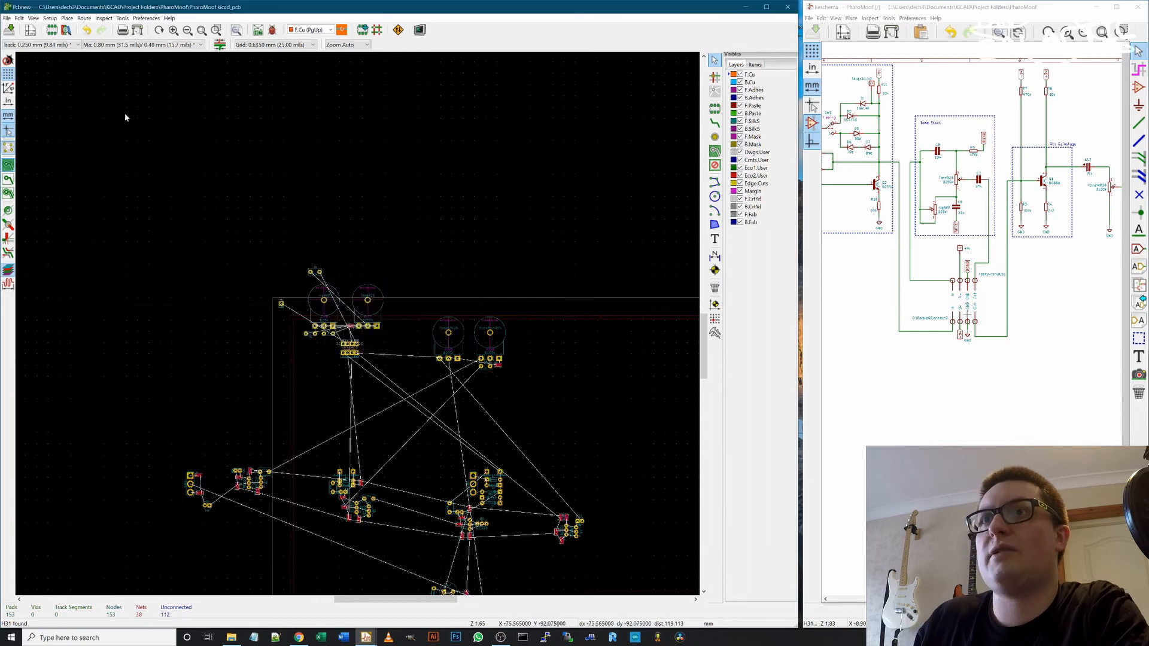
- Save the board file and try again to move the tone stack footprints as a block
left_click(8, 20)
left_click(33, 28)
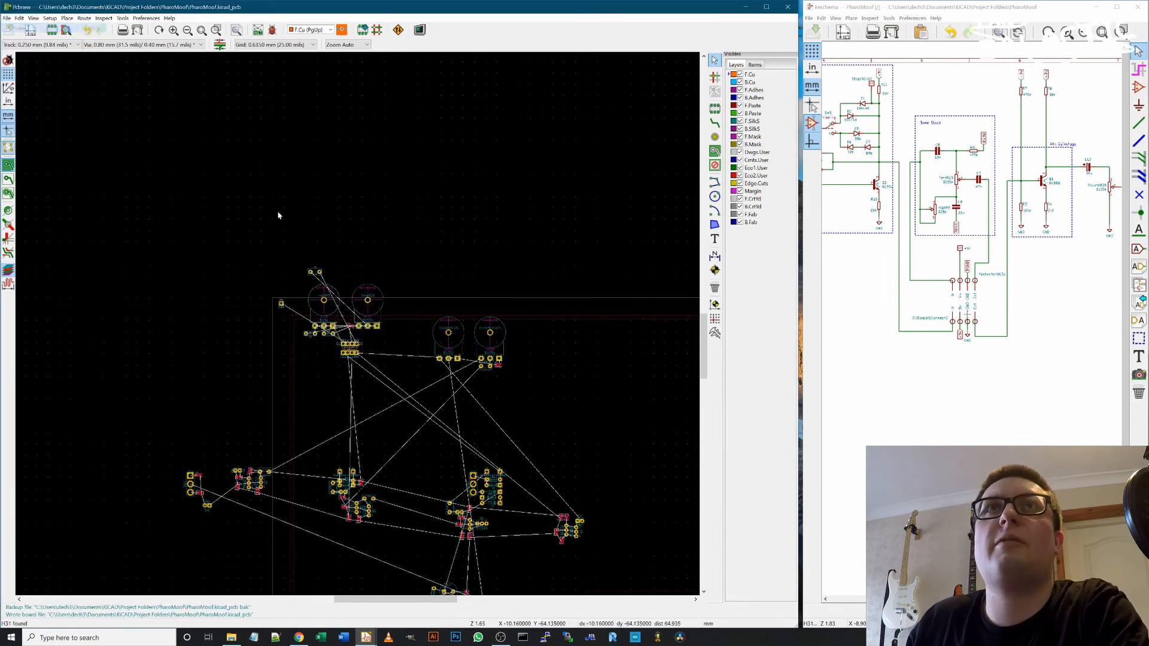
left_click(453, 338)
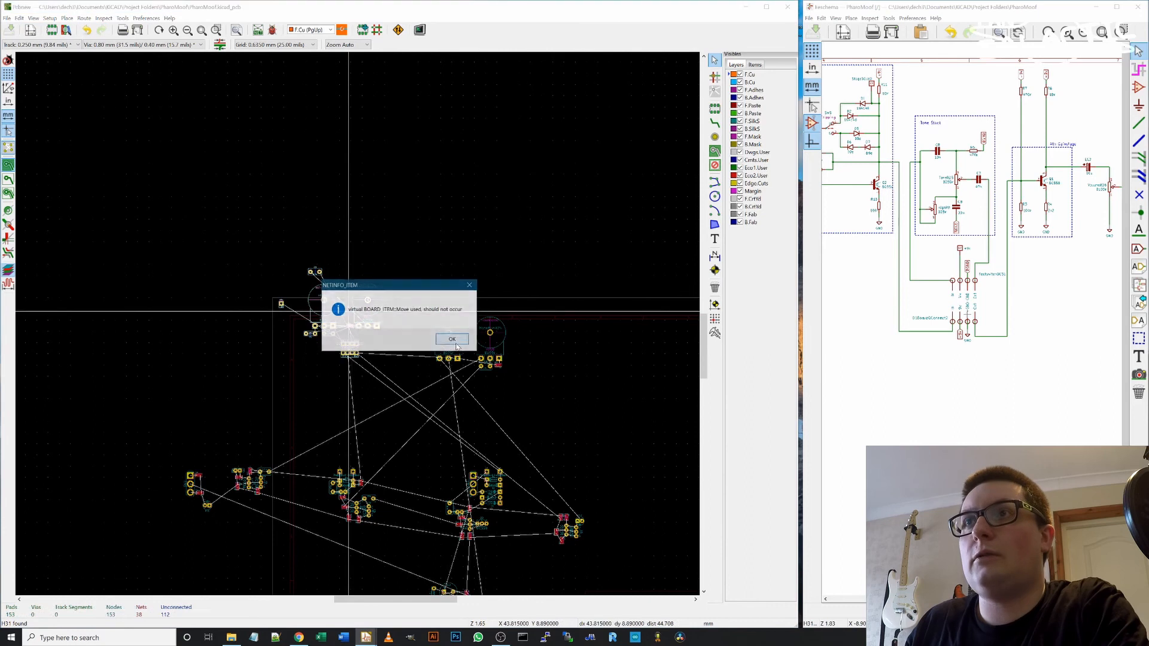
left_click(453, 339)
left_click(470, 286)
left_click(471, 285)
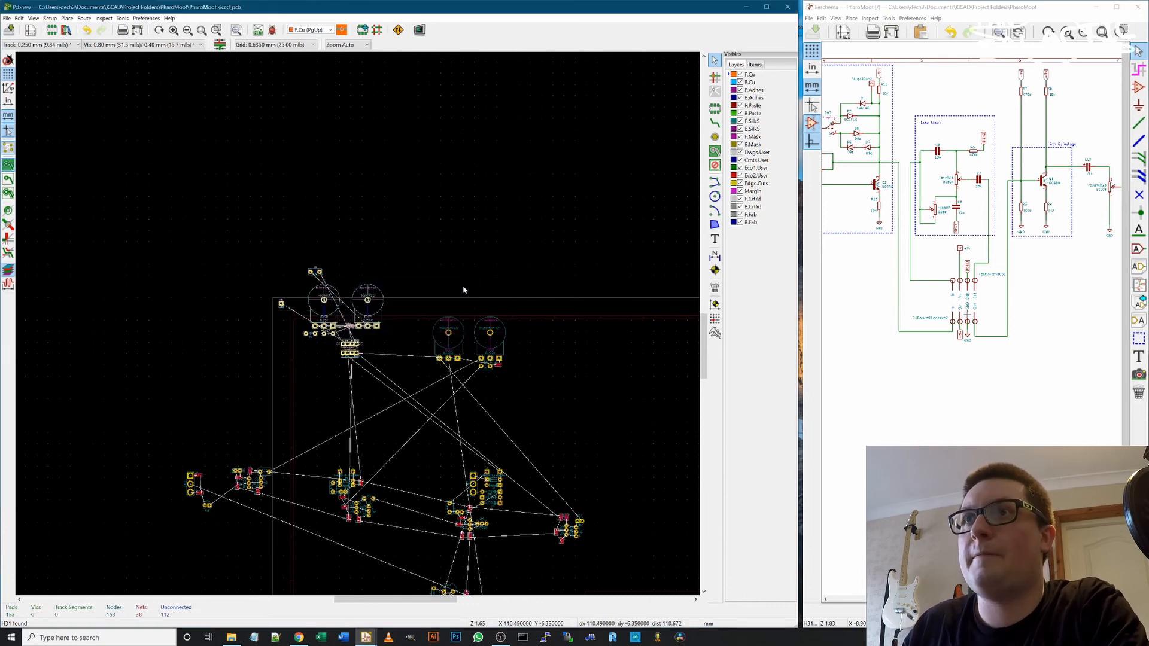
- Move the 01BoardQConnect2 connector away from the tone stack to the open area above the fourth gain stage
scroll(362, 340, "up", 5)
scroll(359, 327, "down", 4)
scroll(358, 325, "up", 3)
left_click_drag(374, 383, 293, 351)
key("m")
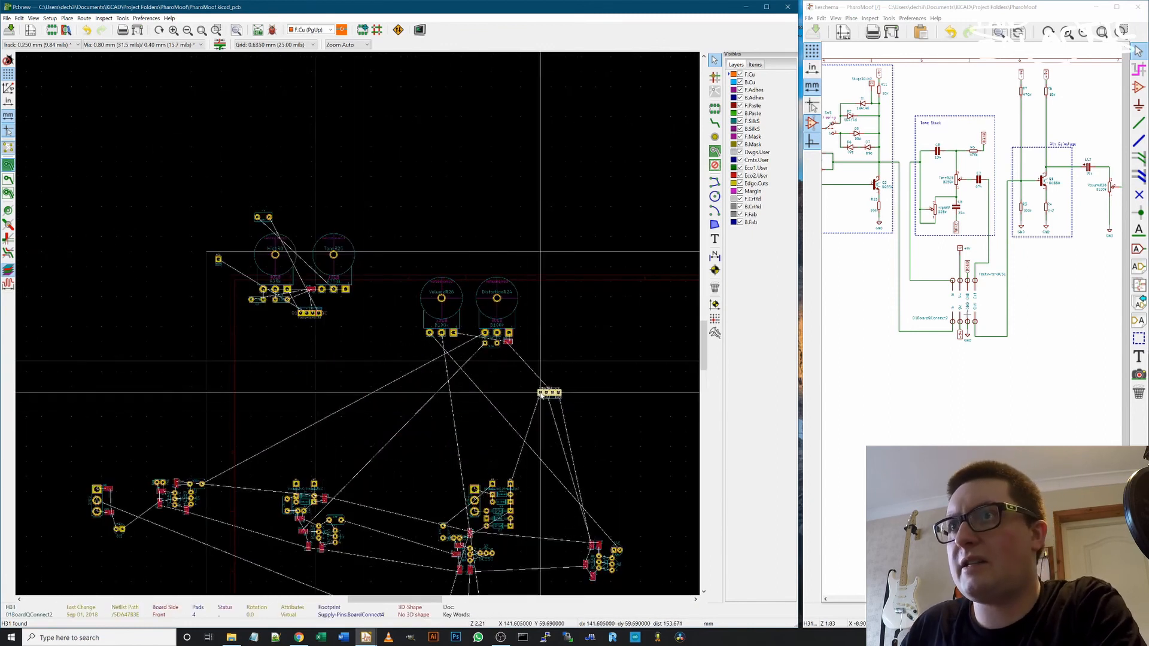
- Change the duplicate transistor in the first gain stage to the TRANSISTOR_SOT23-BEC footprint from the Transistors library
scroll(371, 335, "down", 5)
scroll(372, 335, "up", 8)
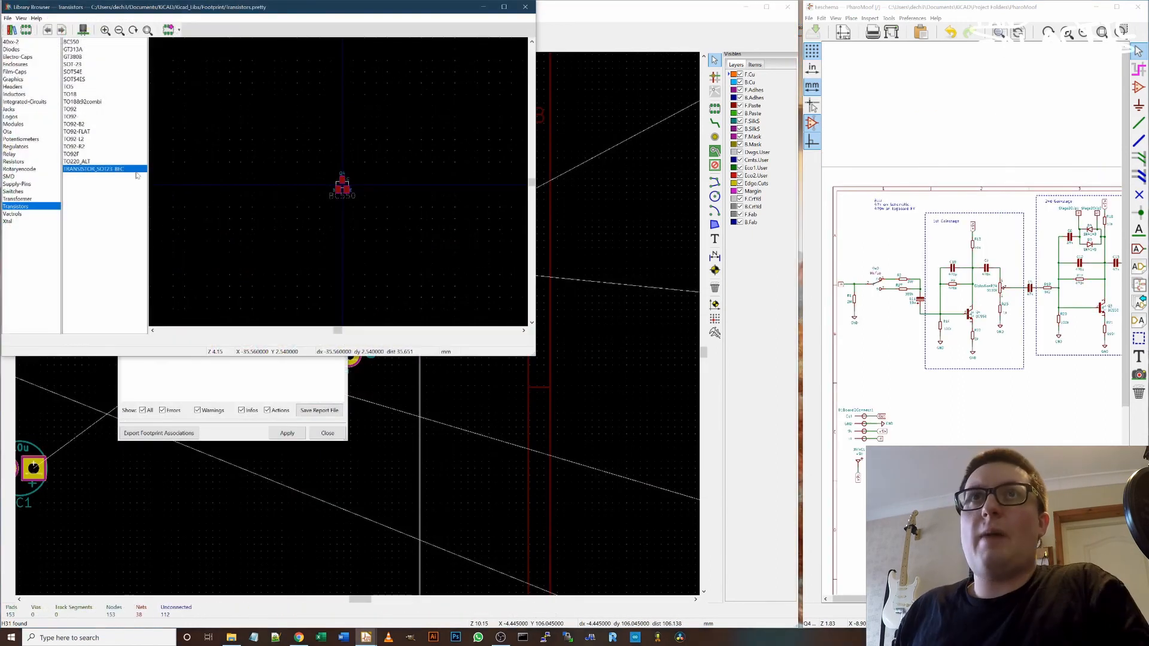
double_click(114, 170)
left_click(288, 433)
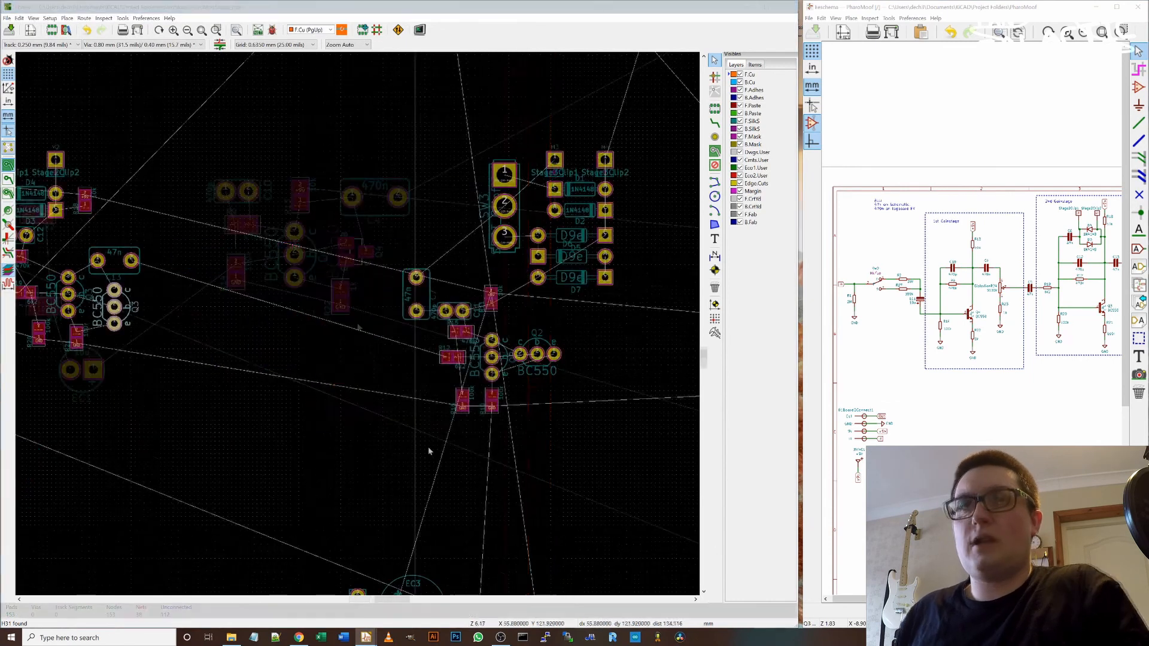
- Open the duplicate Q3 BC550 footprint in the Footprint Editor, then close the editor
double_click(428, 446)
left_click(466, 221)
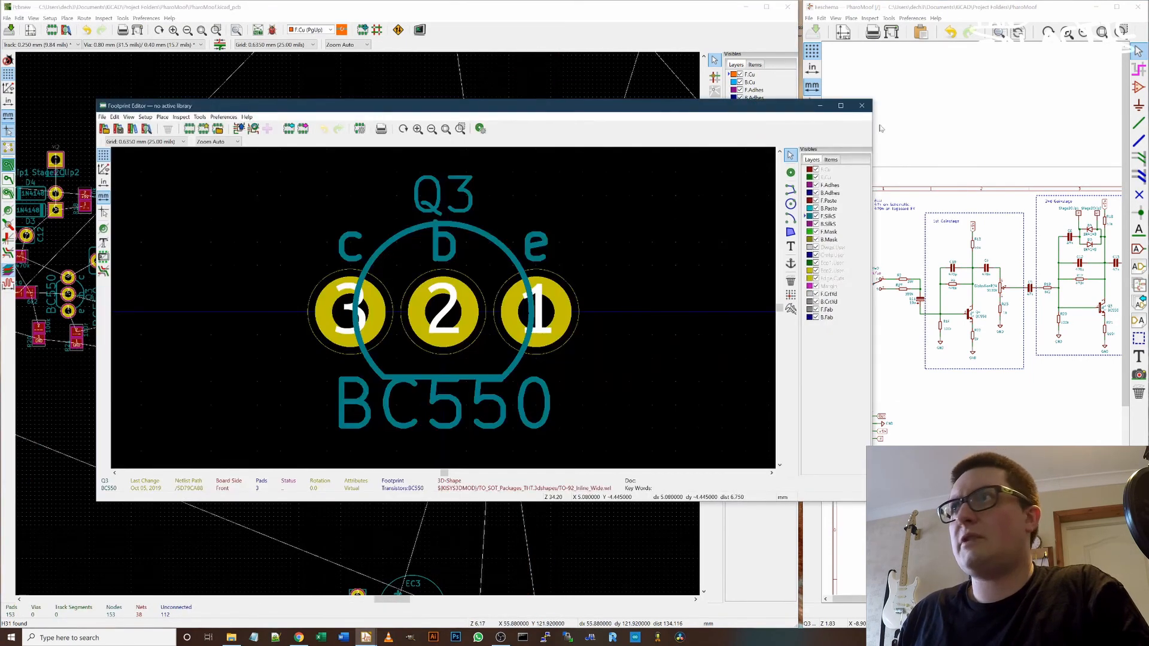
left_click(863, 106)
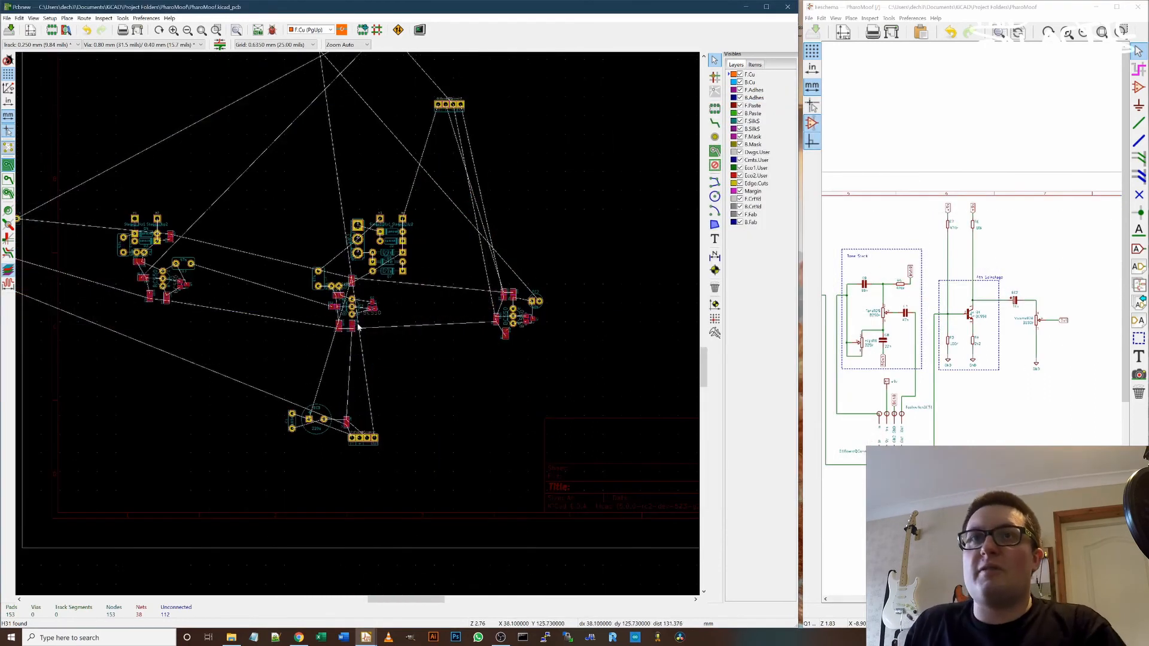
scroll(358, 326, "down", 2)
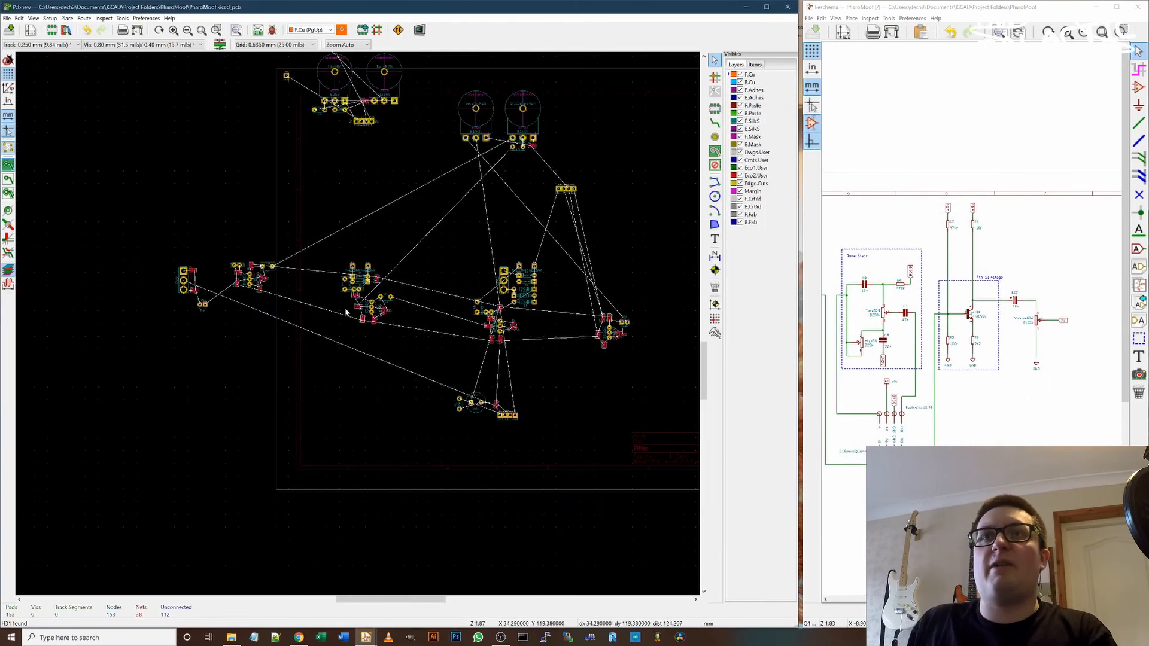
scroll(353, 323, "down", 3)
scroll(357, 327, "up", 4)
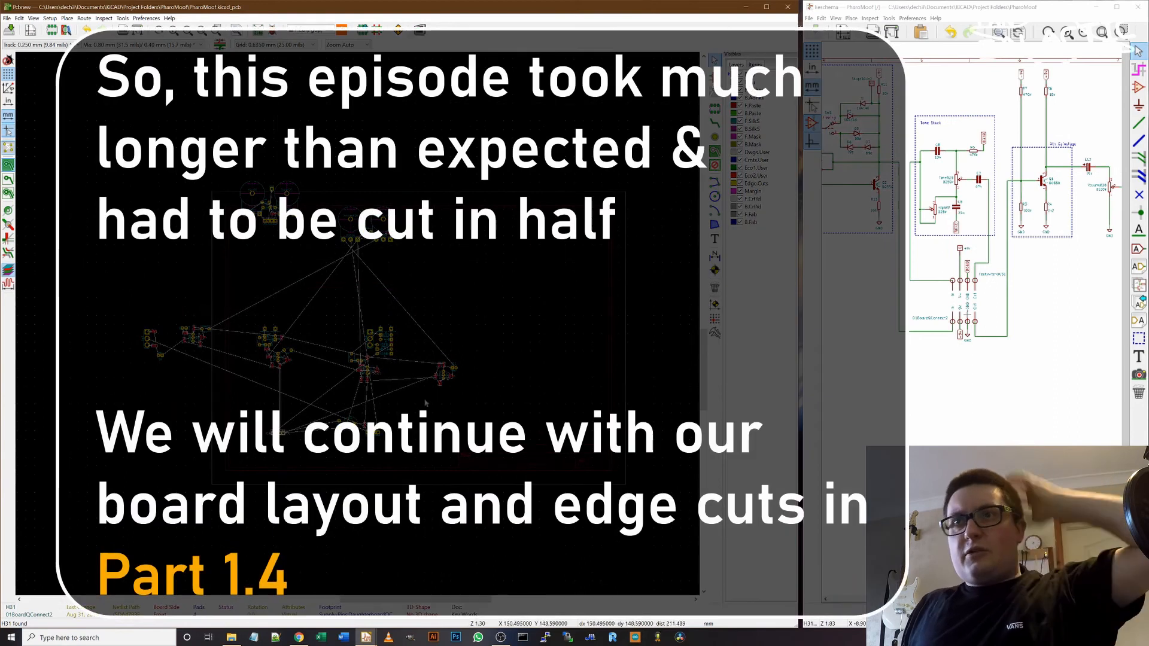